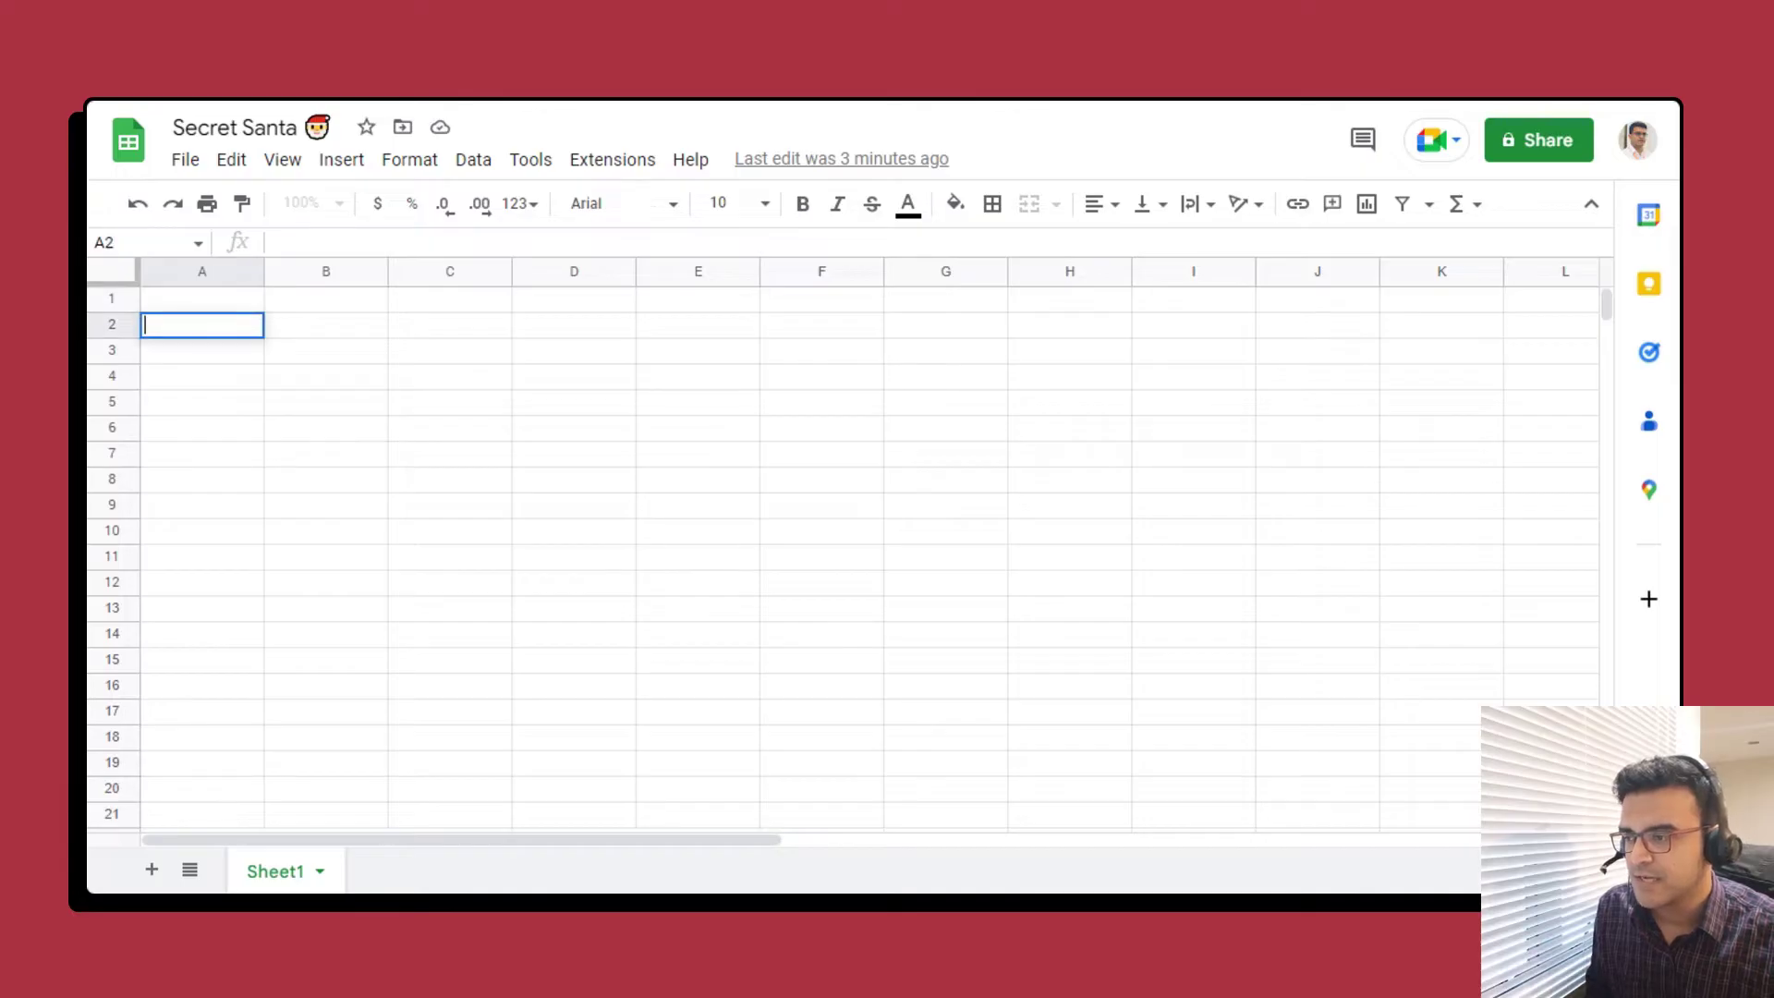
Enter the header 'Santa / Gifting' in A1 and paste the eleven participant names below it
click(243, 303)
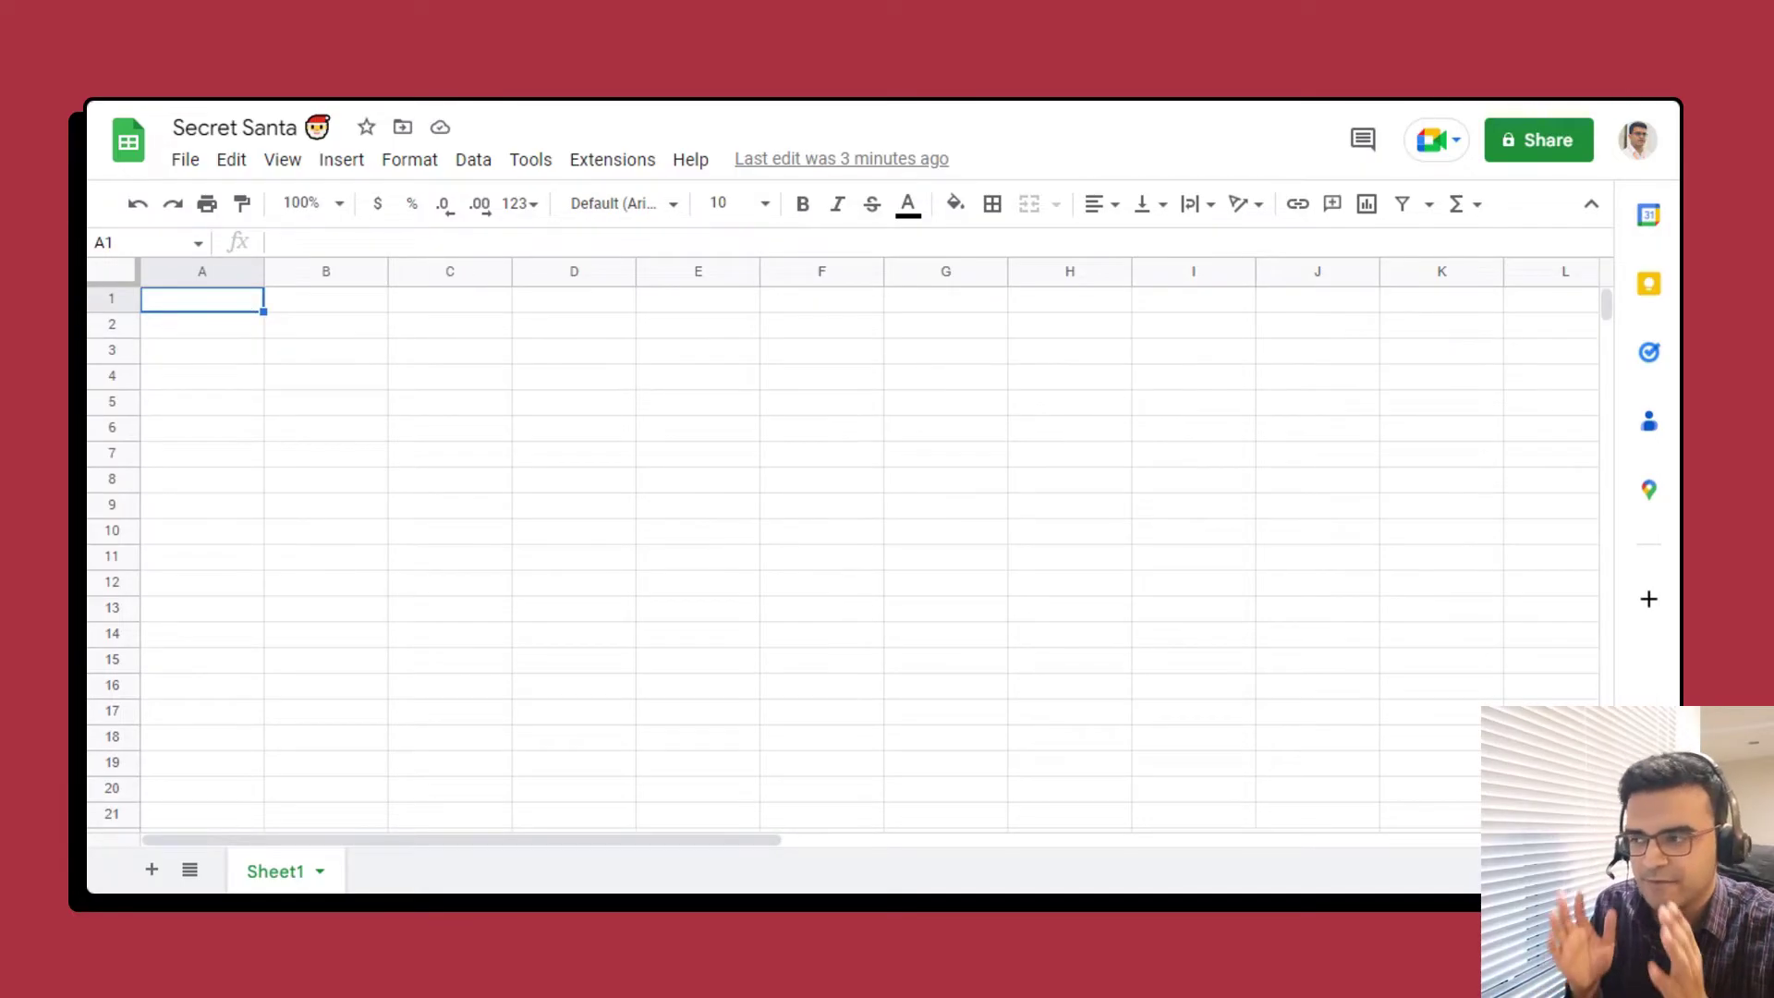
text(Santa)
key(Return)
click(202, 299)
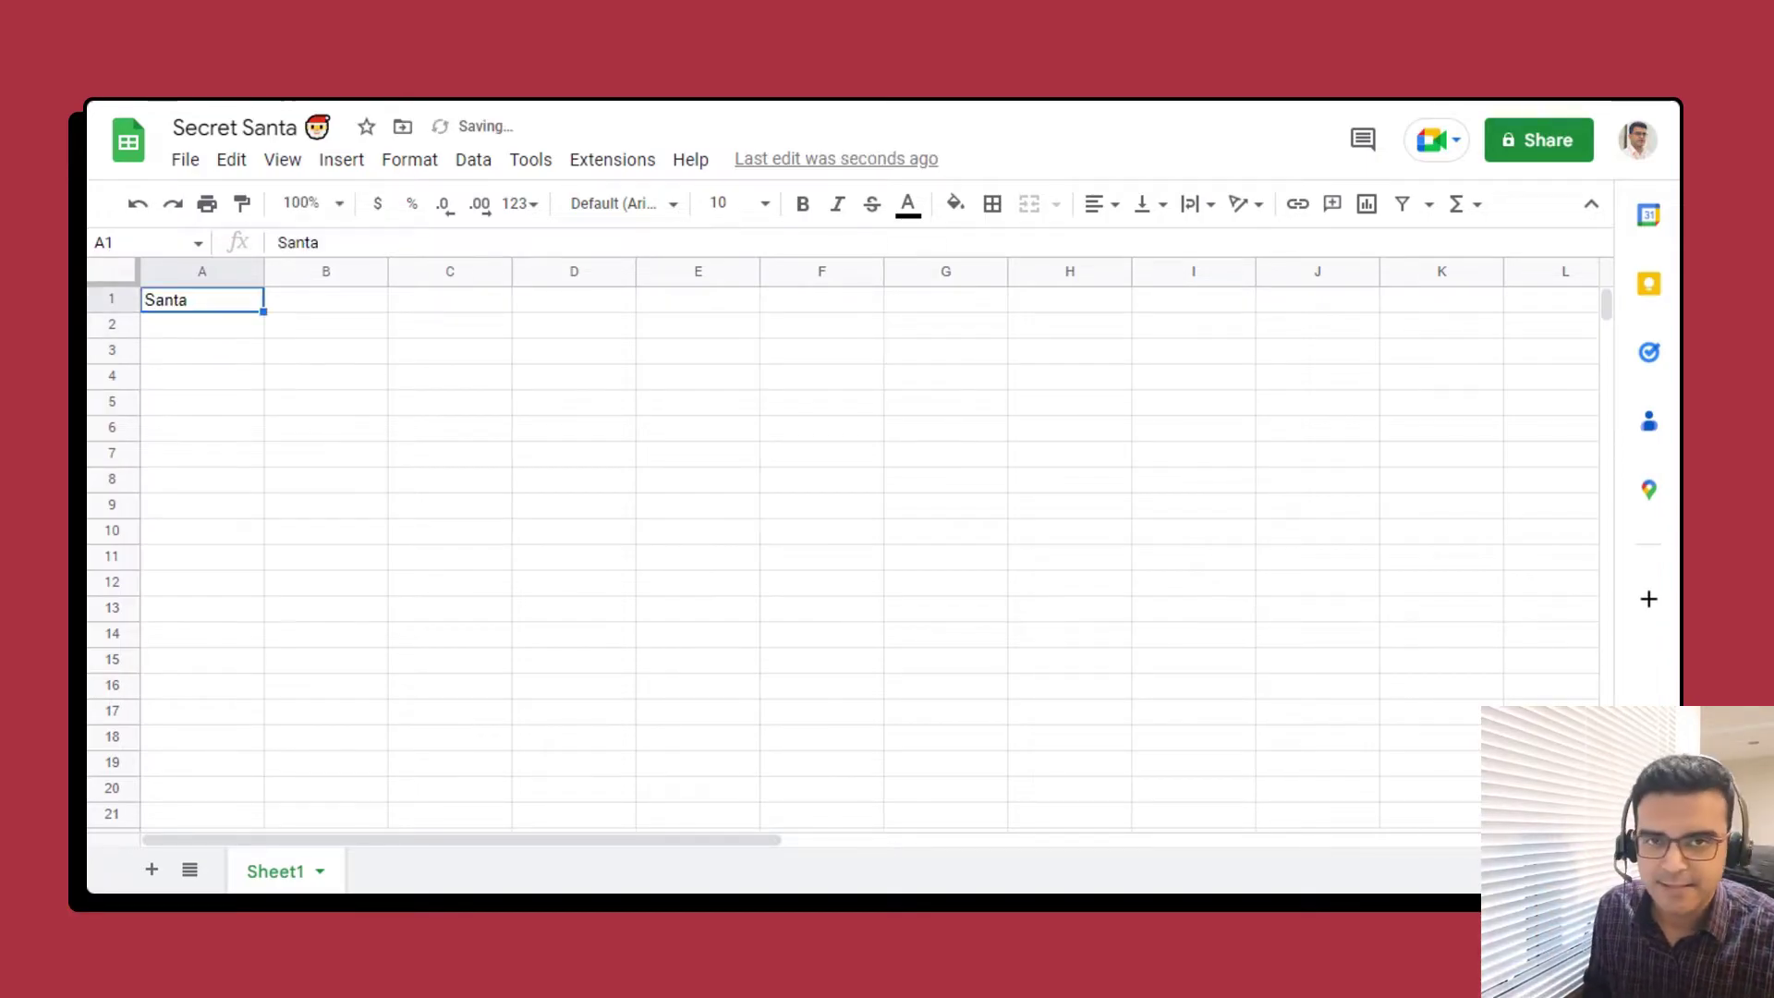
double_click(265, 302)
text(/ Gifting)
key(Return)
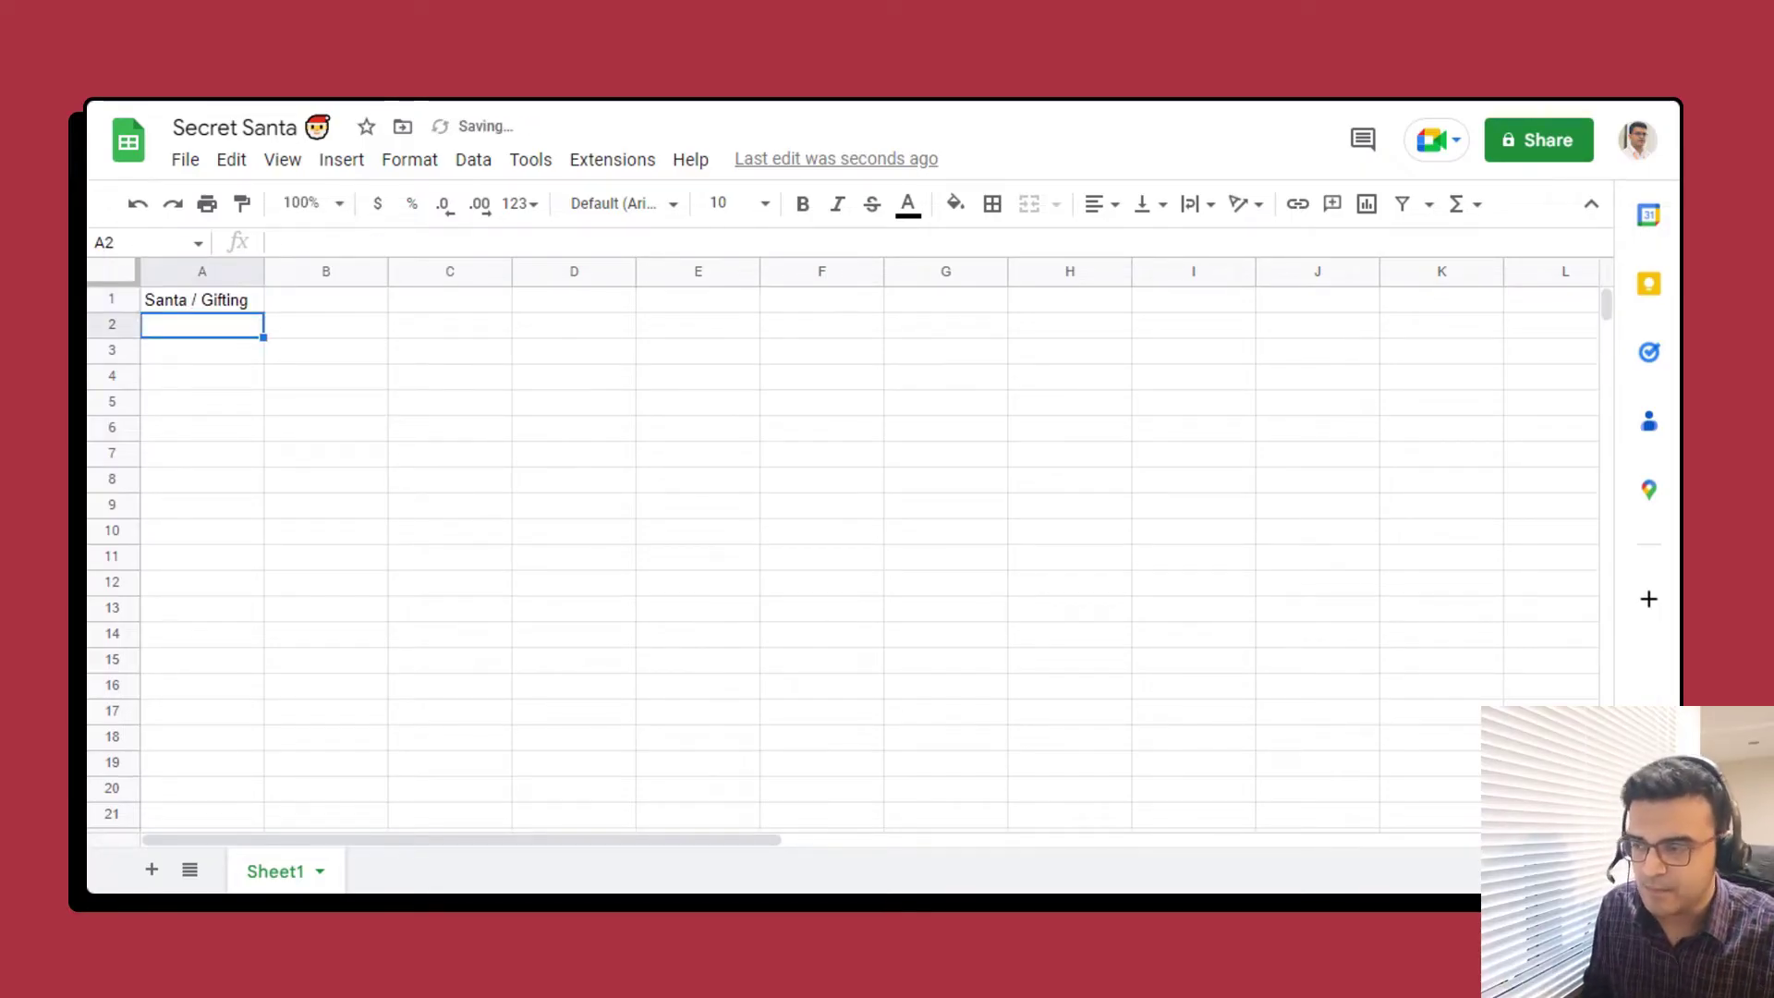
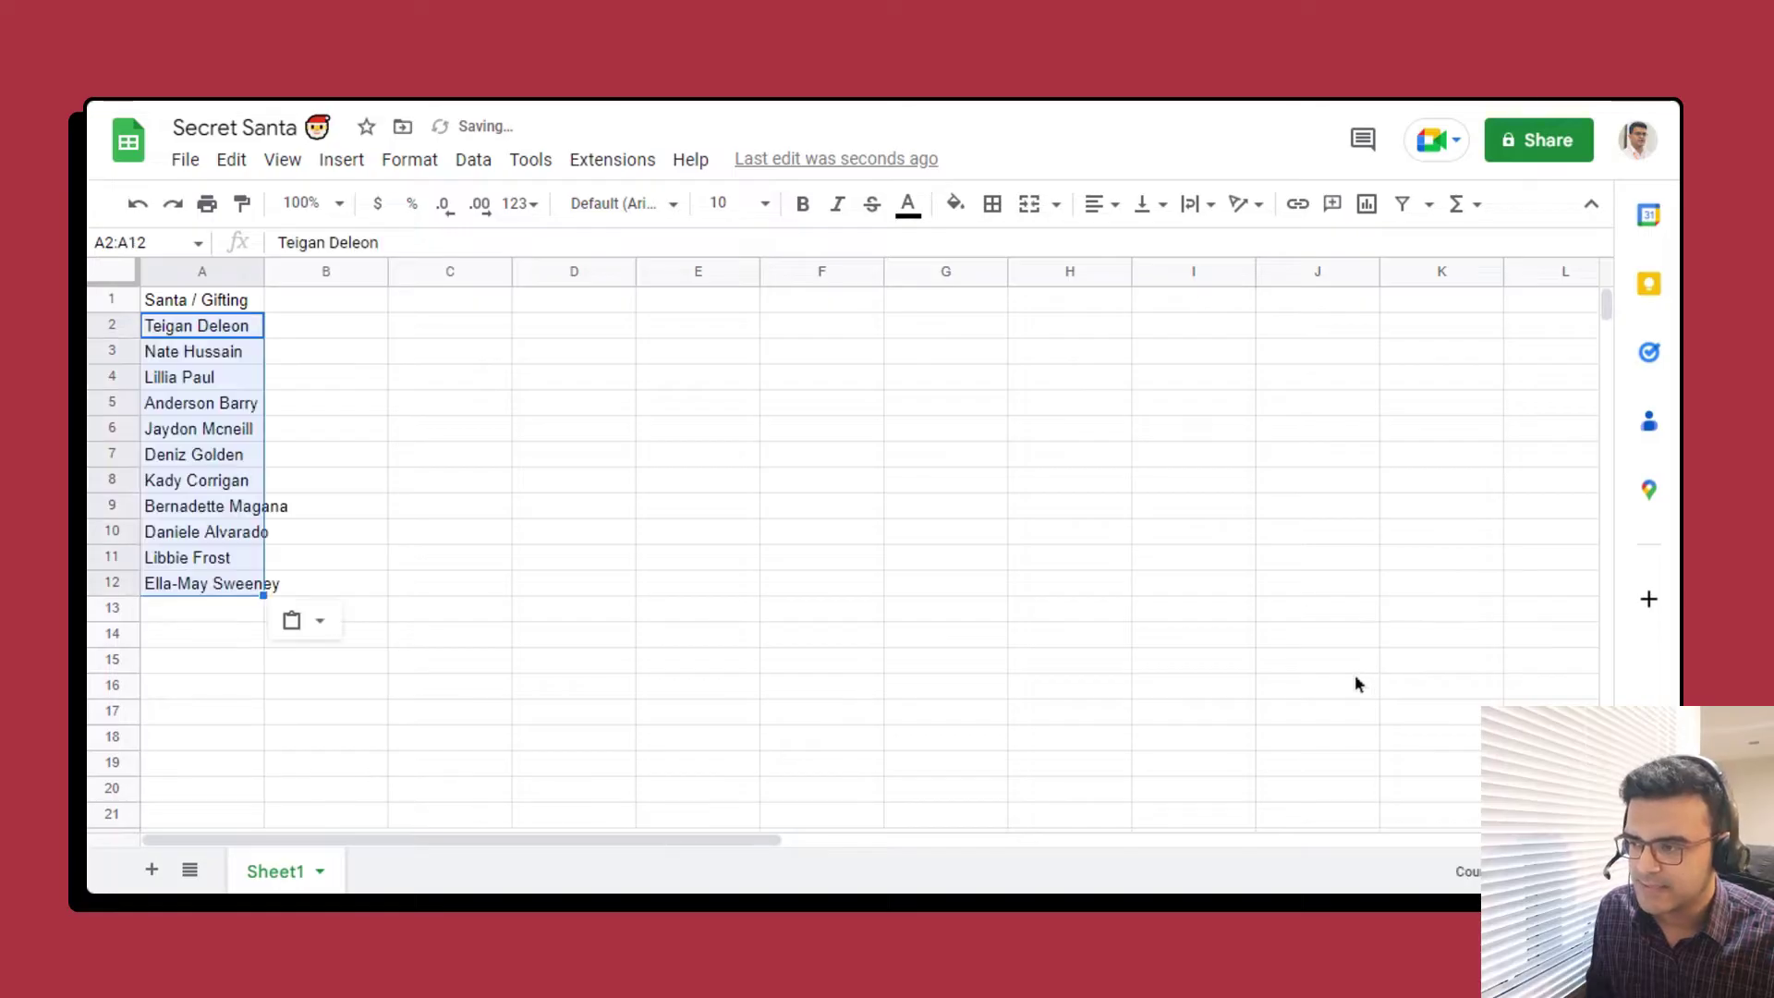
click(556, 713)
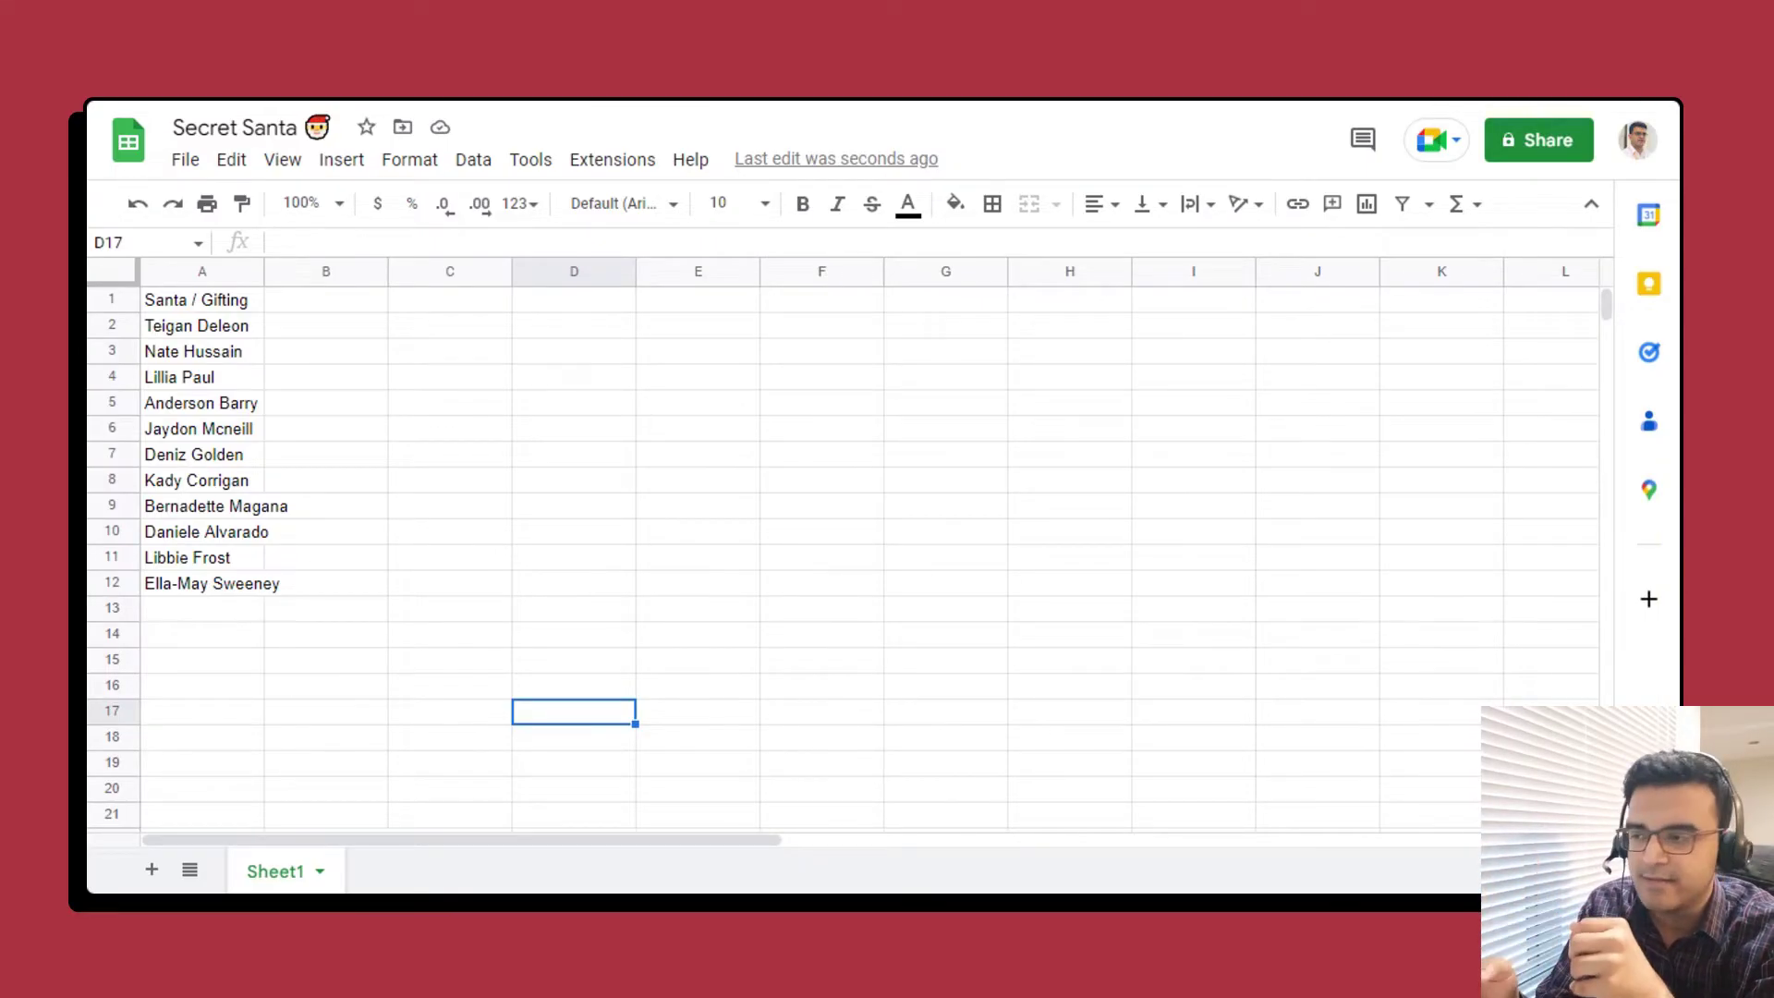
Auto-fit column A to the names and head B1 'Santee / Receiving the gift'
click(259, 271)
double_click(264, 272)
click(356, 305)
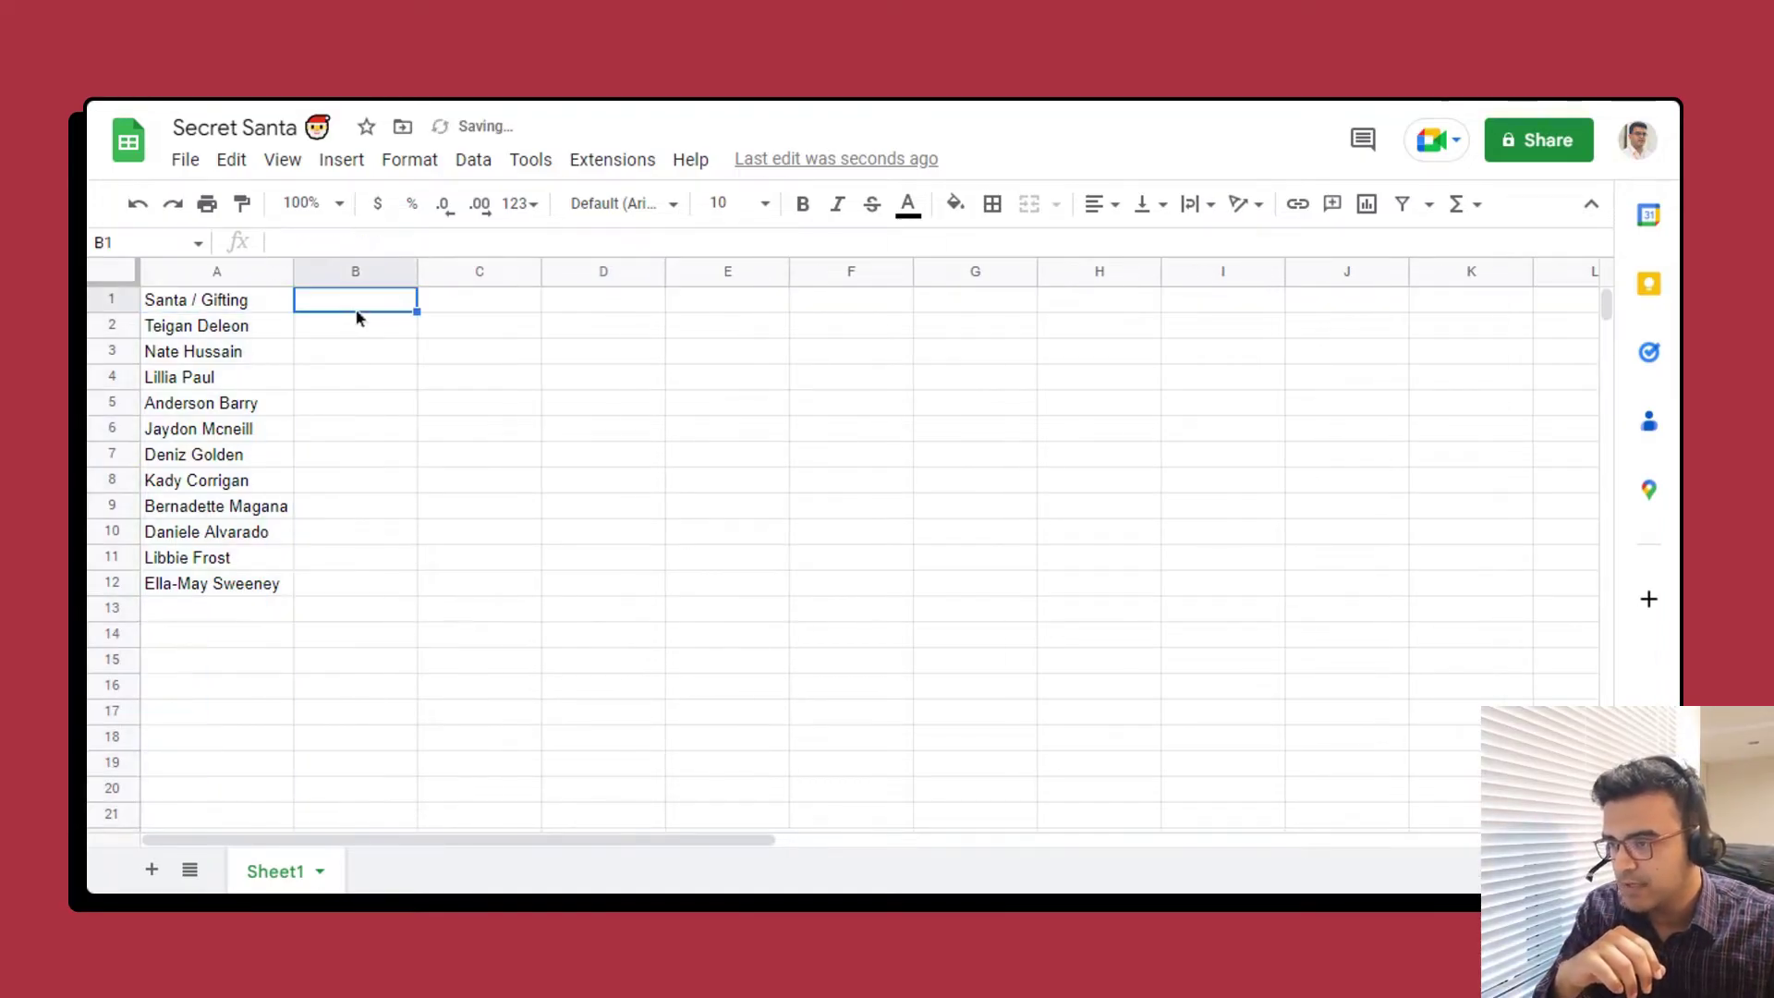
text(Sa)
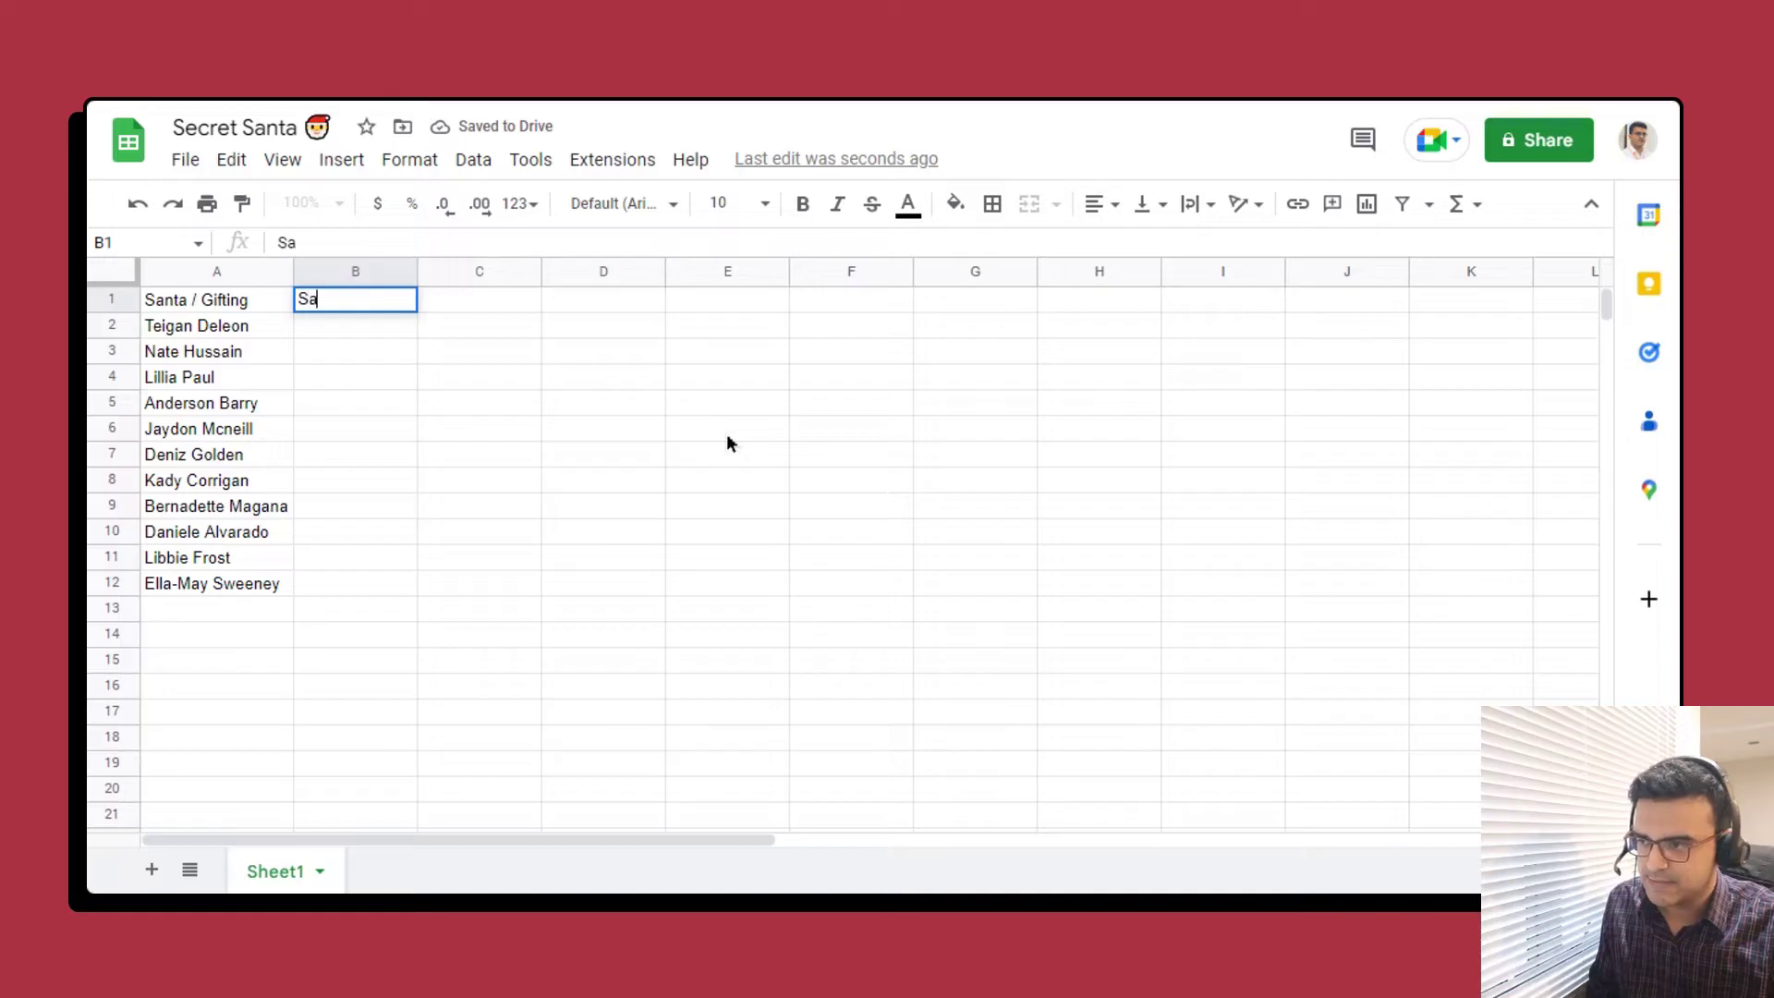
text(ntee / )
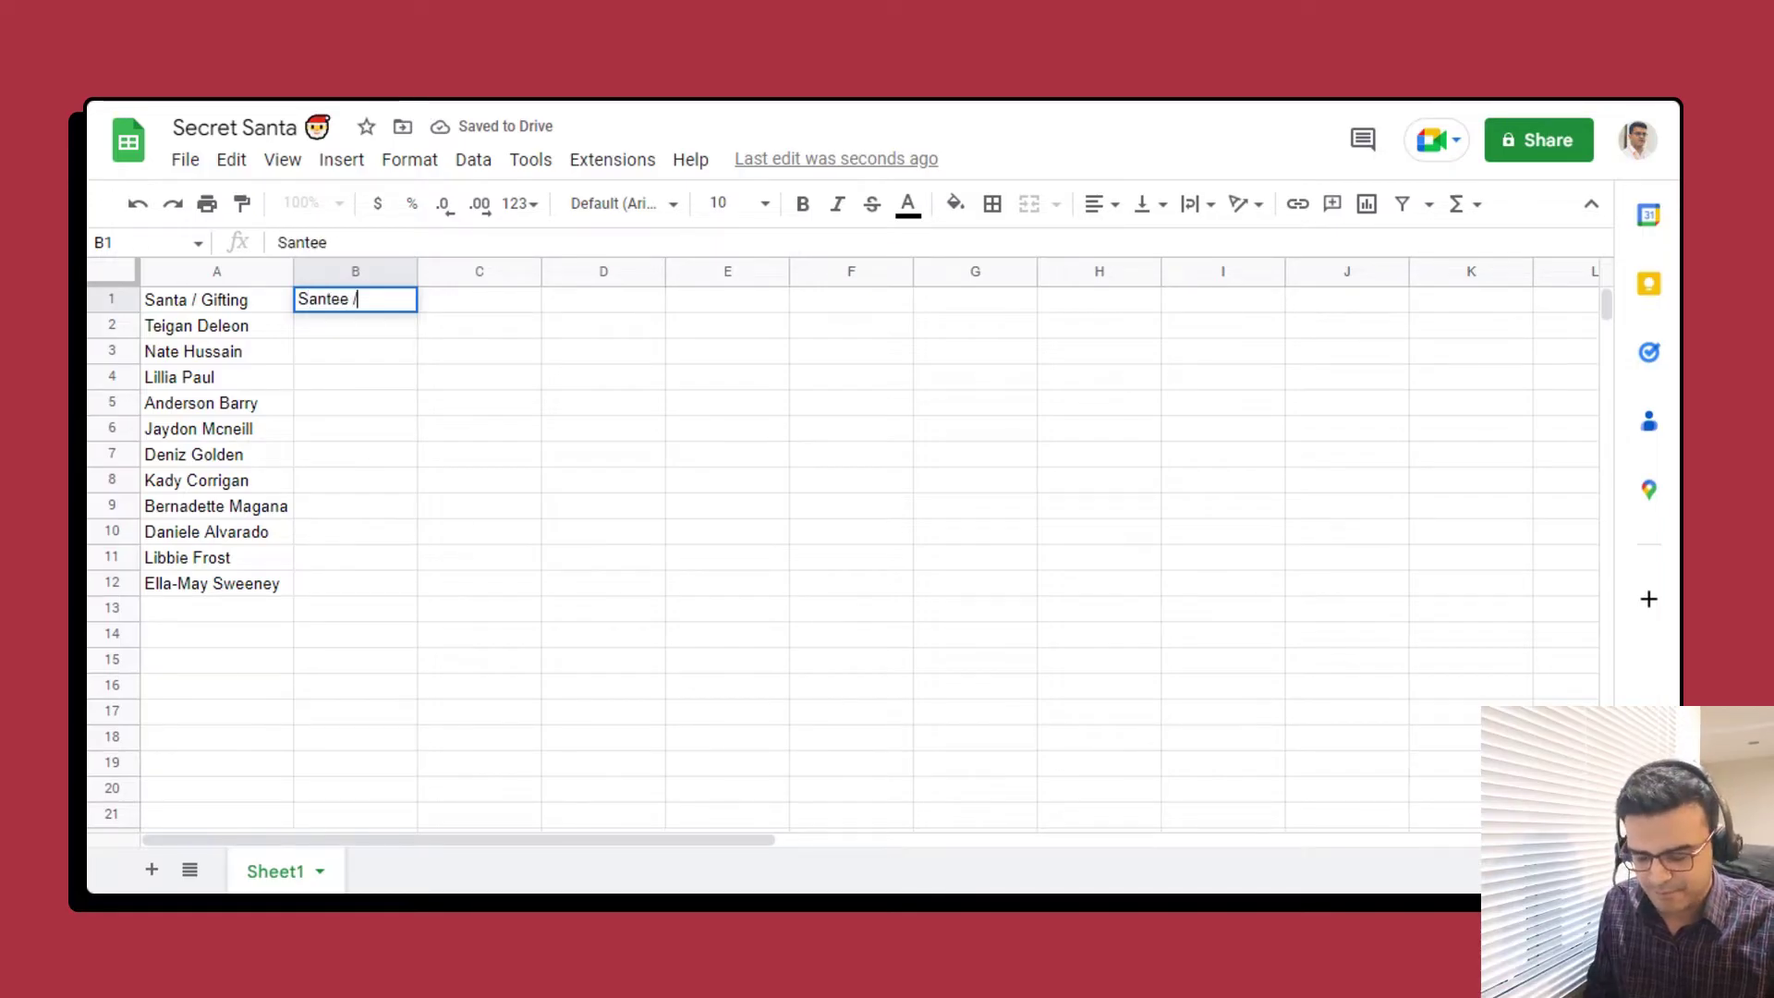
text(Recei)
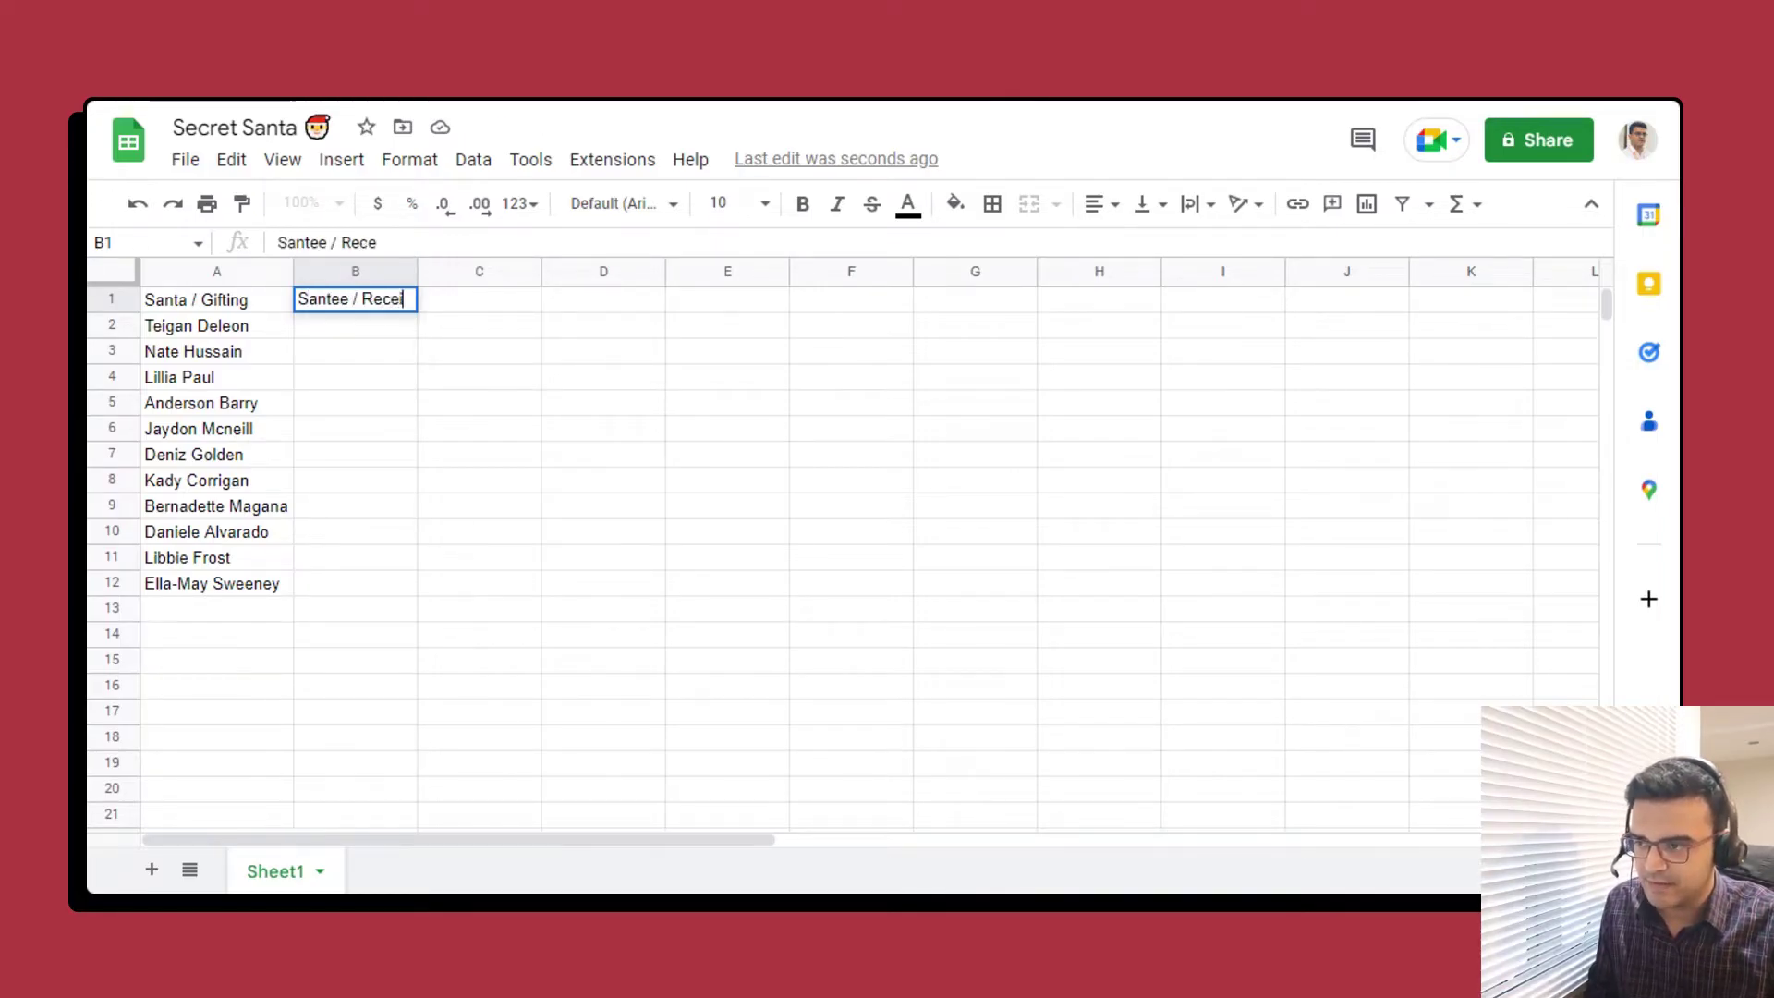
text(ving the gift)
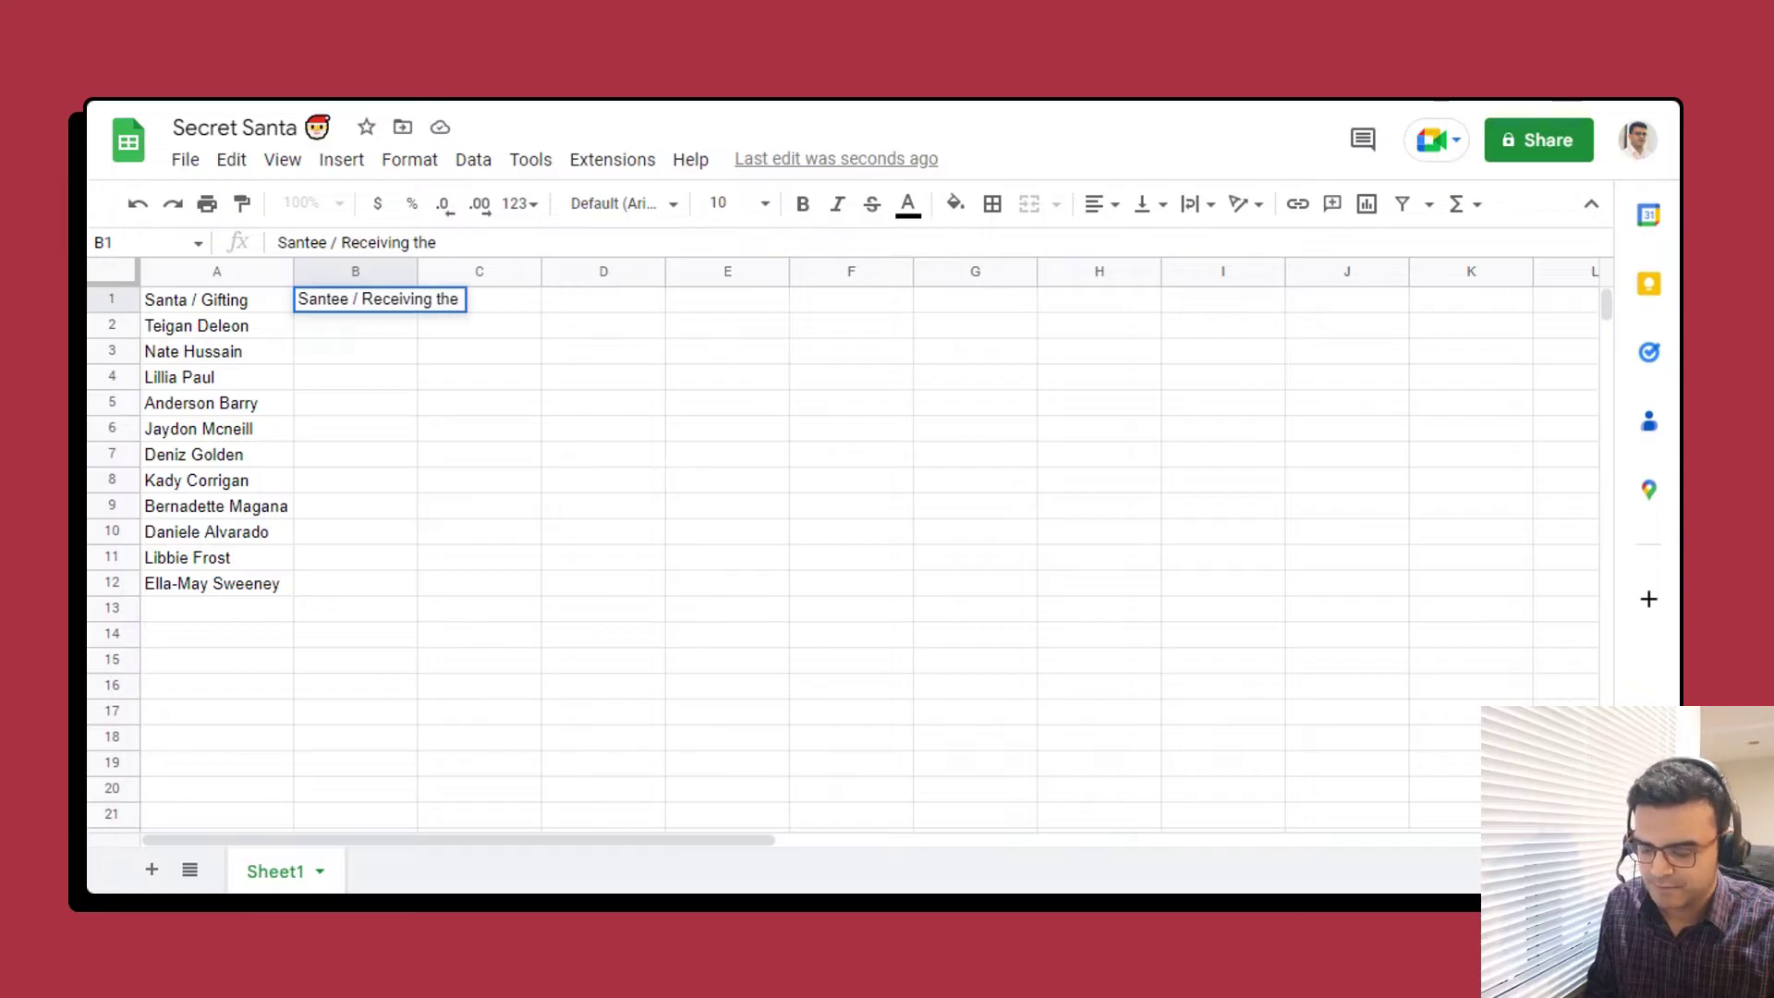
click(440, 352)
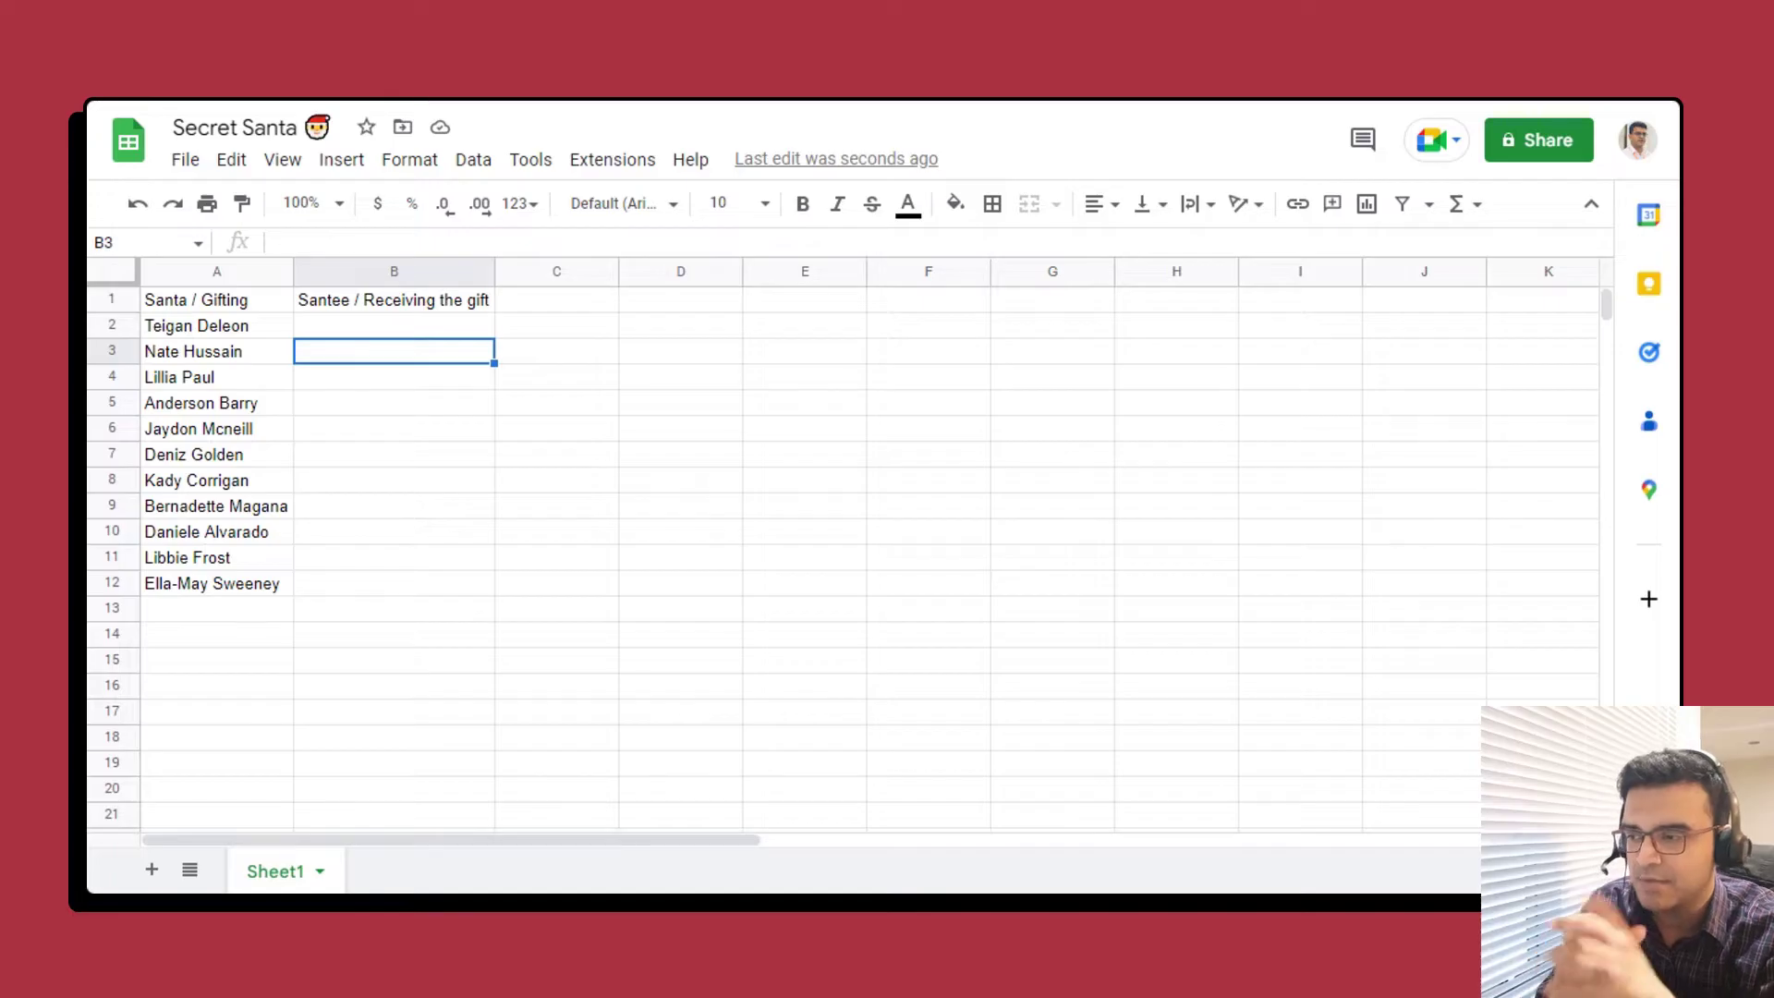
Copy the names in A2:A12 into B2:B12
click(269, 335)
shift+click(240, 584)
key(ctrl+c)
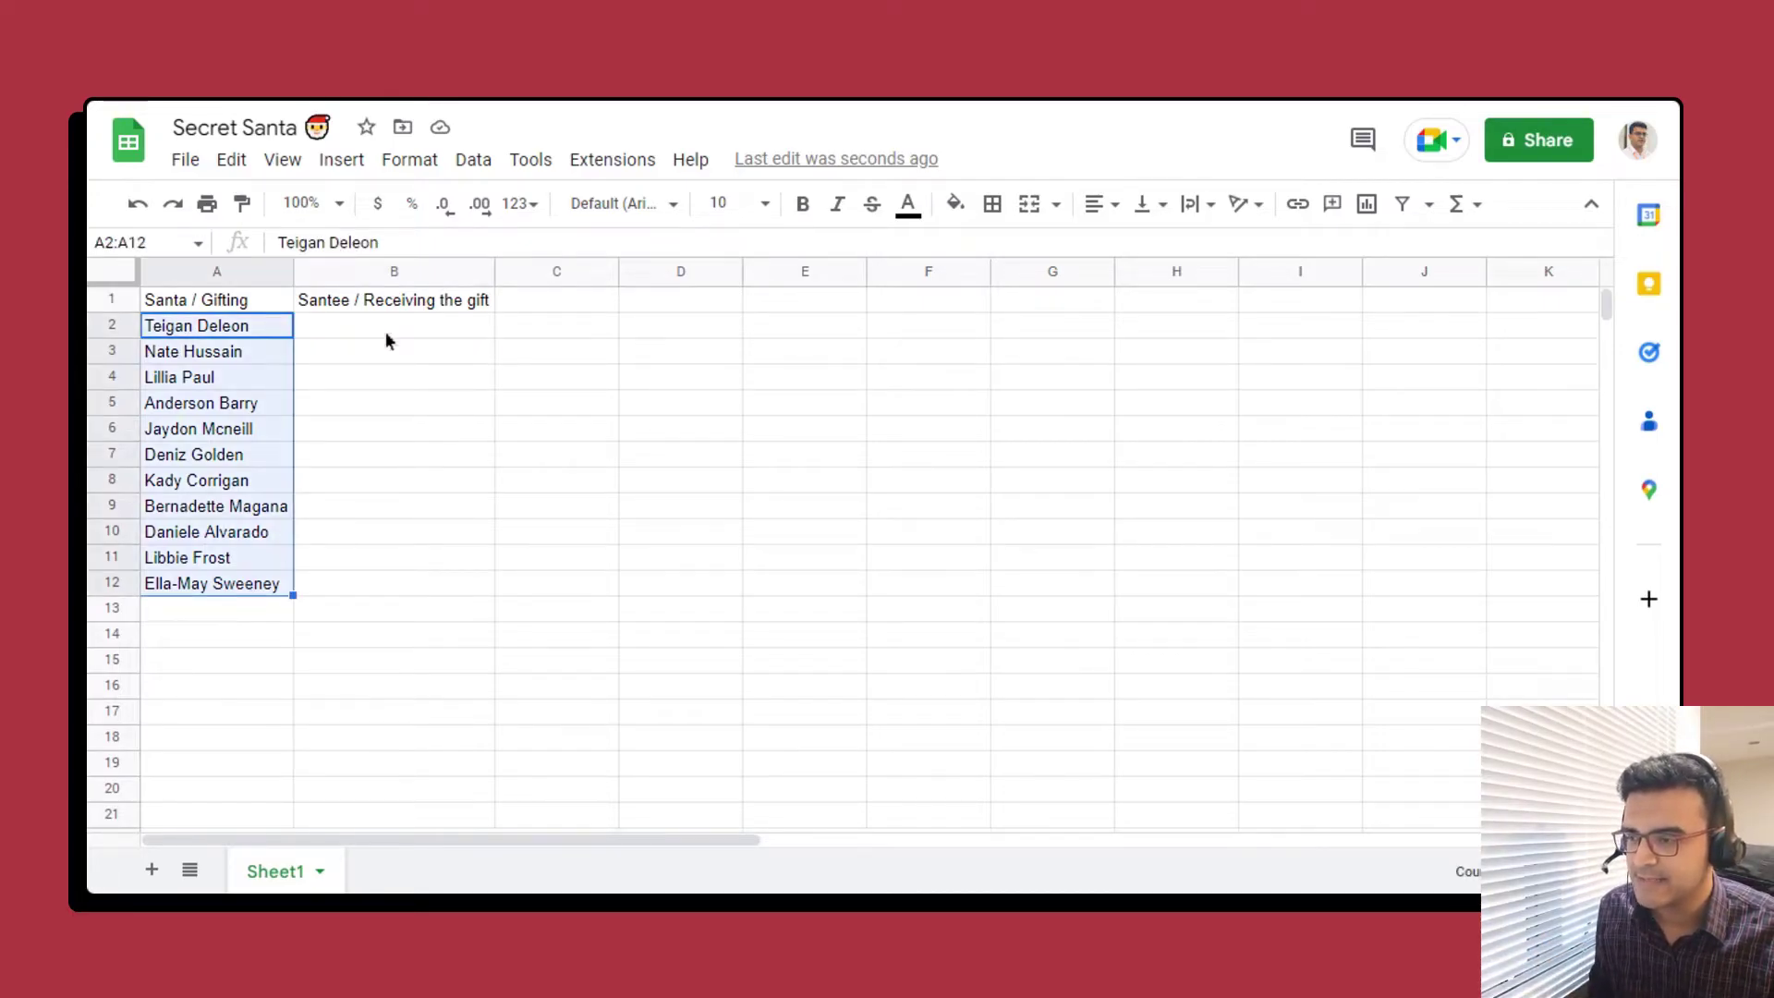
click(386, 331)
key(ctrl+v)
click(596, 528)
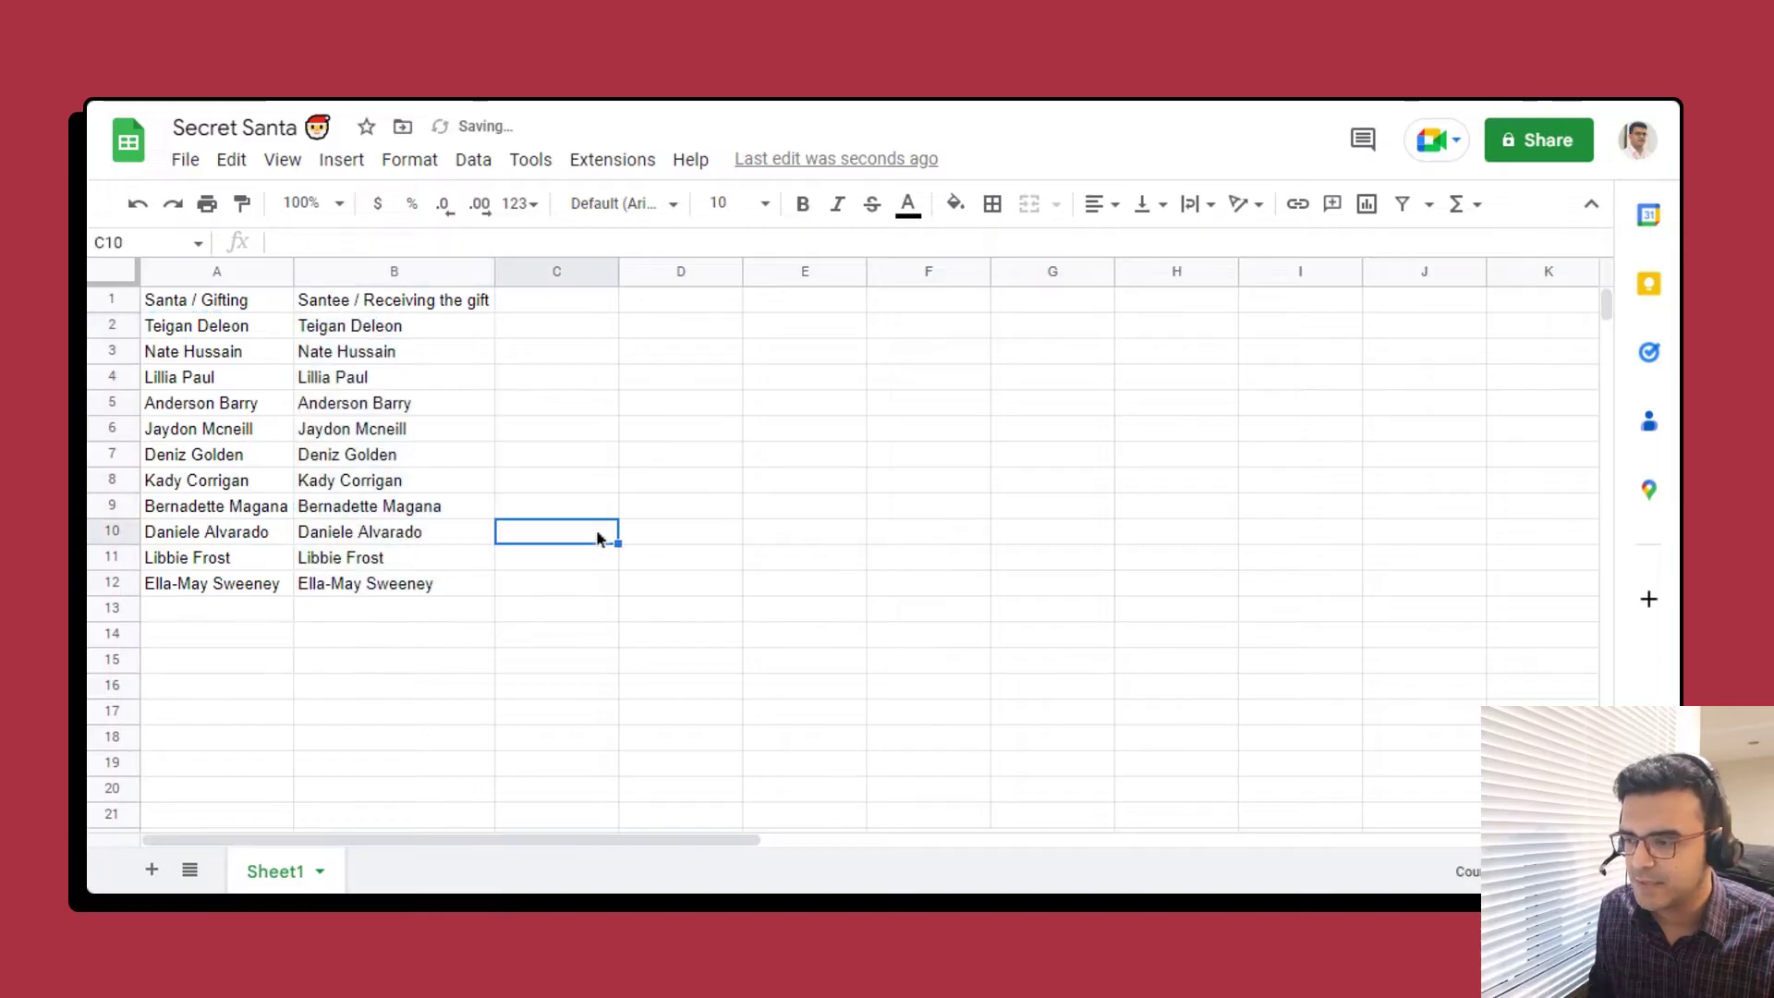
click(446, 334)
click(577, 348)
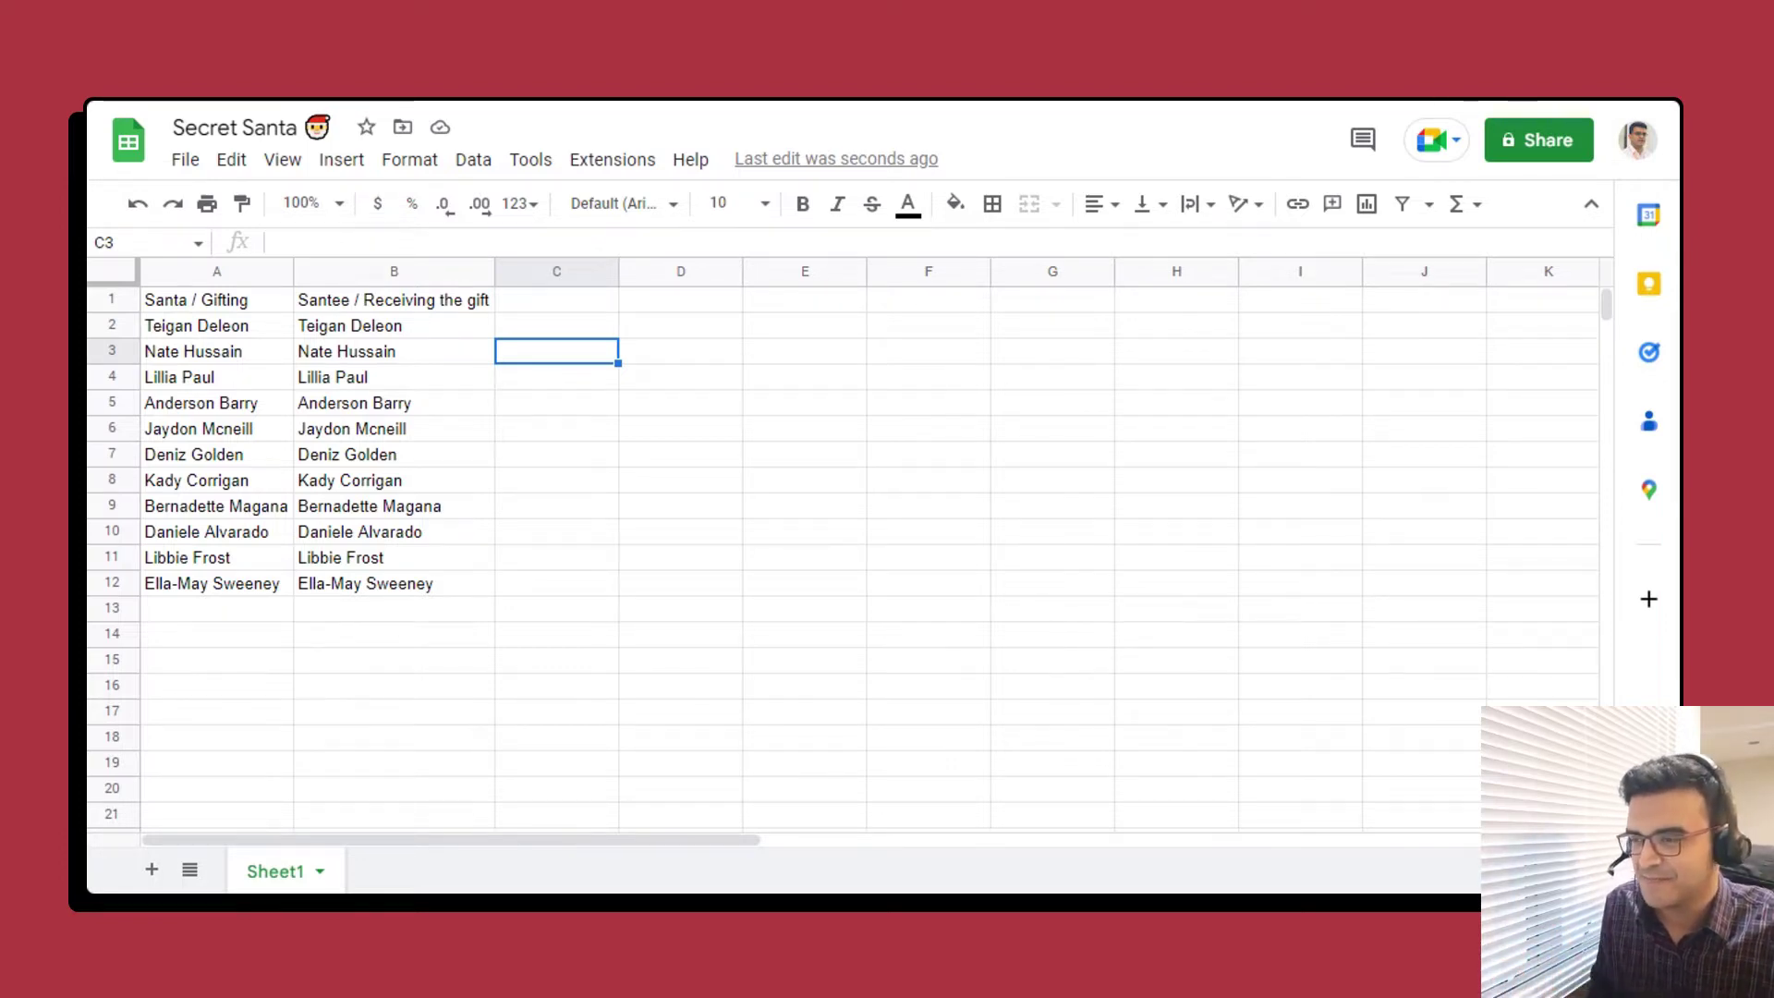
Shuffle the names in B2:B12 with Data > Randomize range
drag(446, 330, 427, 590)
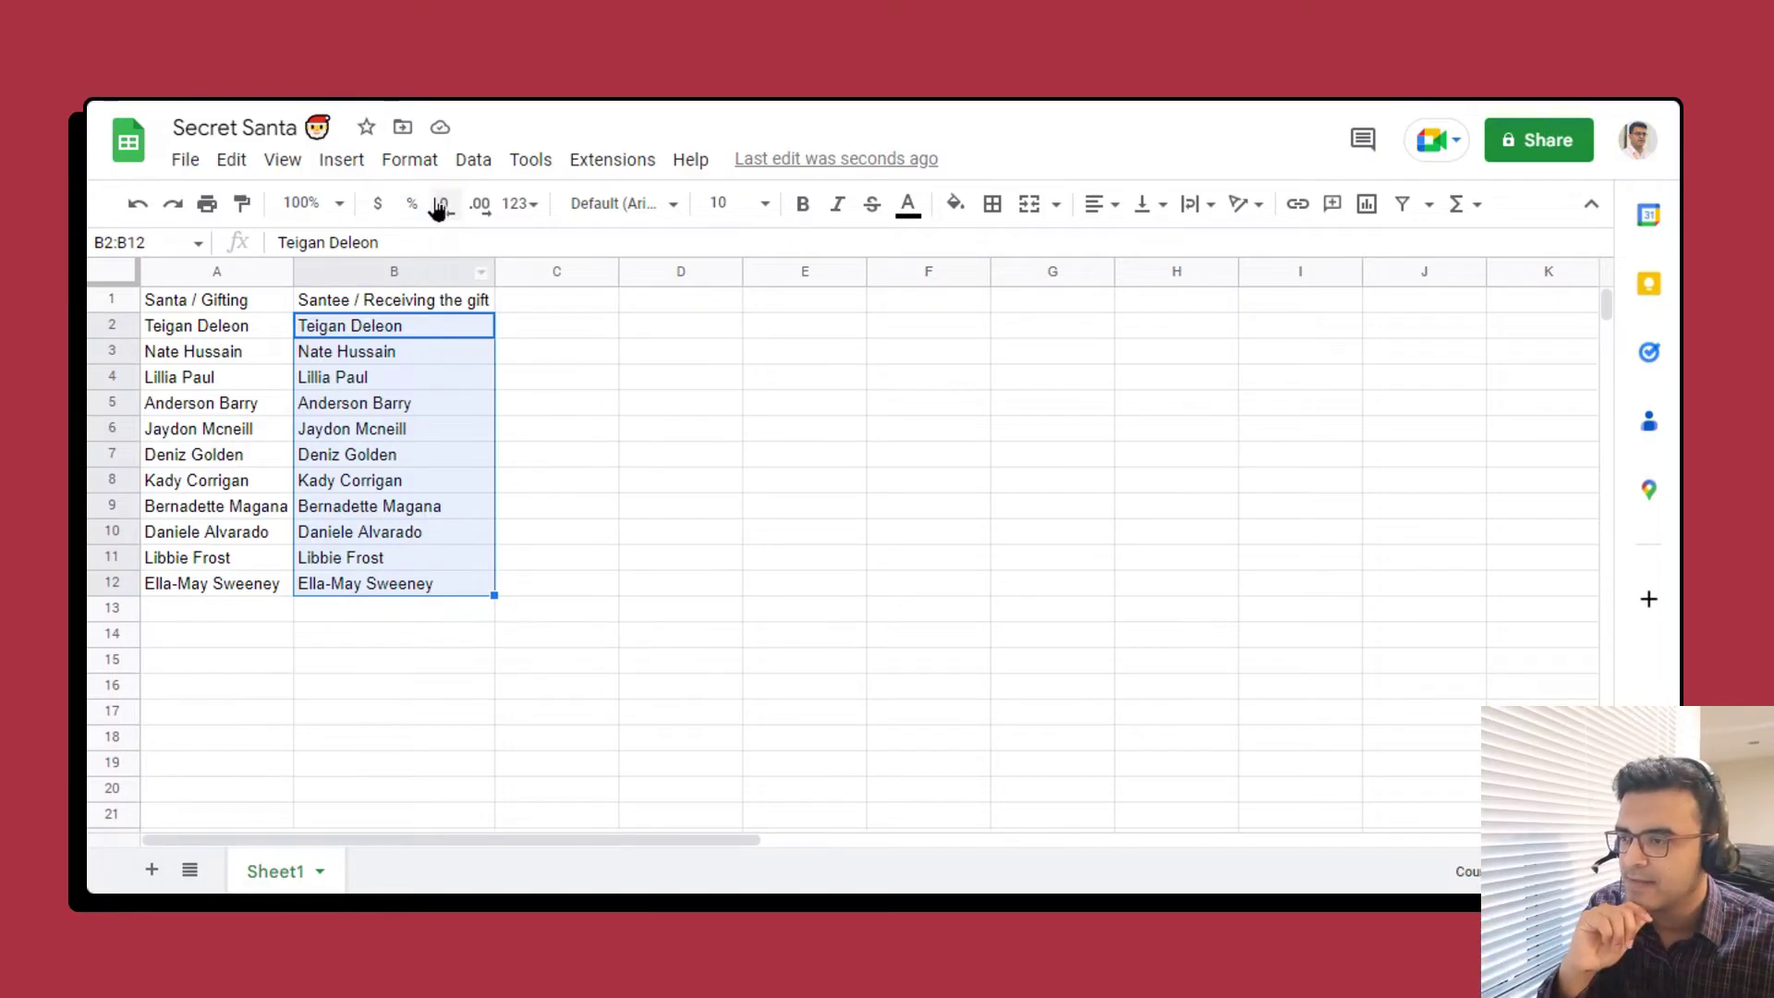
click(474, 162)
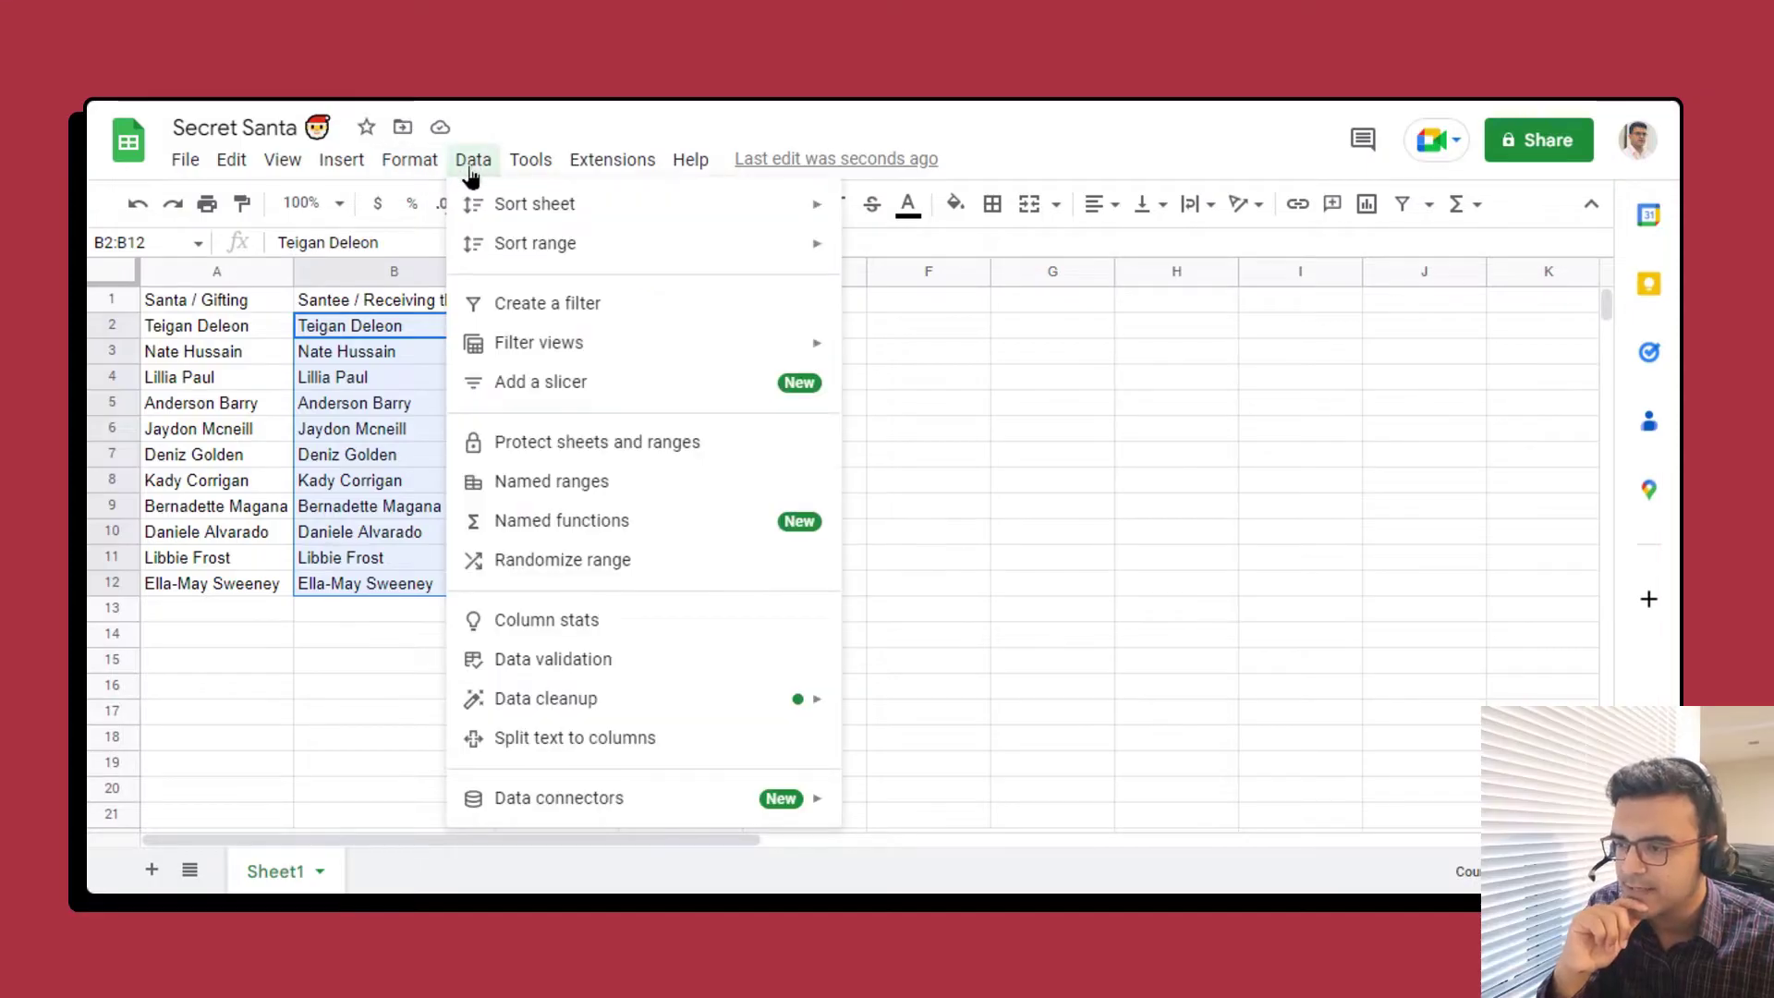
click(583, 560)
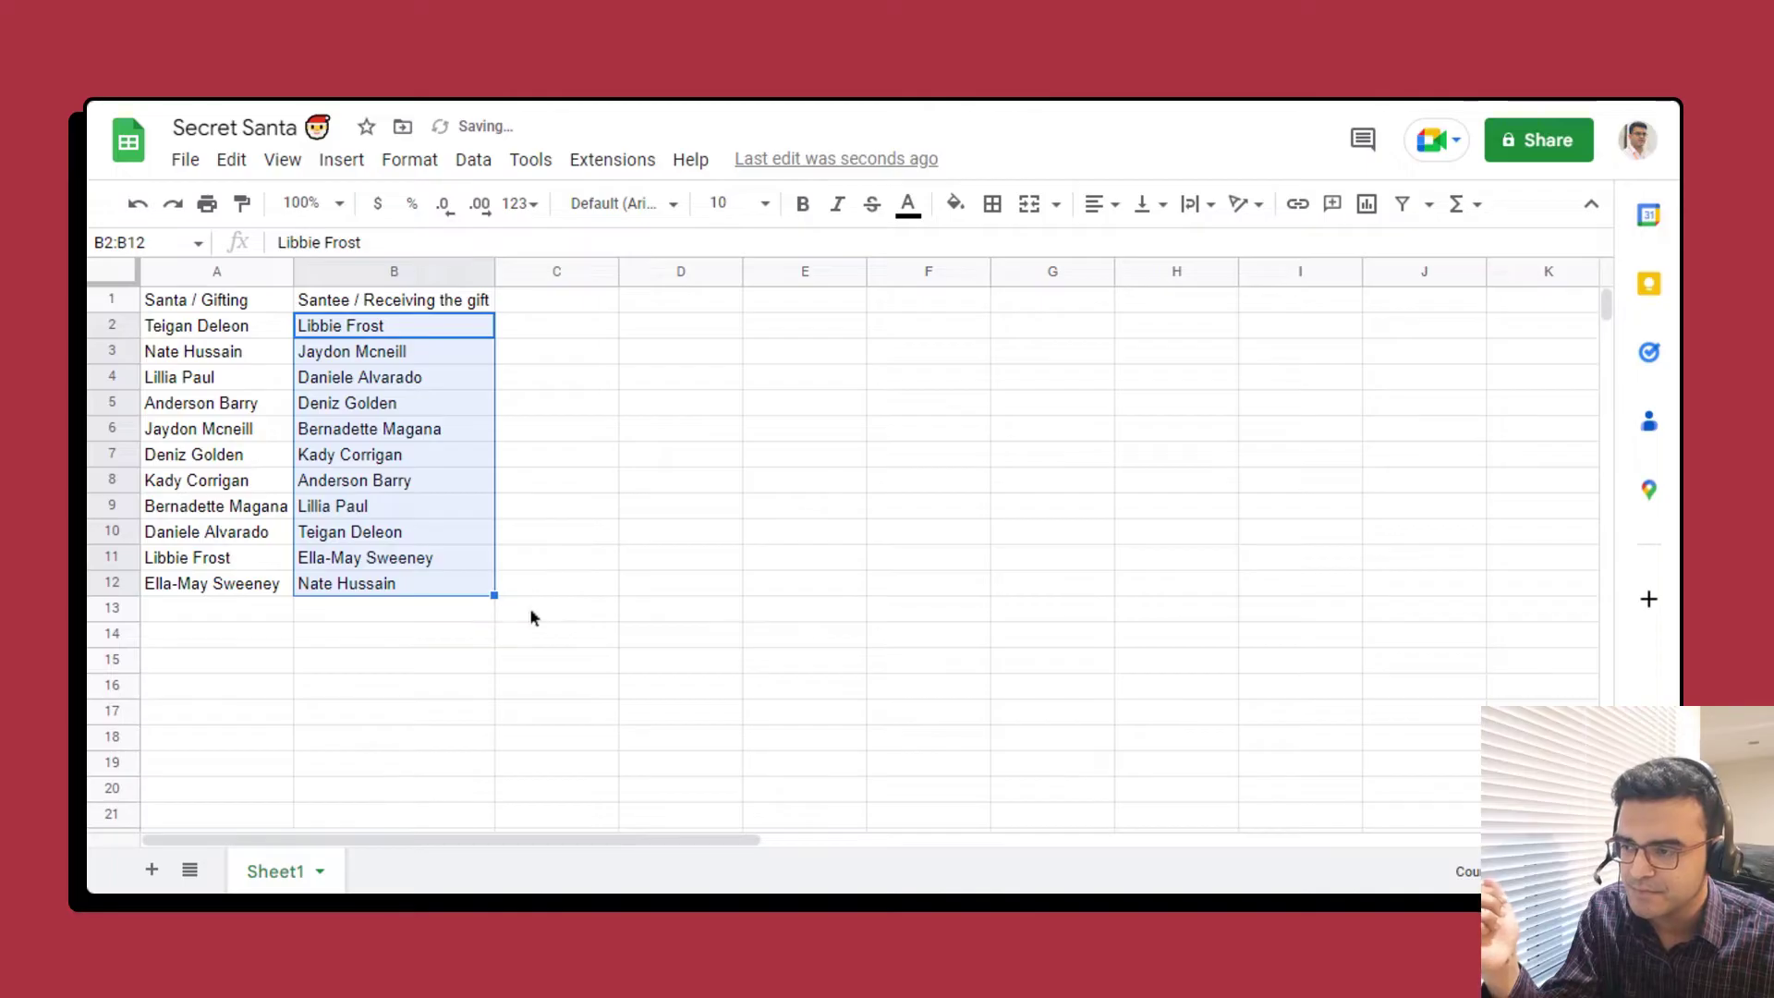
click(562, 612)
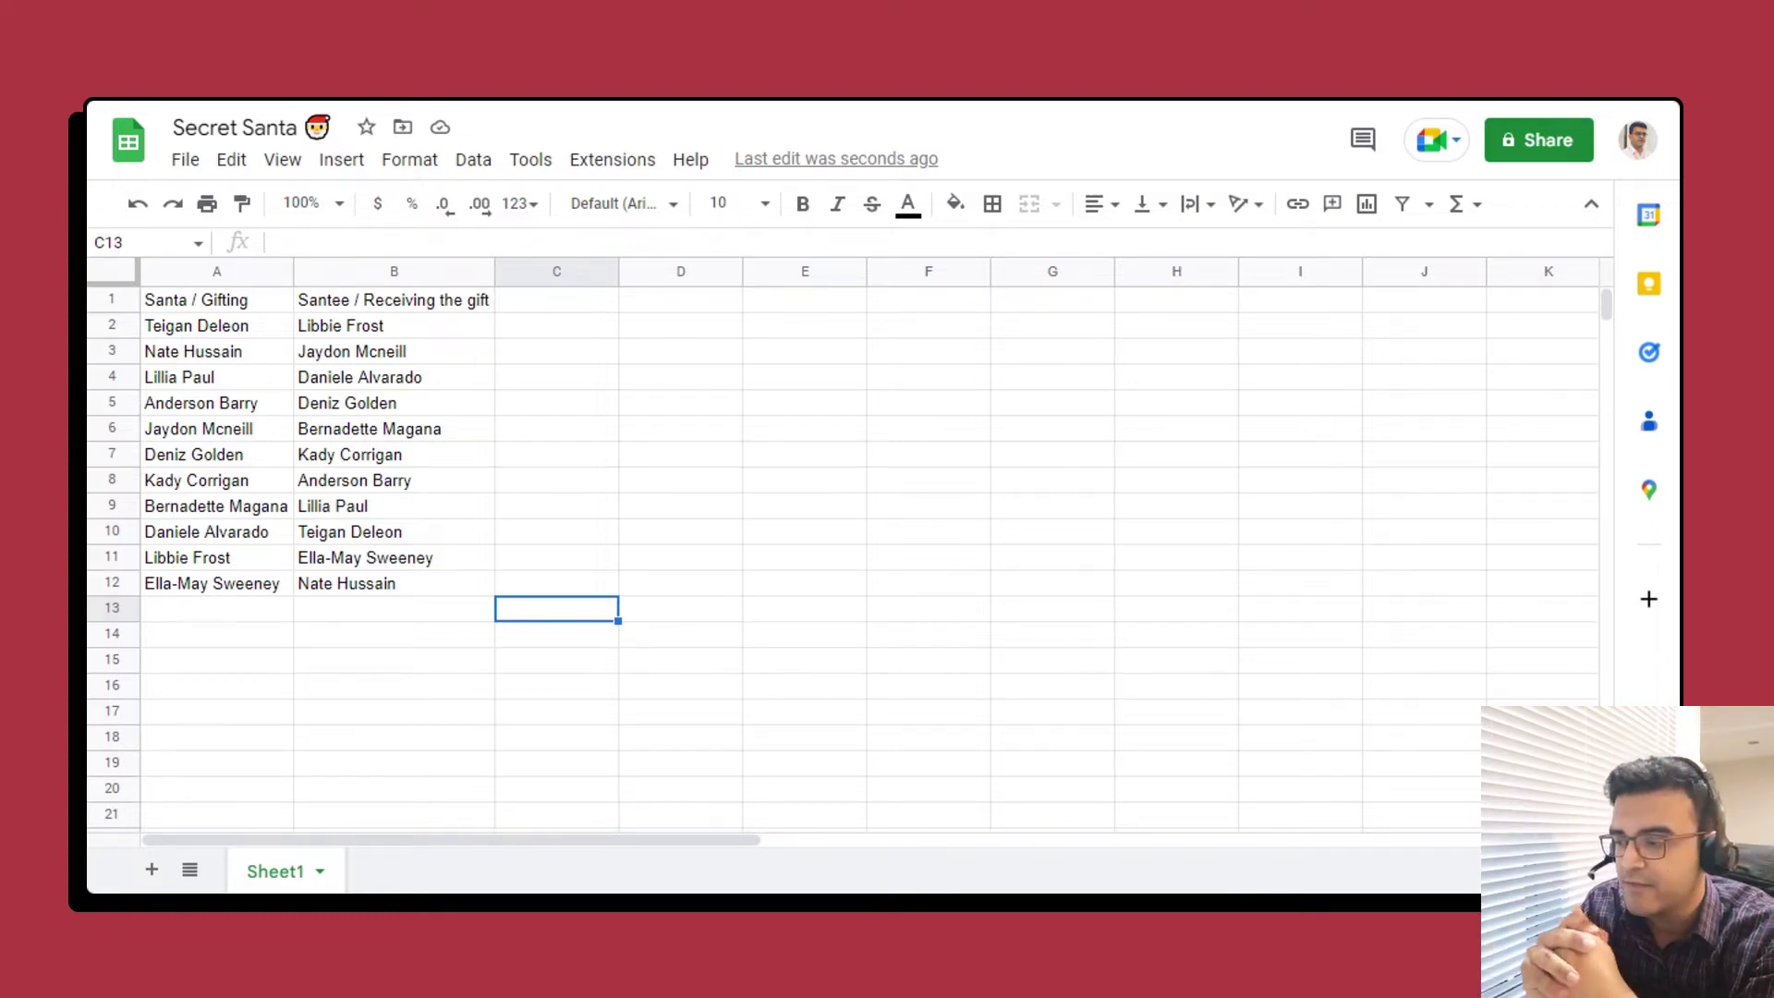
Swap the recipients in B11 and B12 using cut and paste
click(432, 591)
key(ctrl+x)
key(Up)
key(Right)
key(ctrl+v)
key(Left)
key(ctrl+x)
key(Down)
key(ctrl+v)
key(Up)
key(Right)
key(ctrl+x)
key(Left)
key(ctrl+v)
key(Right)
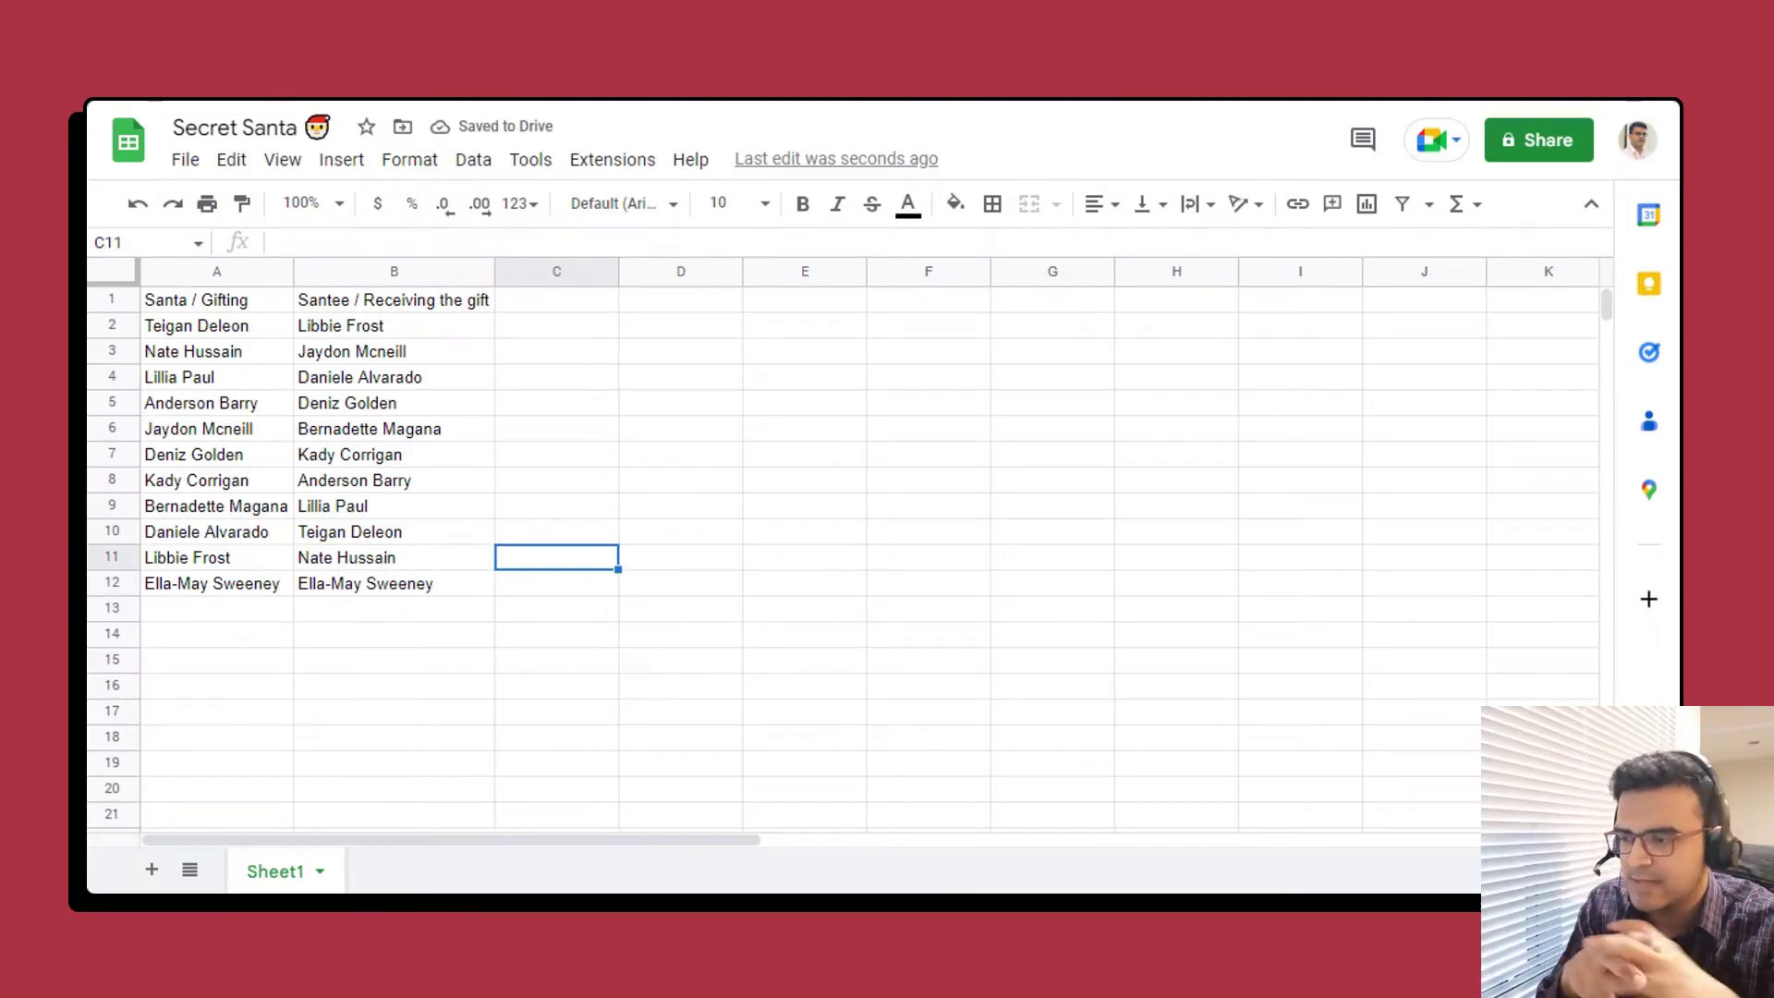
Check the row 12 pairing, then start a conditional formatting rule on column B
click(110, 583)
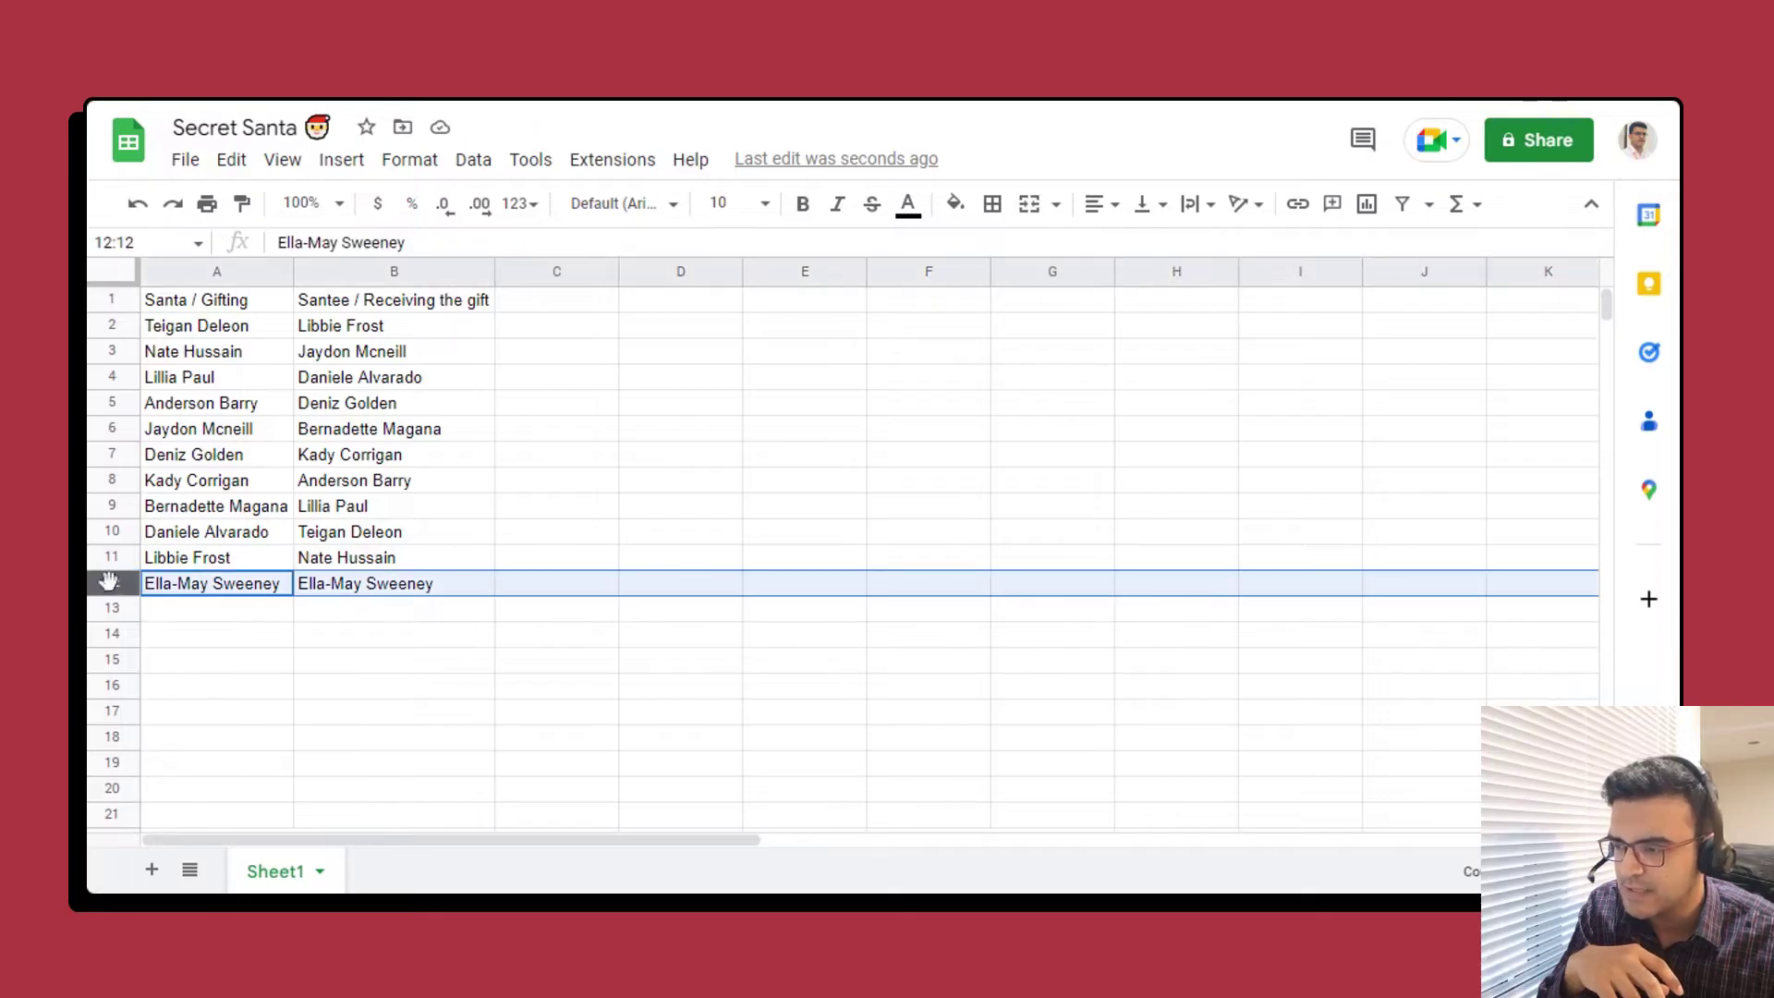
click(312, 639)
click(229, 584)
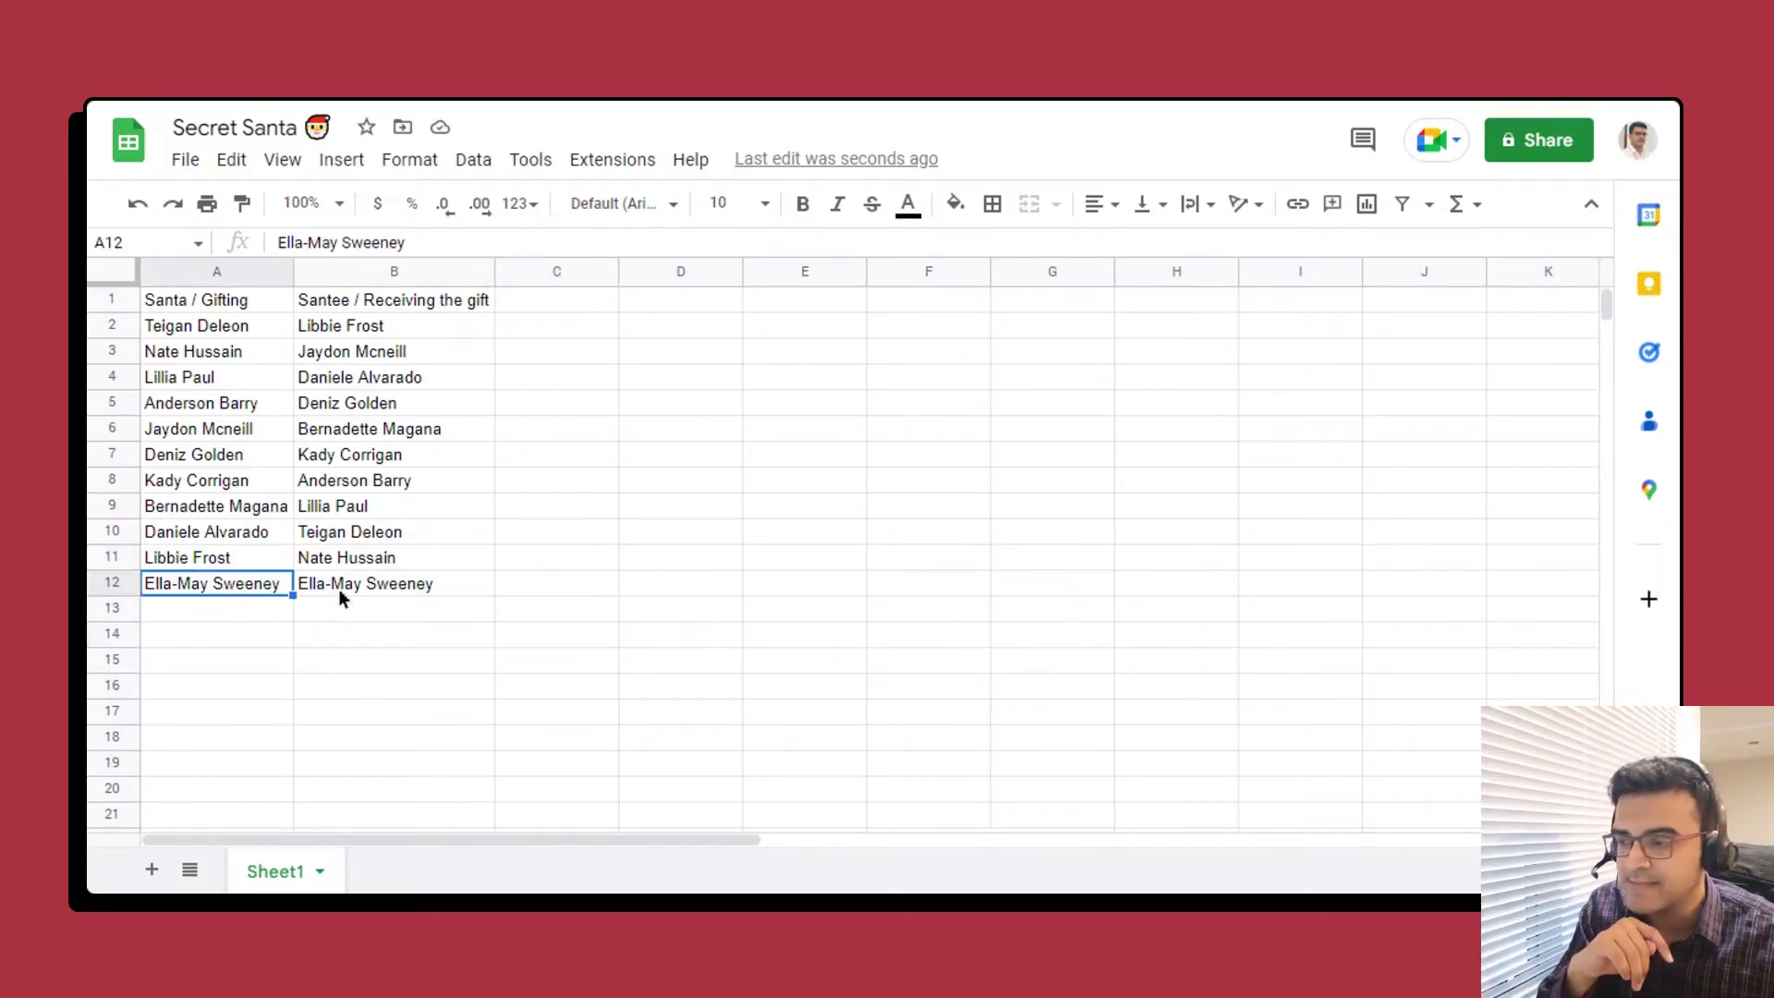
click(347, 589)
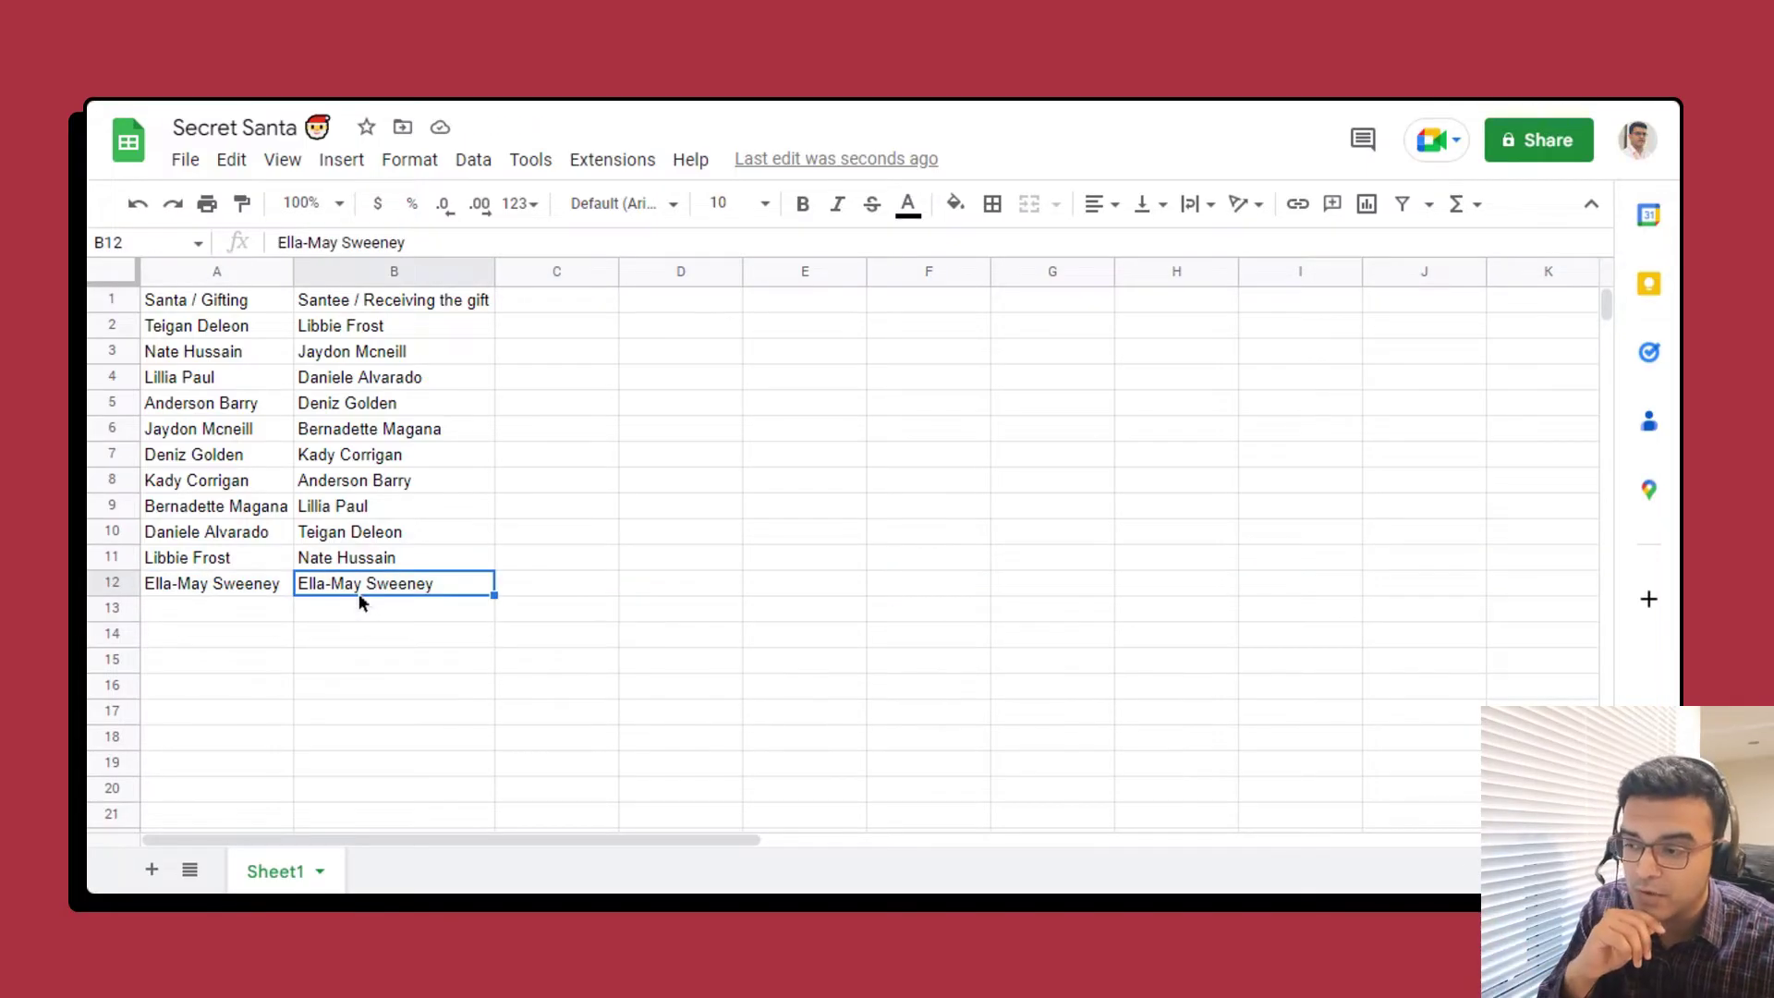
click(416, 275)
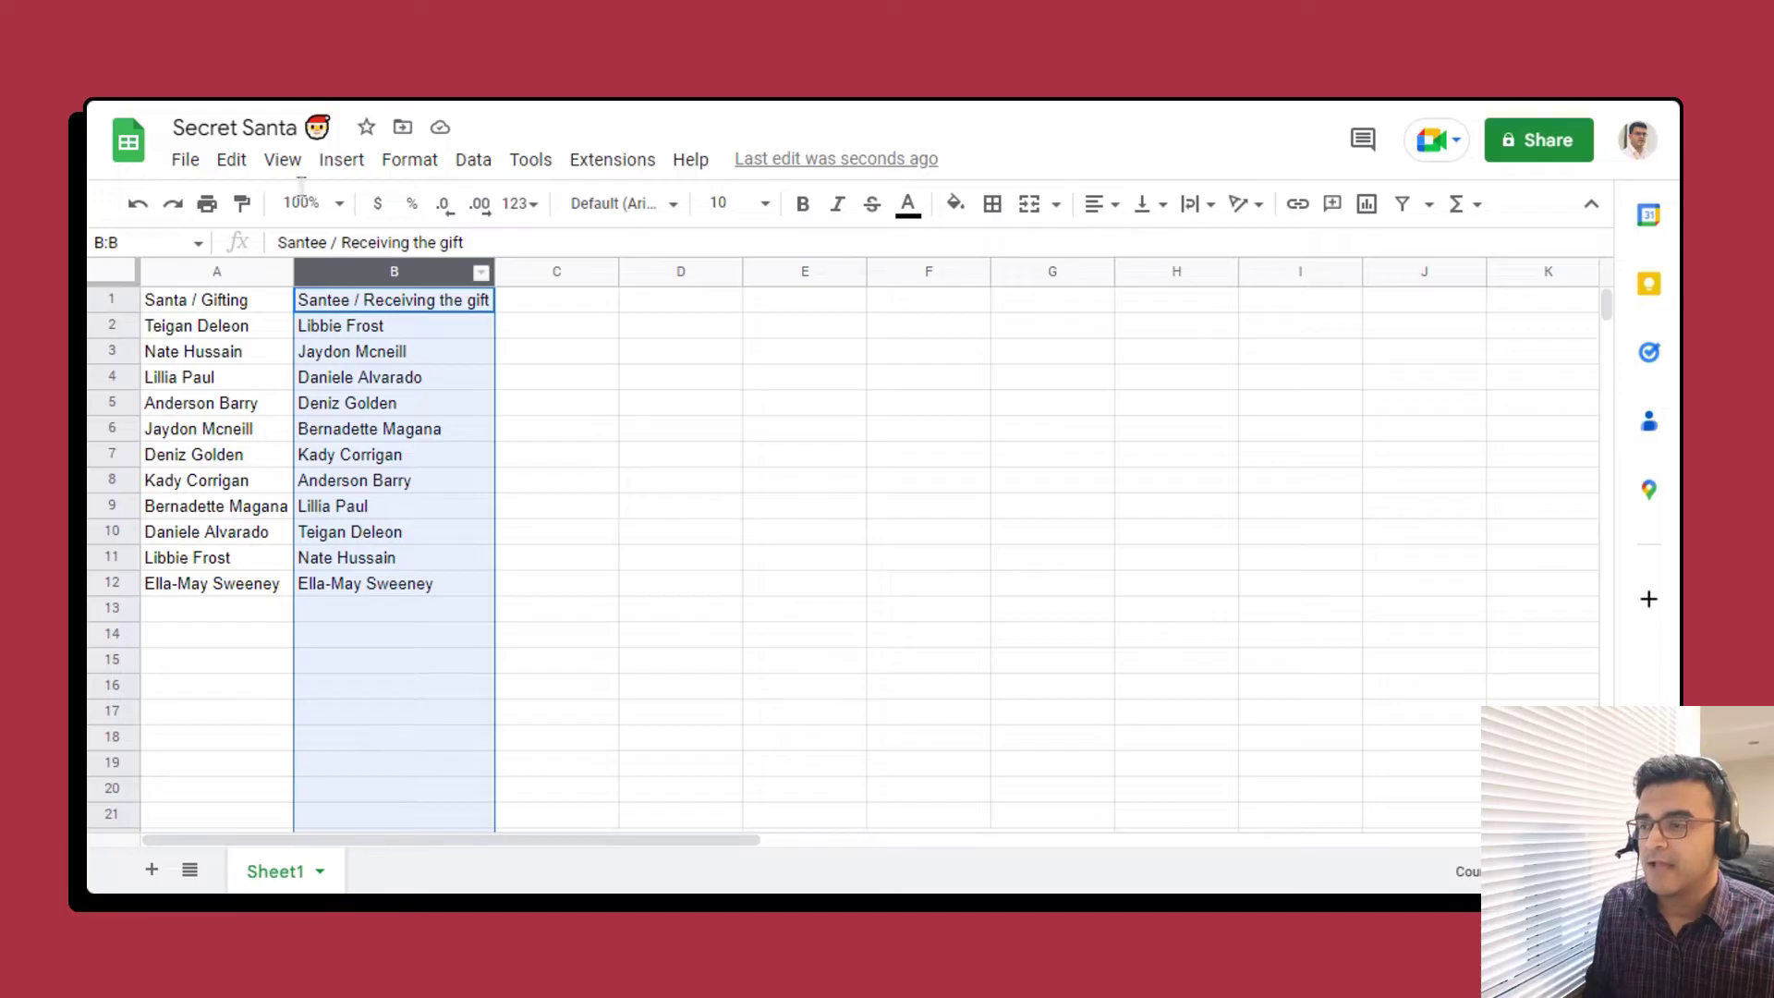
click(414, 164)
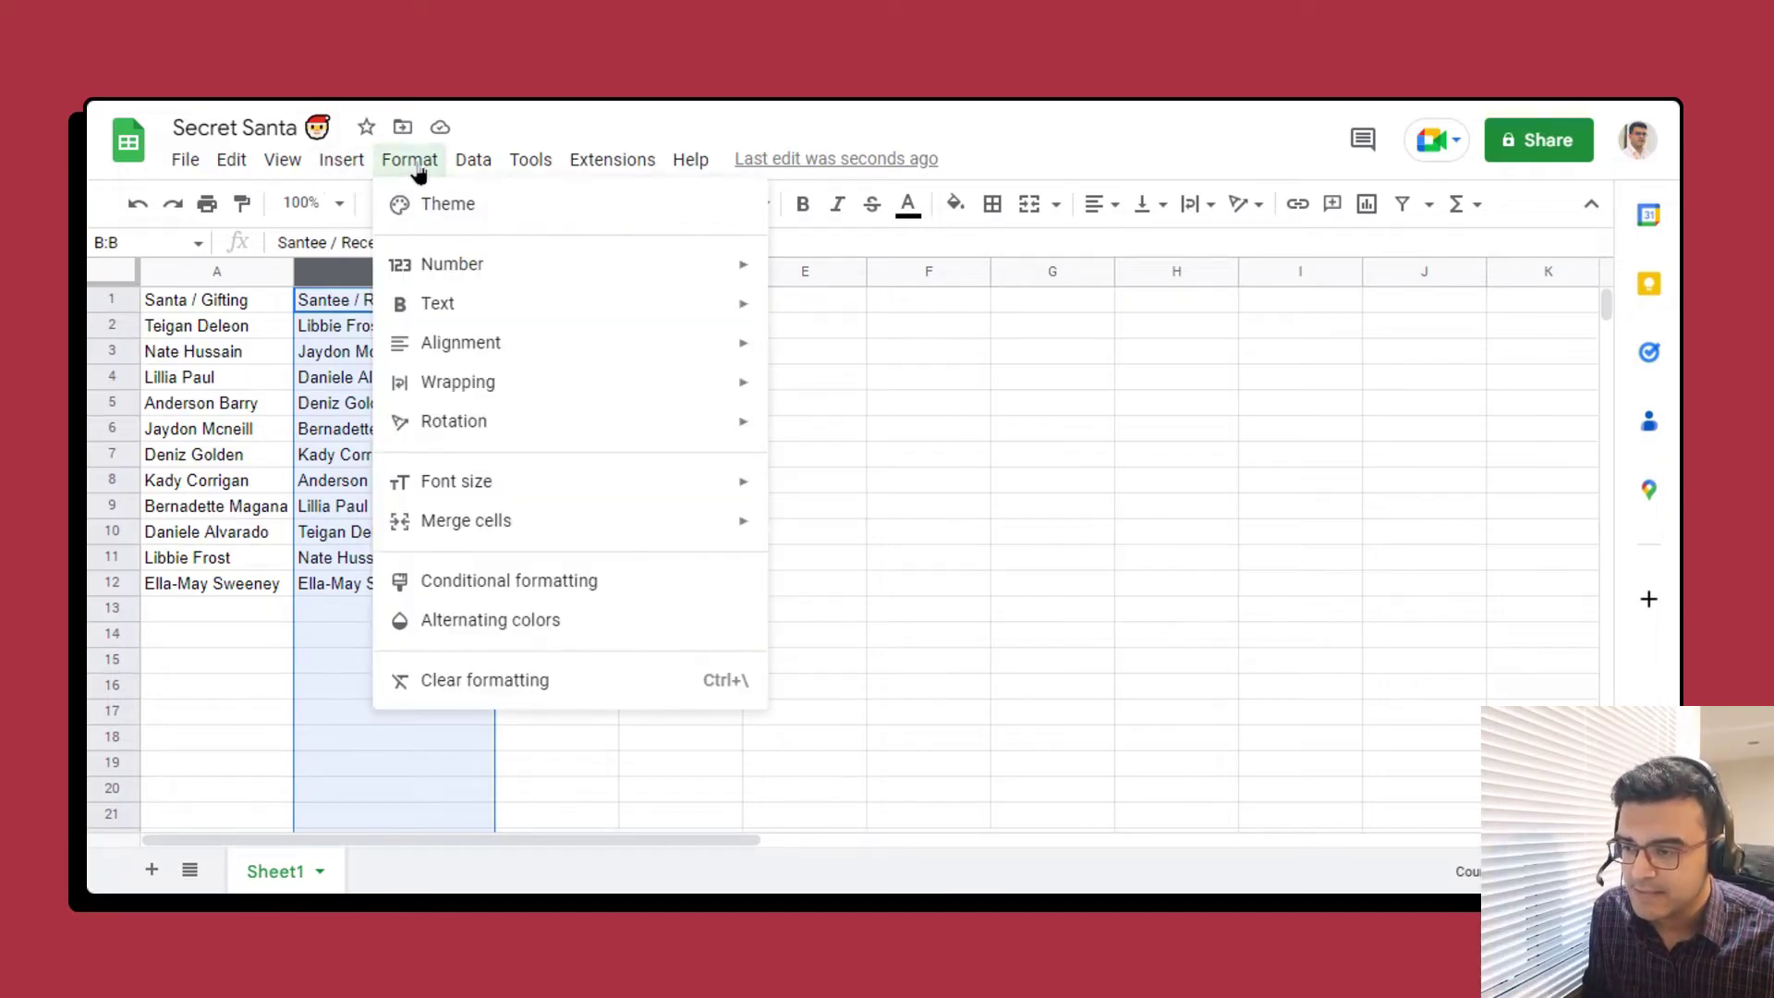
click(518, 580)
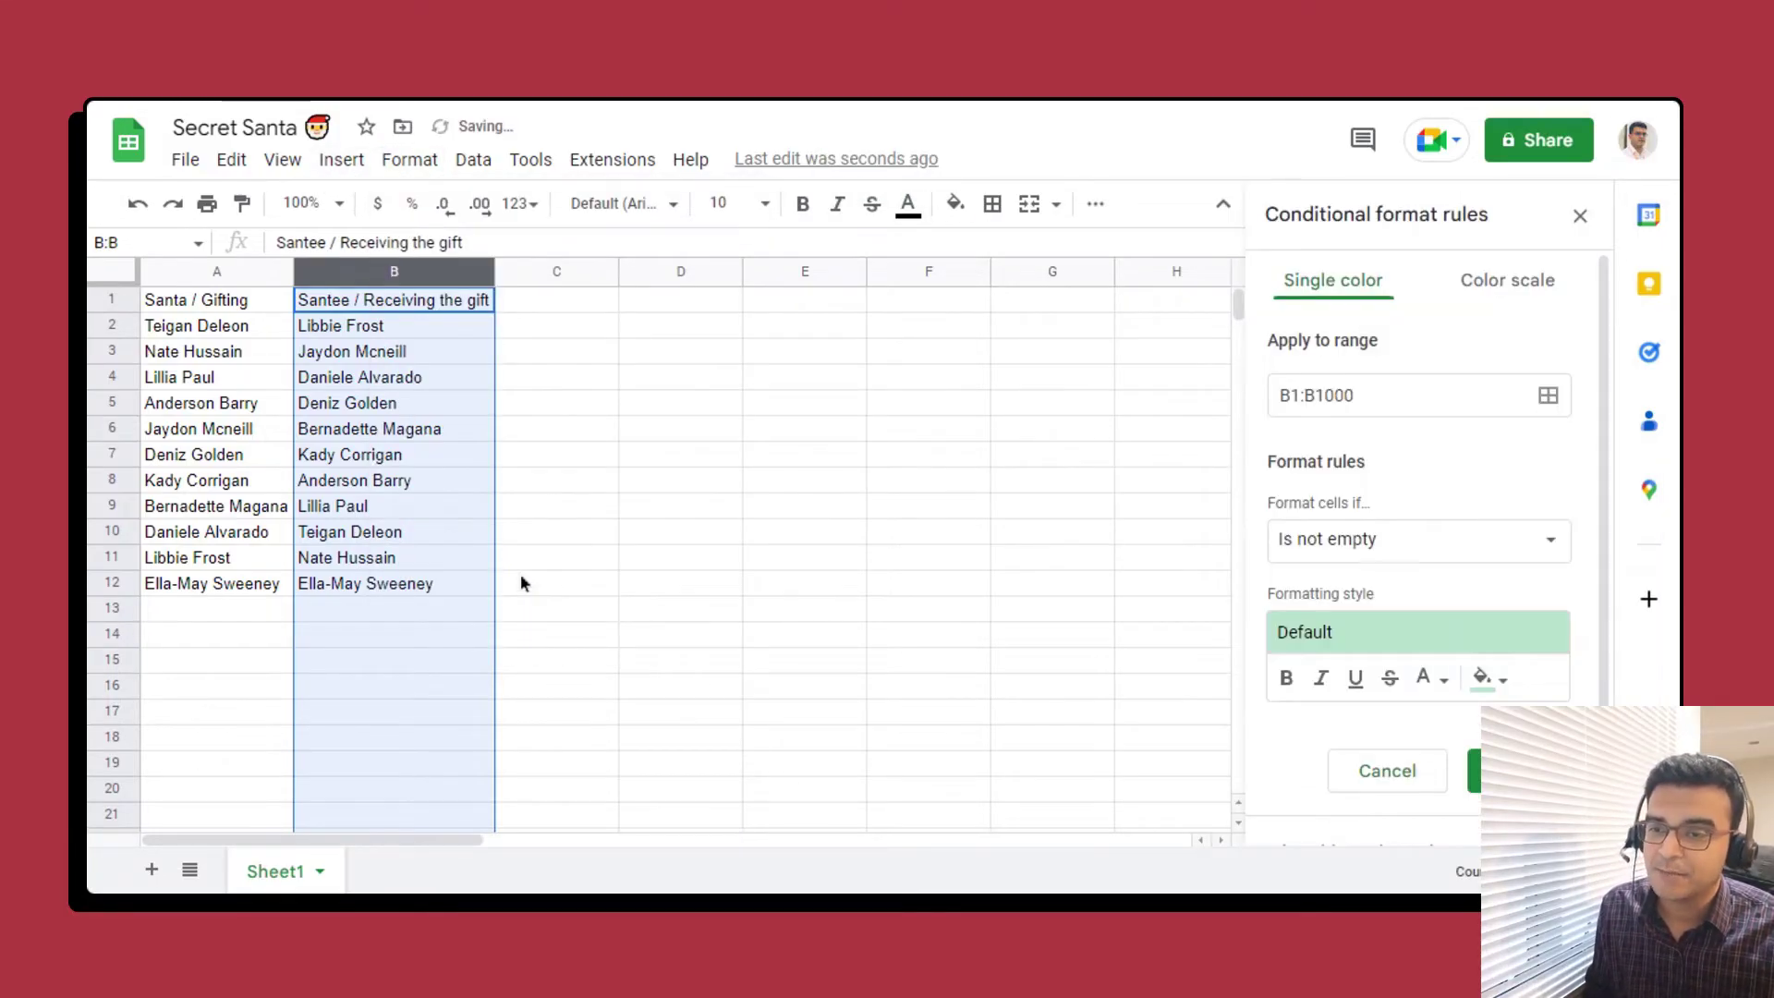
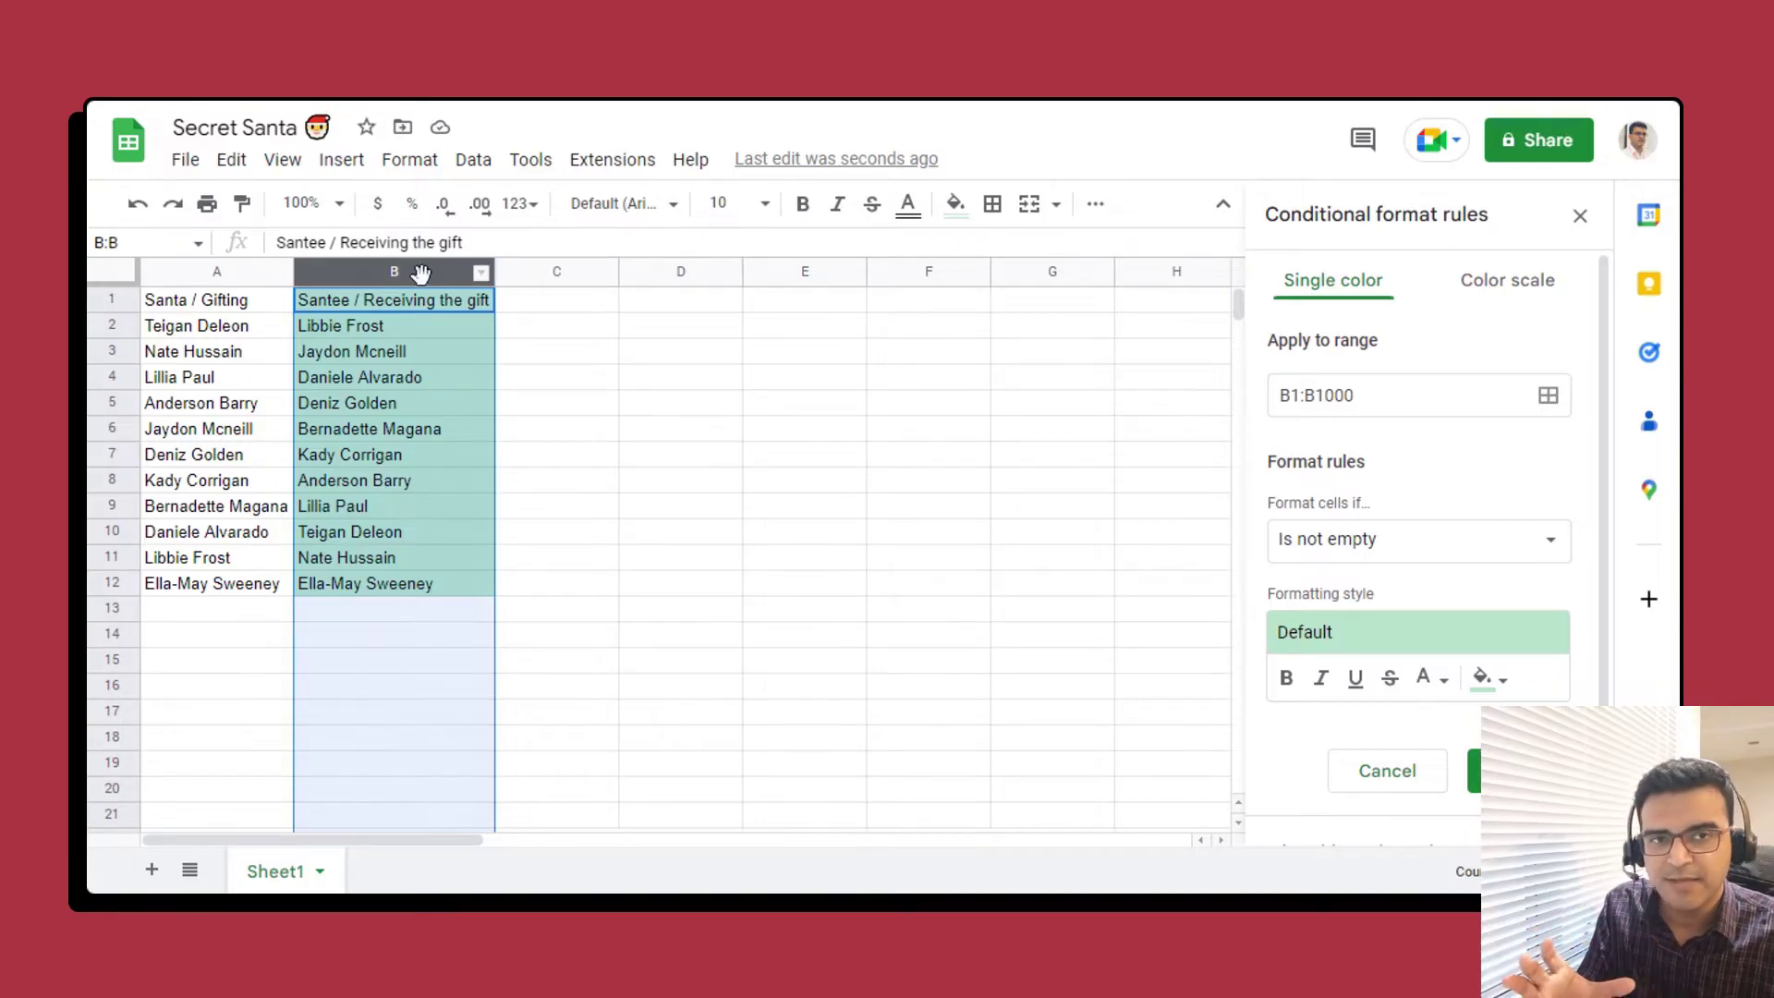
Change the rule's Apply to range from B1:B1000 to B1:B12
click(1392, 405)
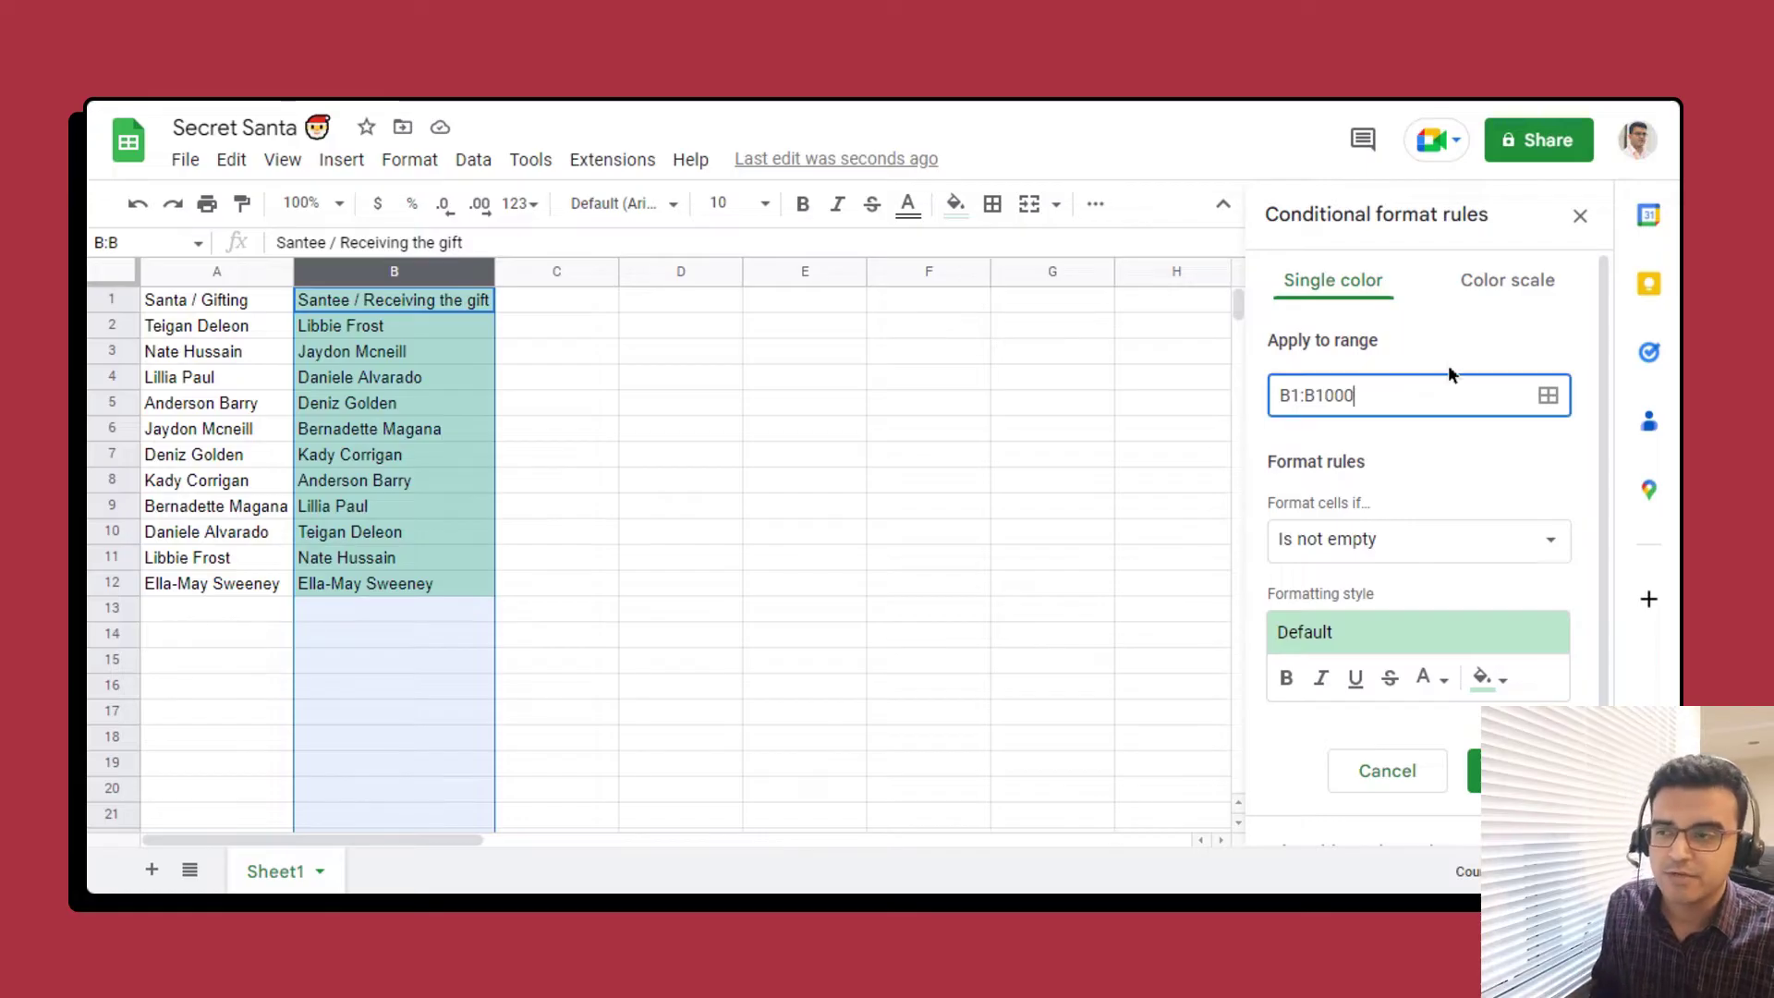
key(ctrl+shift+Left)
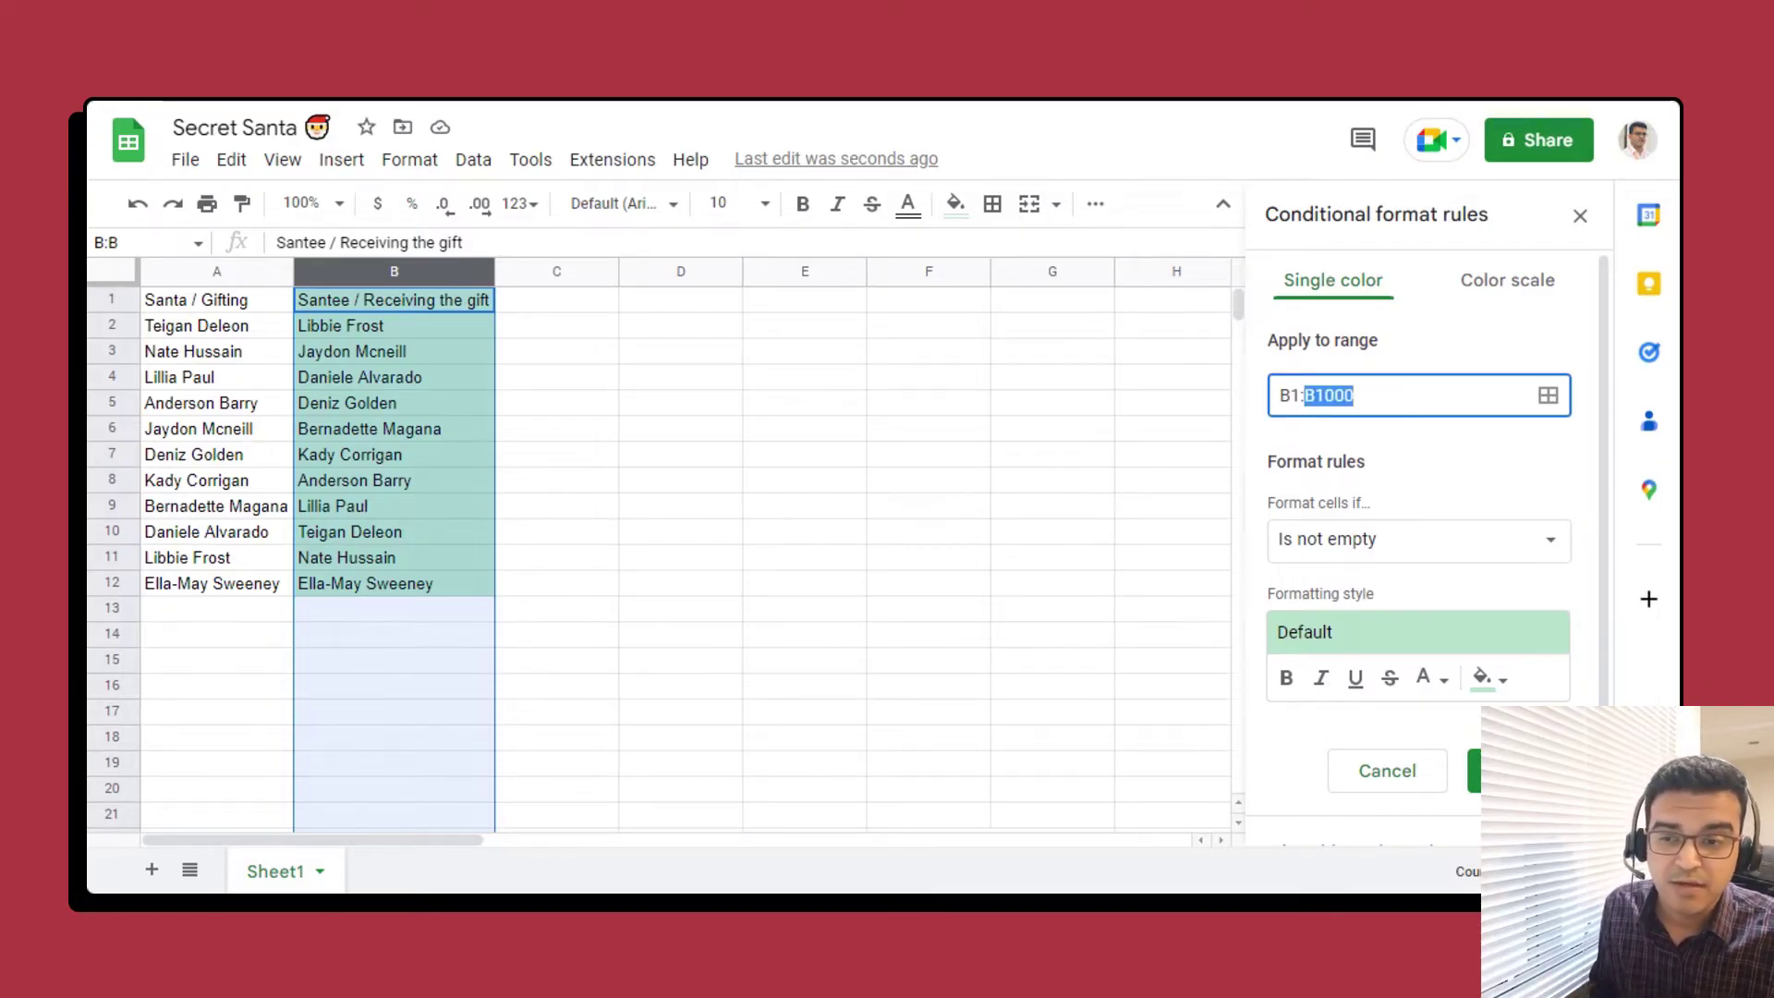
key(End)
key(shift+Left)
key(shift+Left)
key(shift+Left)
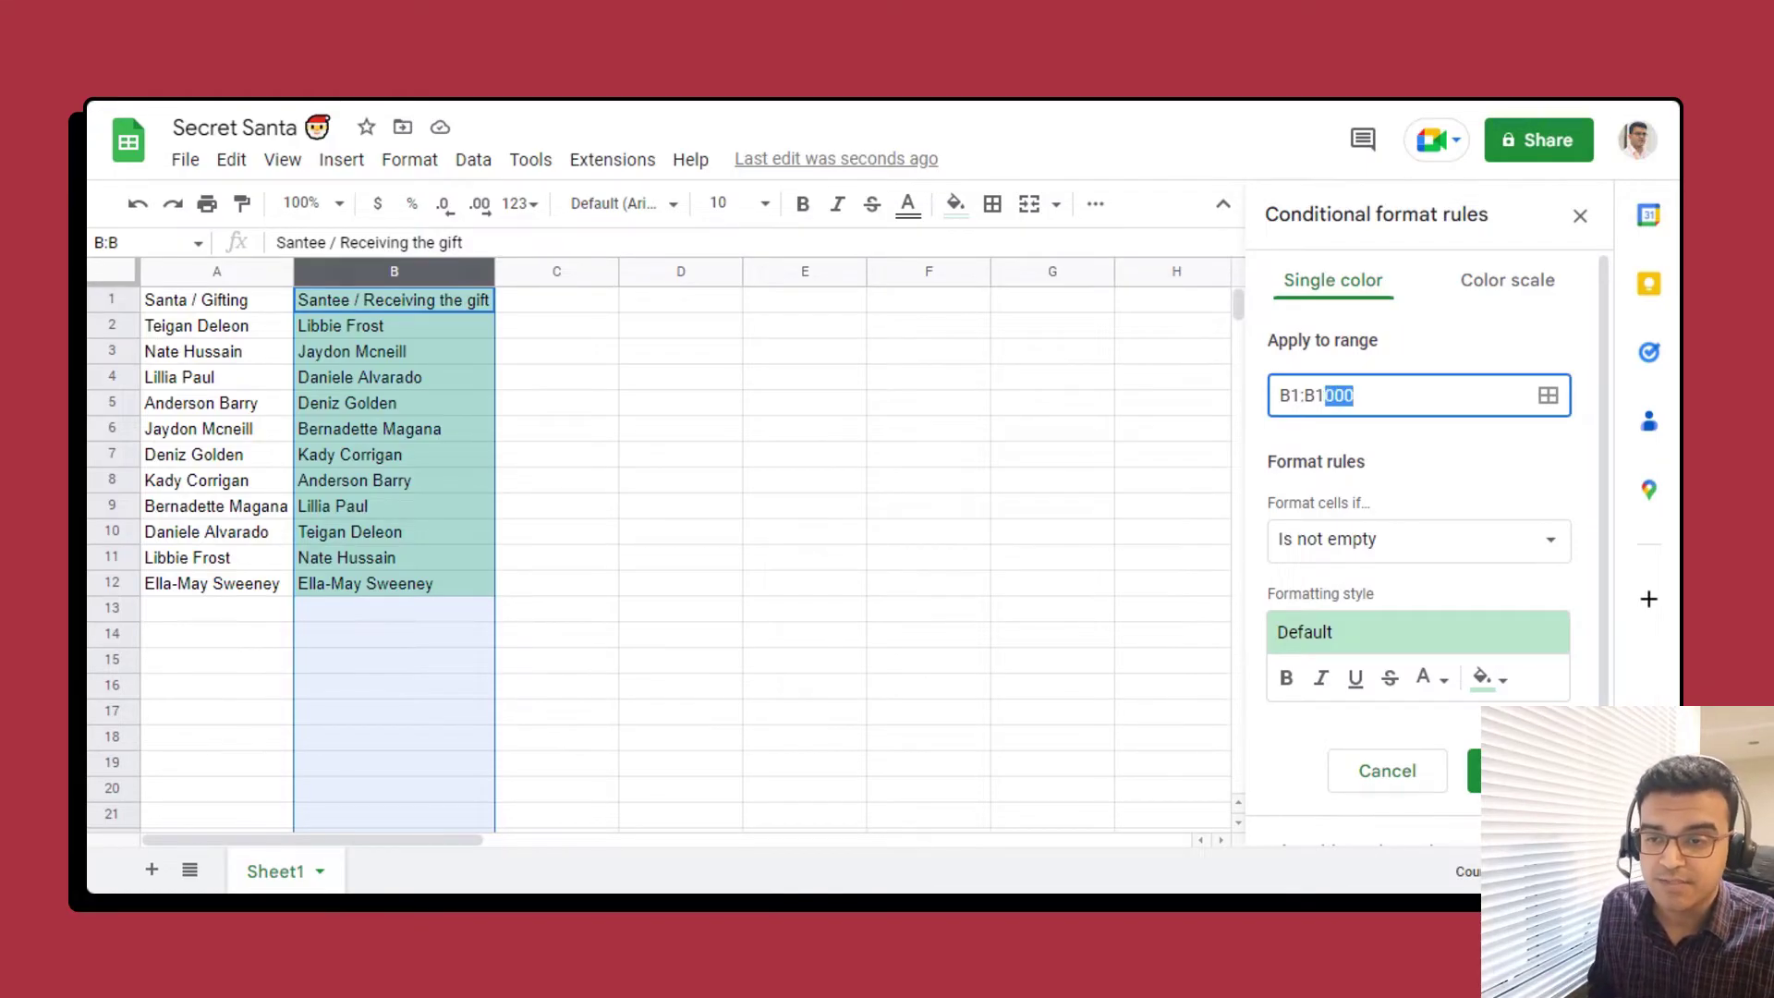
text(2)
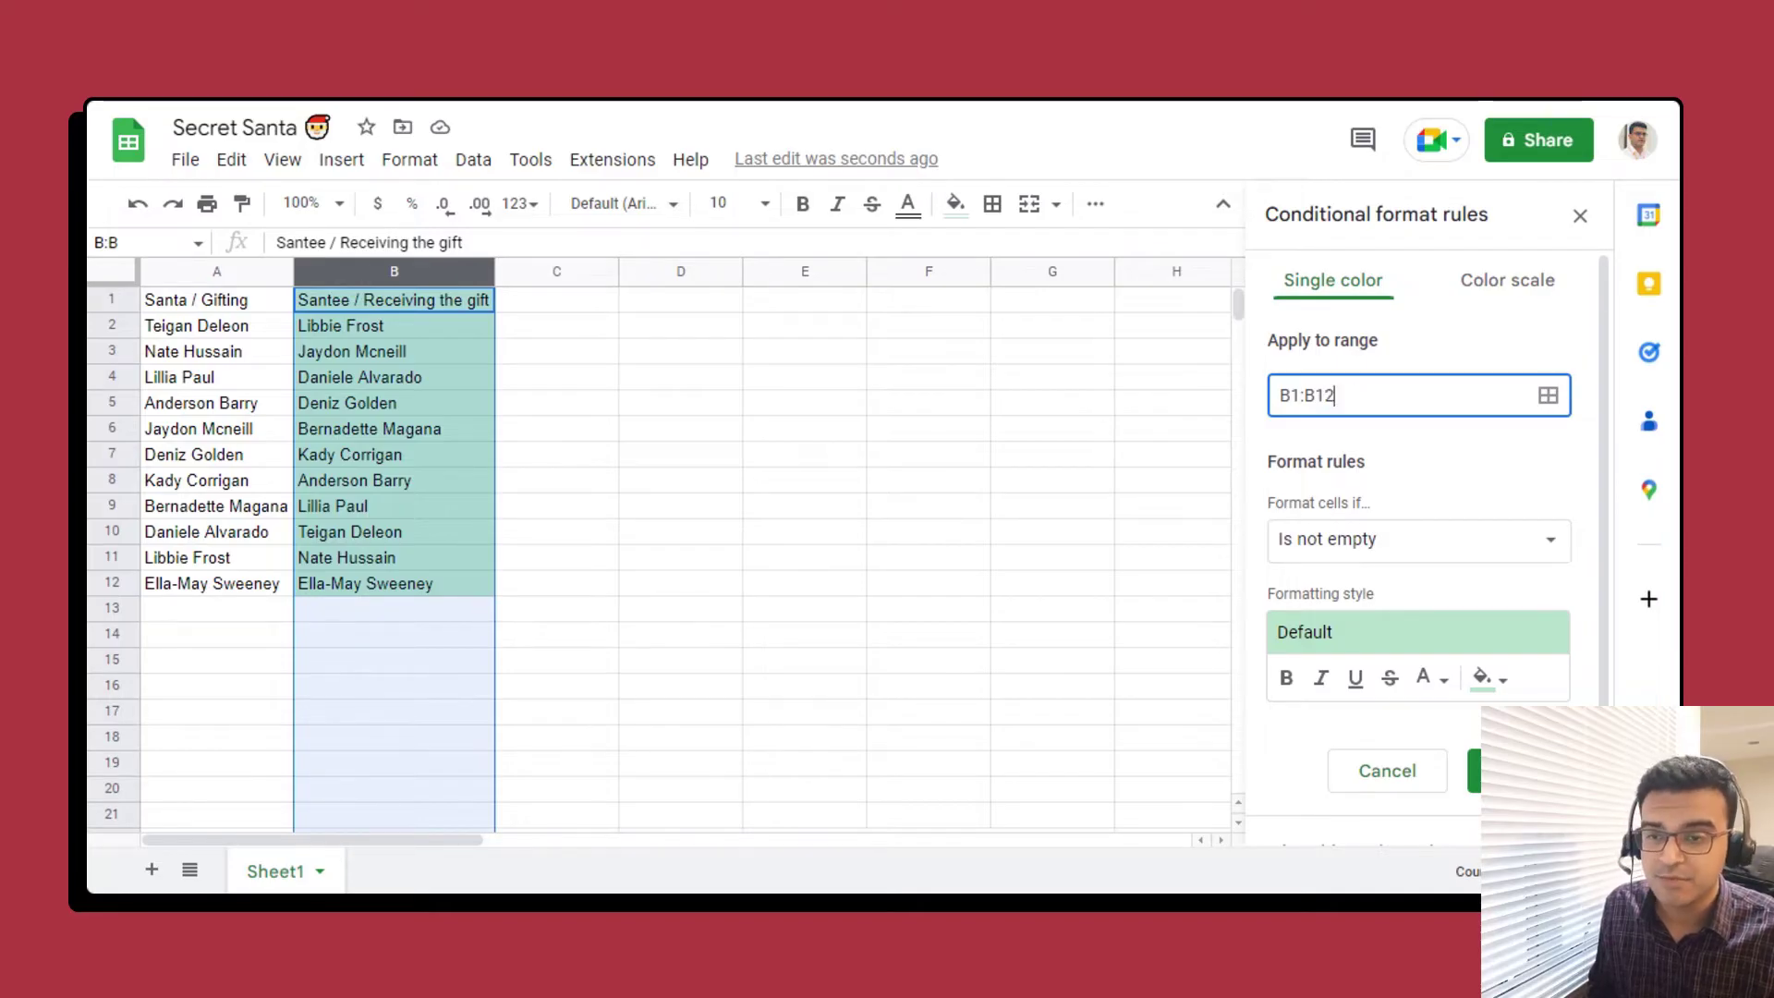
click(1461, 458)
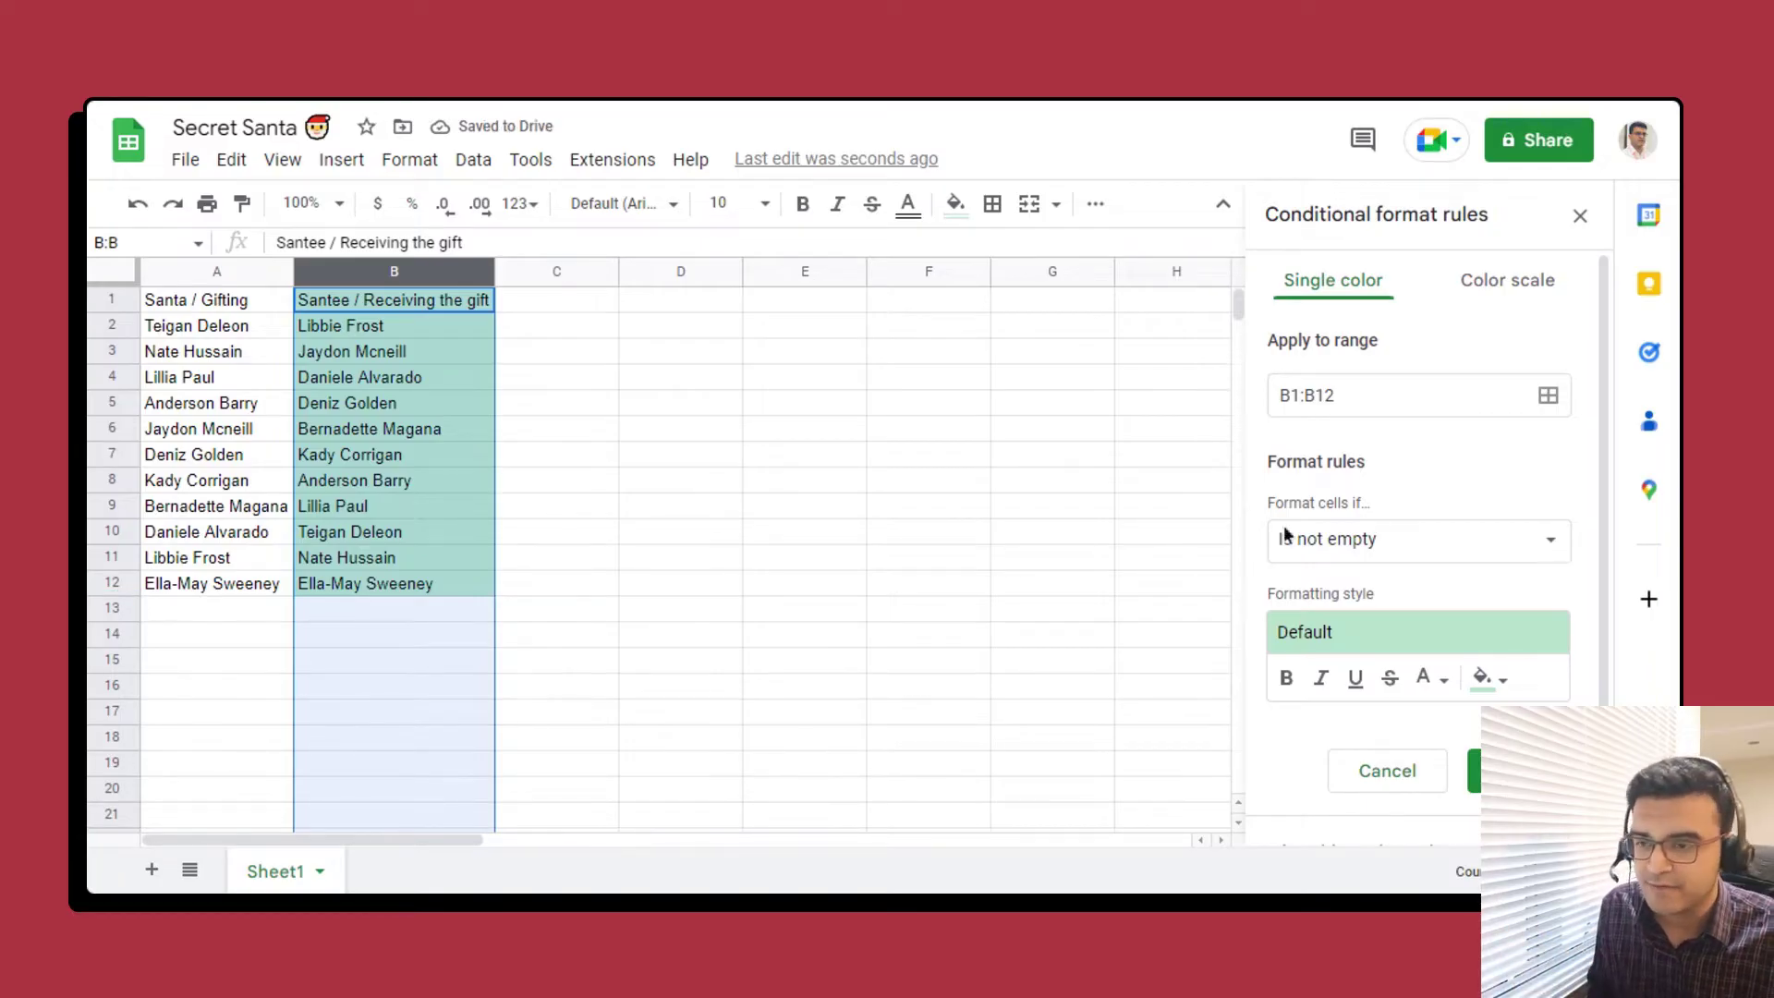
Widen the rule's range from B1:B12 to B1:B20
click(1374, 395)
key(shift+Left)
key(shift+Left)
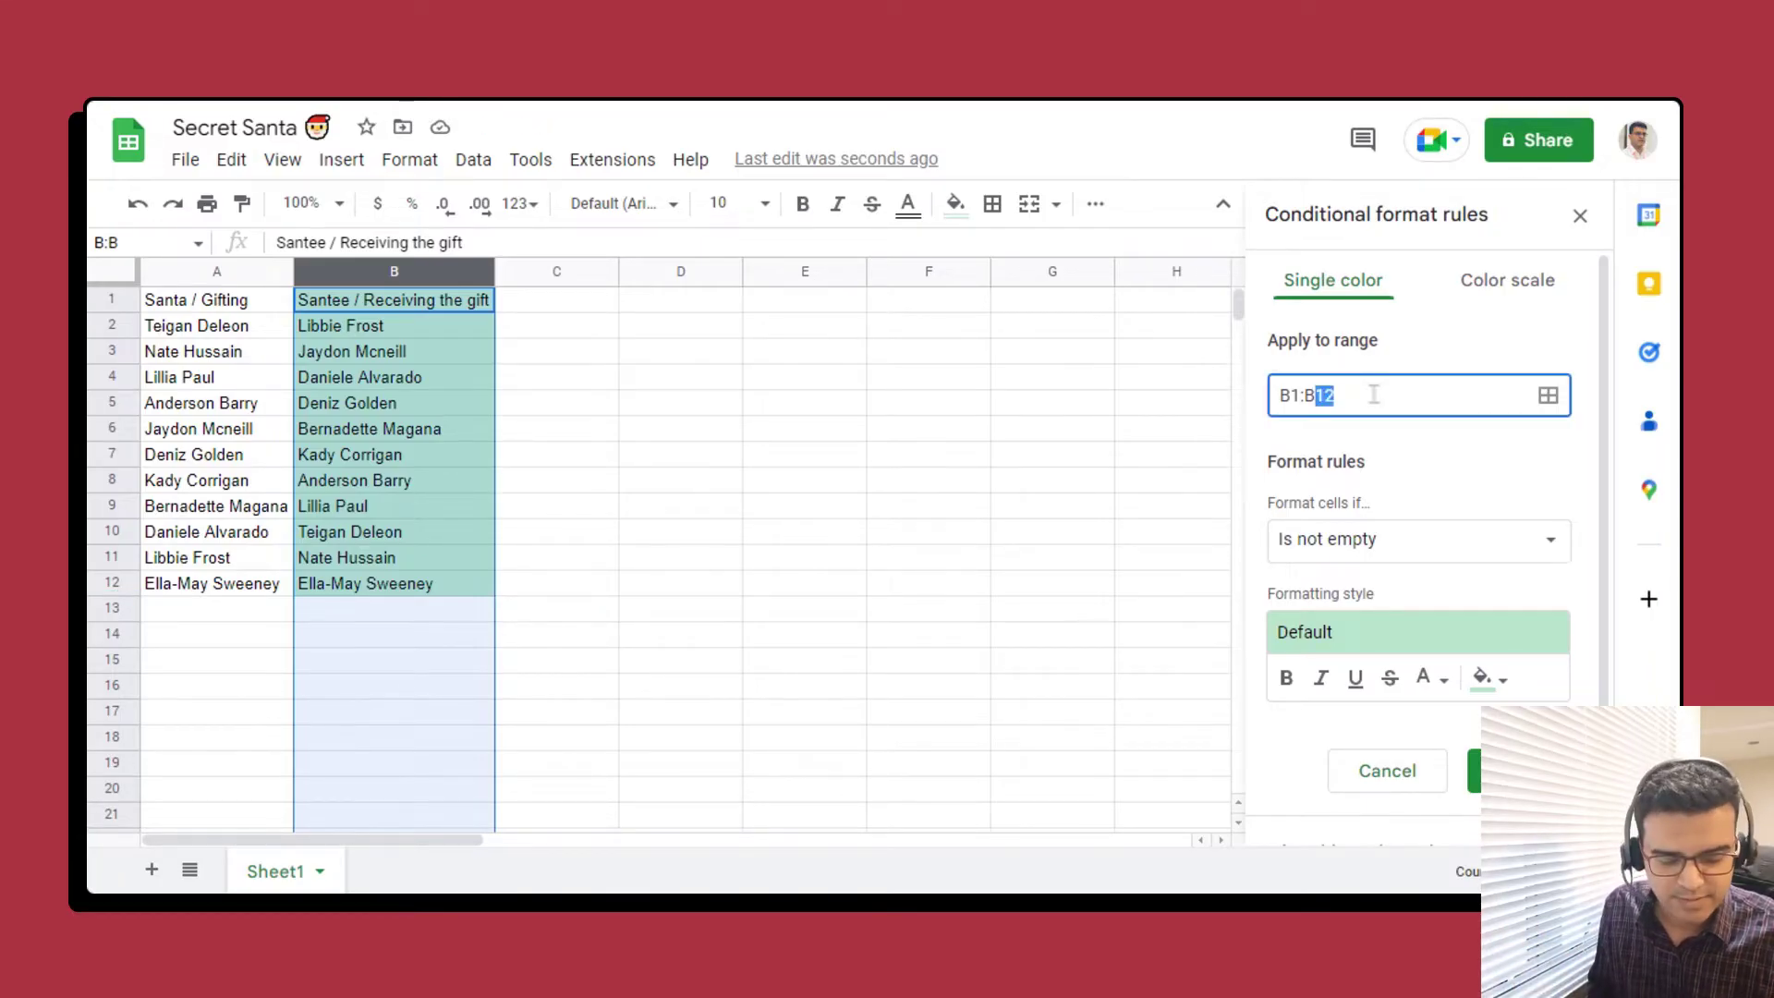
text(20)
click(1423, 366)
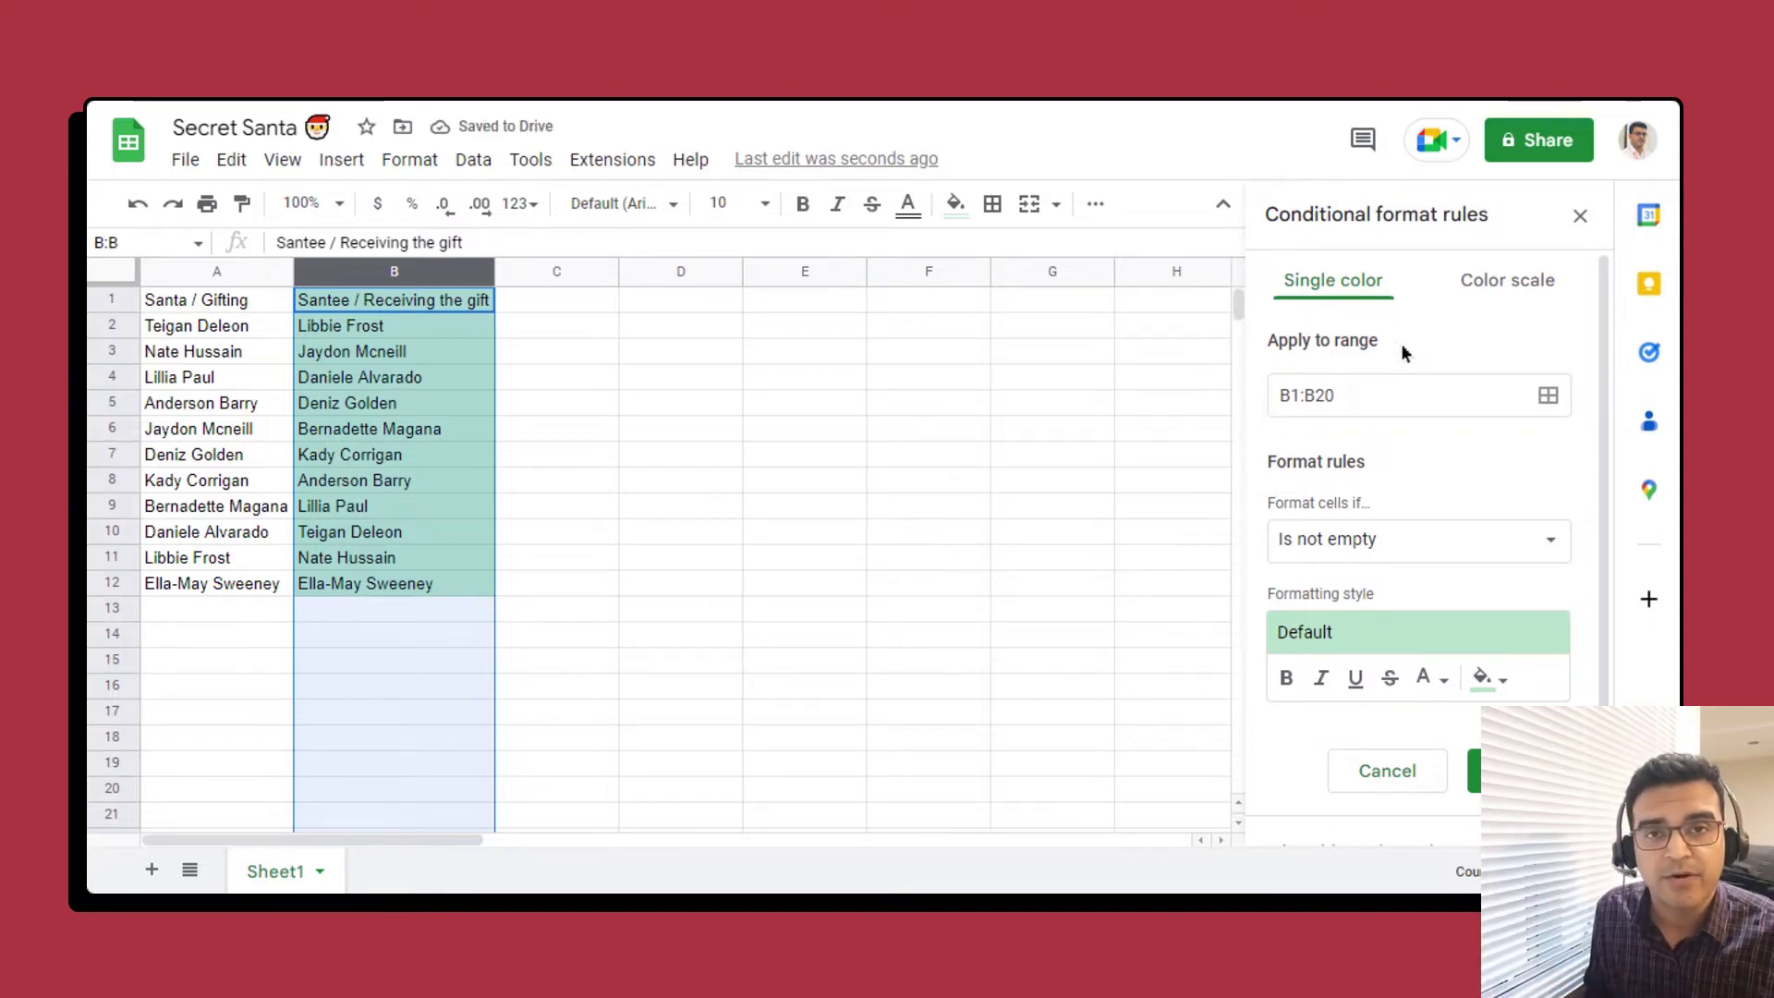
Switch the condition to 'Custom formula is' with =$A:$A=$B:$B
click(1432, 560)
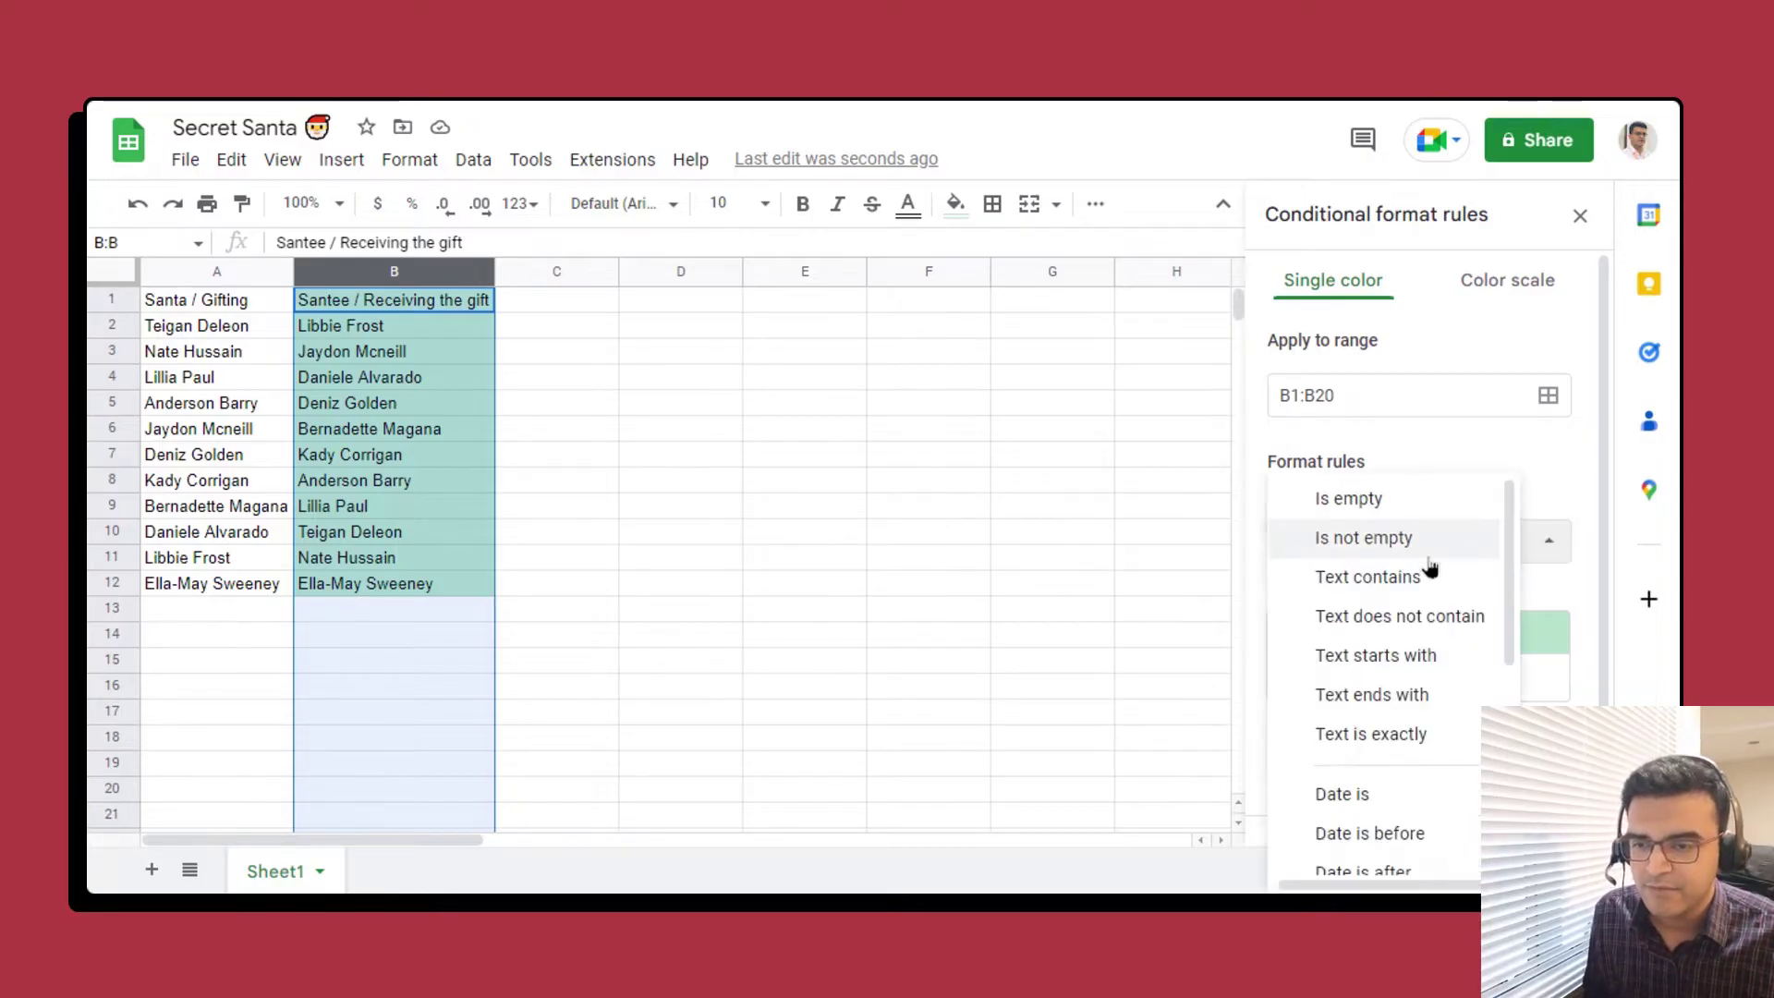
scroll(1433, 573, down, 5)
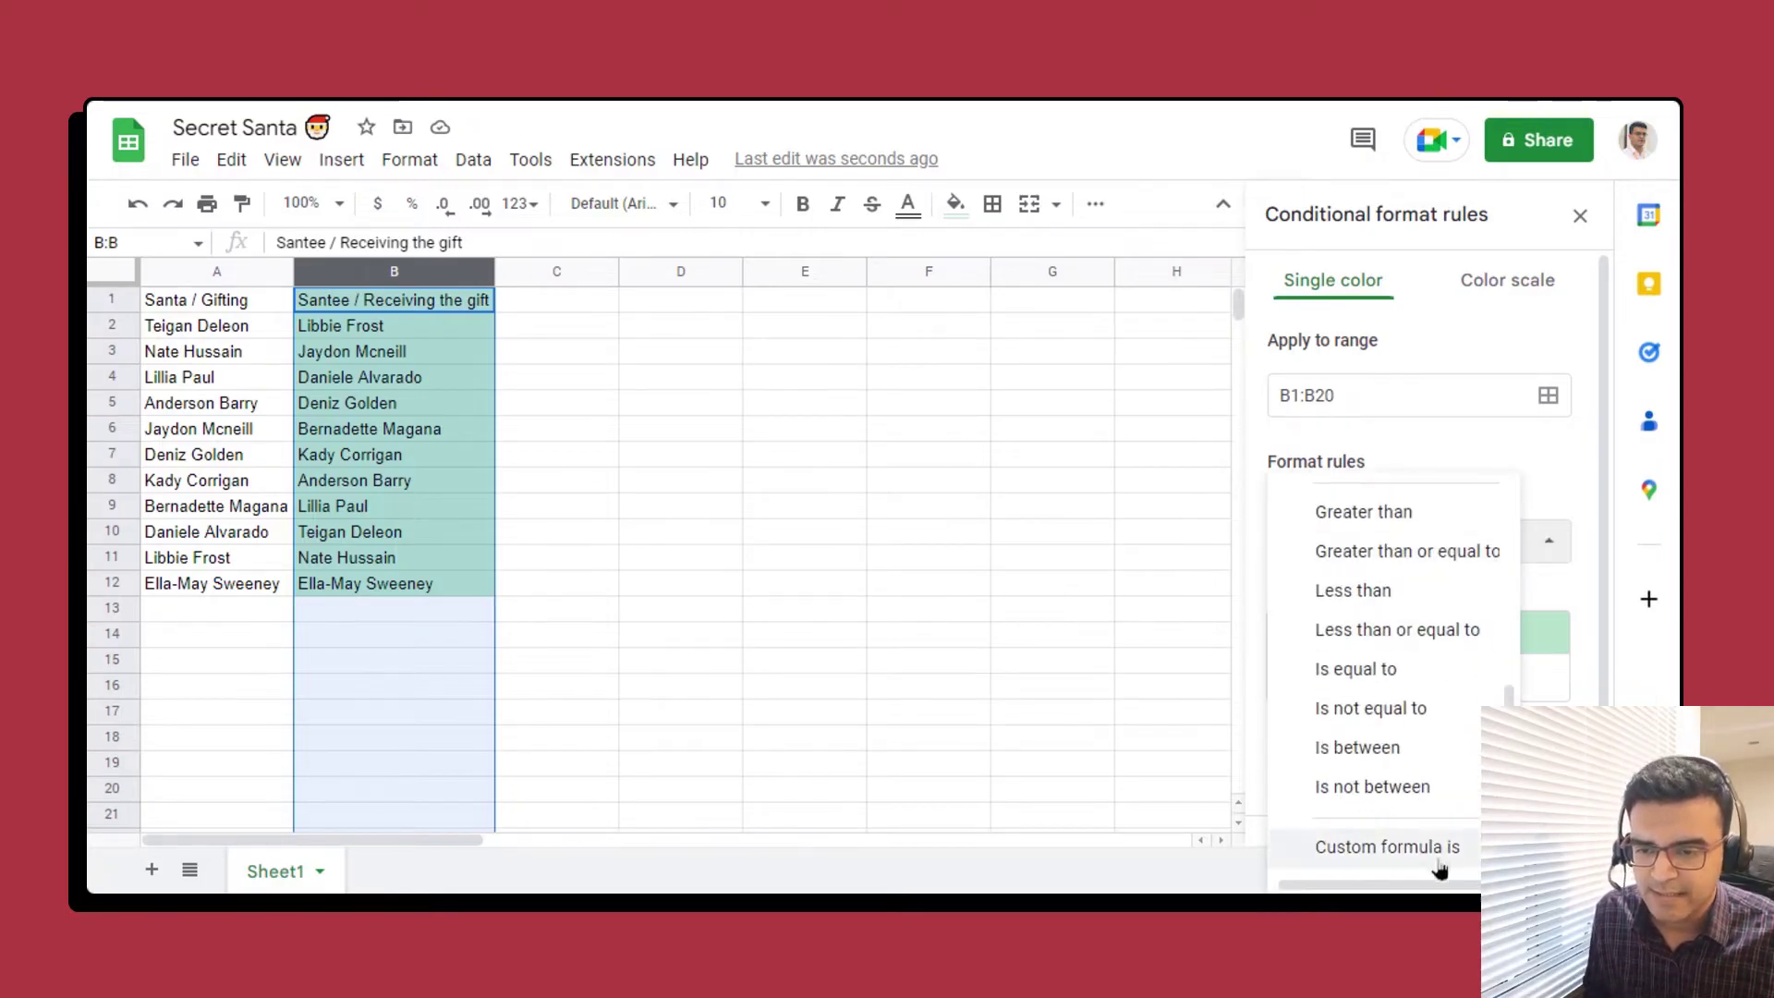
click(1386, 848)
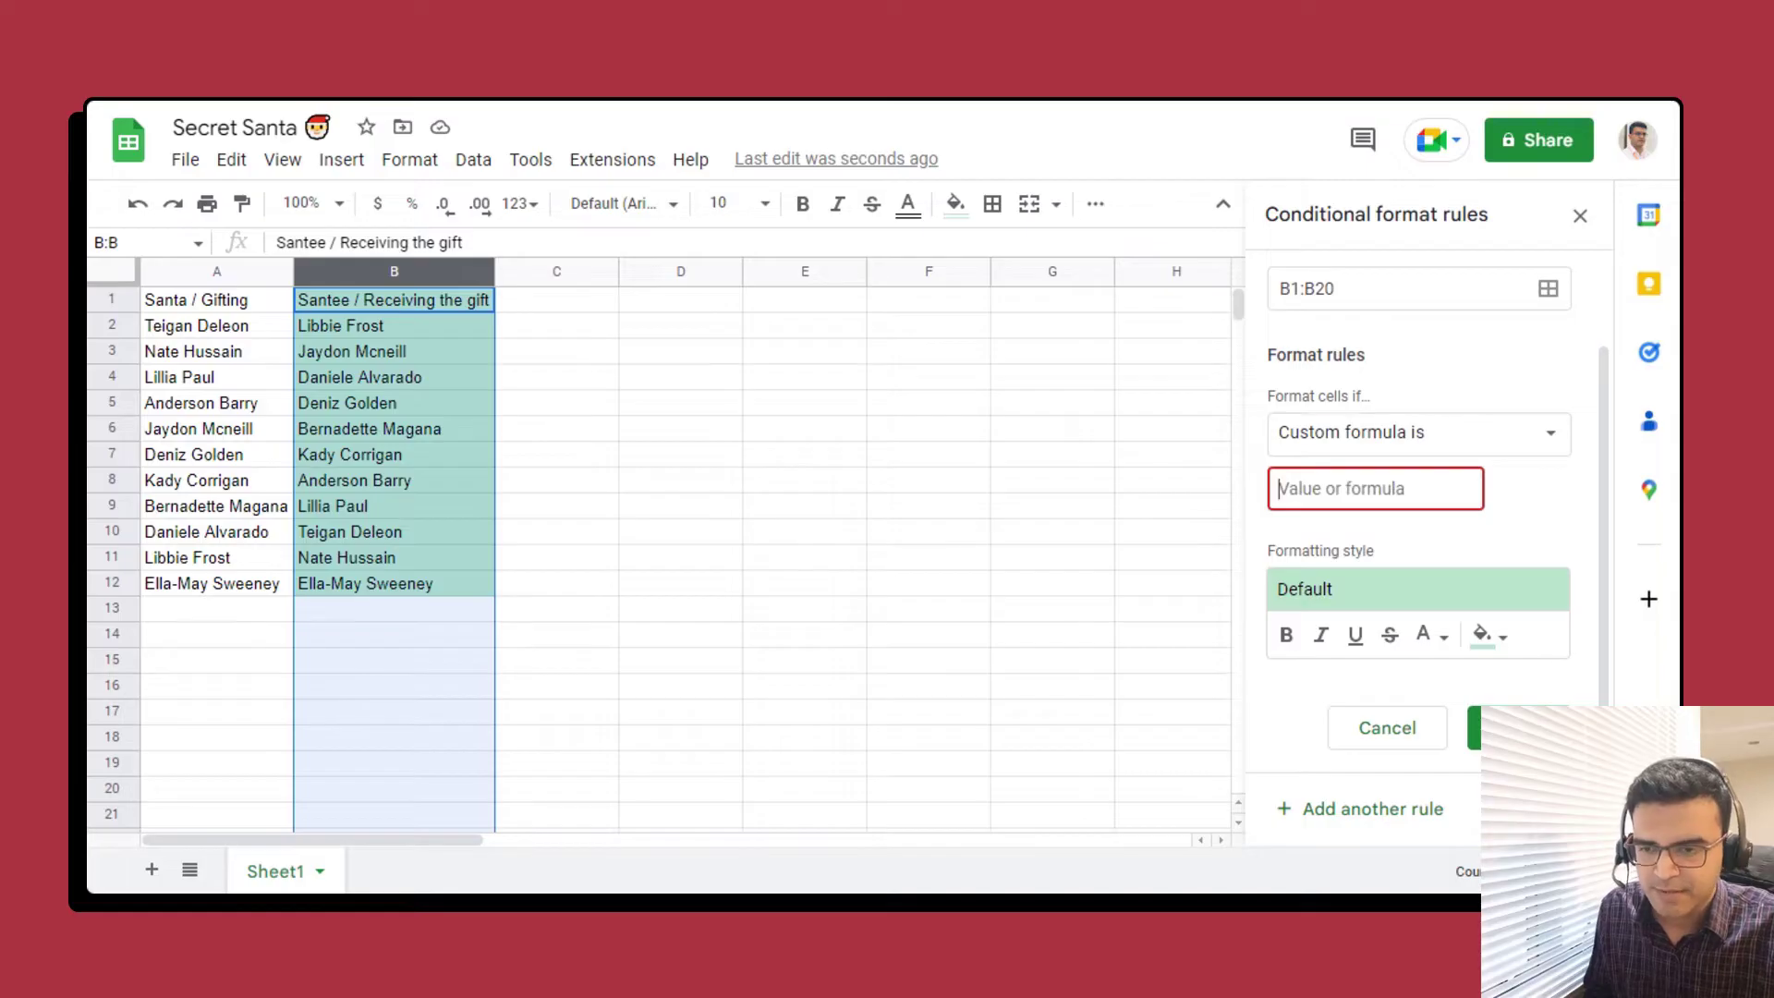
text(=)
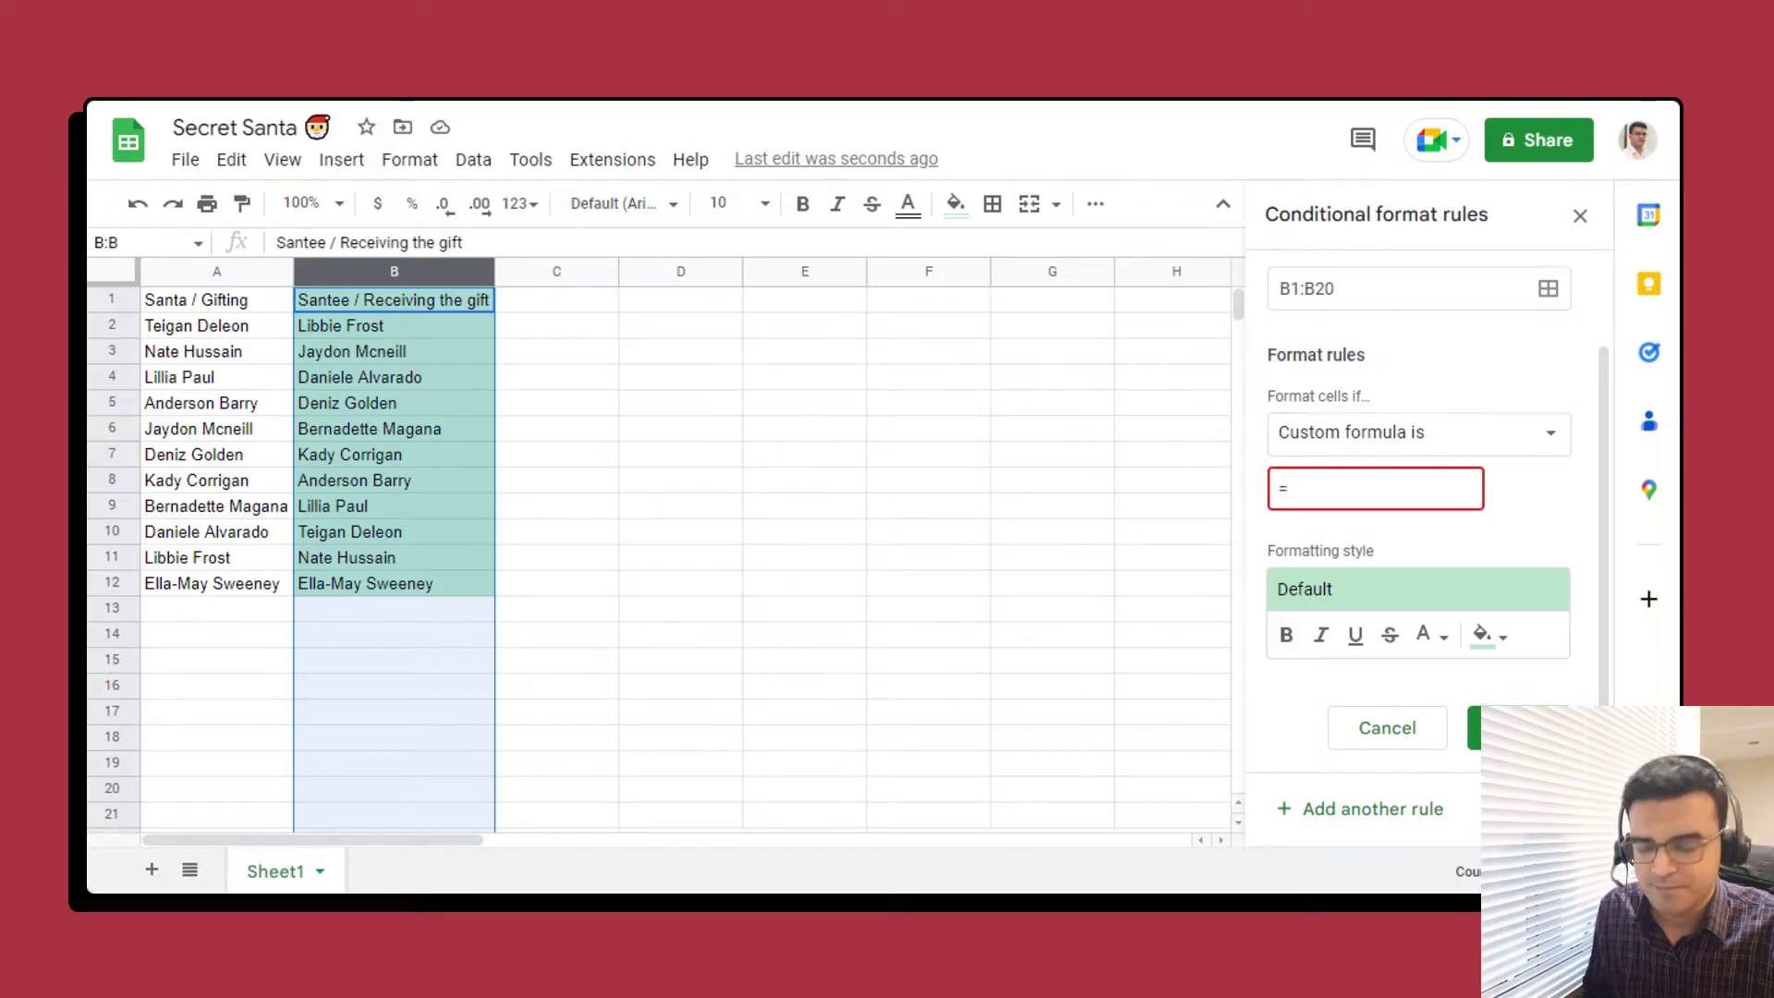
text($)
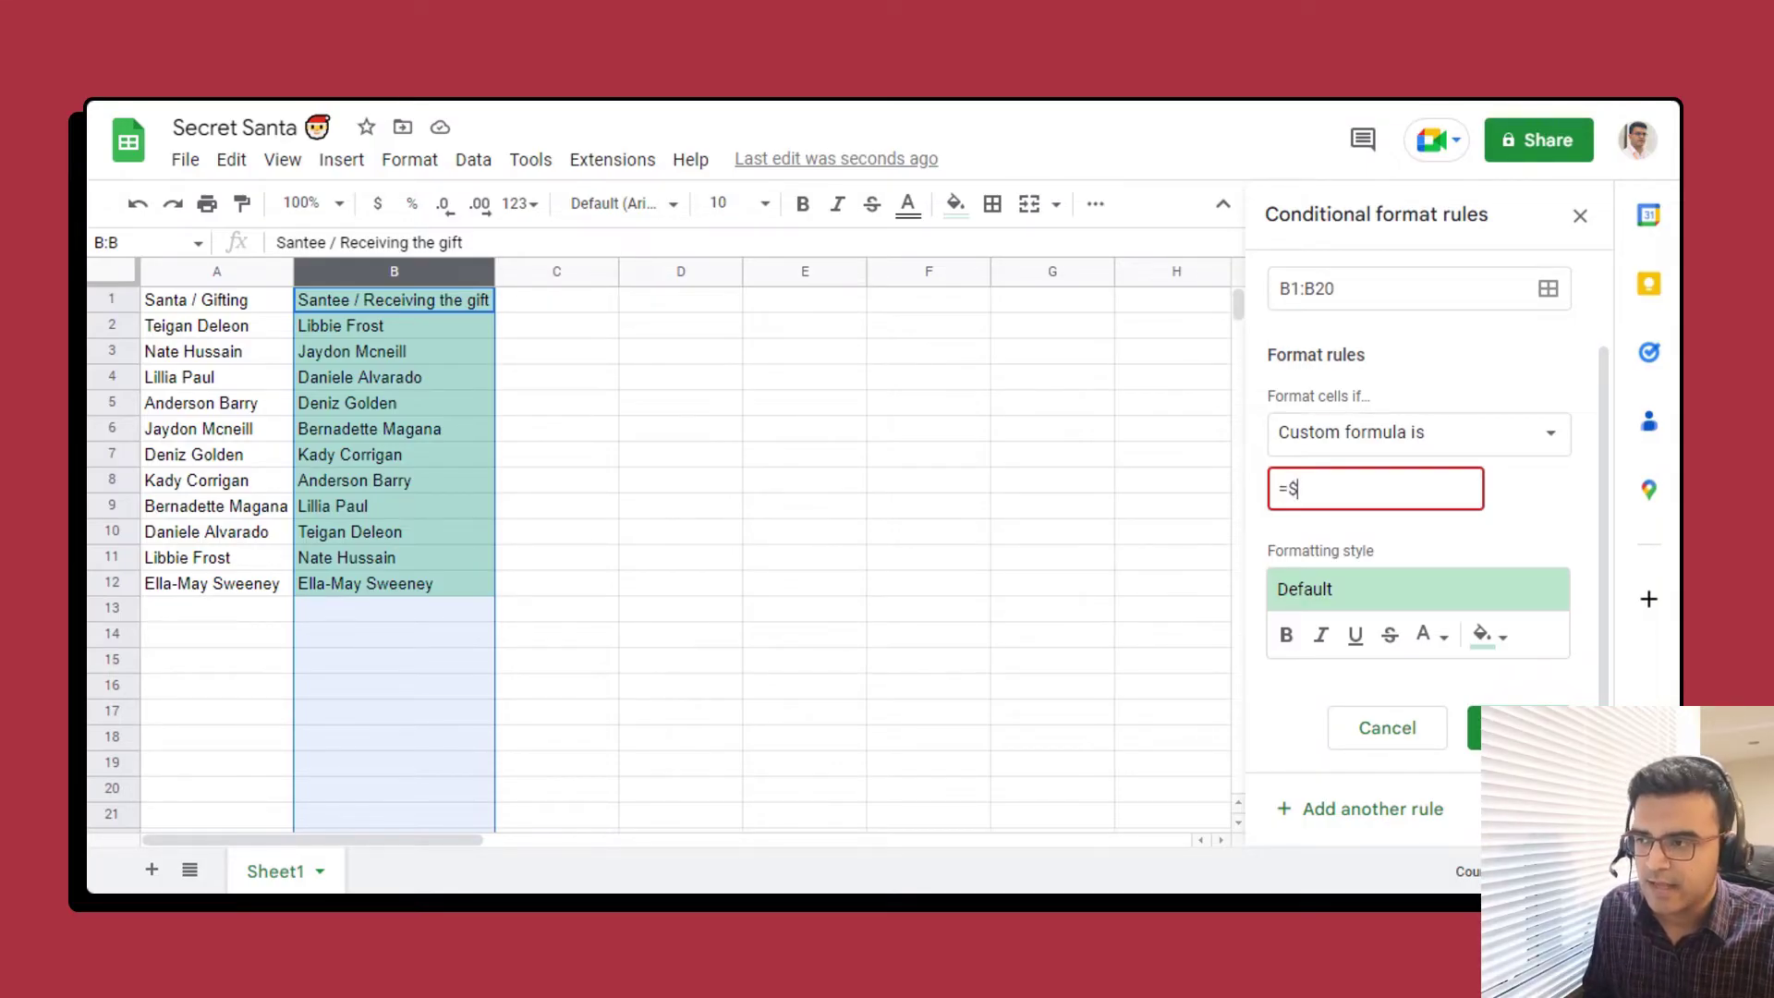
text(A)
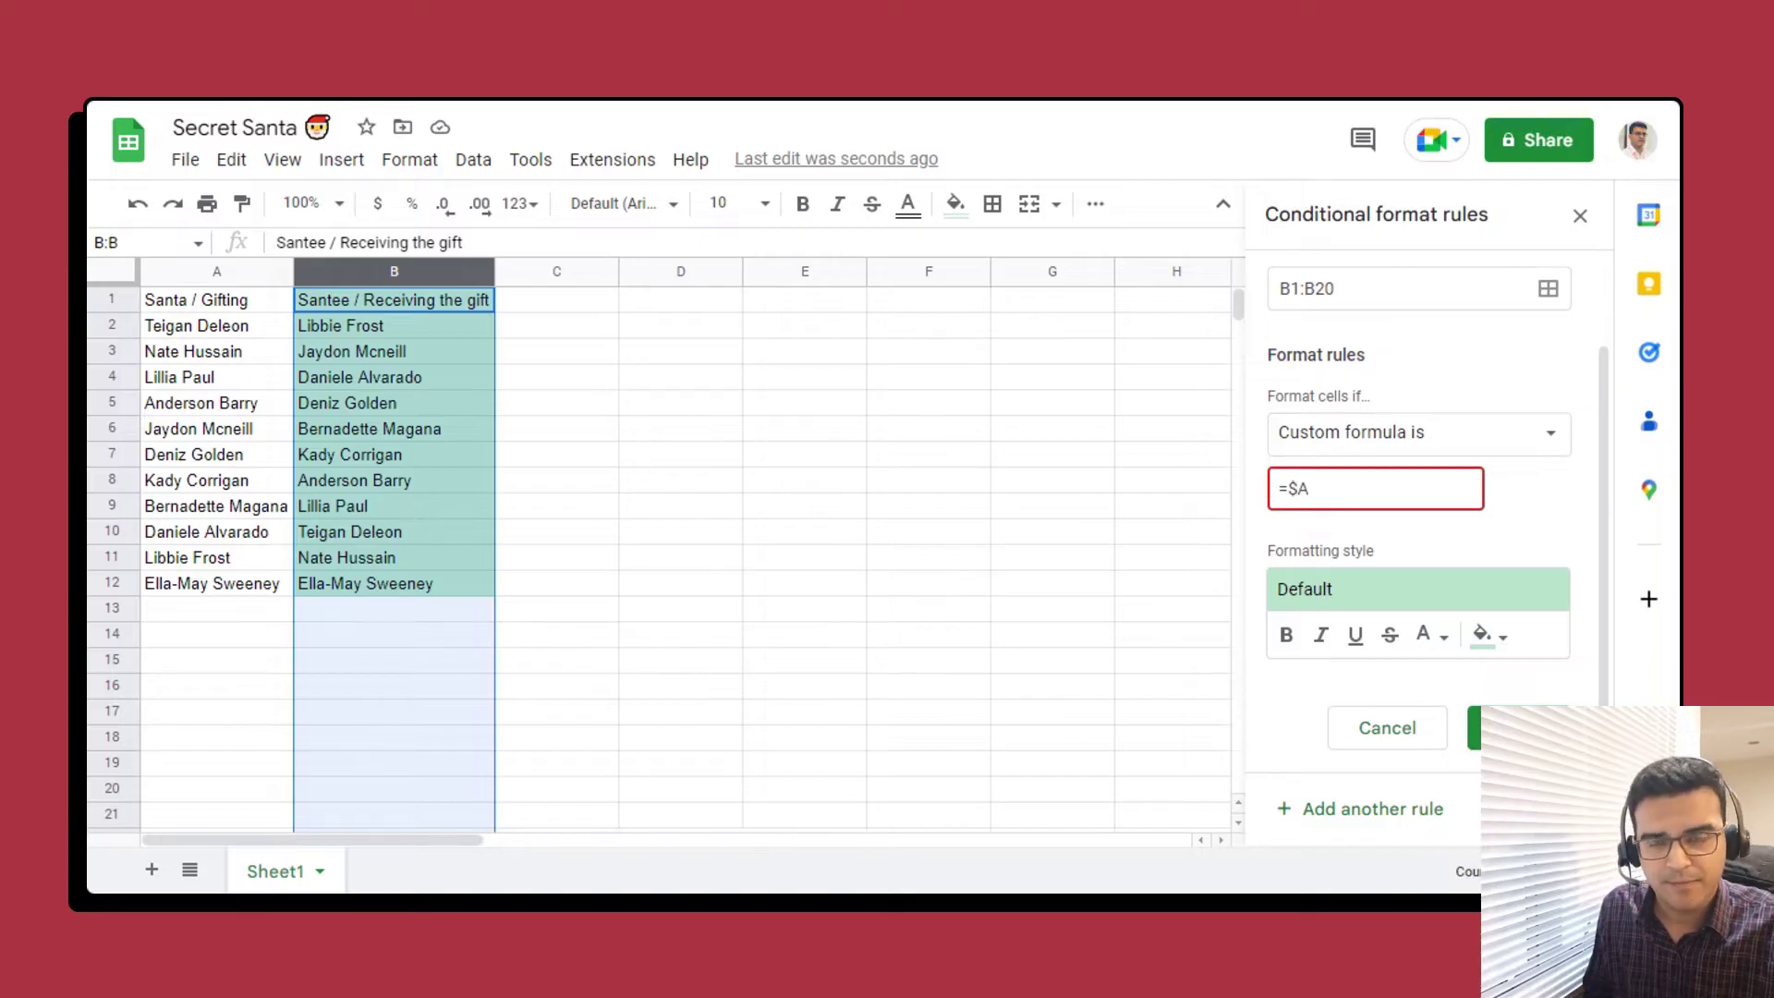
text(:$A)
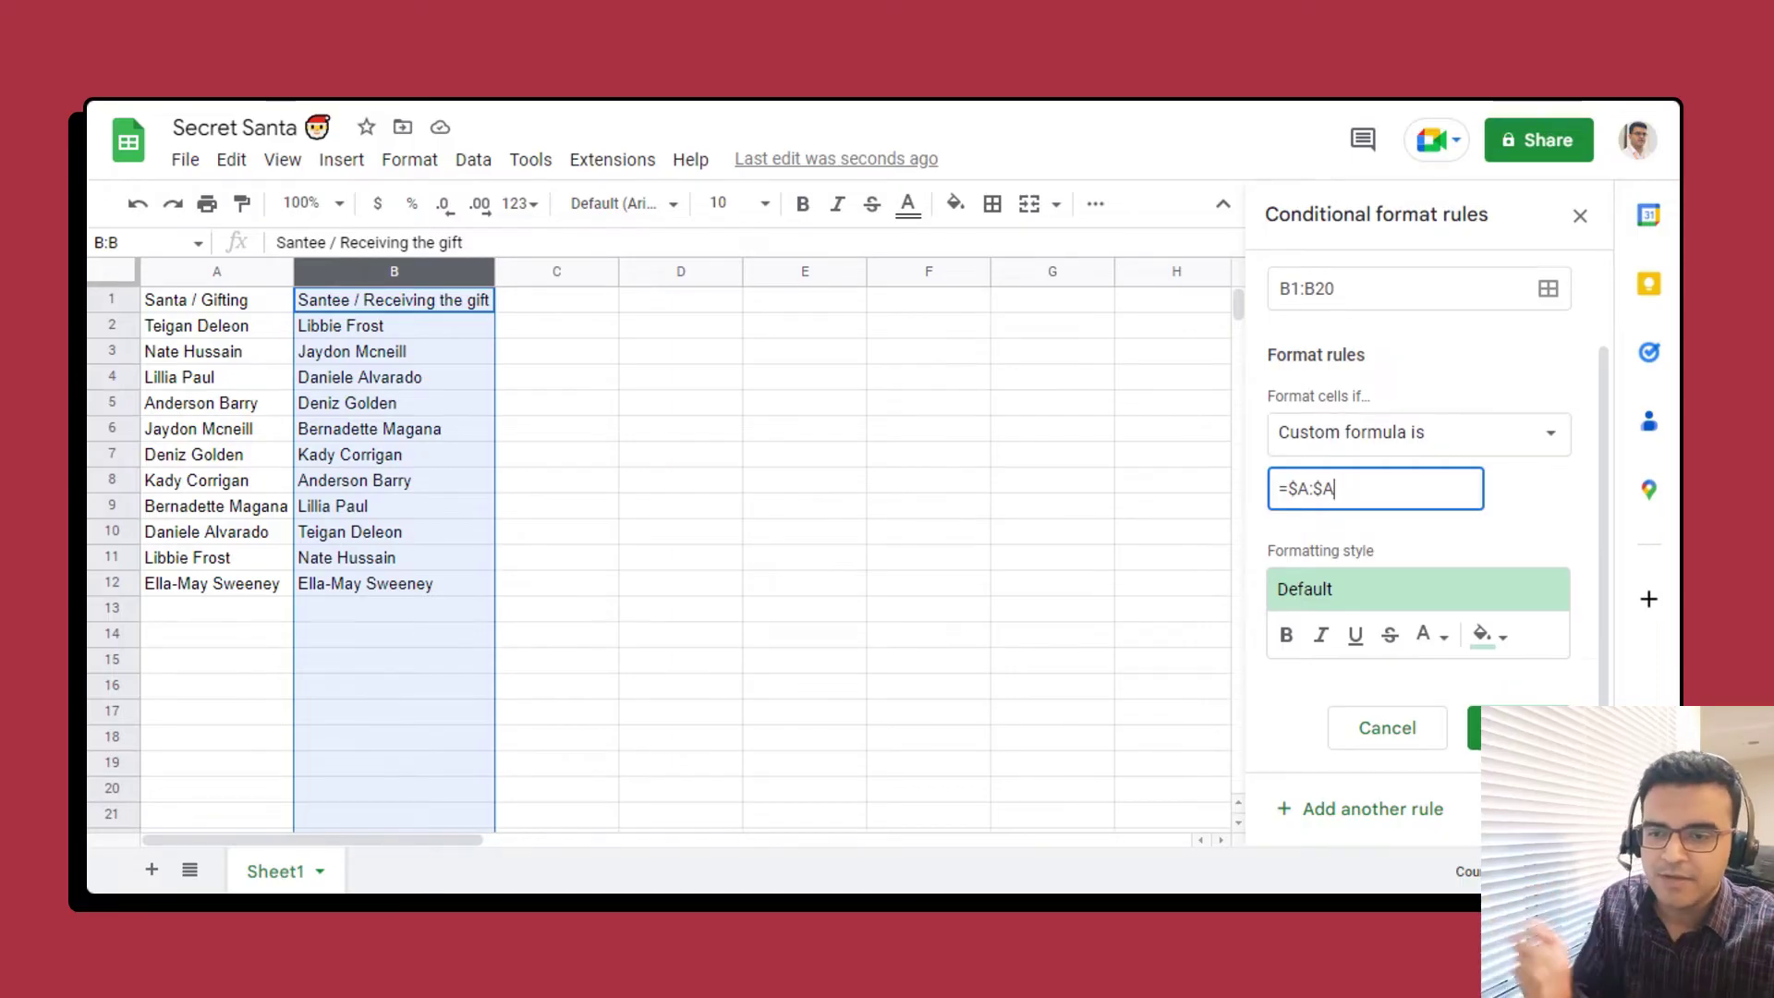
key(shift+Left)
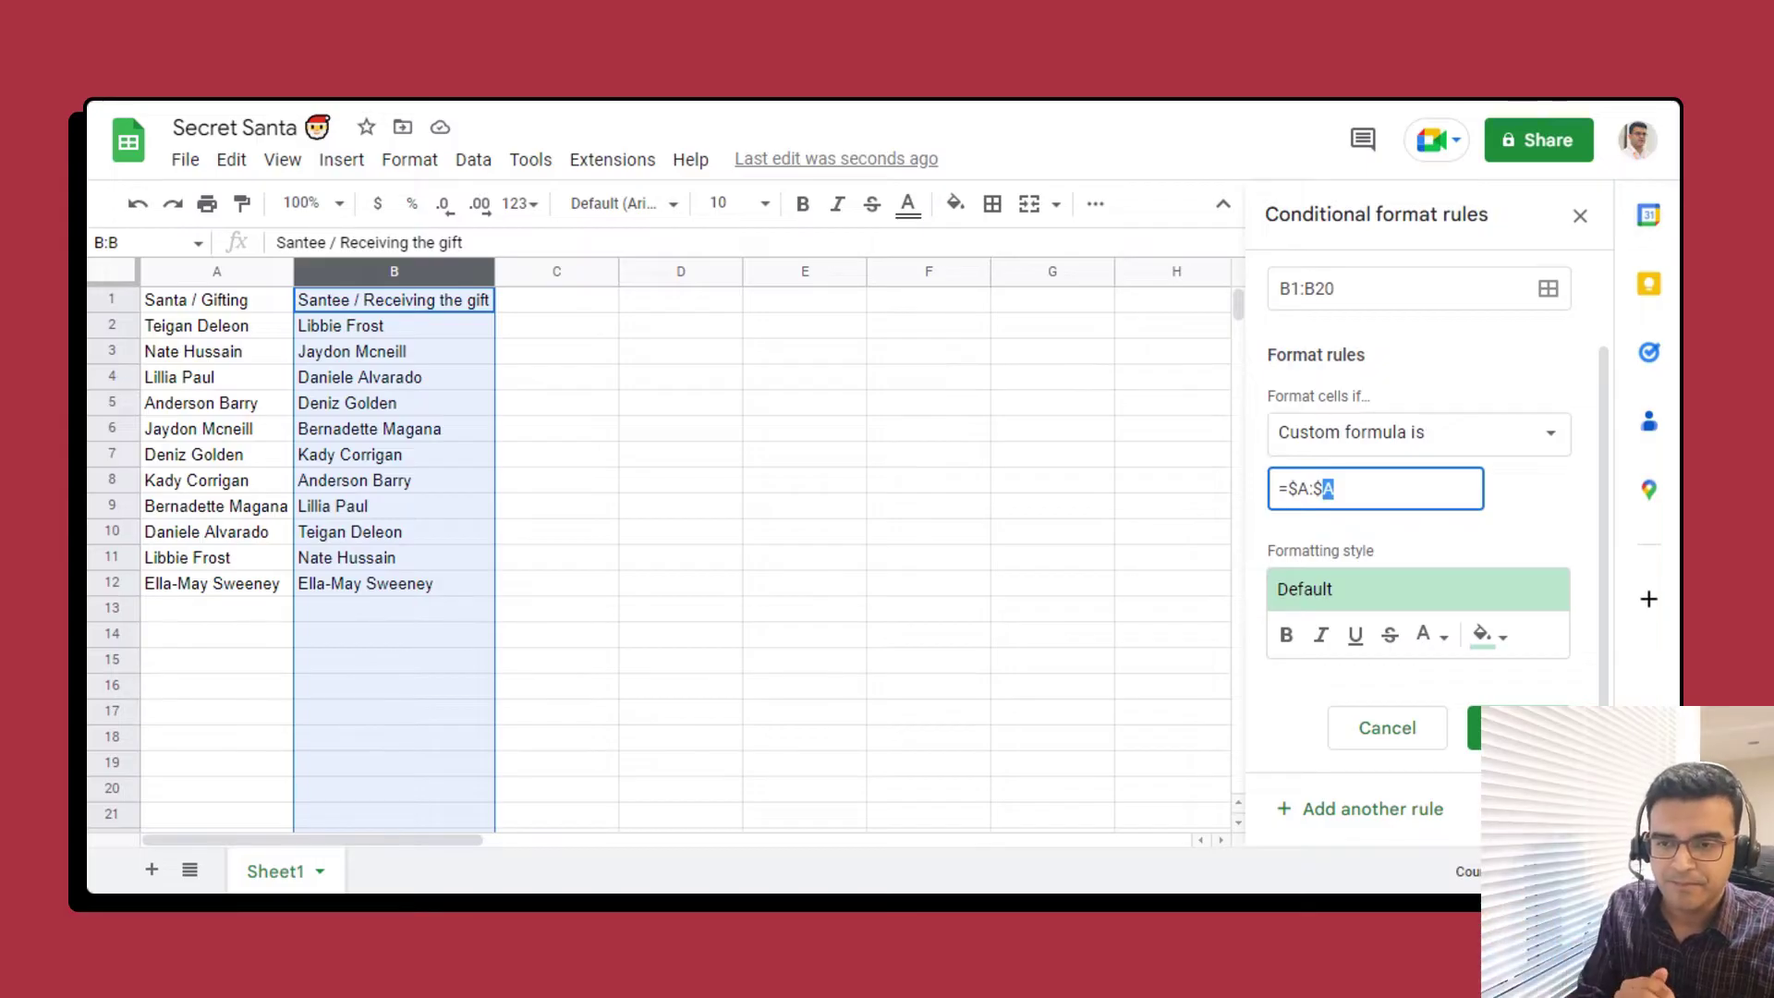
key(Right)
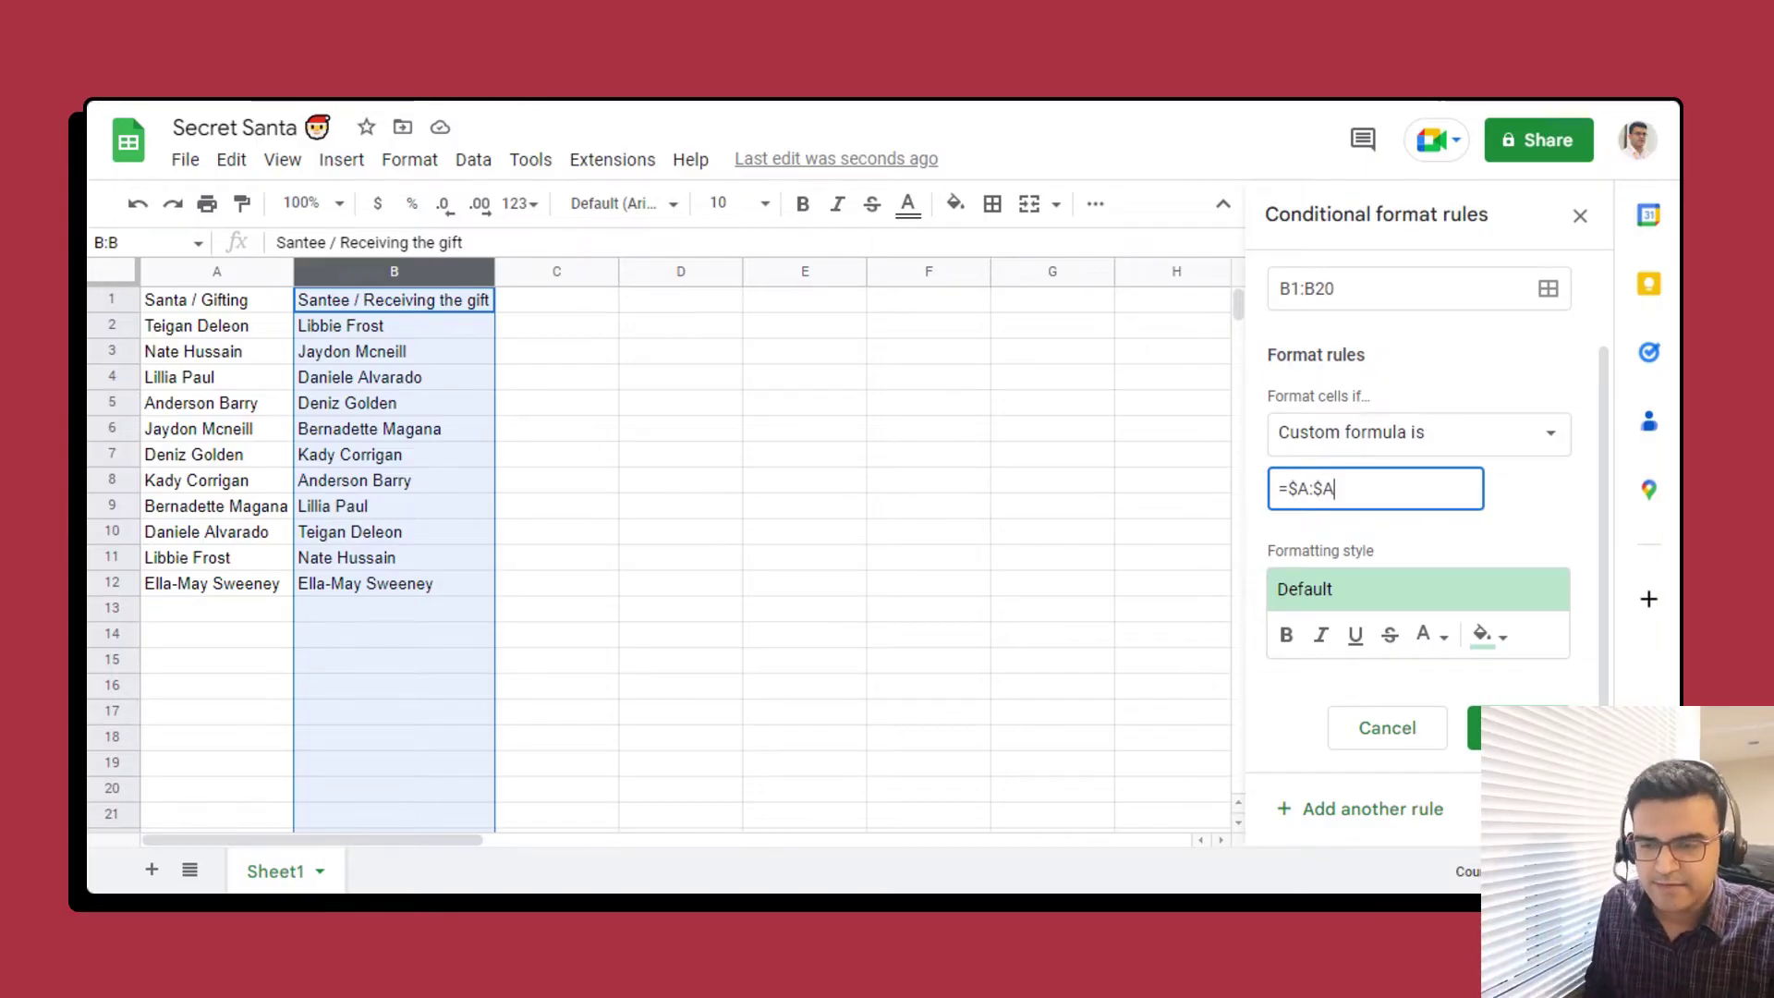
text(=)
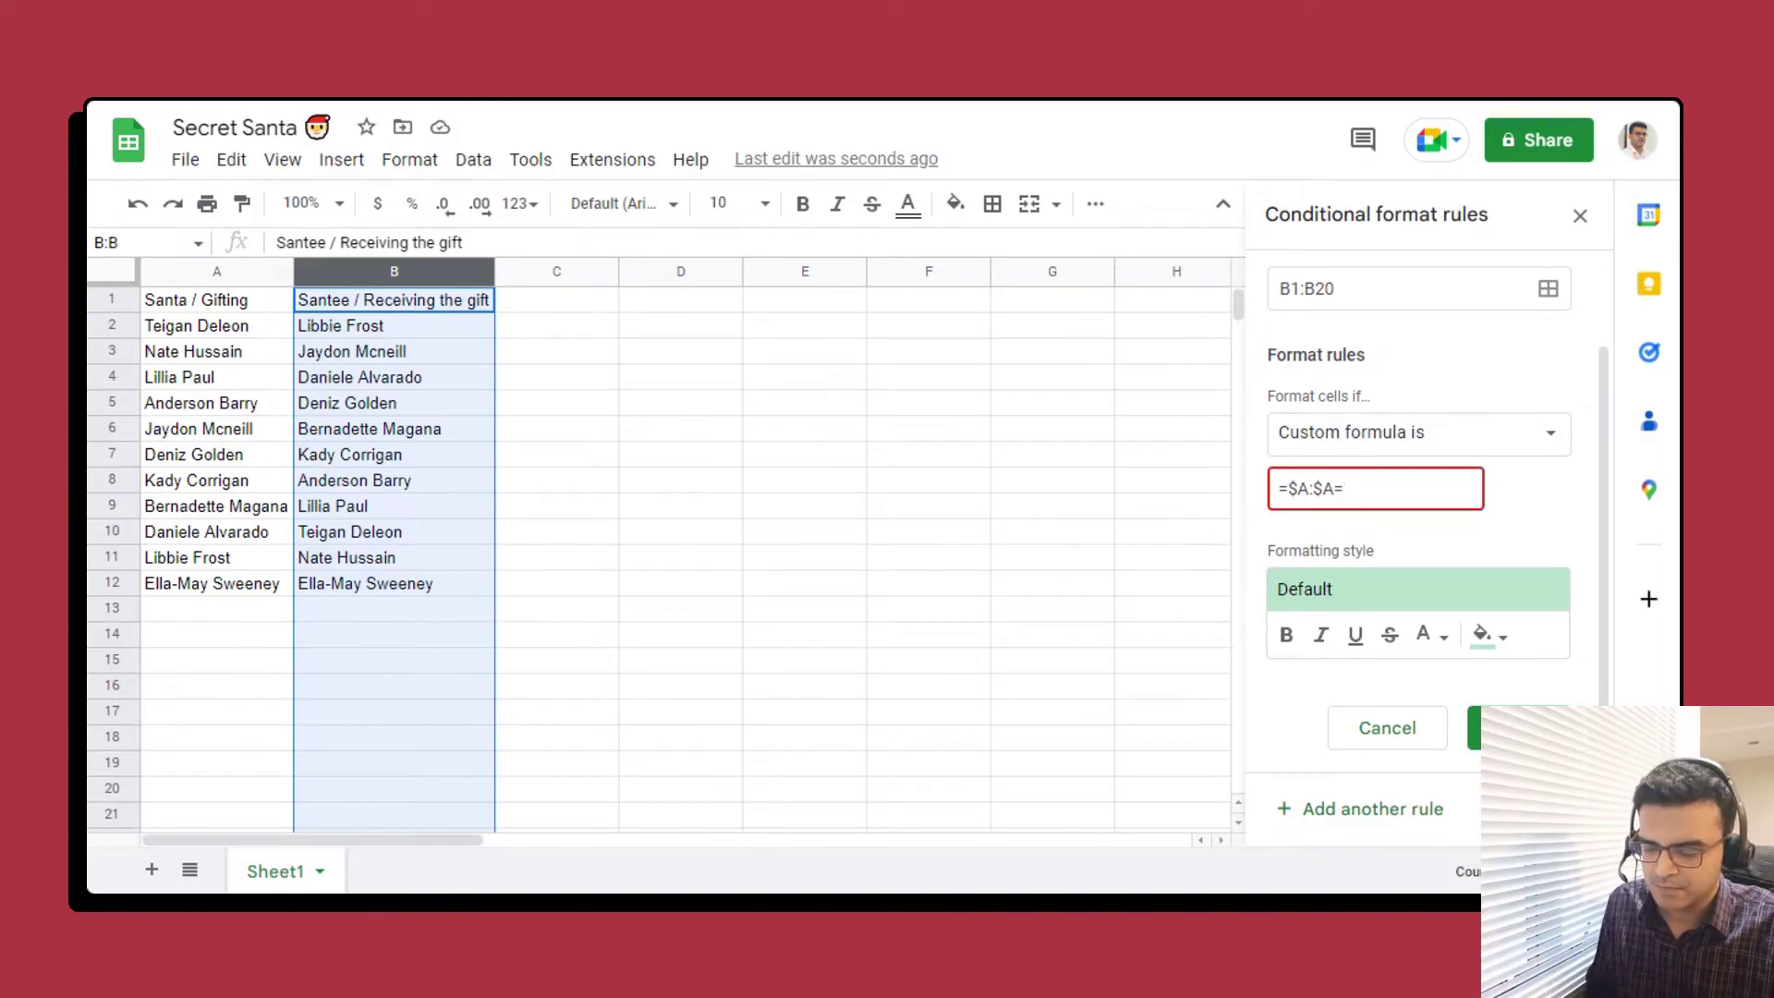
text($B)
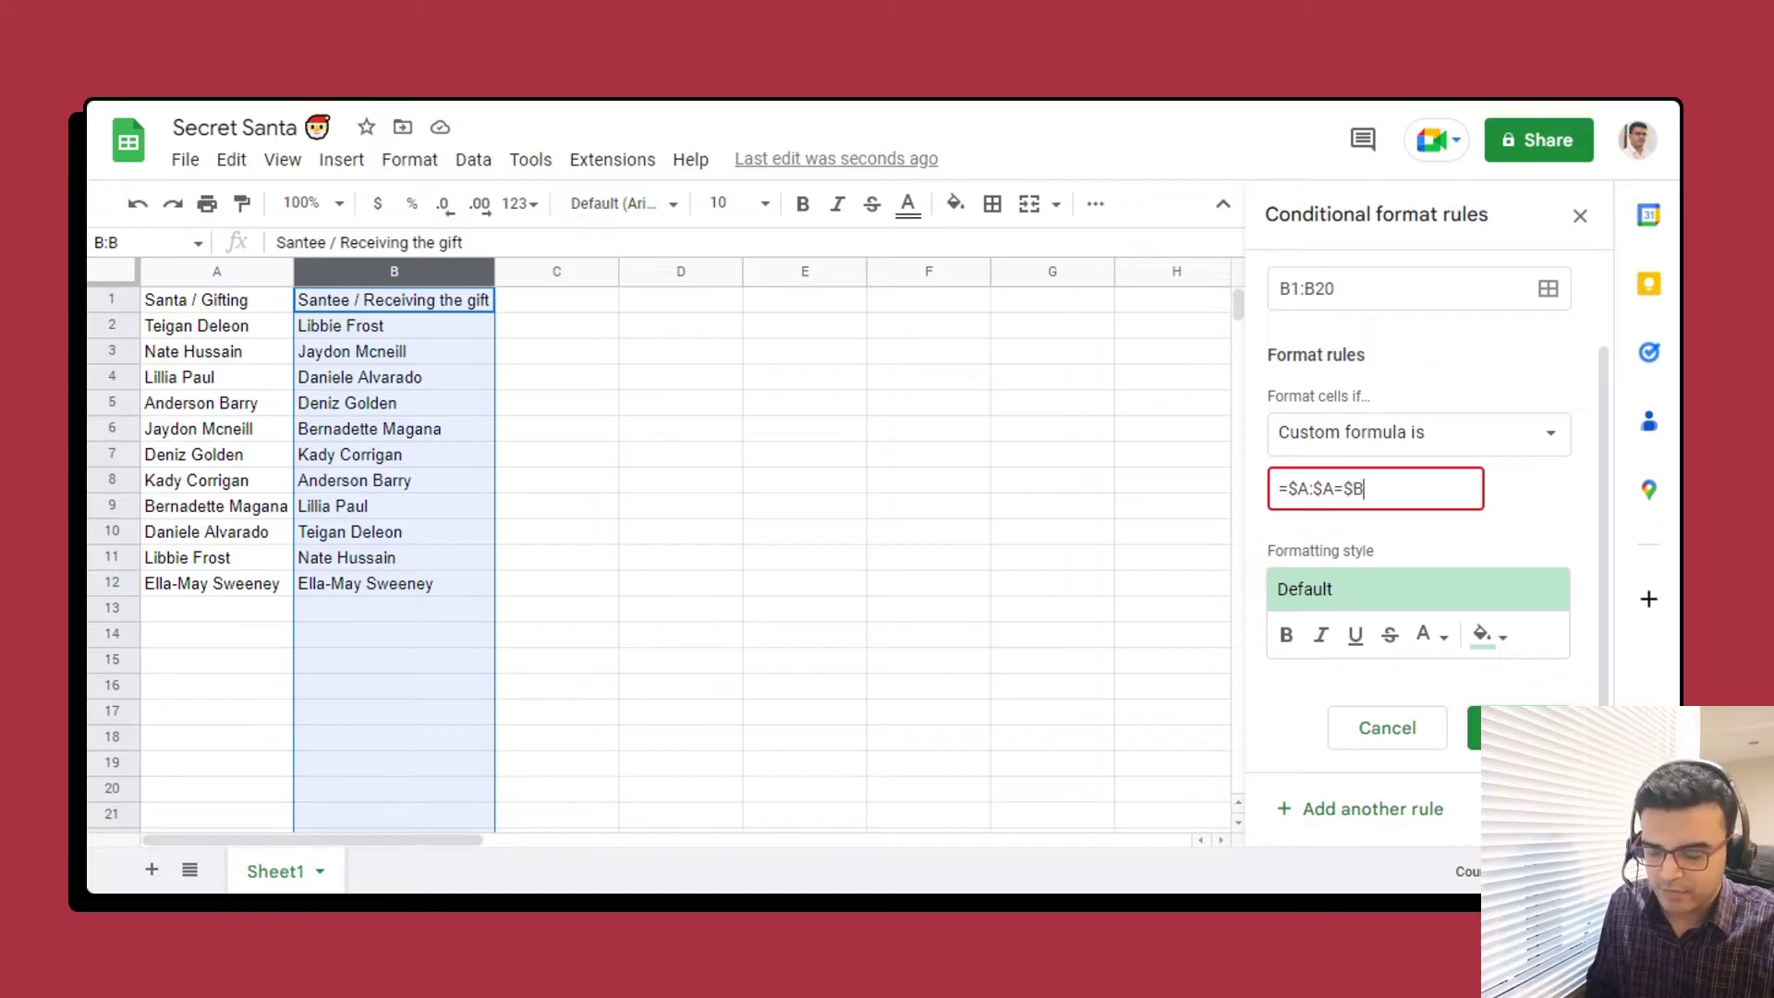
text(:$)
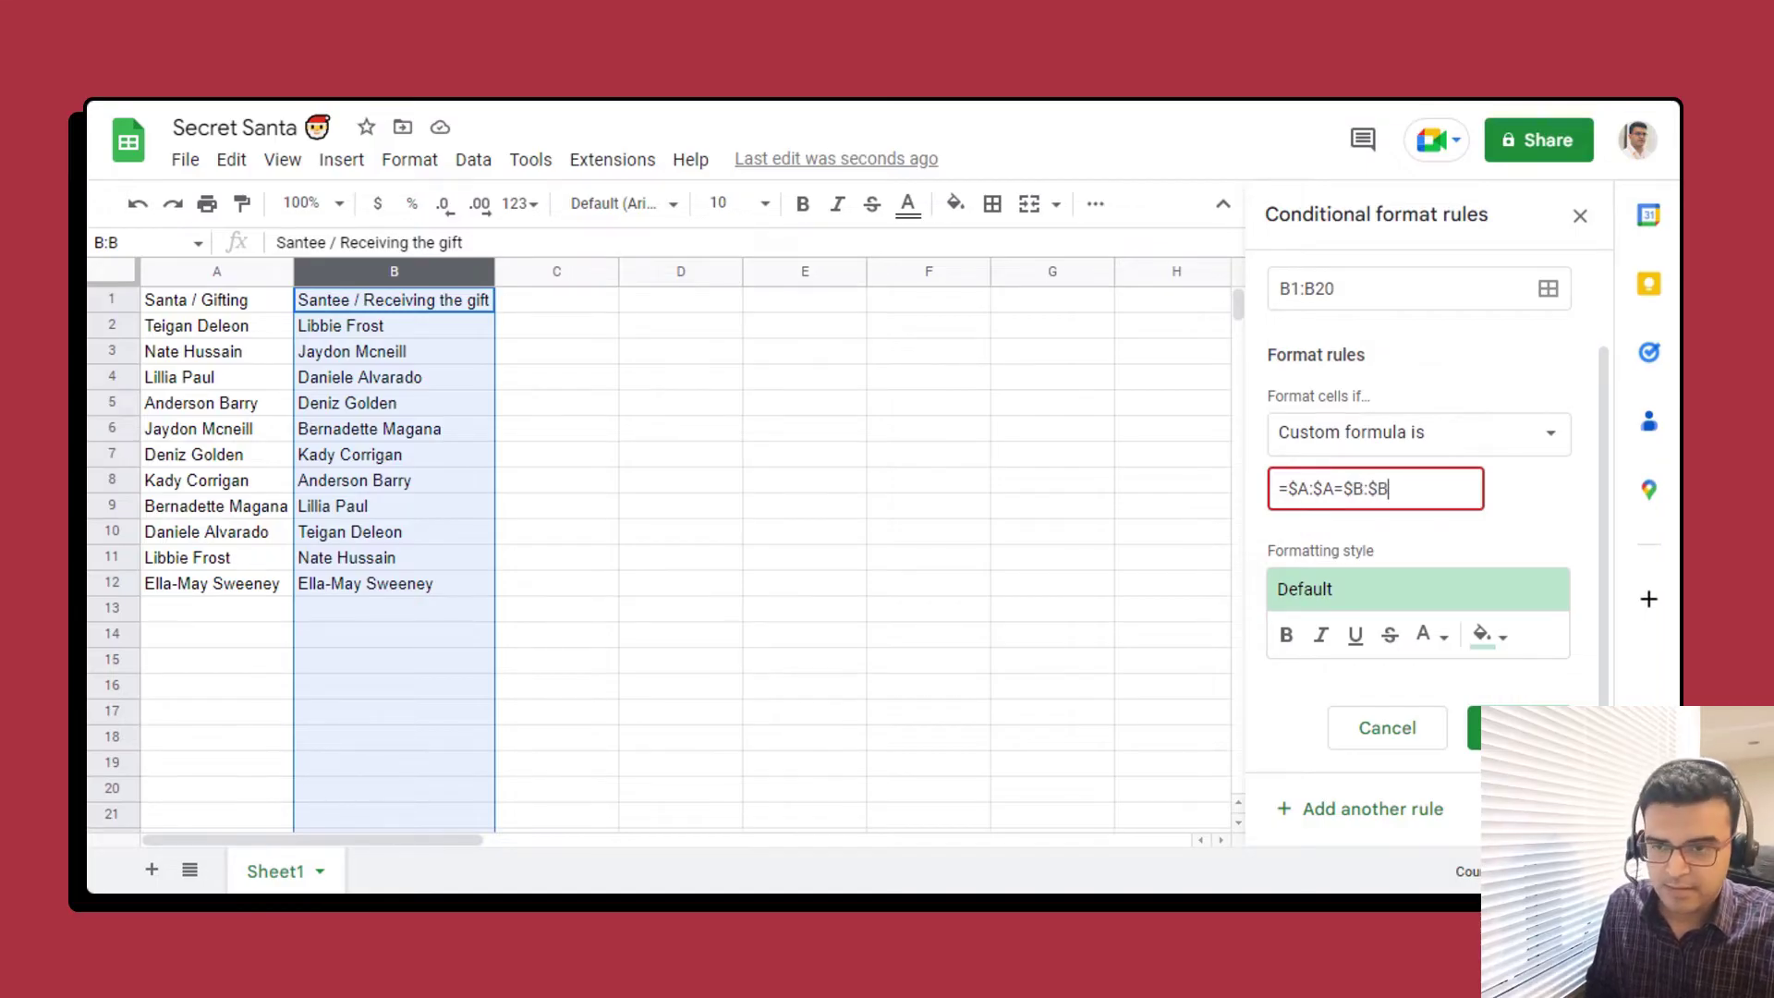
text(B)
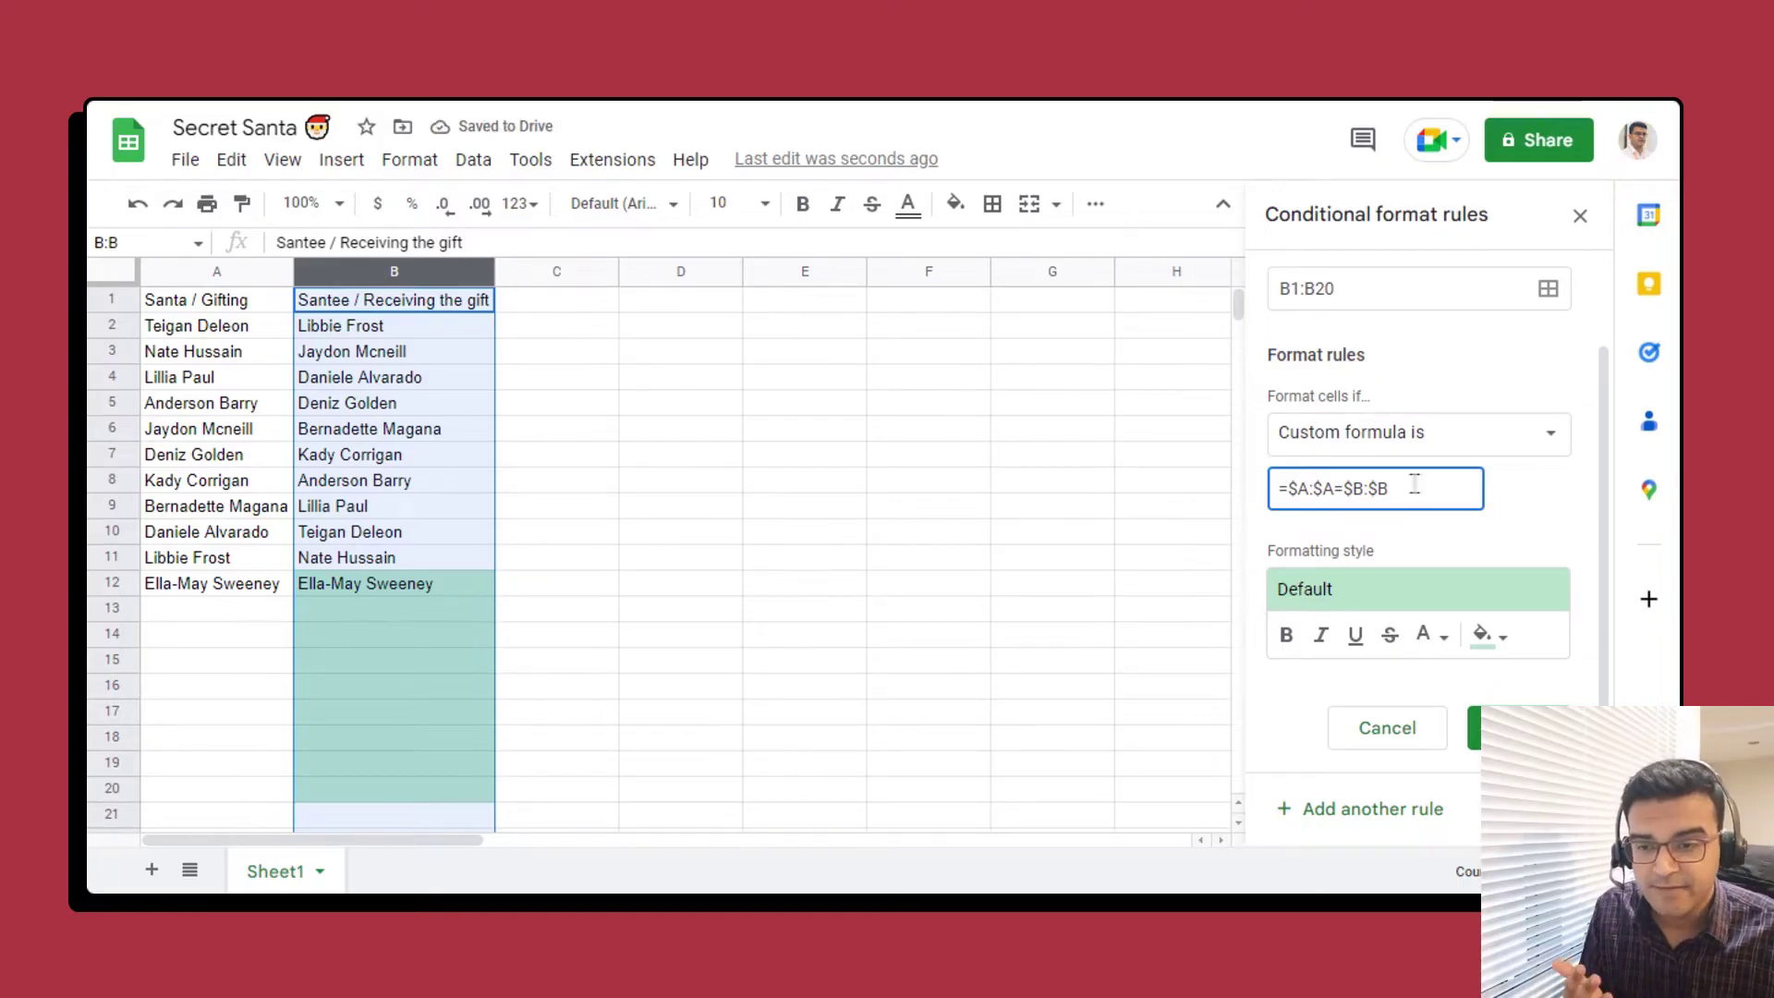
mouse_move(1395, 488)
mouse_down()
mouse_move(1214, 480)
mouse_move(1409, 488)
mouse_up()
click(1517, 529)
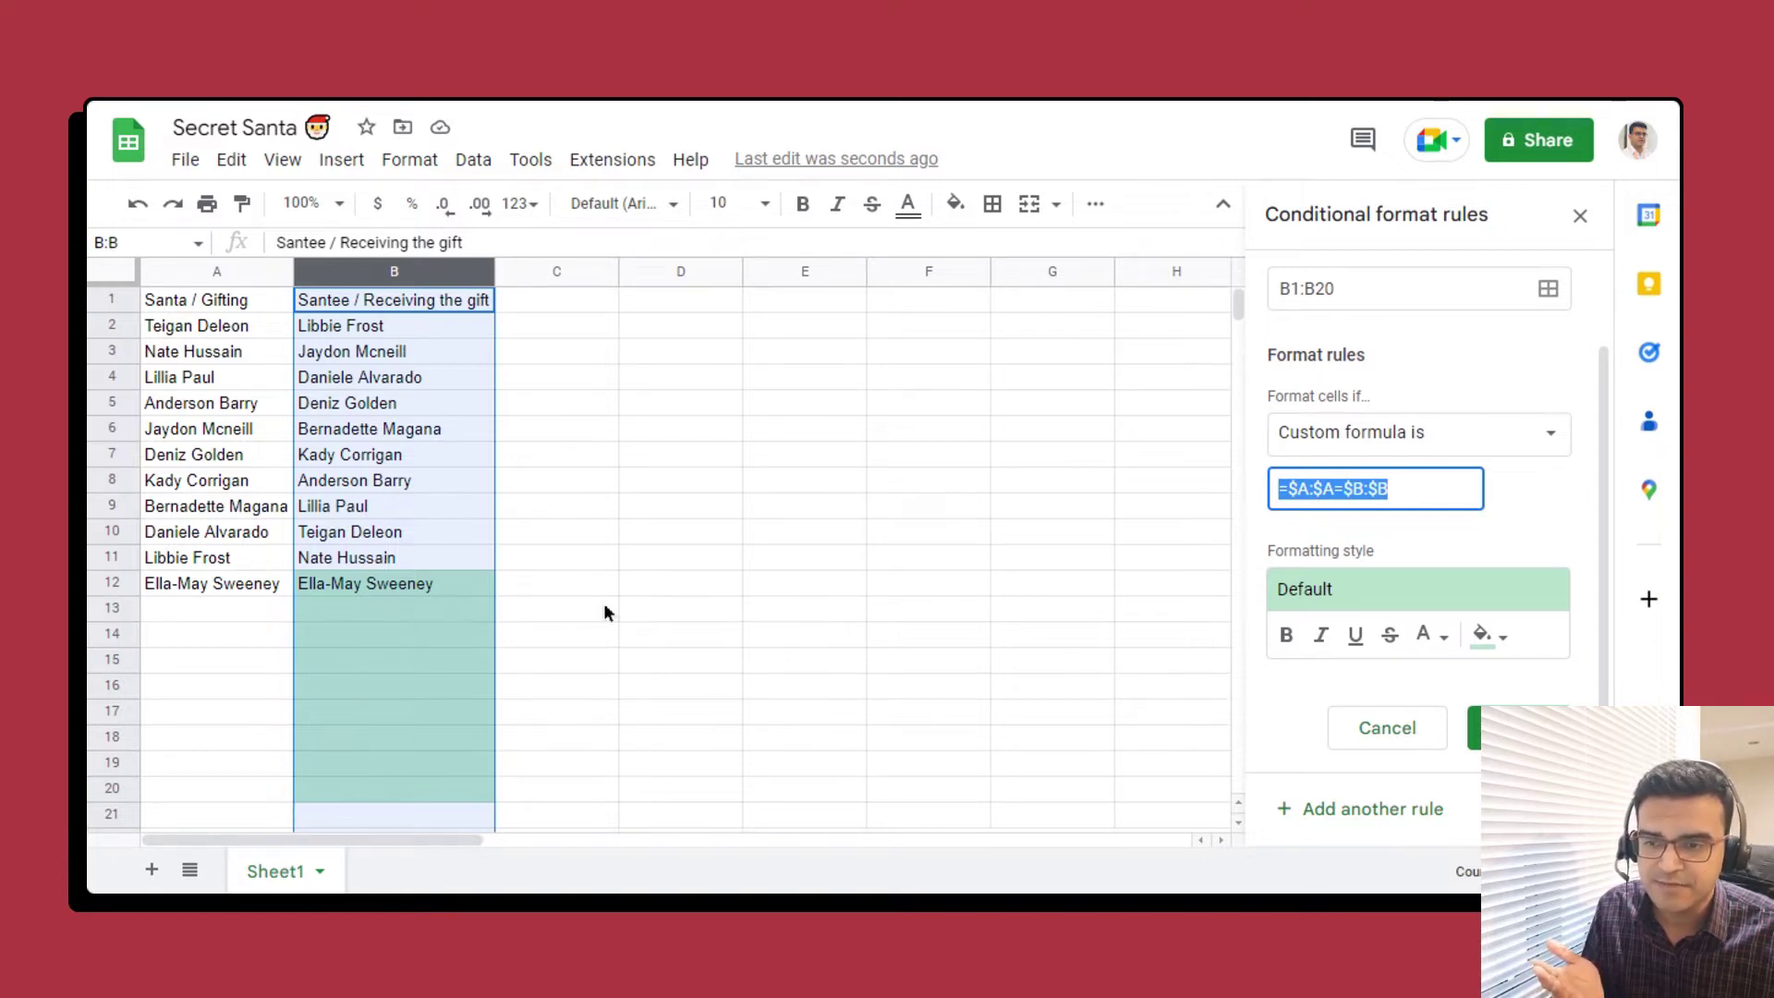
Pick the red preset as the rule's formatting style
click(1519, 517)
click(1438, 485)
click(1438, 485)
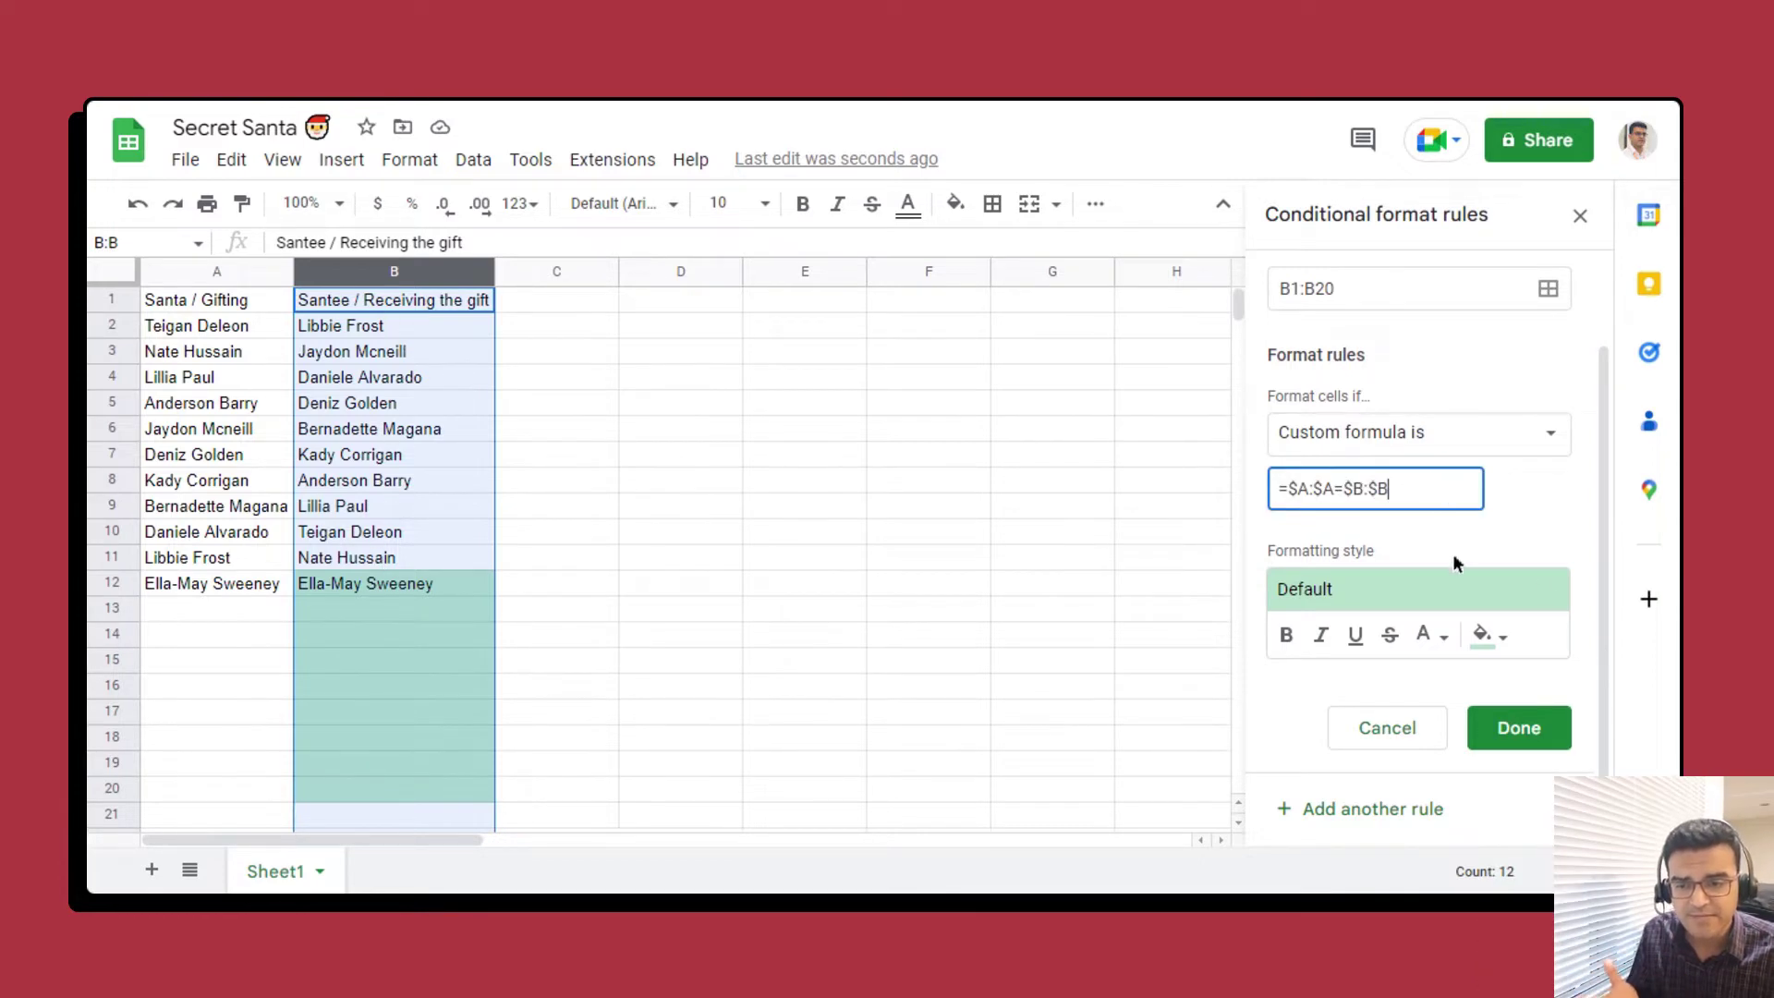
click(1438, 588)
click(1553, 662)
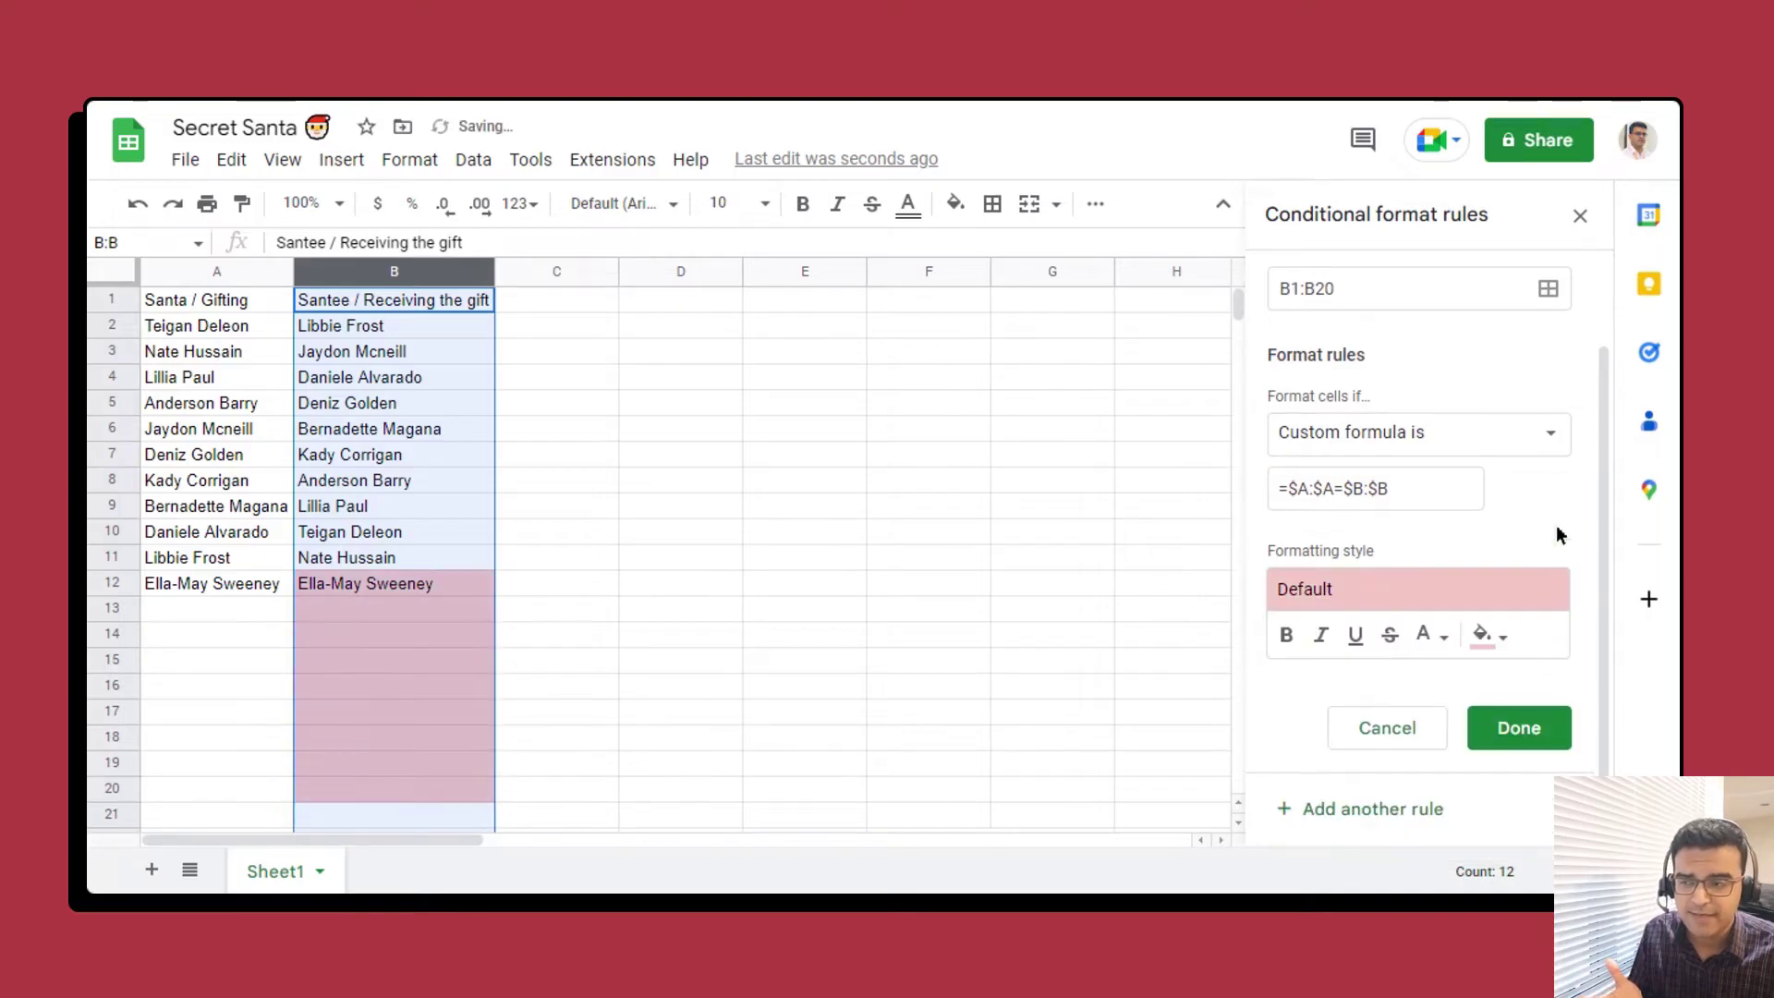
Save the conditional formatting rule with Done
click(1536, 730)
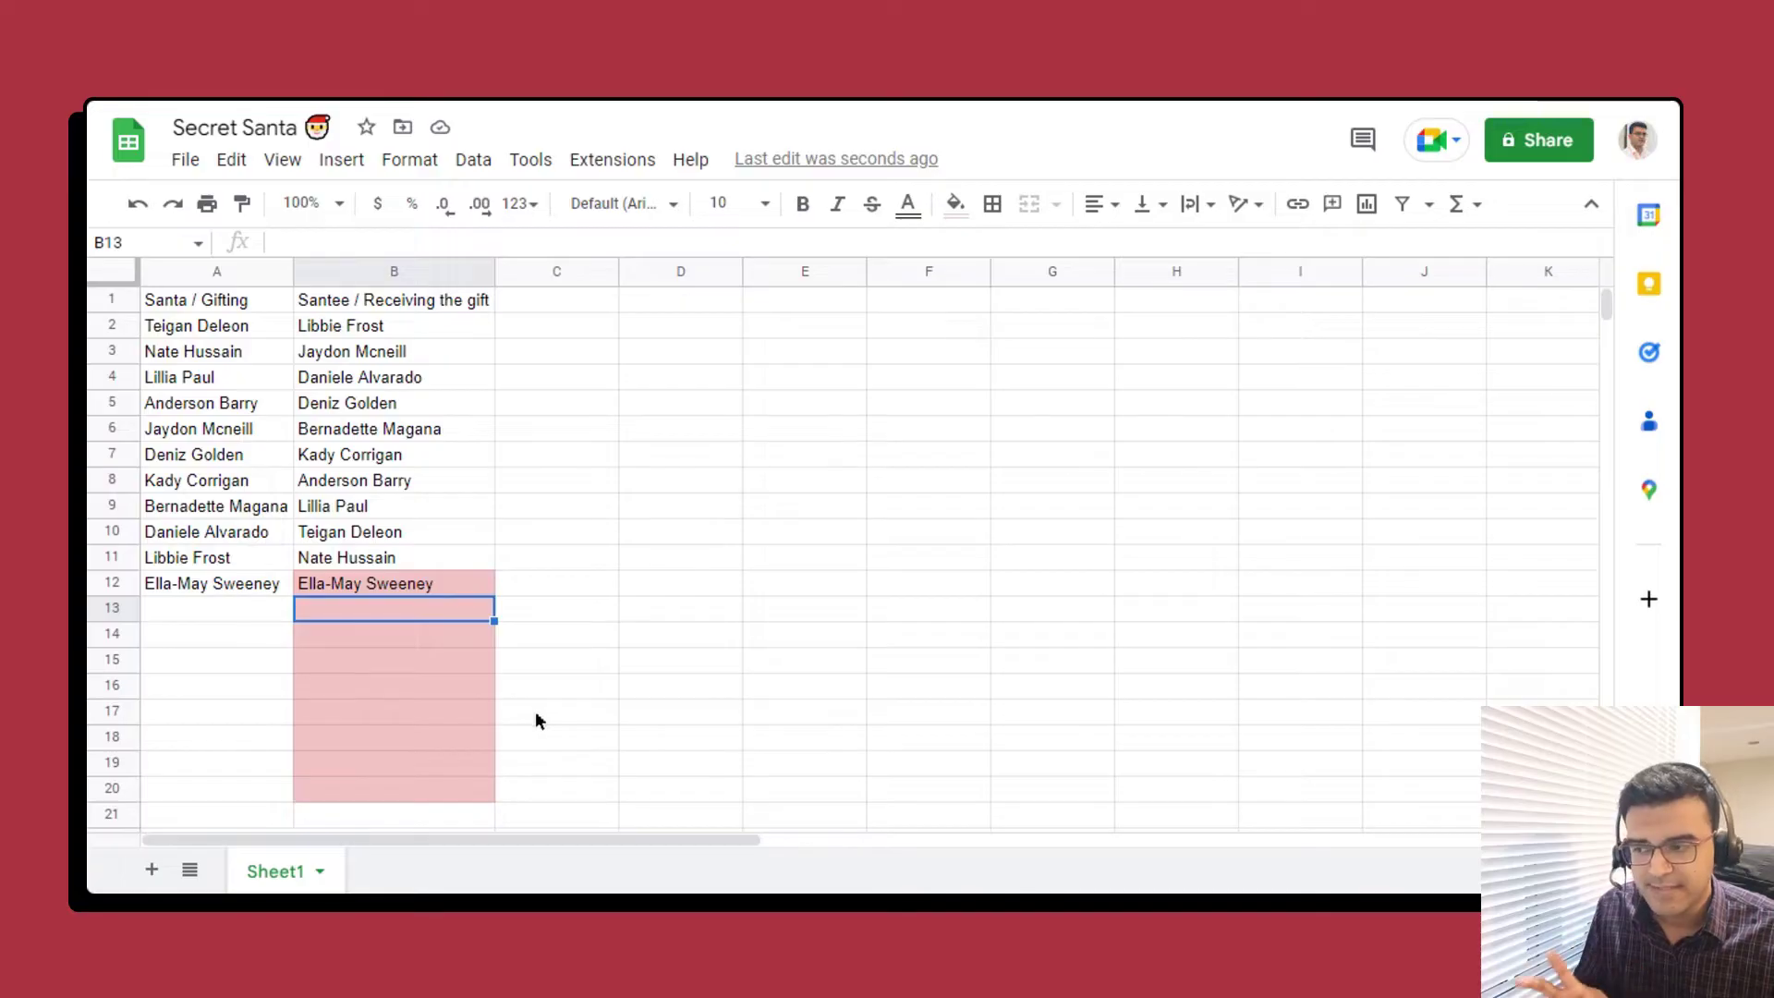
scroll(536, 708, down, 2)
scroll(545, 708, up, 2)
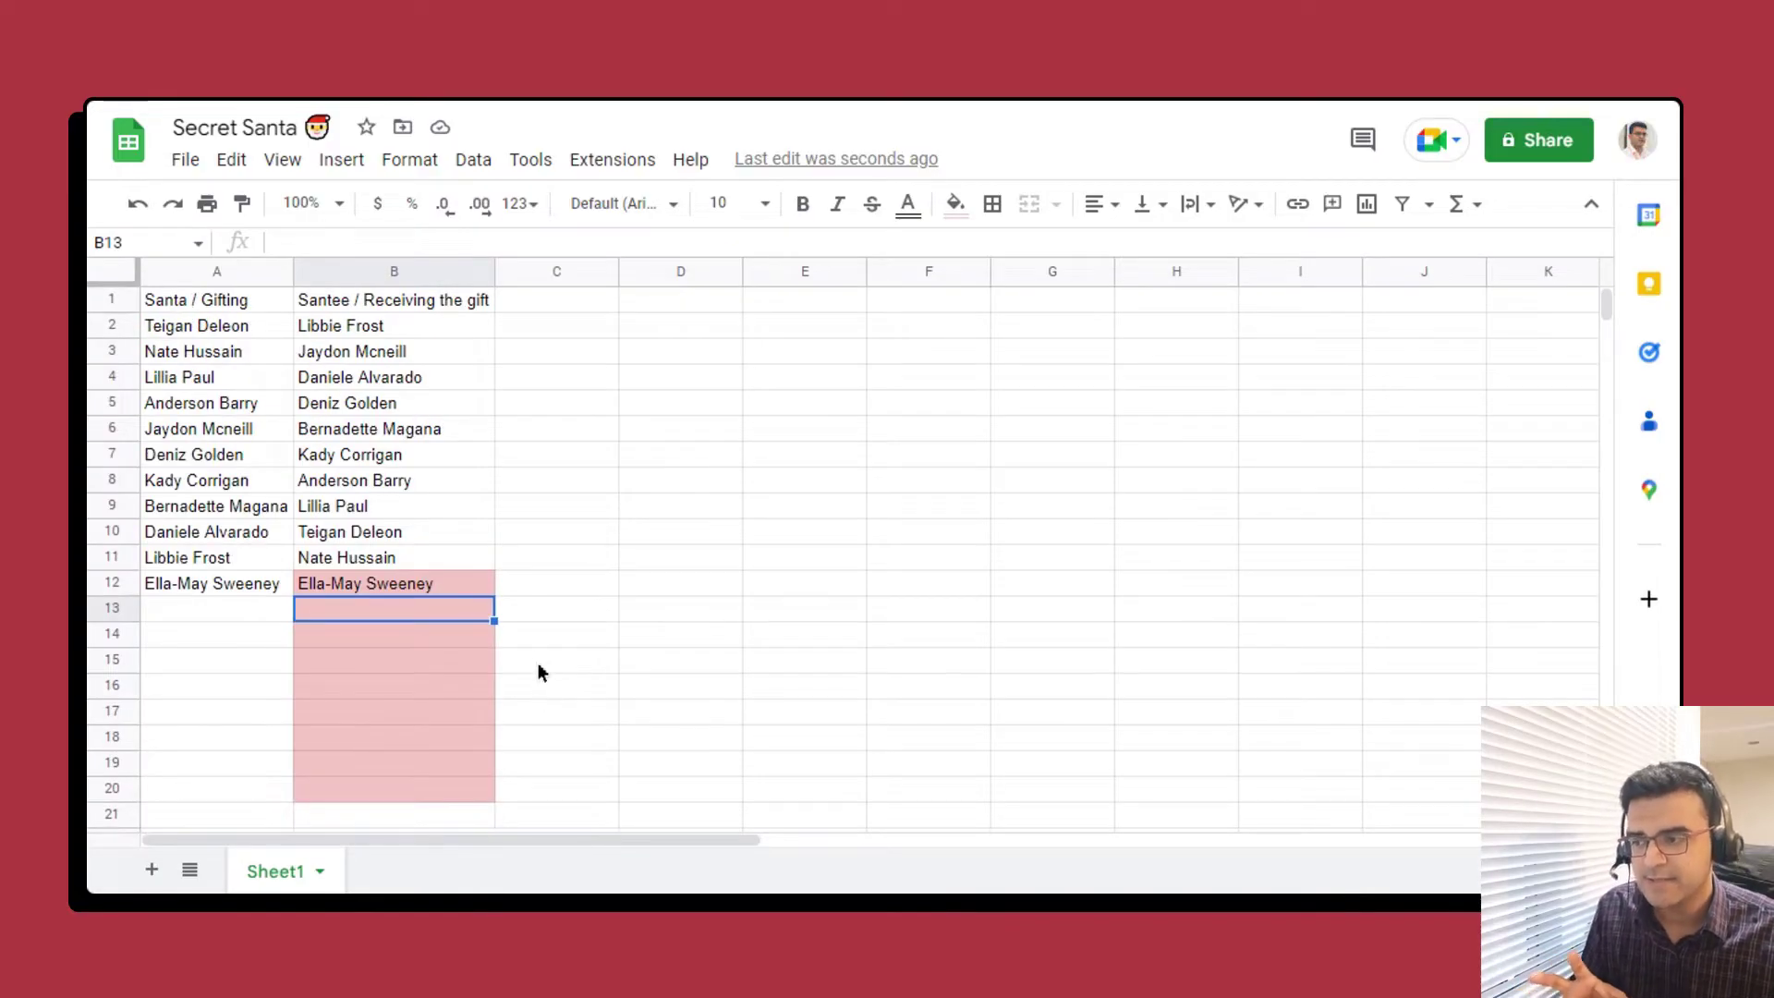
Swap the receivers in B11 and B12 by retyping each with autocomplete
click(335, 582)
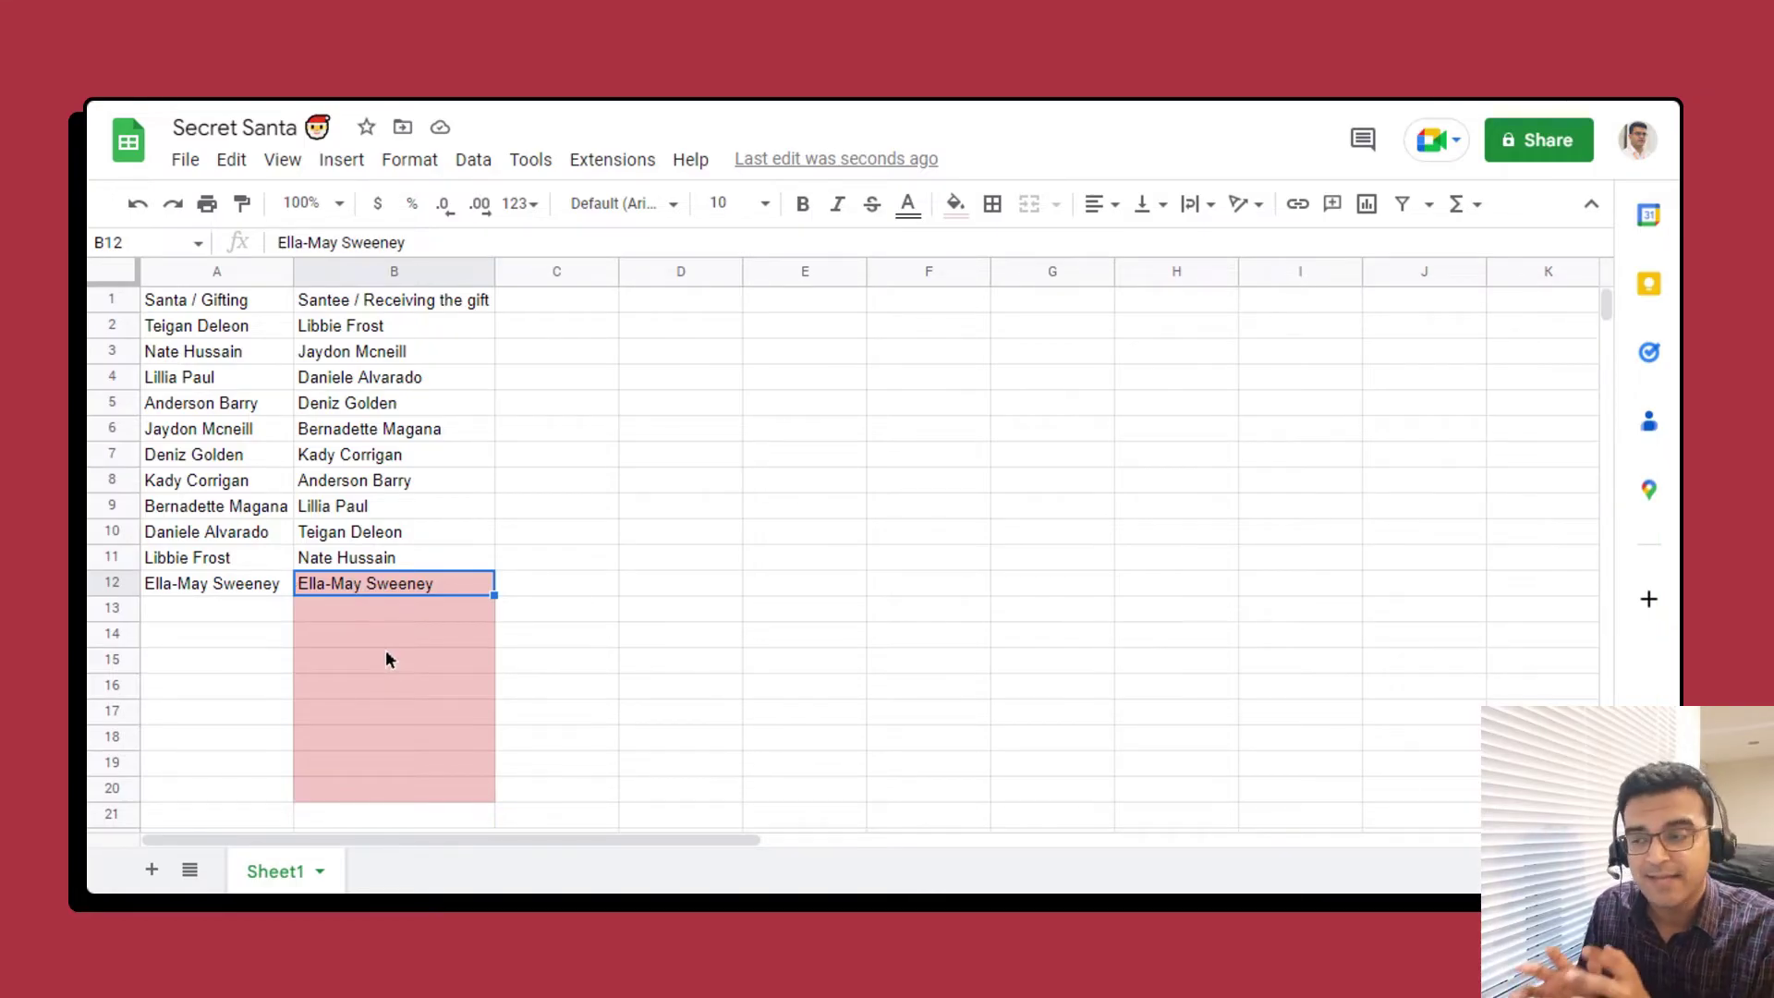
text(Nat)
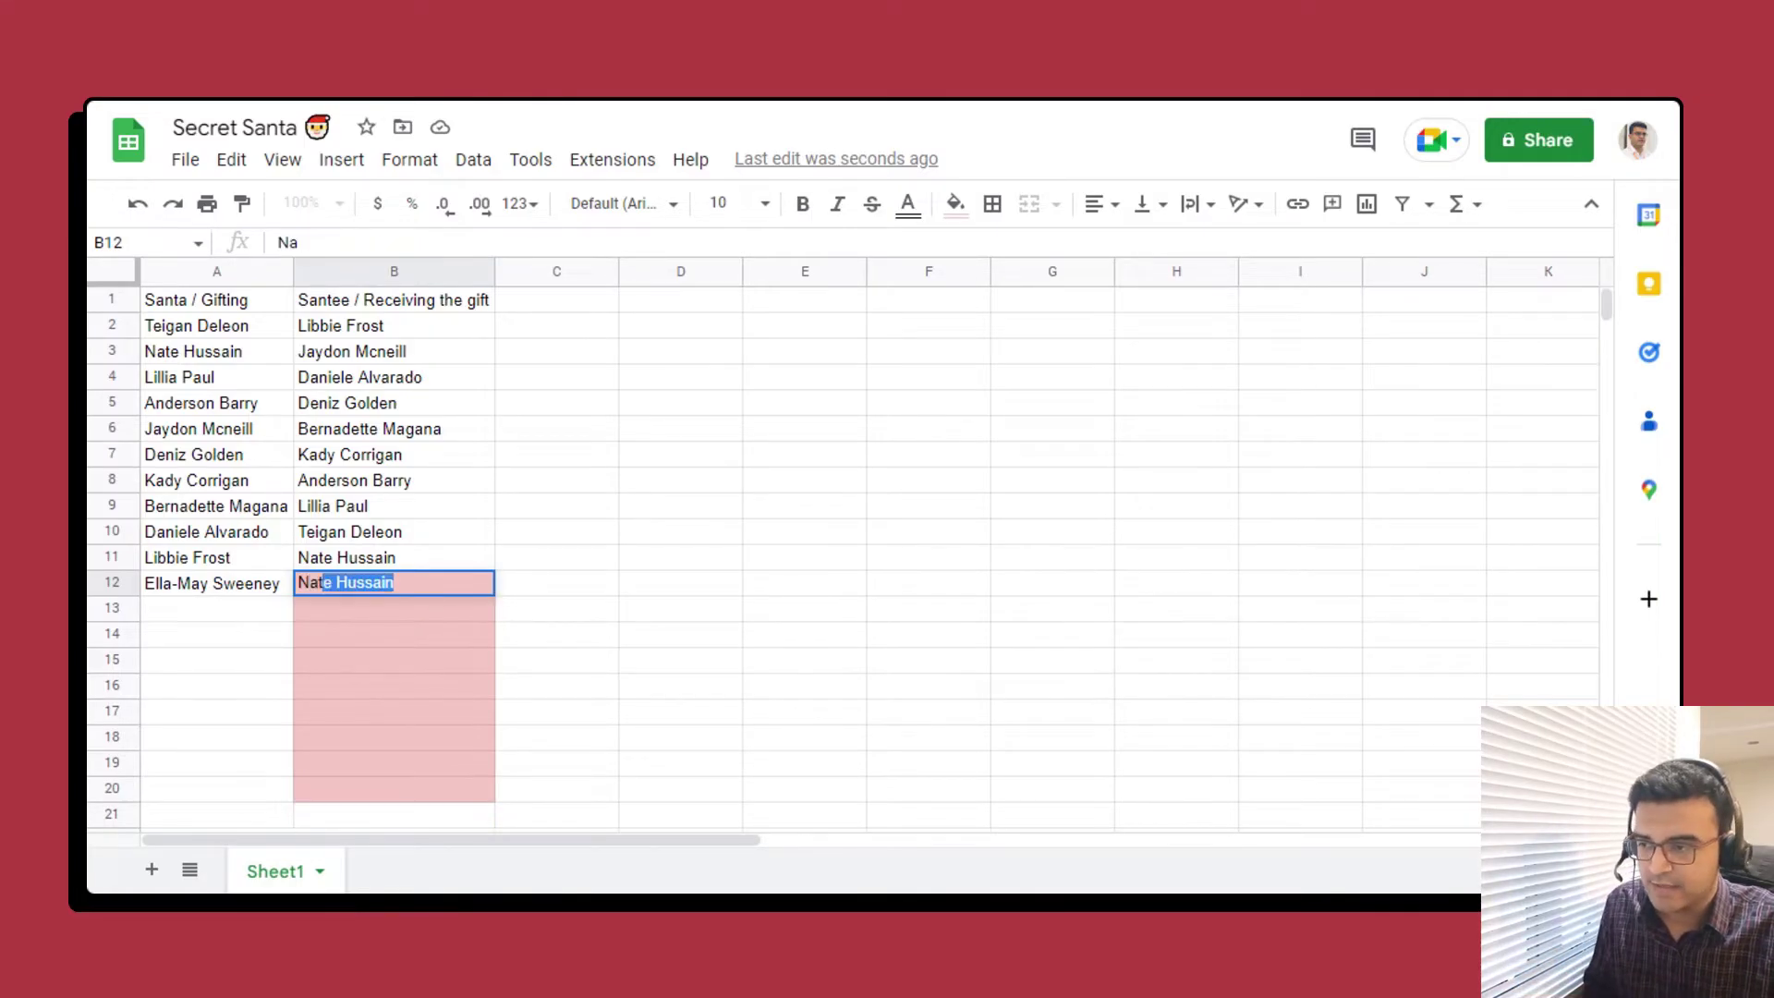
key(Return)
key(Up)
text(E)
key(Tab)
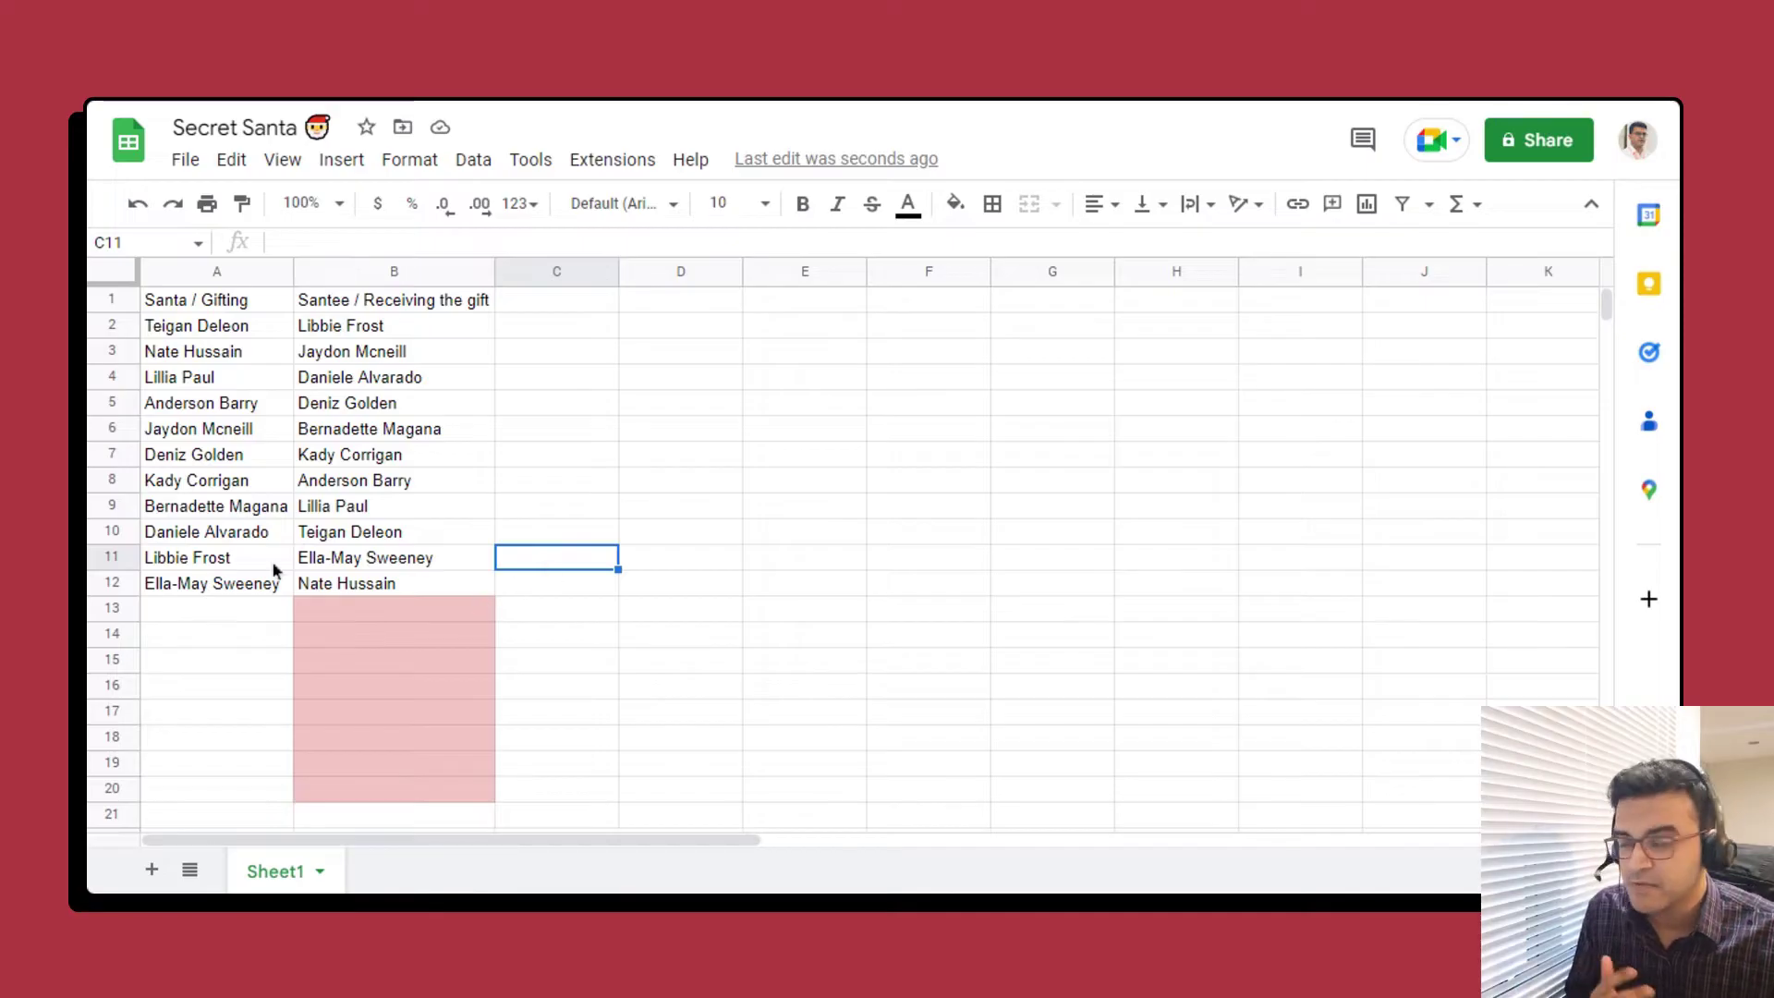
Copy the Santa name from A11 and paste it into B12 as the new receiver
click(204, 563)
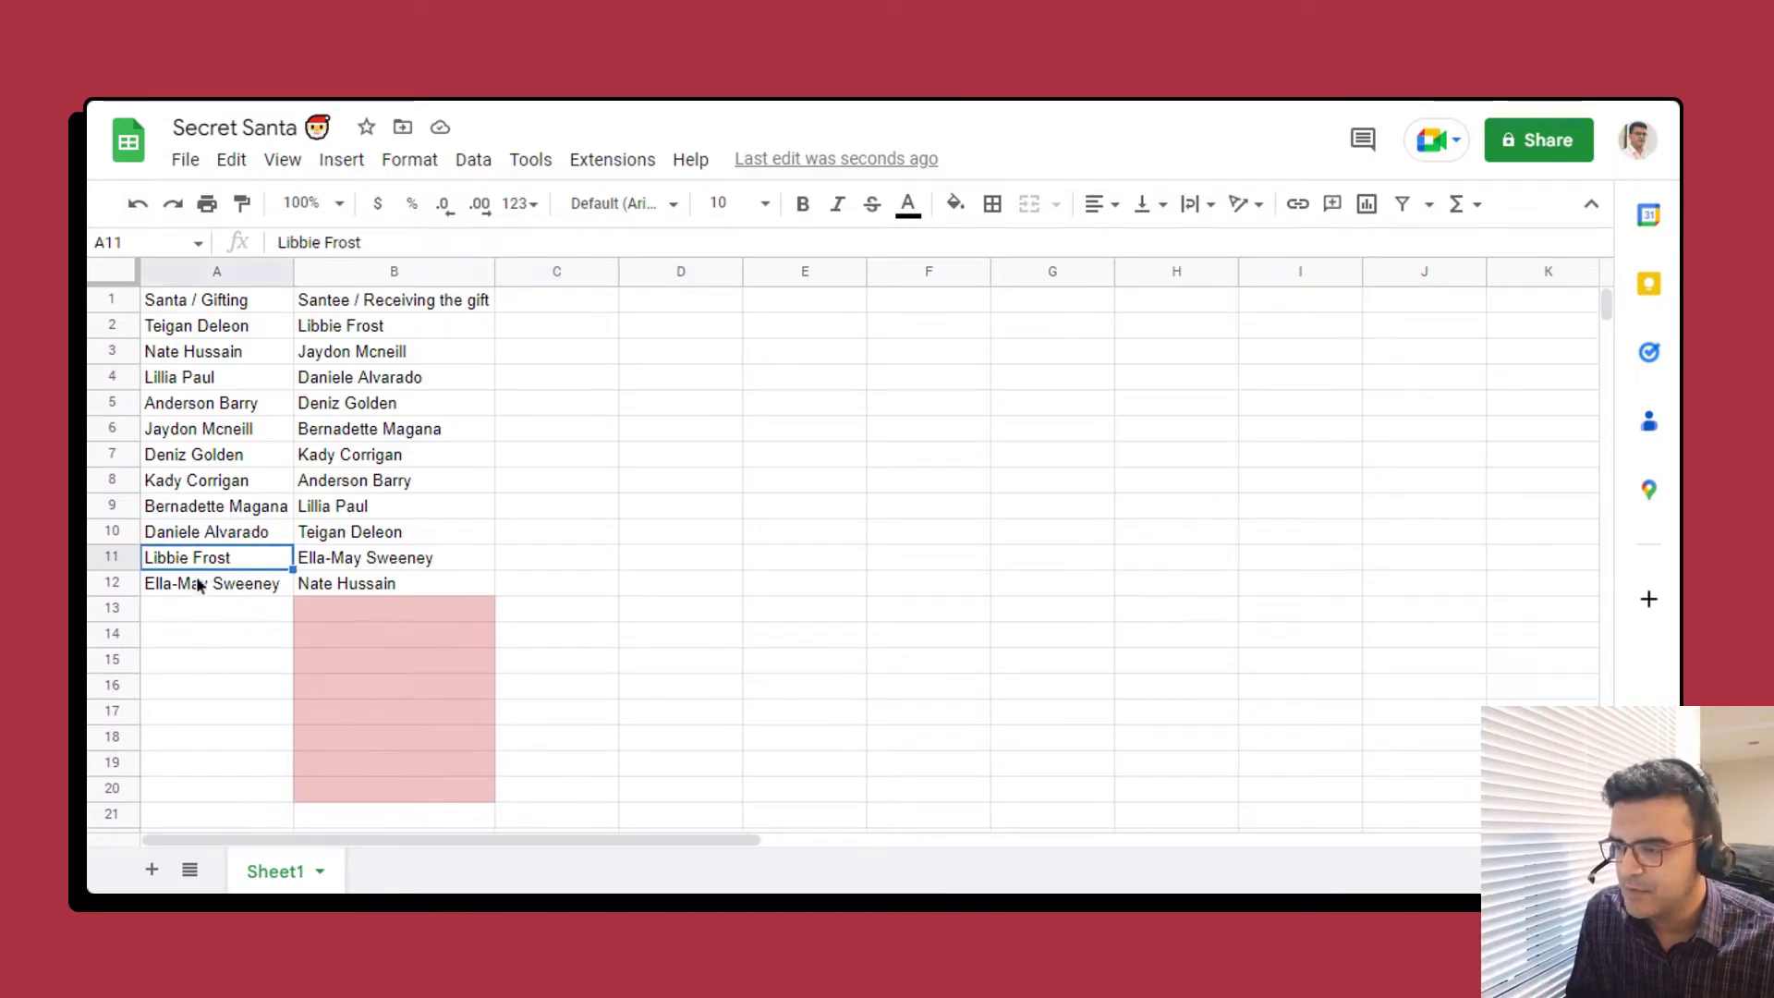
click(326, 564)
click(264, 594)
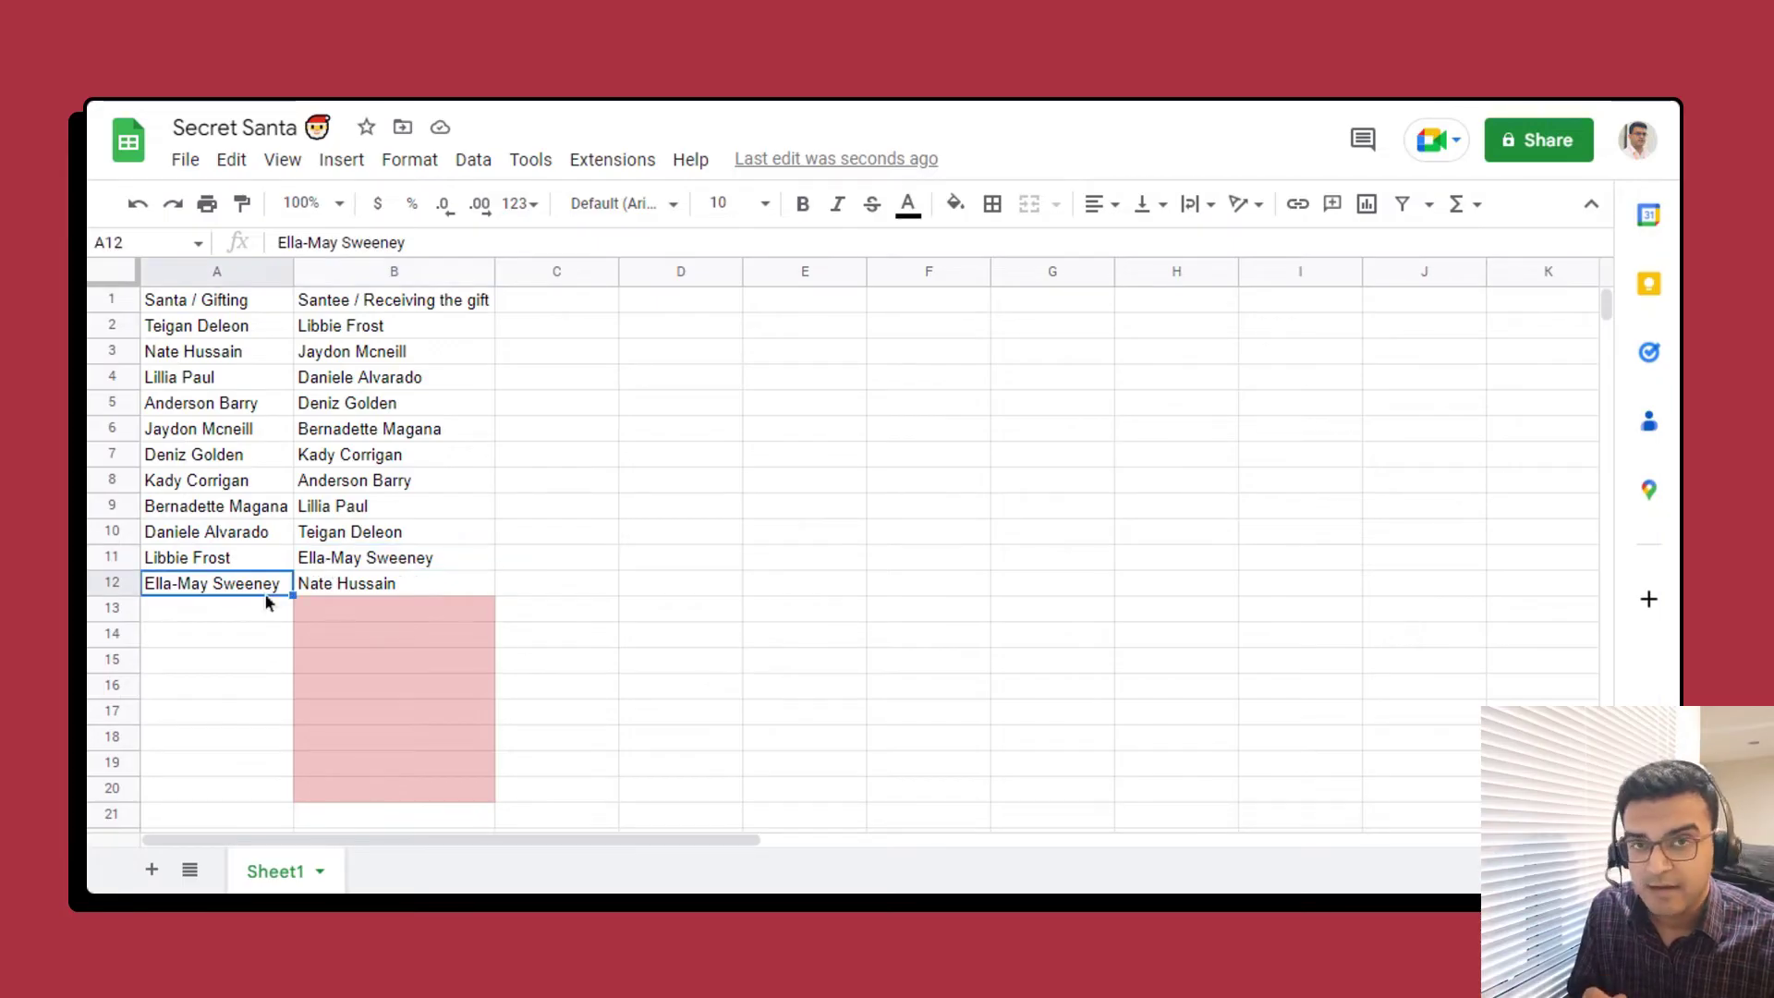
click(189, 557)
key(ctrl+c)
click(370, 588)
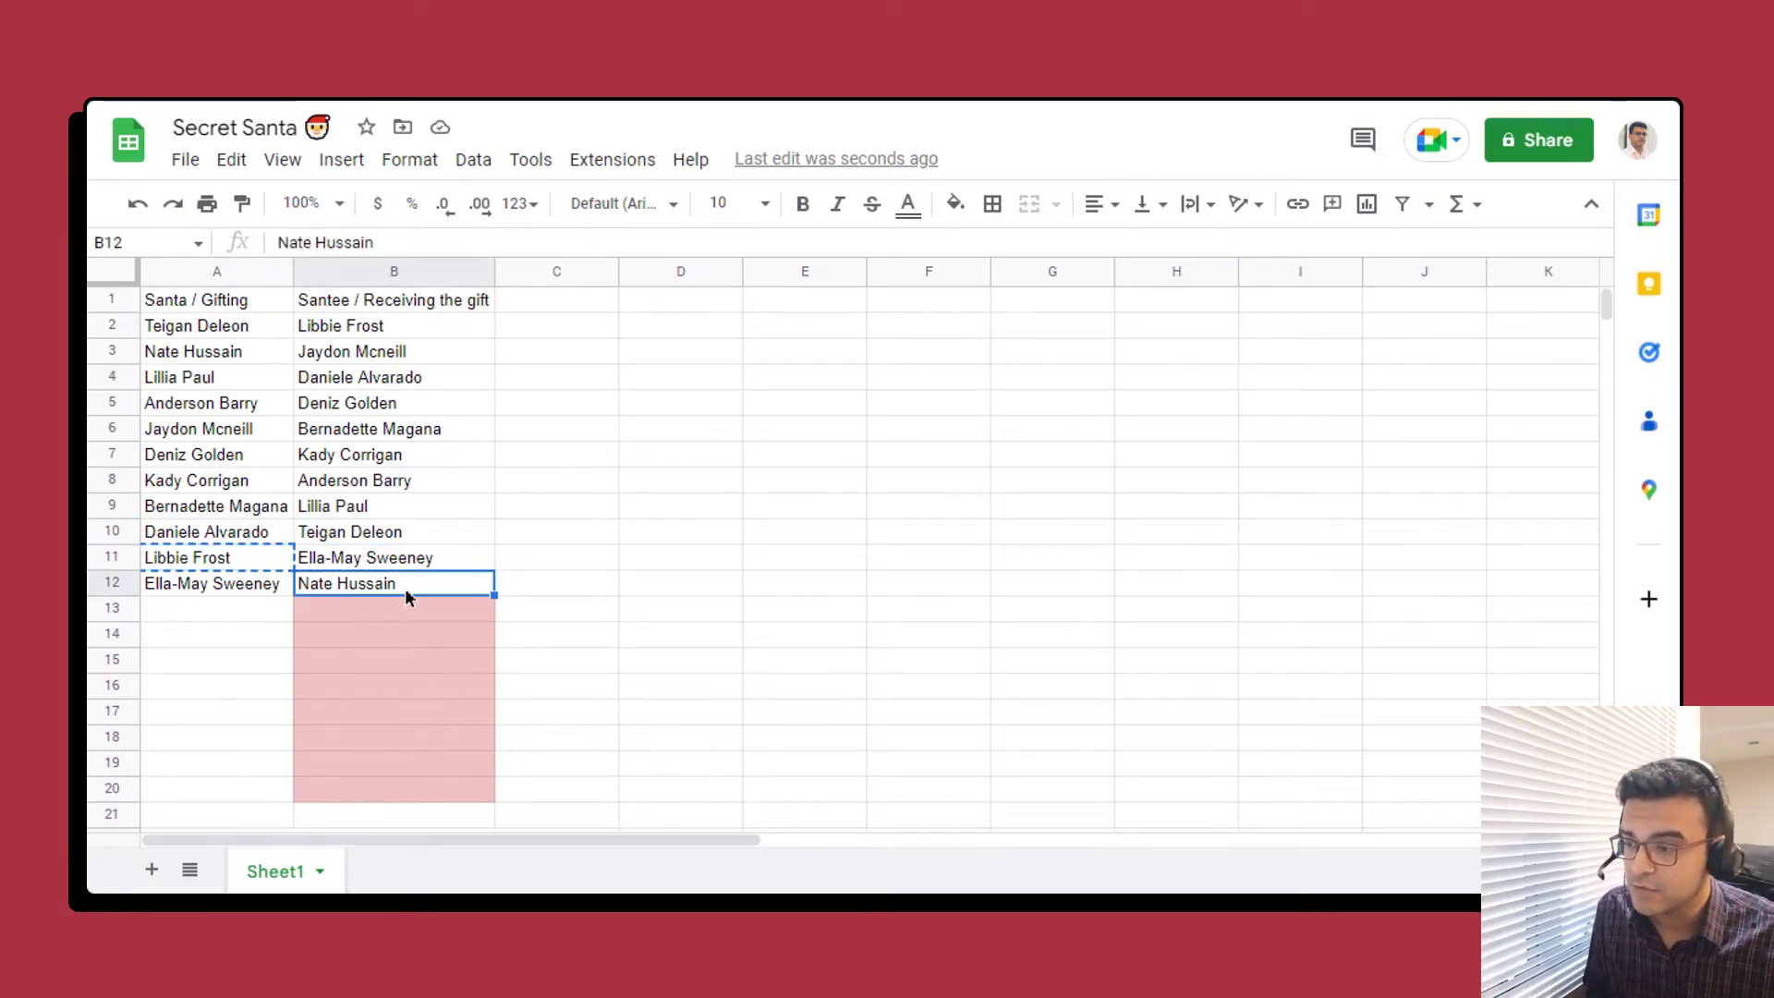
key(ctrl+v)
click(556, 590)
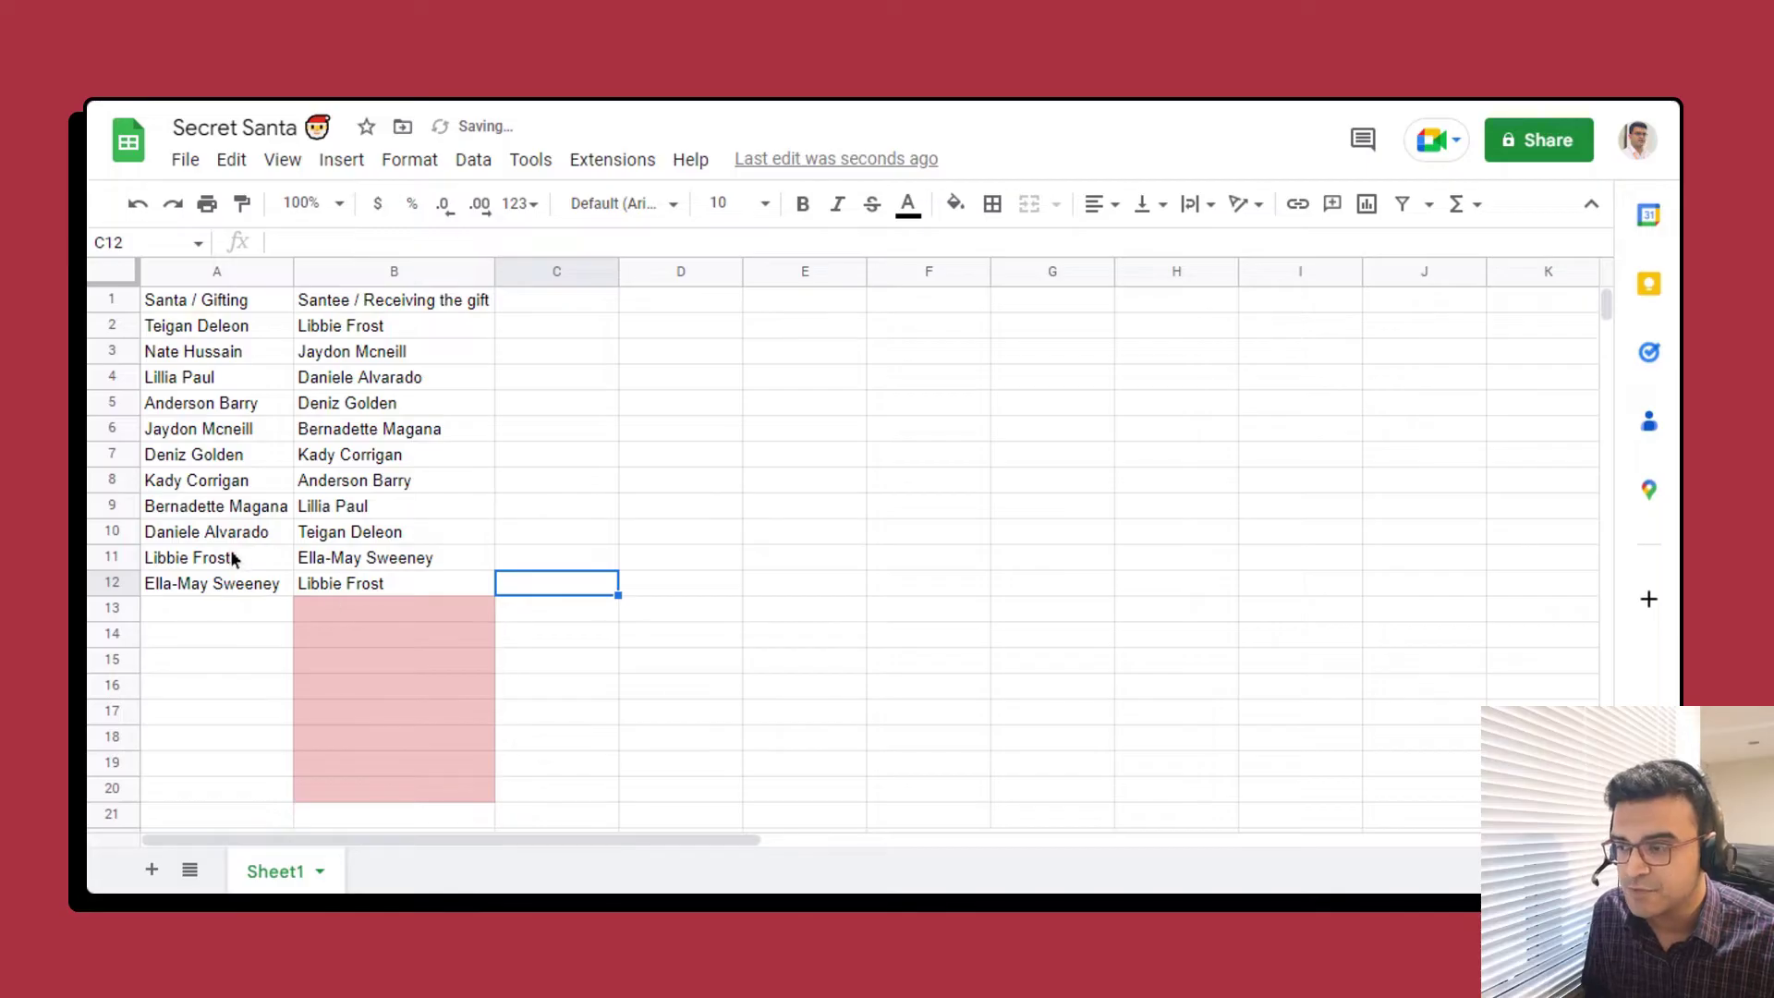
Select A11:B12 to review the last two Santa–Santee pairs
drag(234, 559, 381, 587)
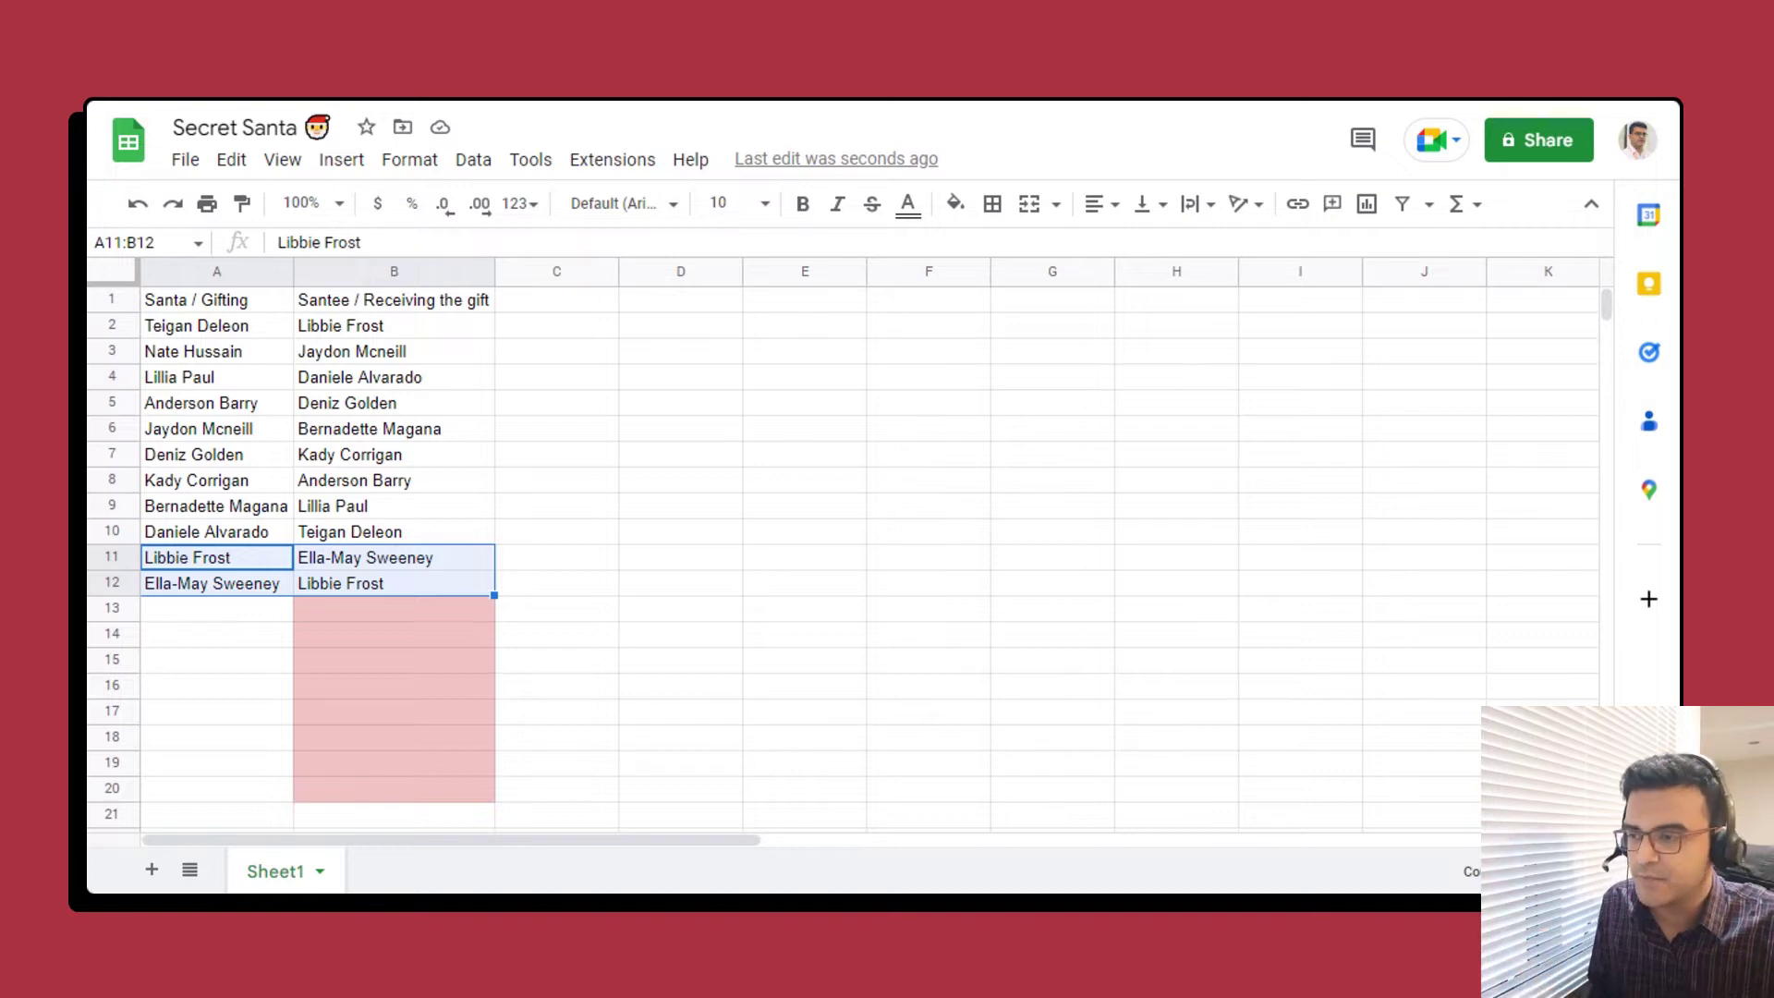
click(558, 542)
click(558, 584)
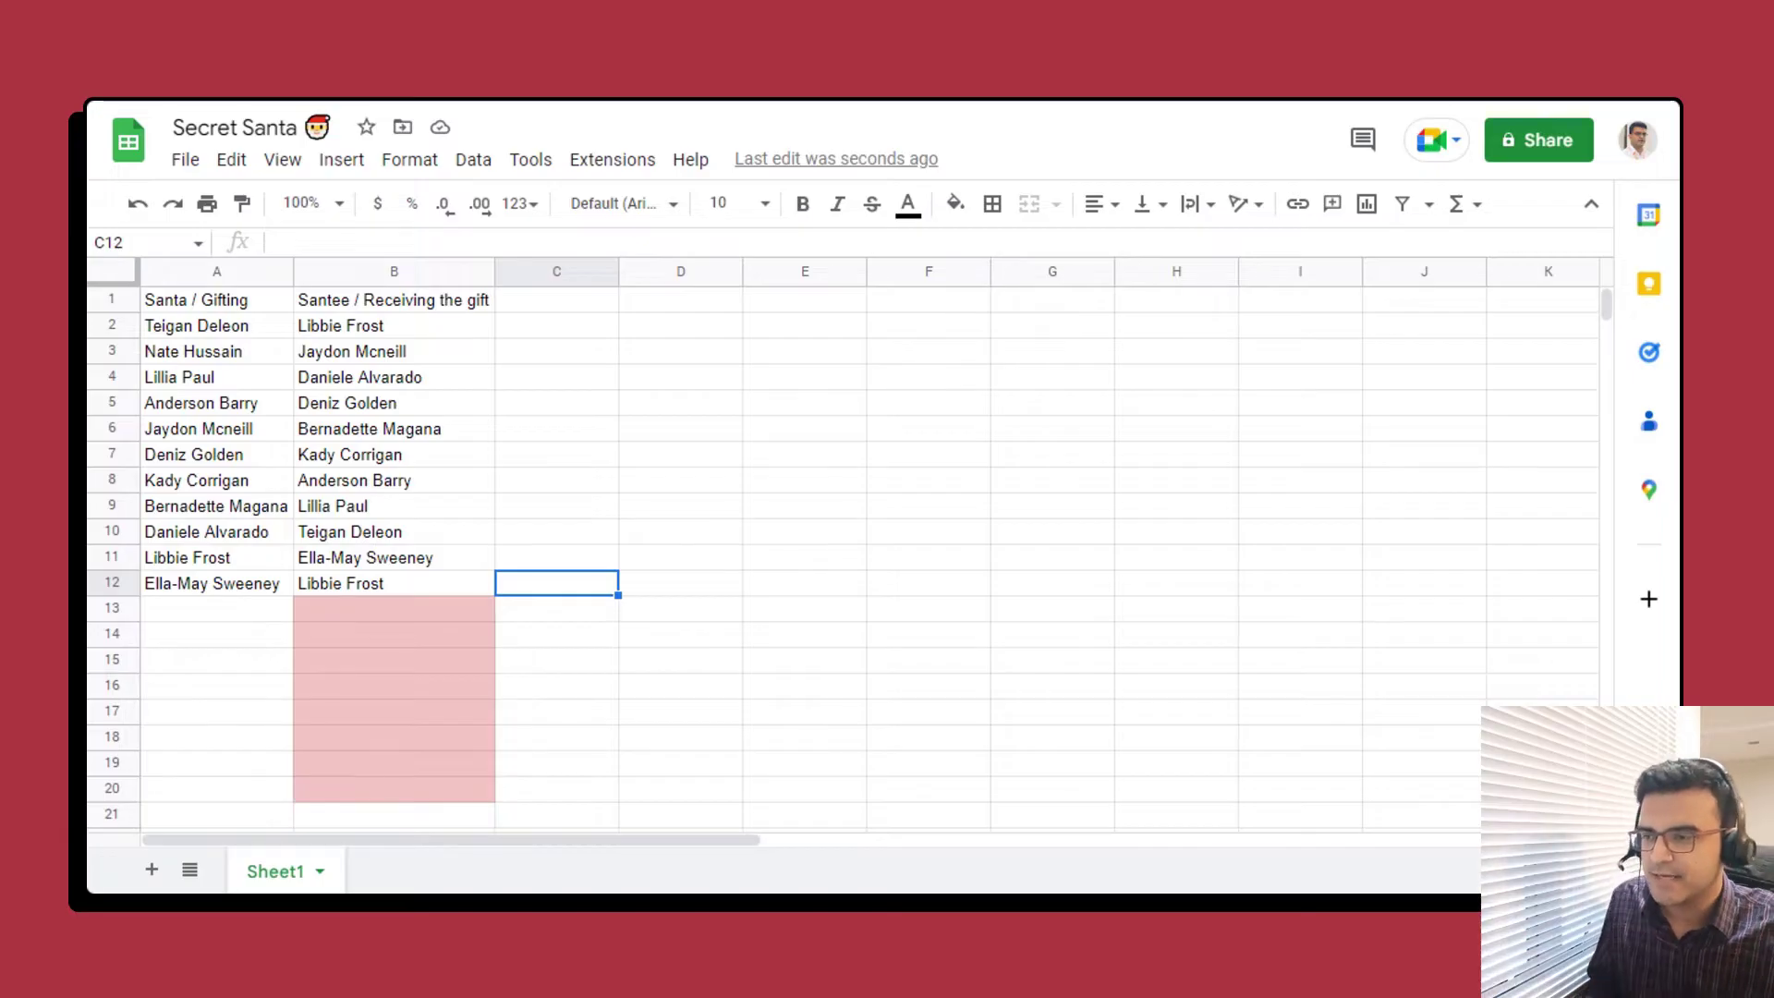
click(674, 325)
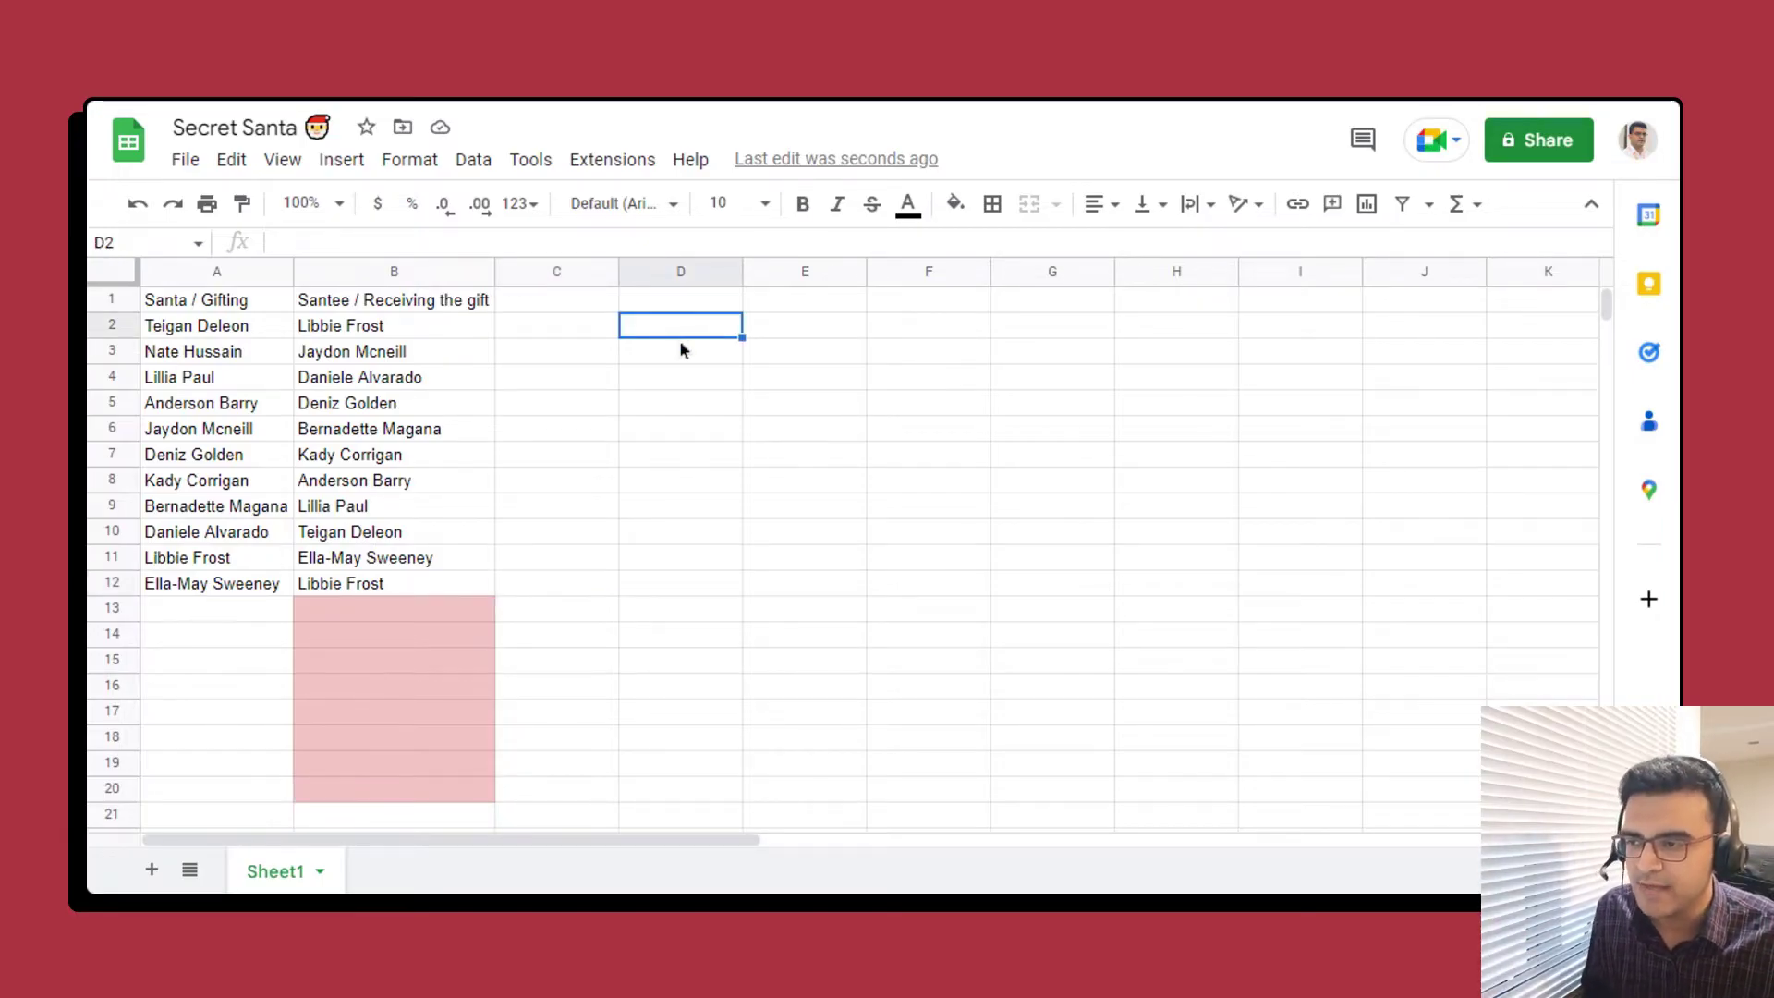
Enter the header 'Who is Santee gifting?' in D1
click(677, 307)
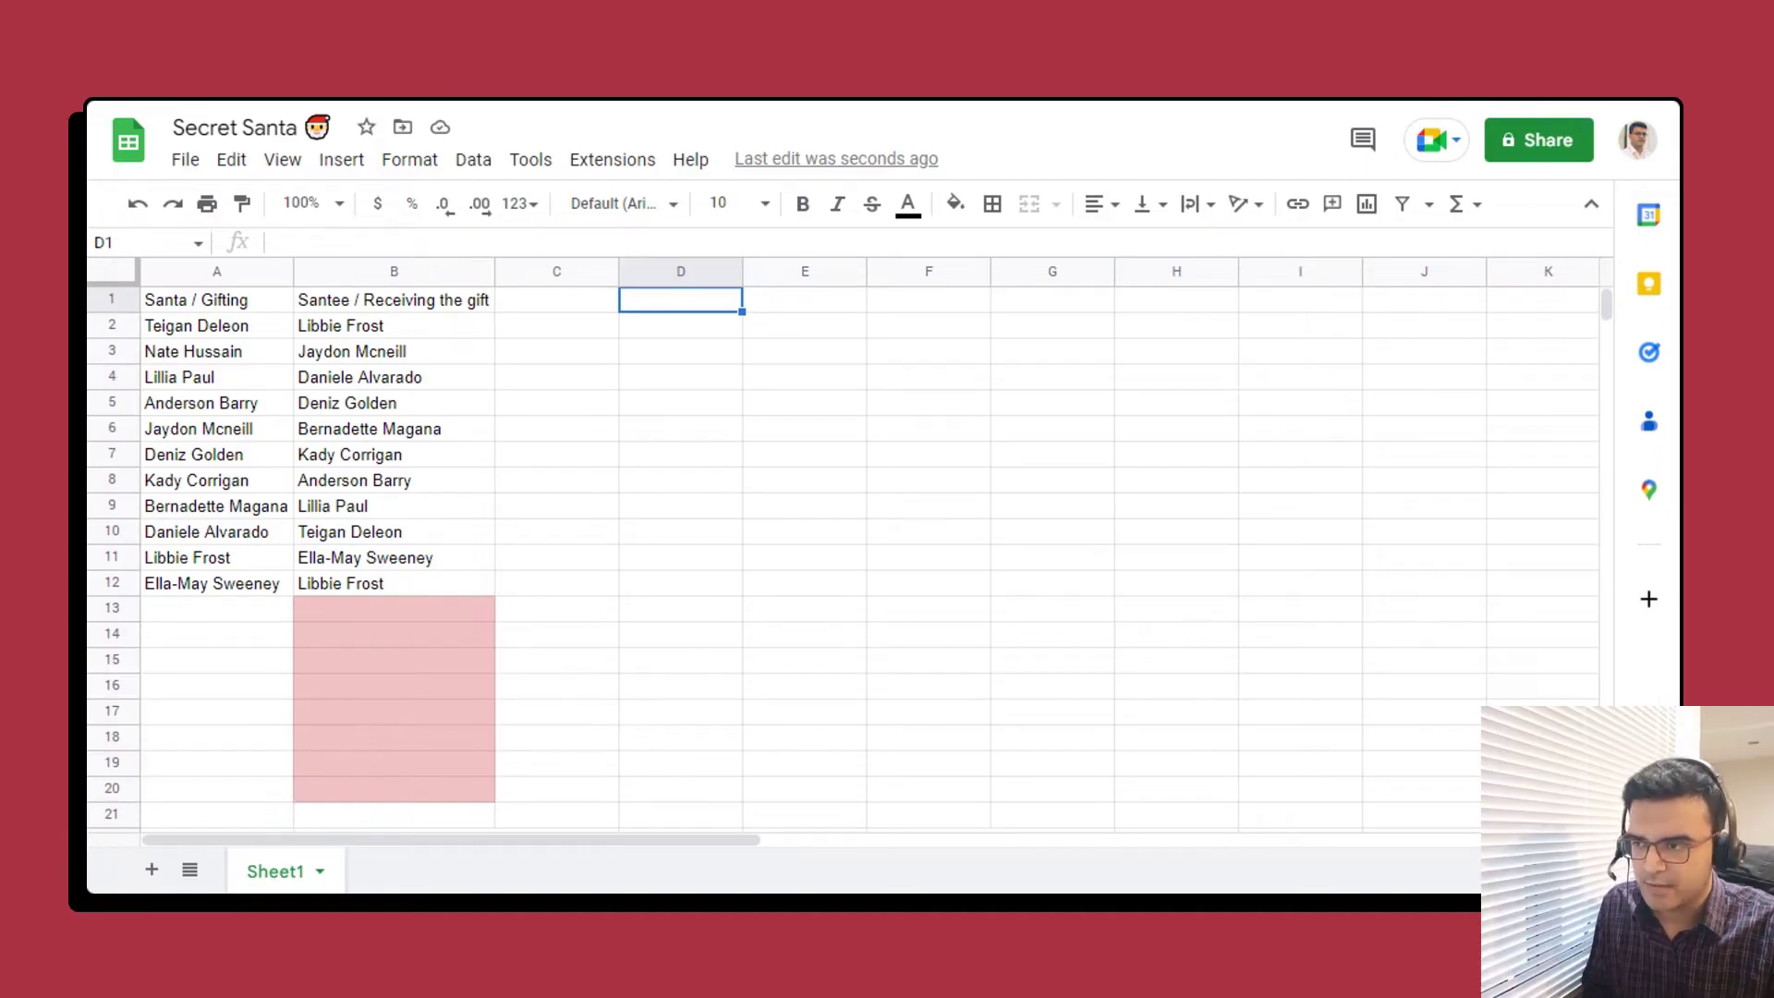
text(Who is S)
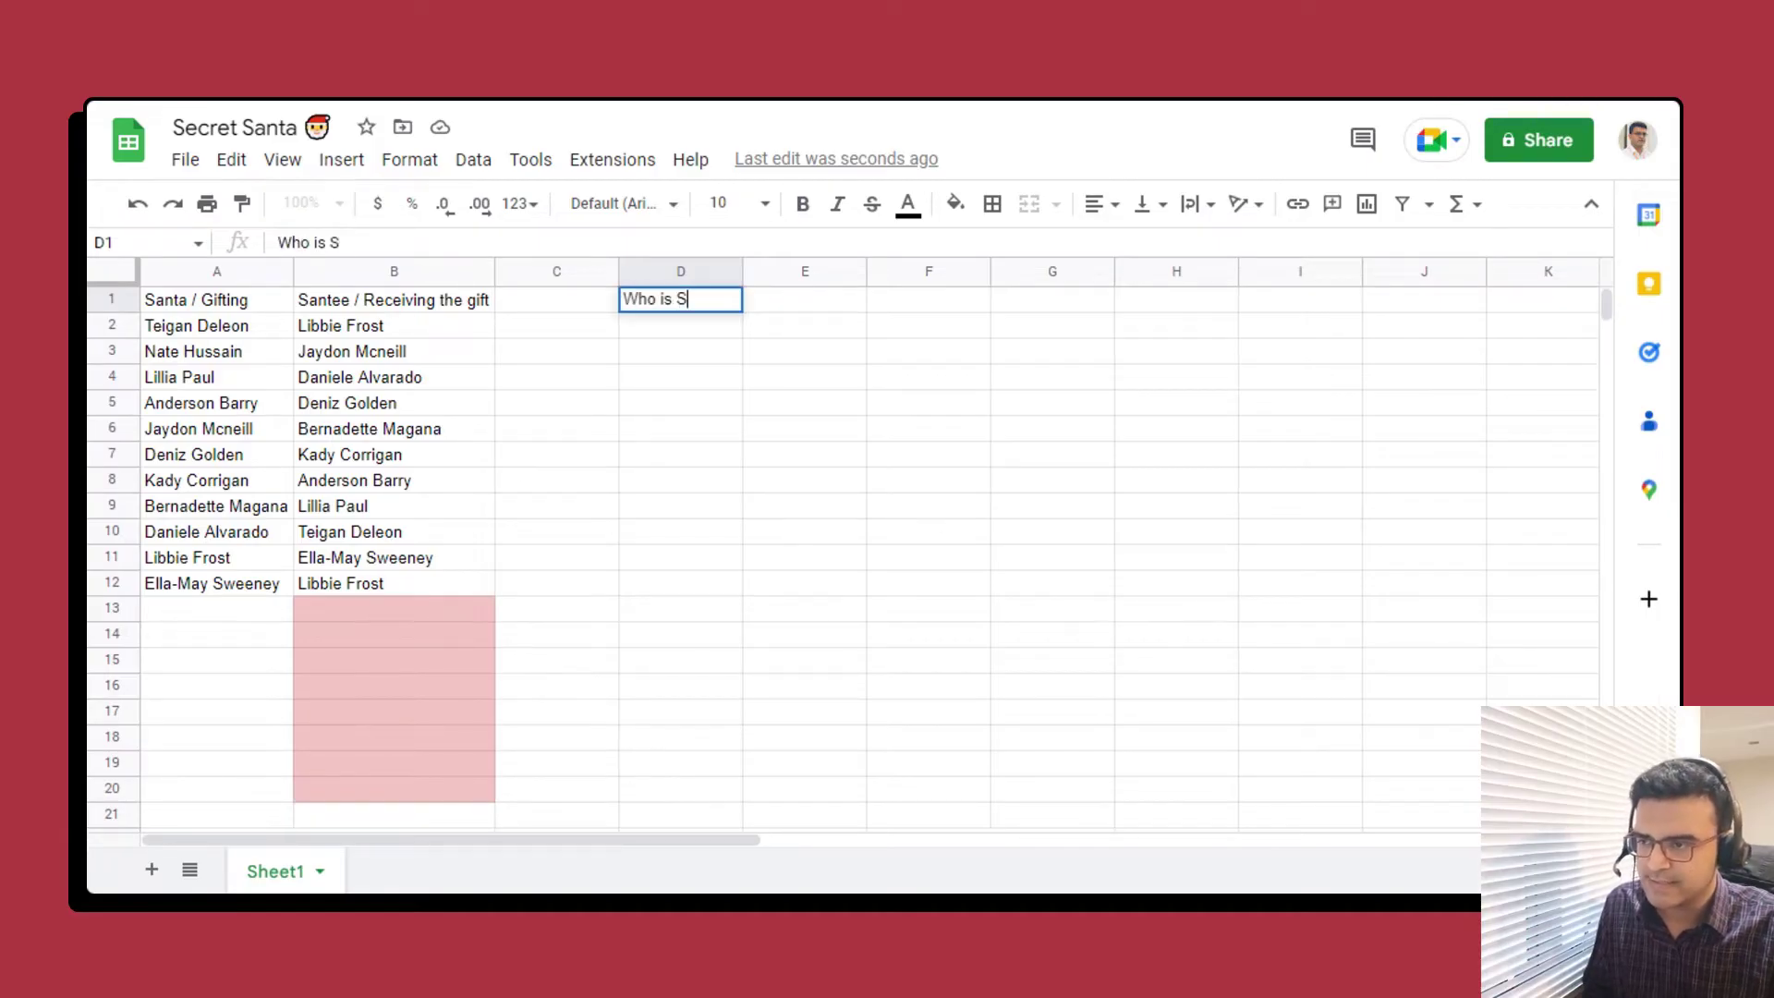
text(antee gifting?)
key(Return)
Enter =VLOOKUP(B2, A2:B12, 2, false) in D2
text(=)
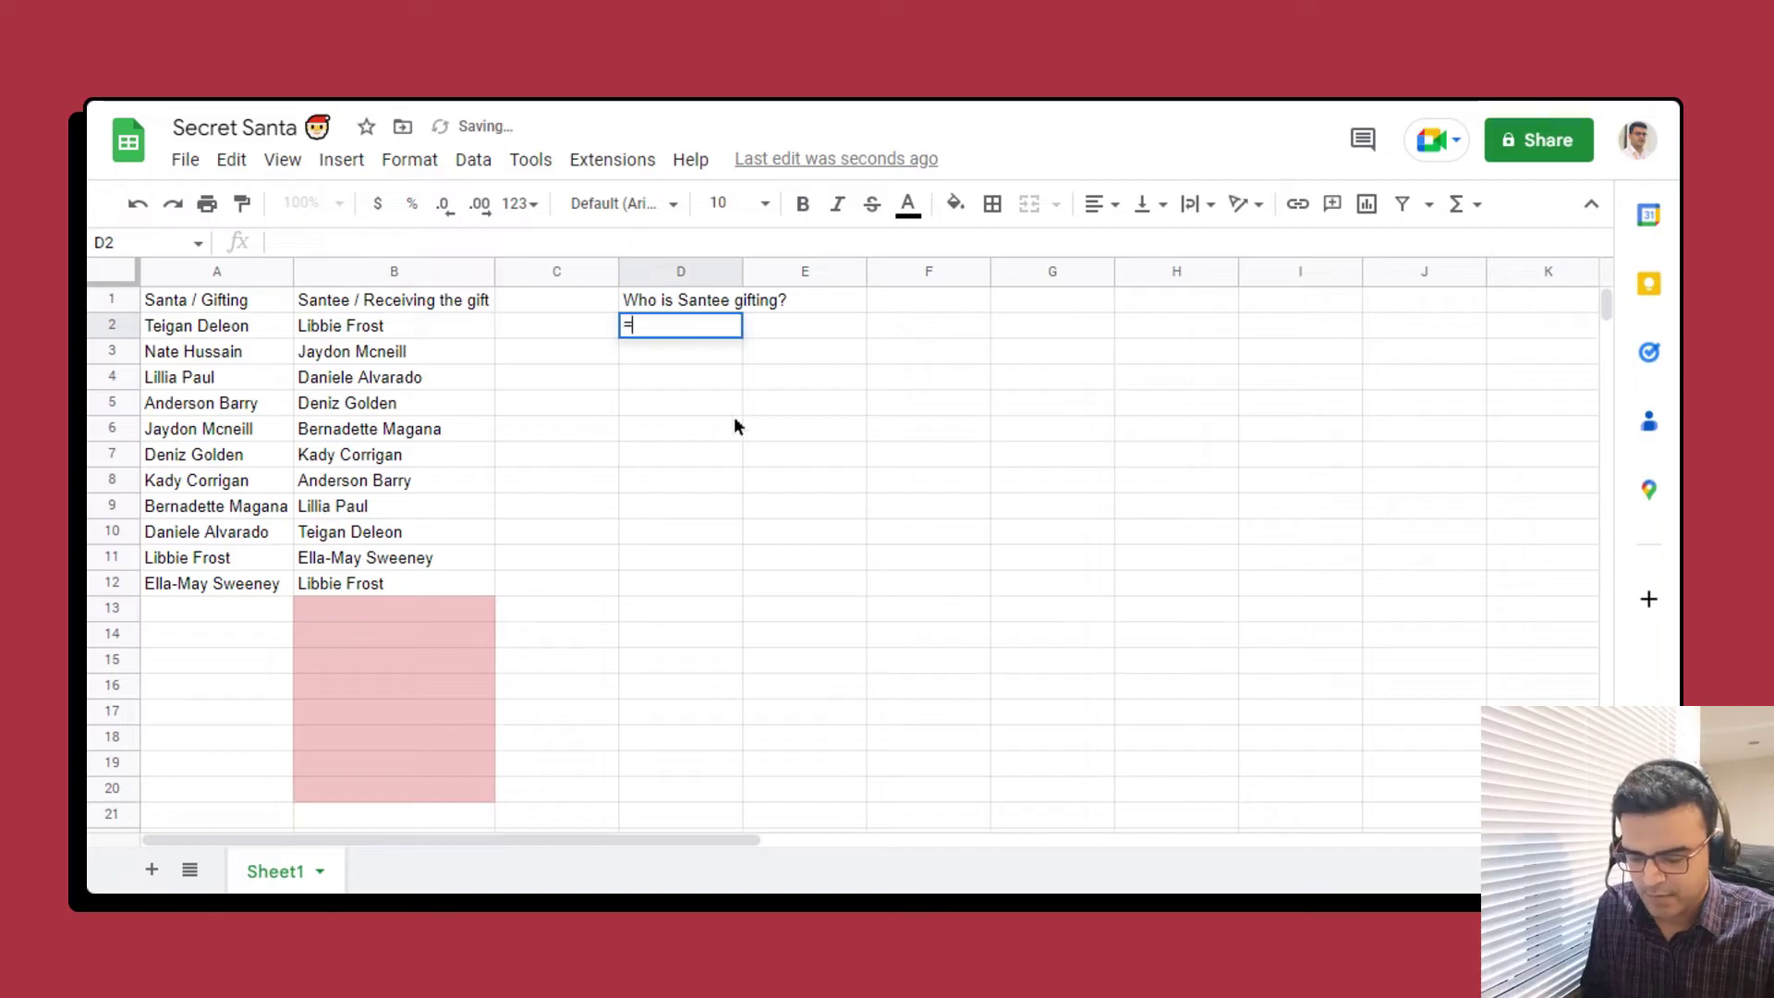
text(VLOO)
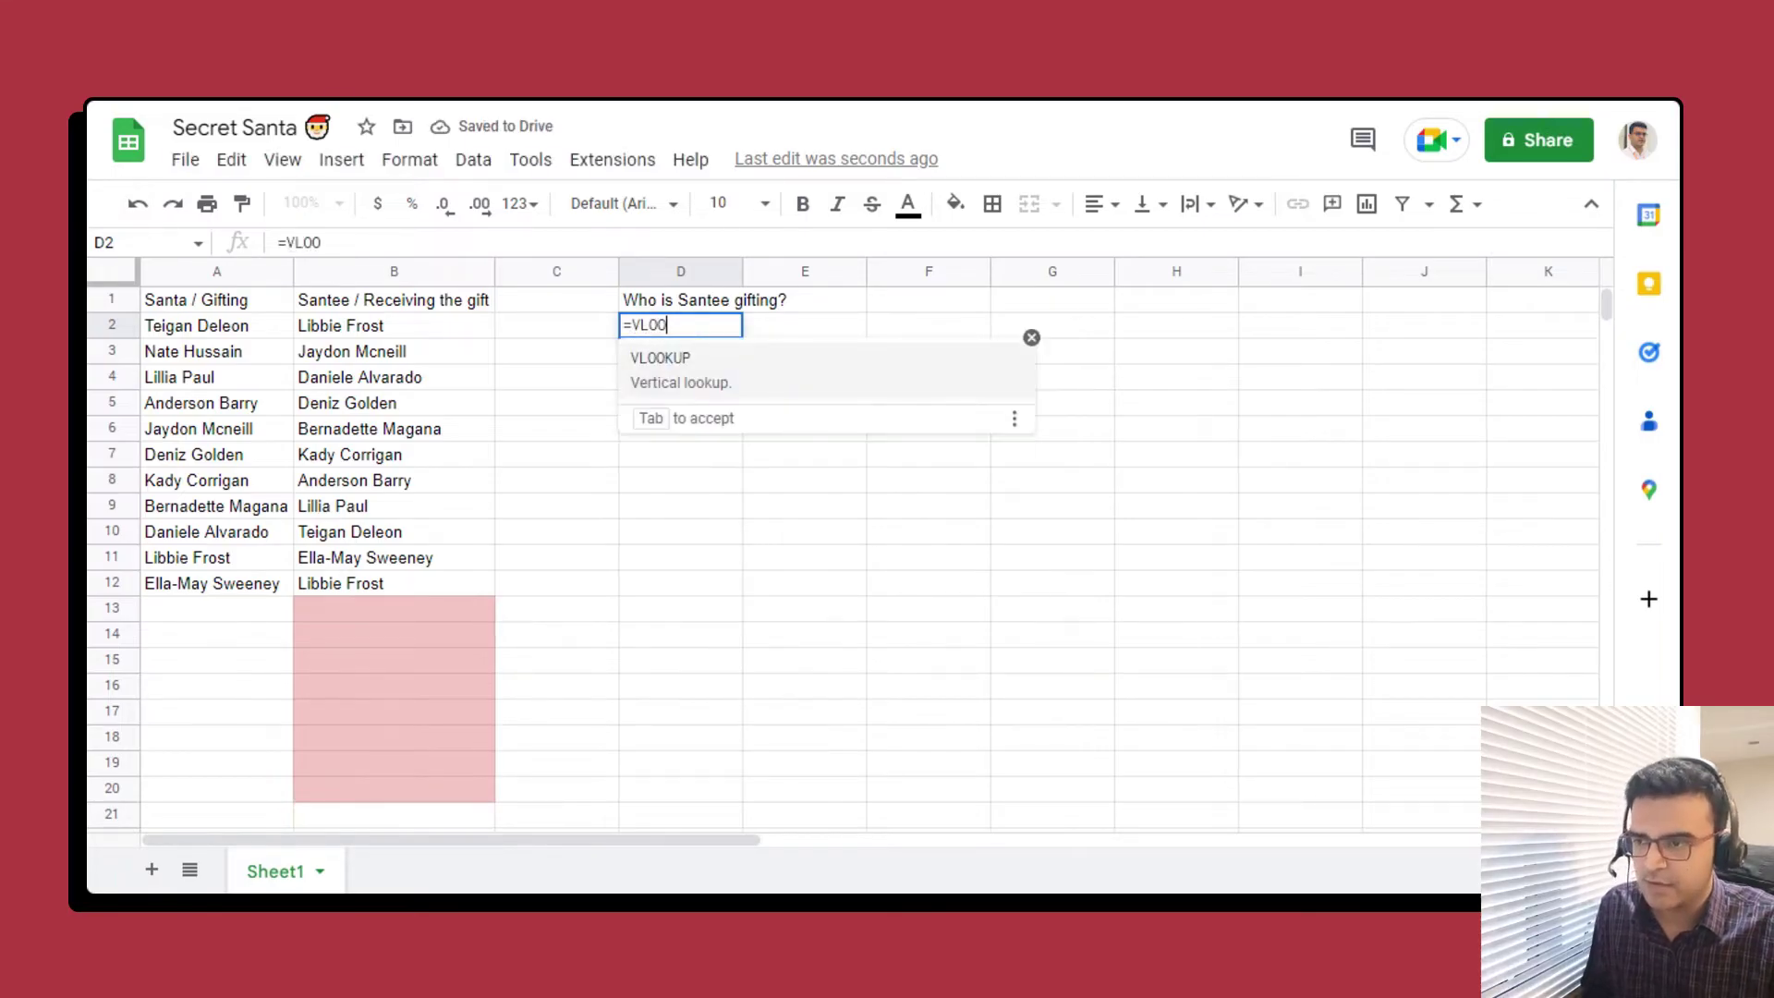
key(Tab)
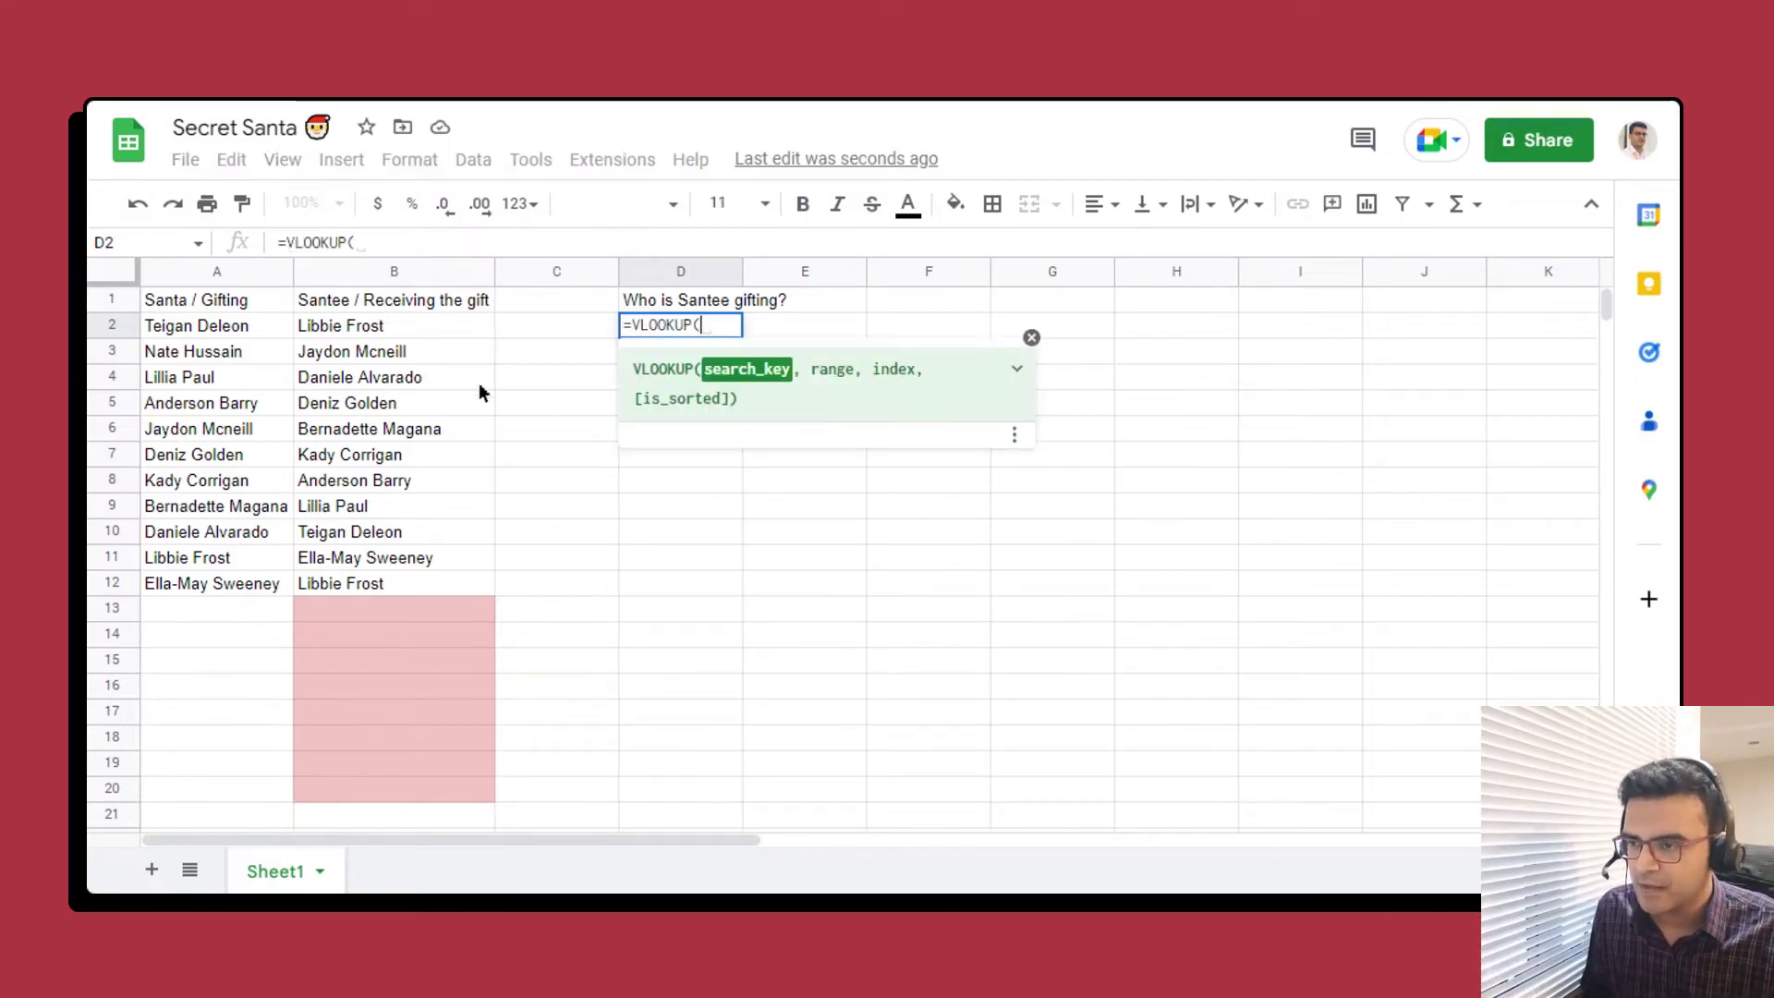
click(409, 329)
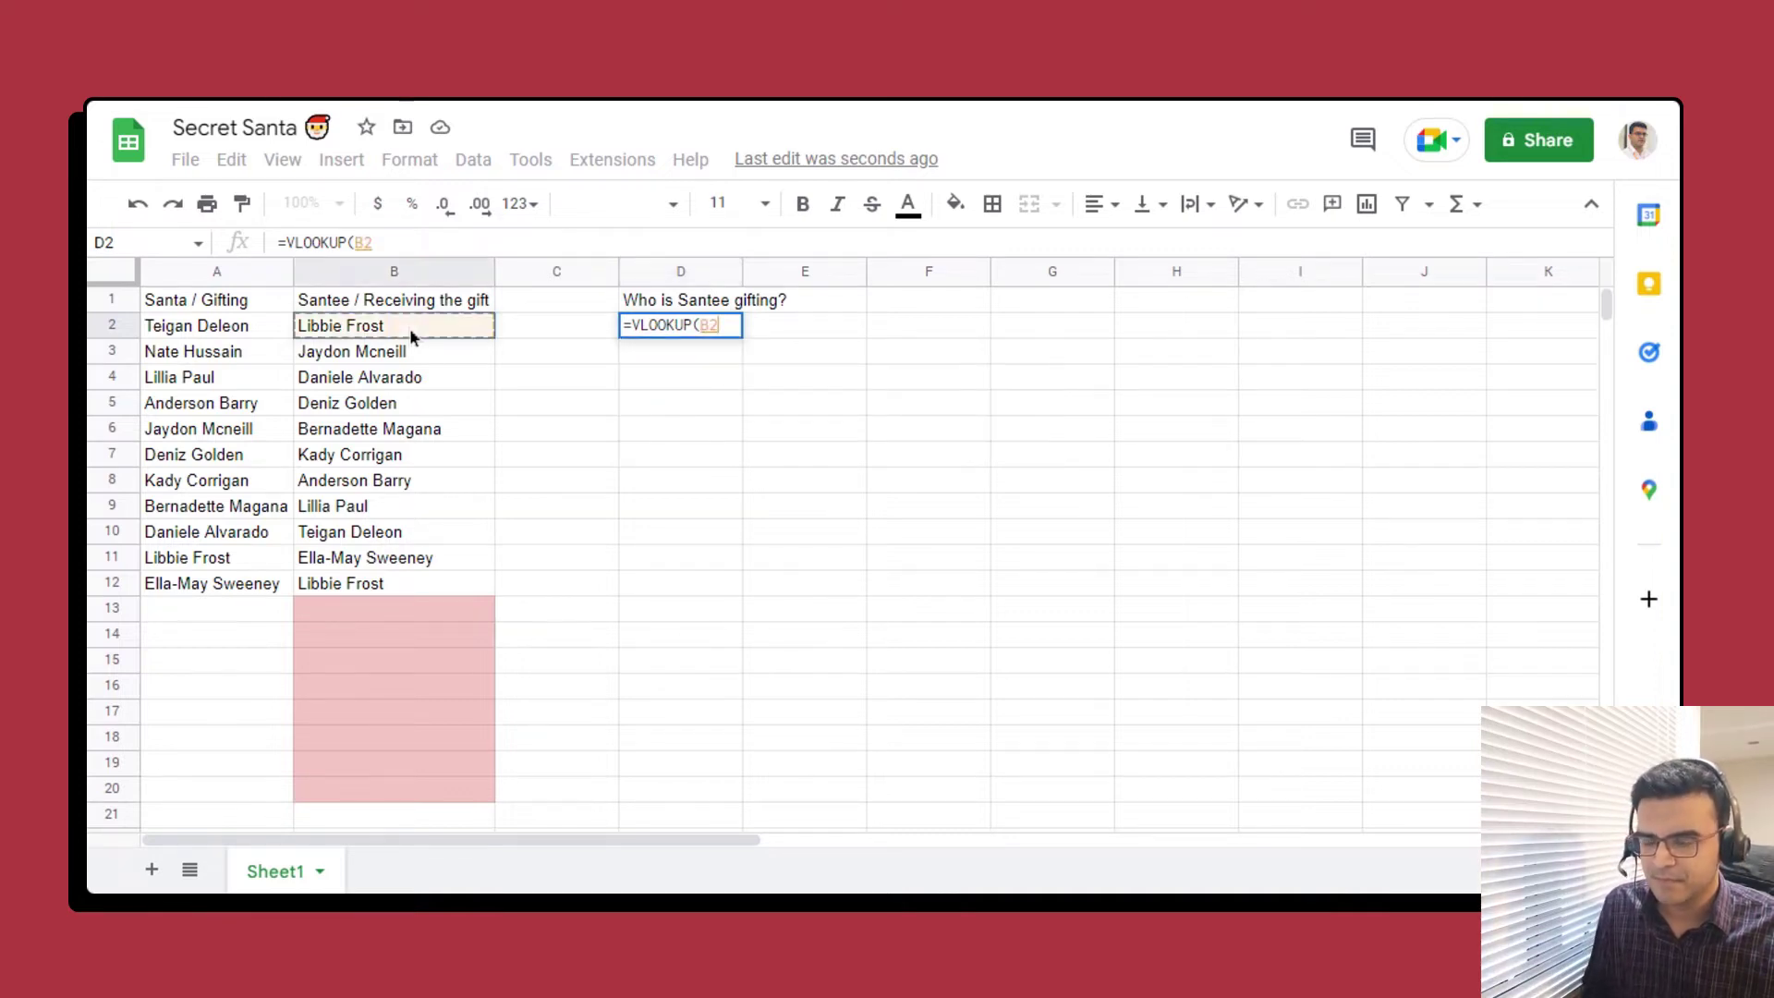
click(466, 237)
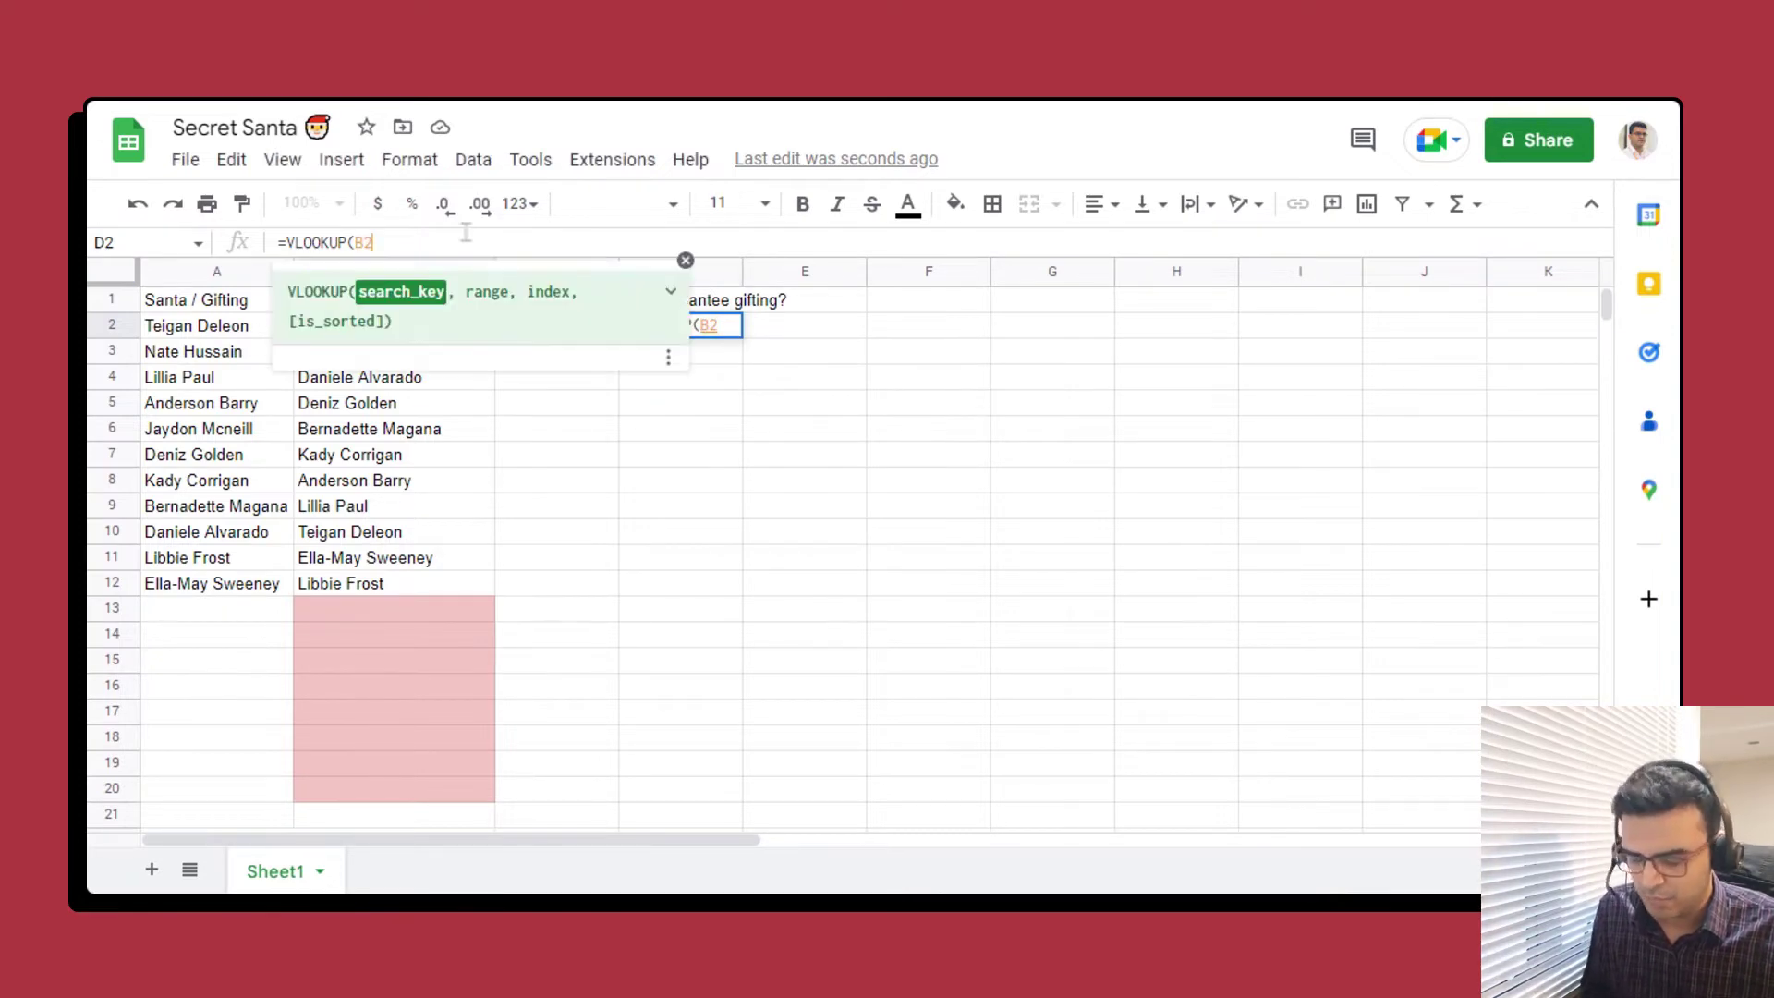
text(, )
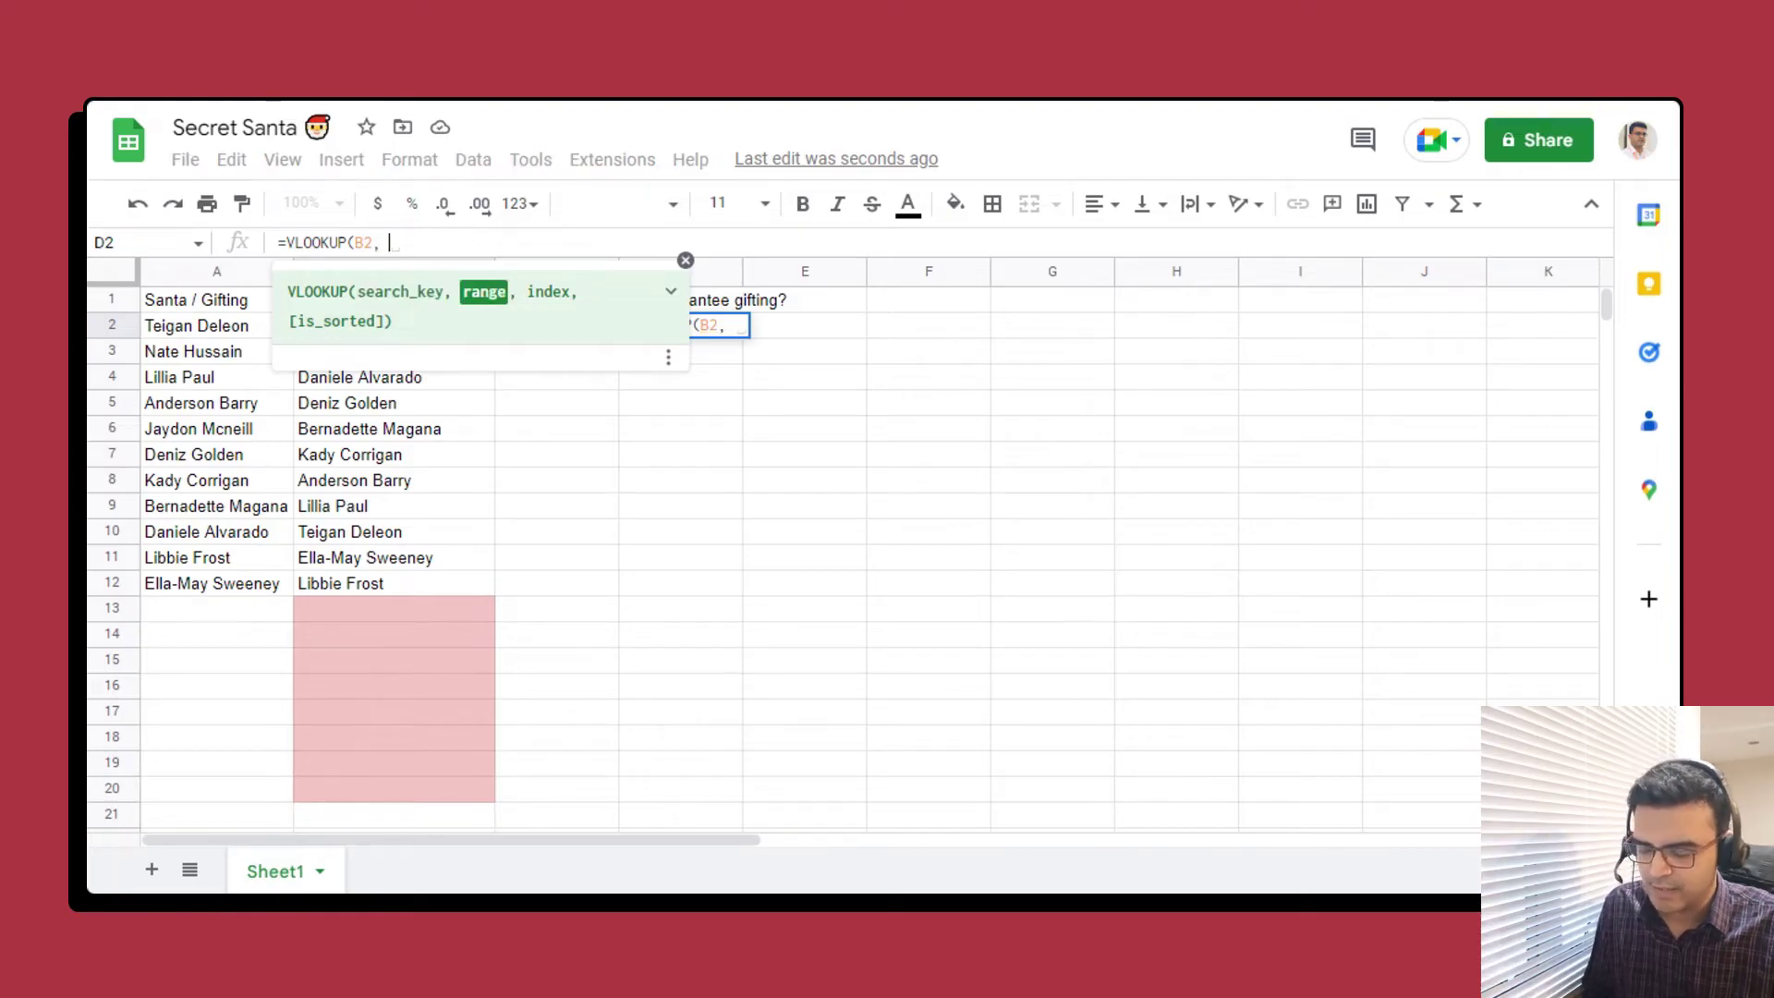
text(A2)
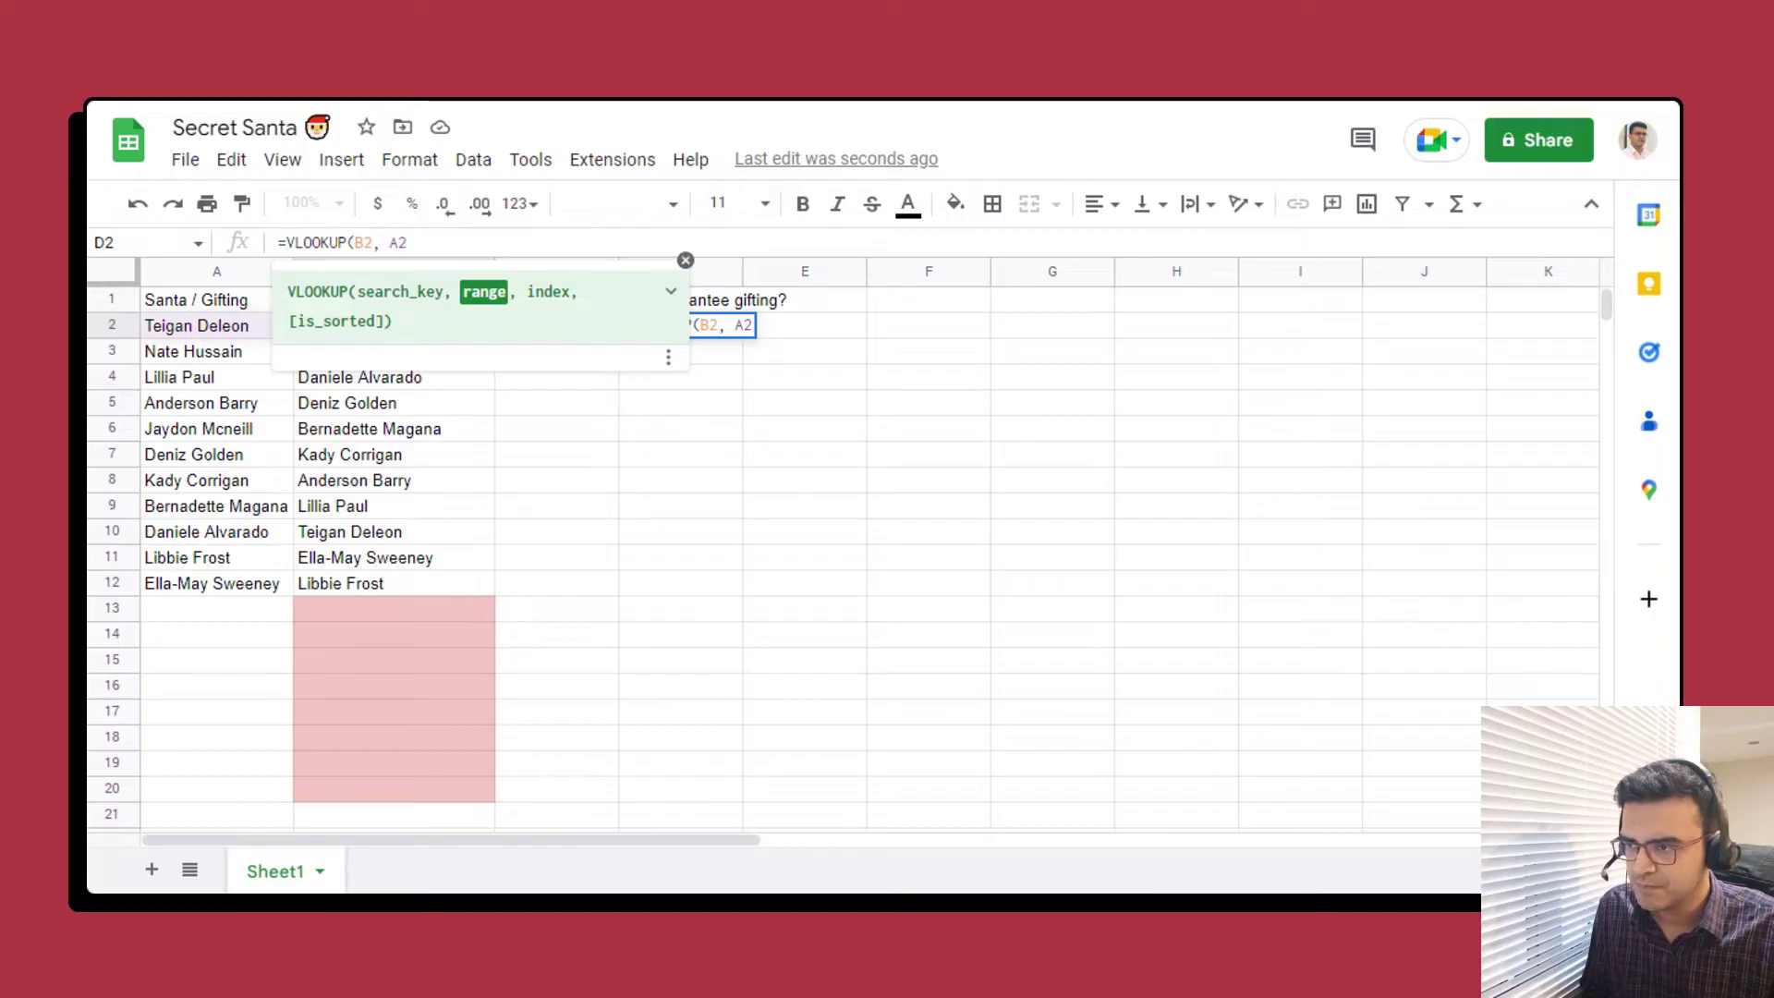
text(:)
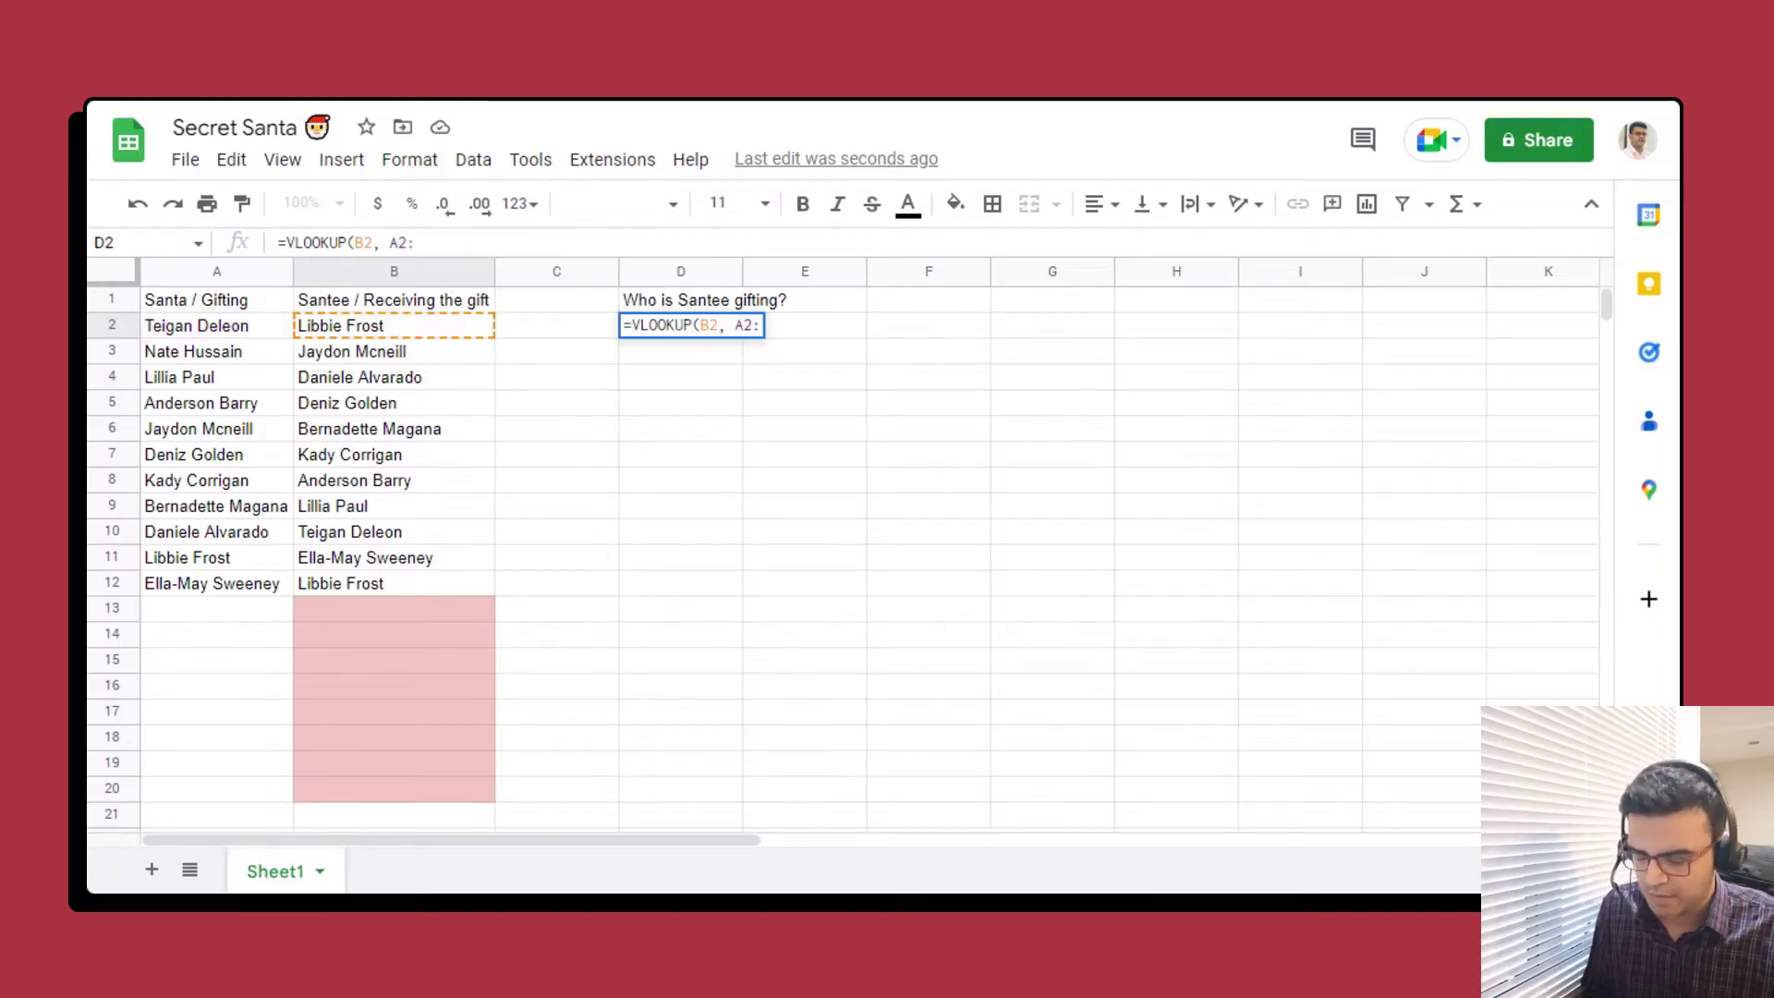
text(B12)
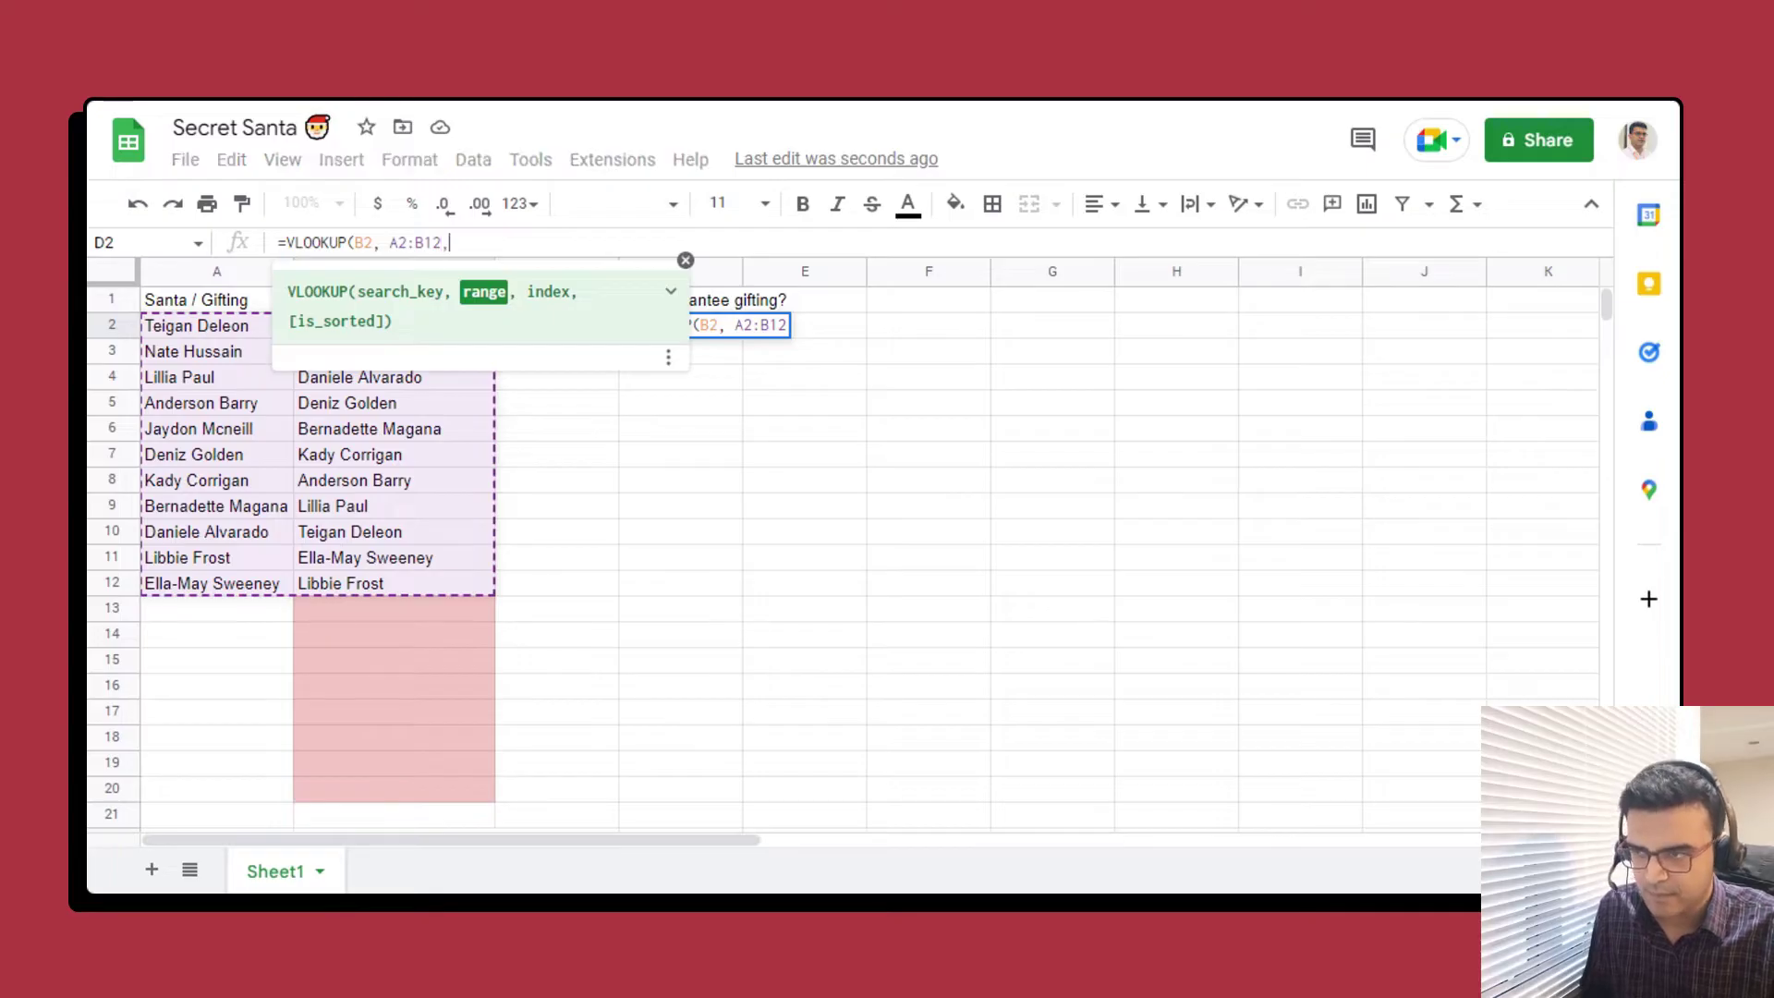
text(,)
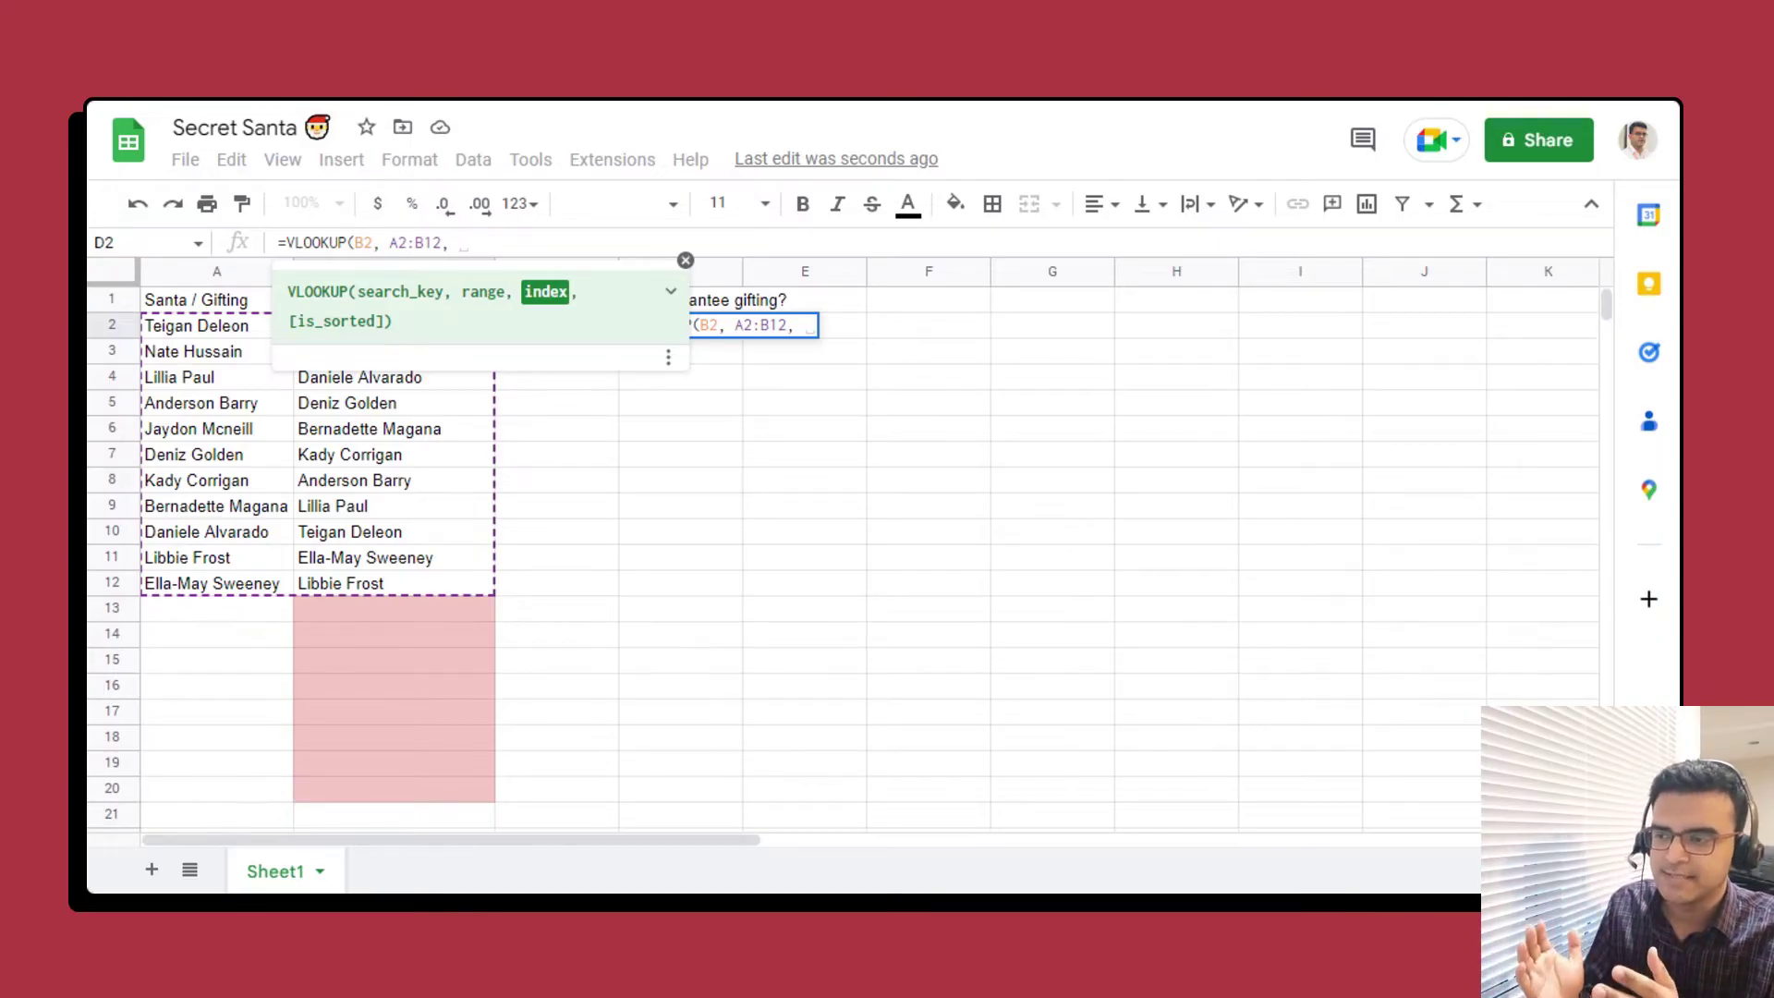
text(2)
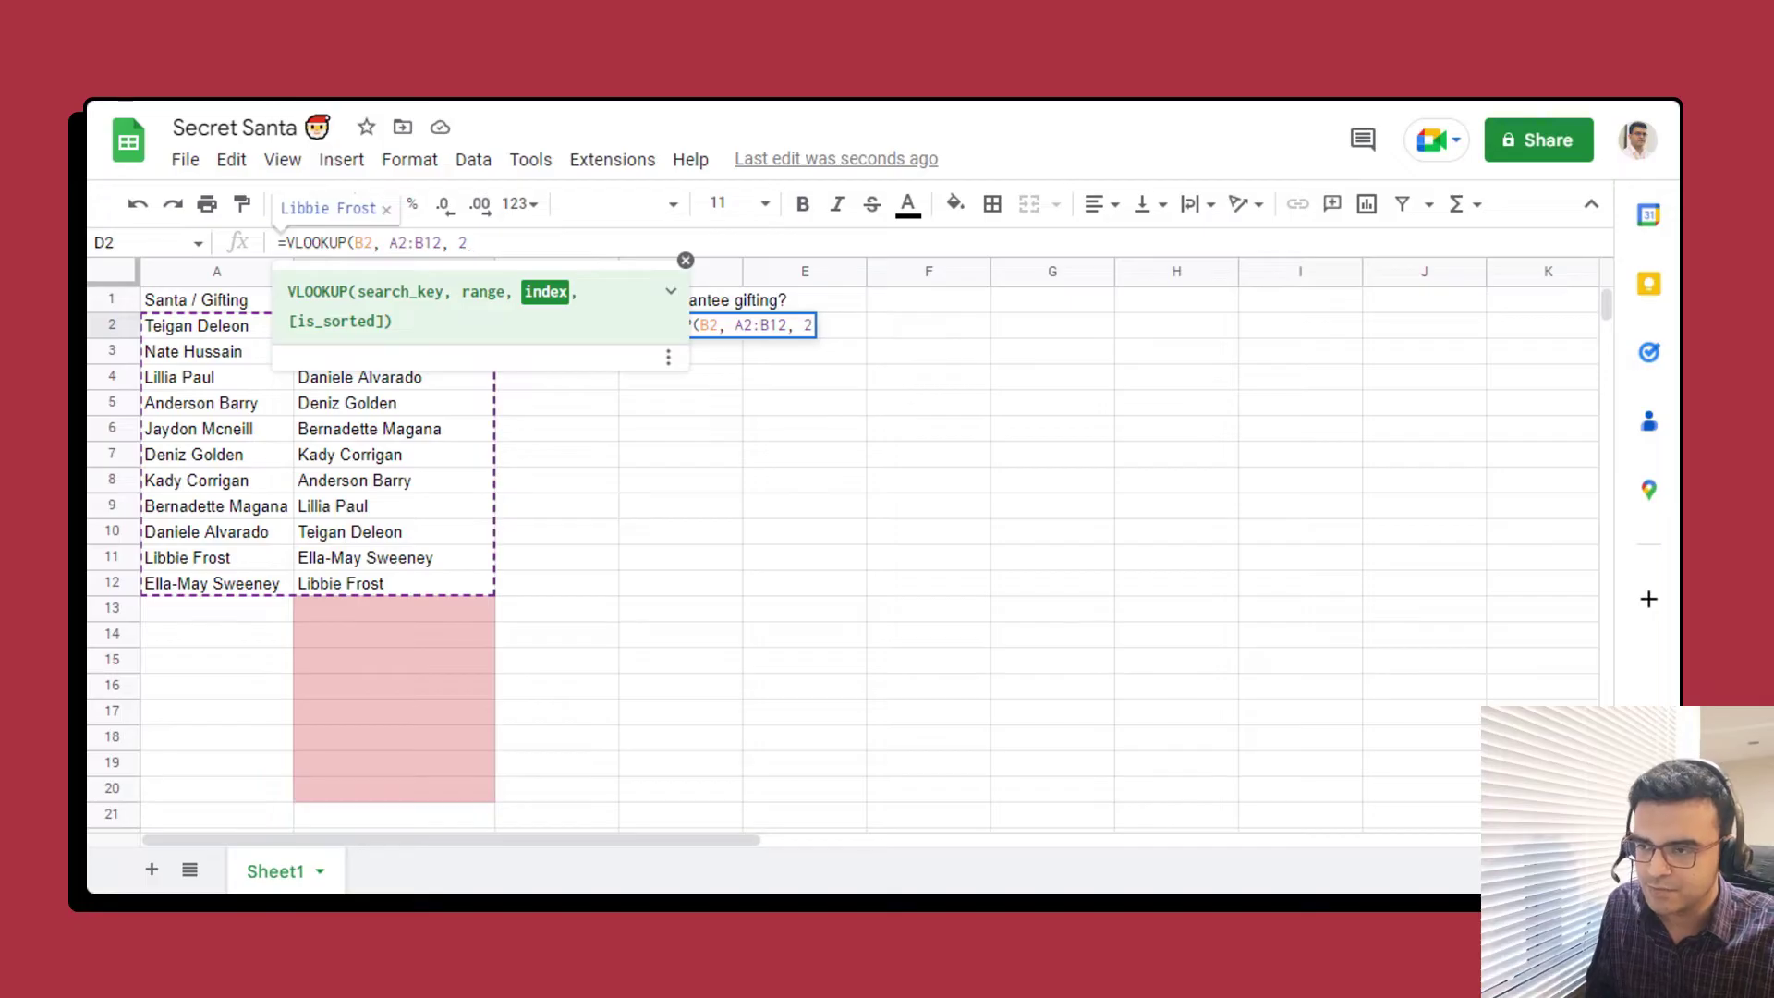
text(, fal)
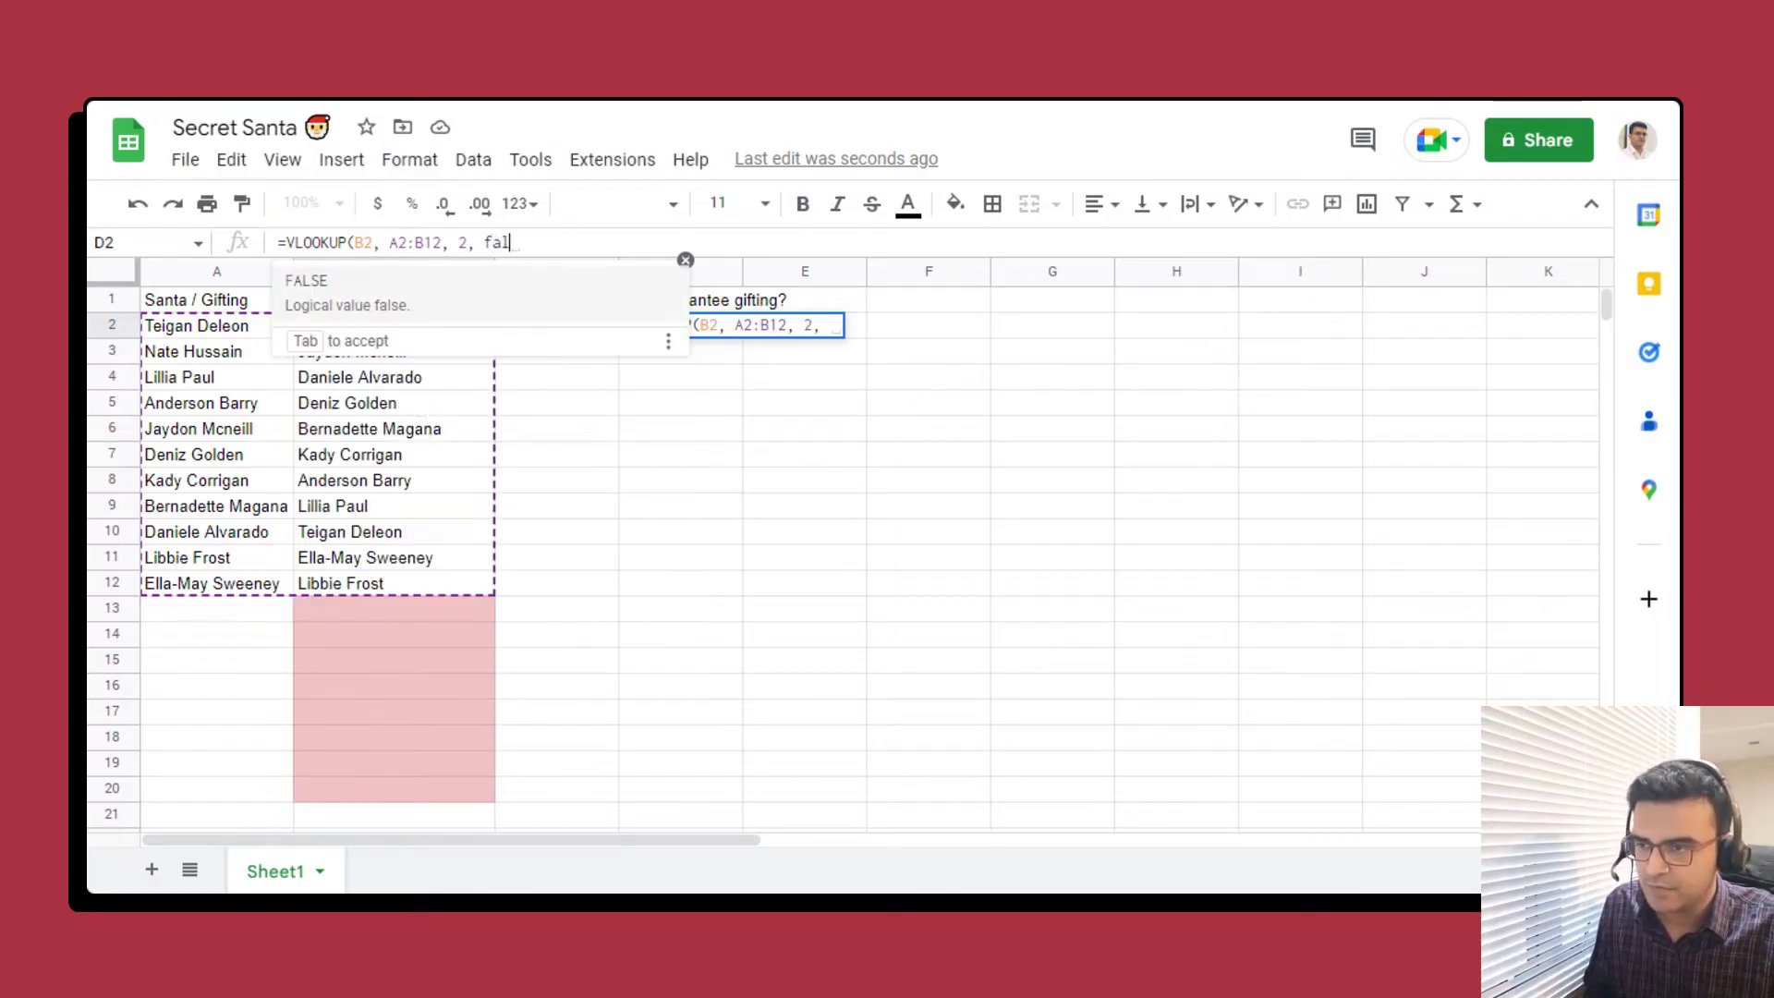
text(se))
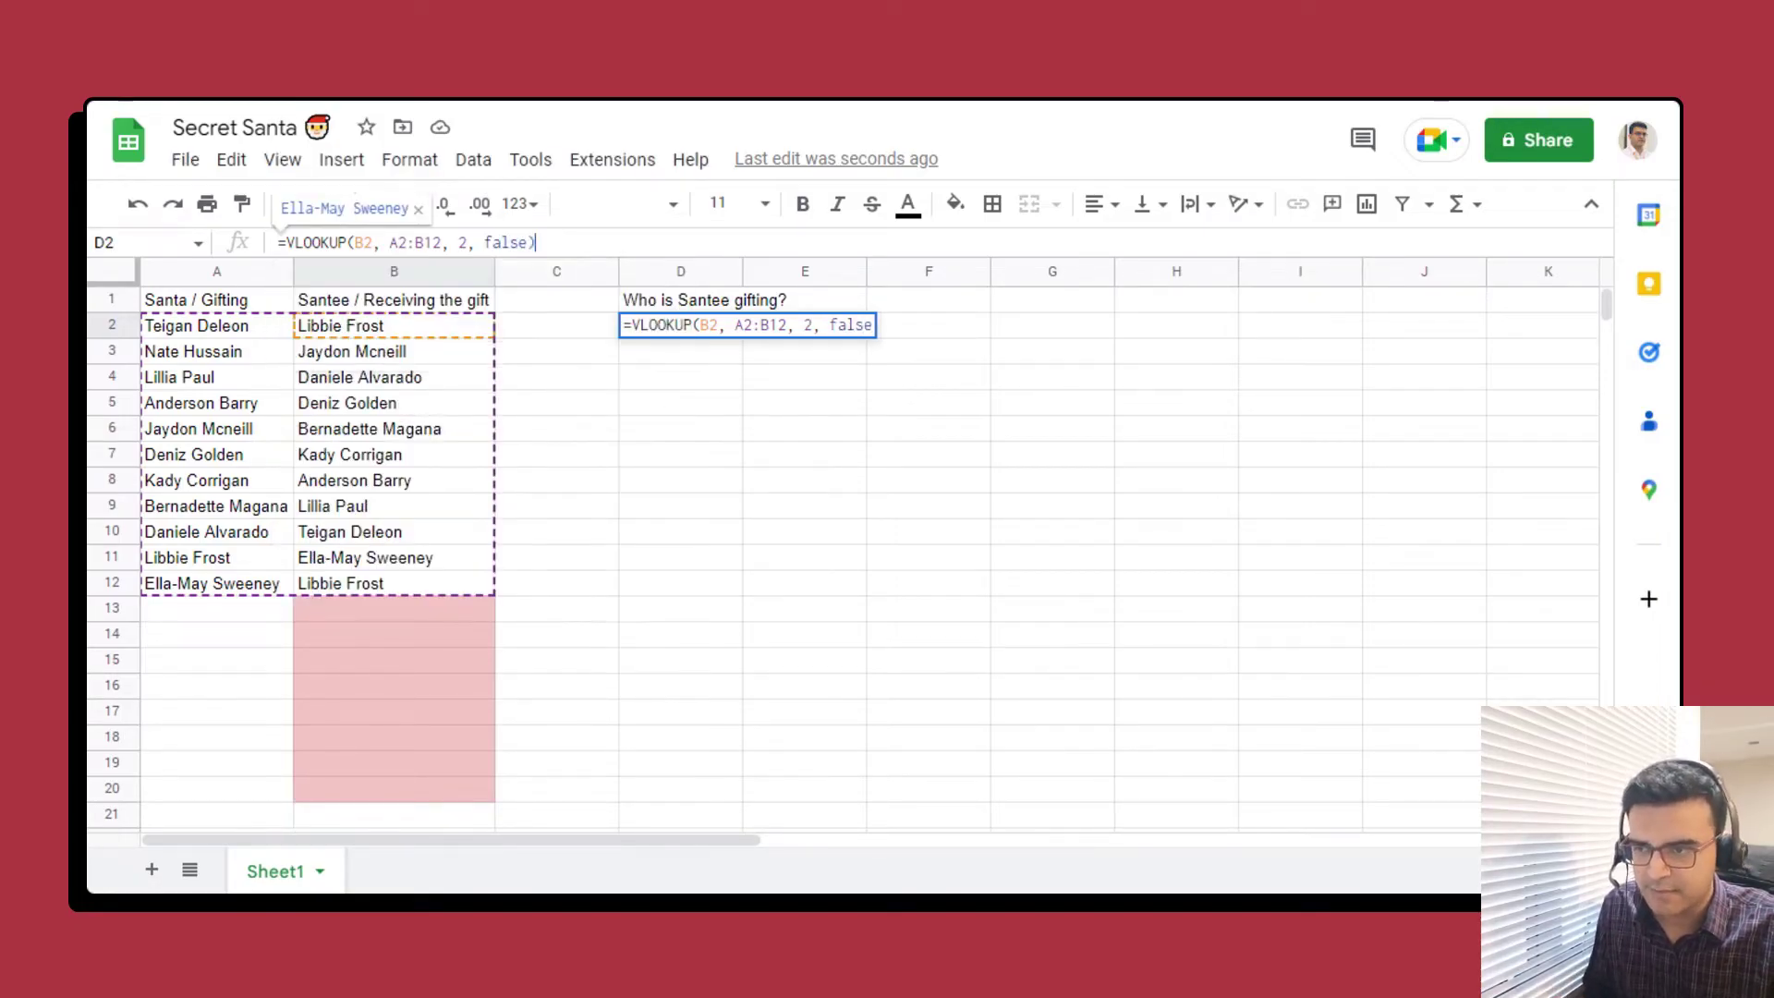
key(Return)
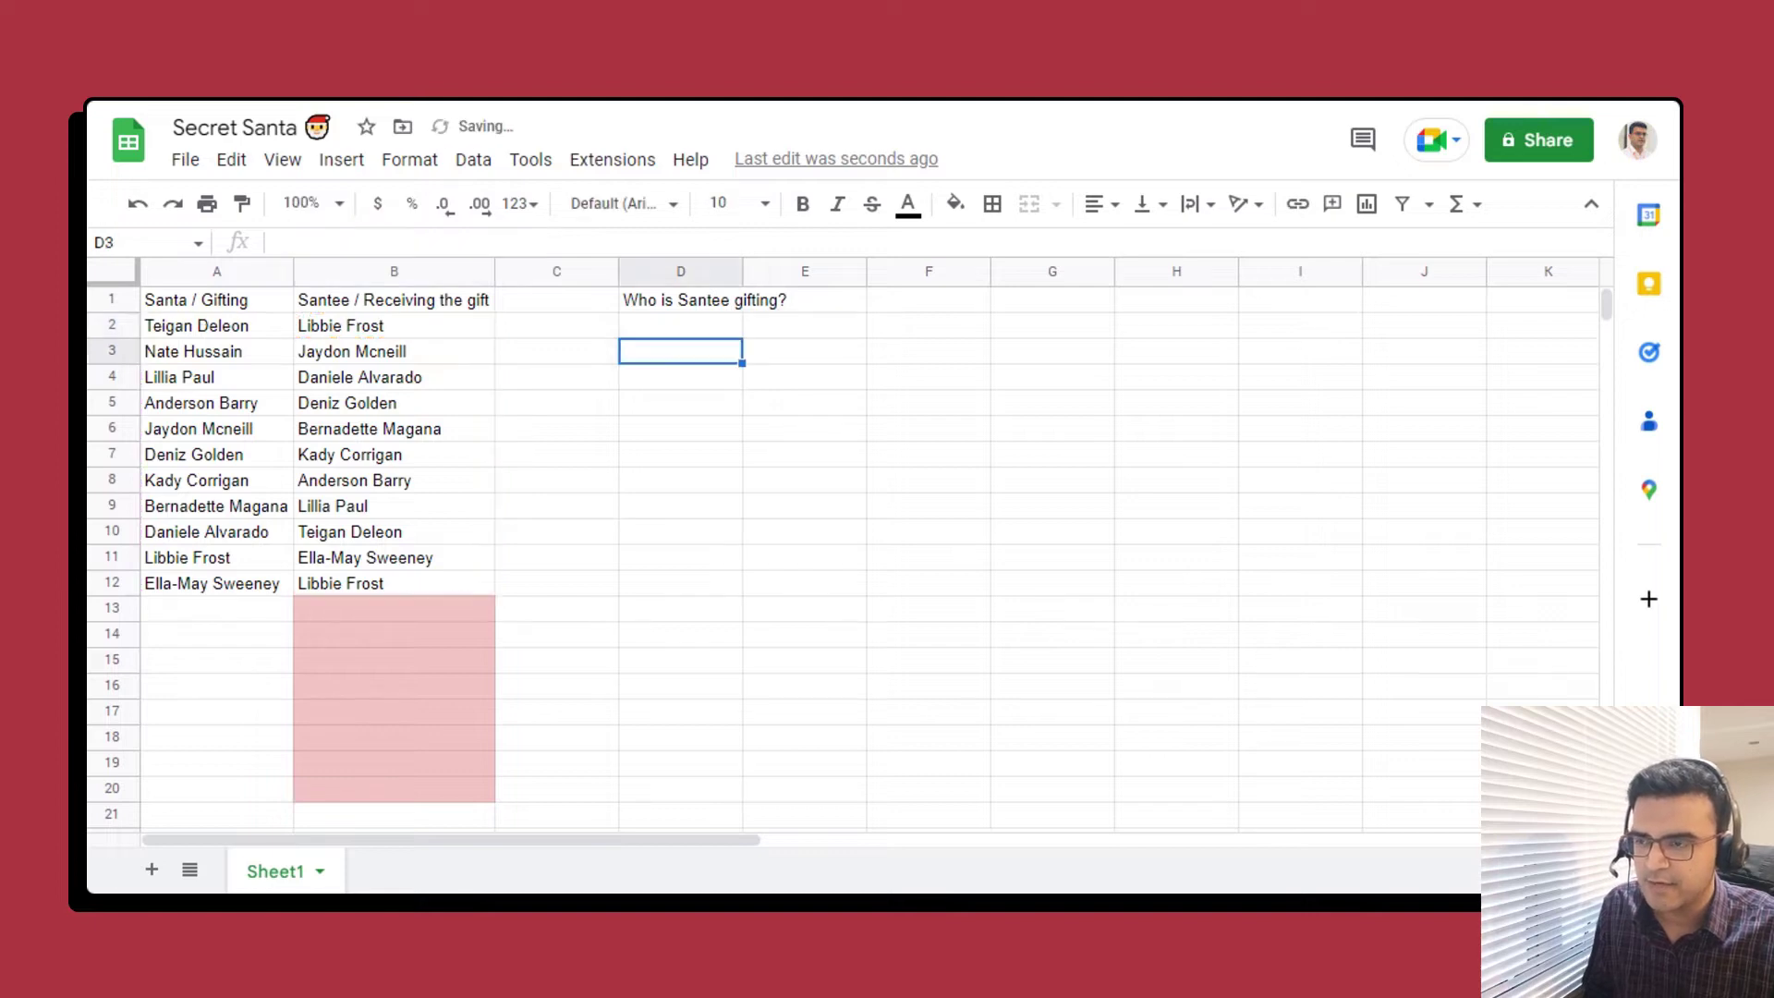
key(Up)
key(Return)
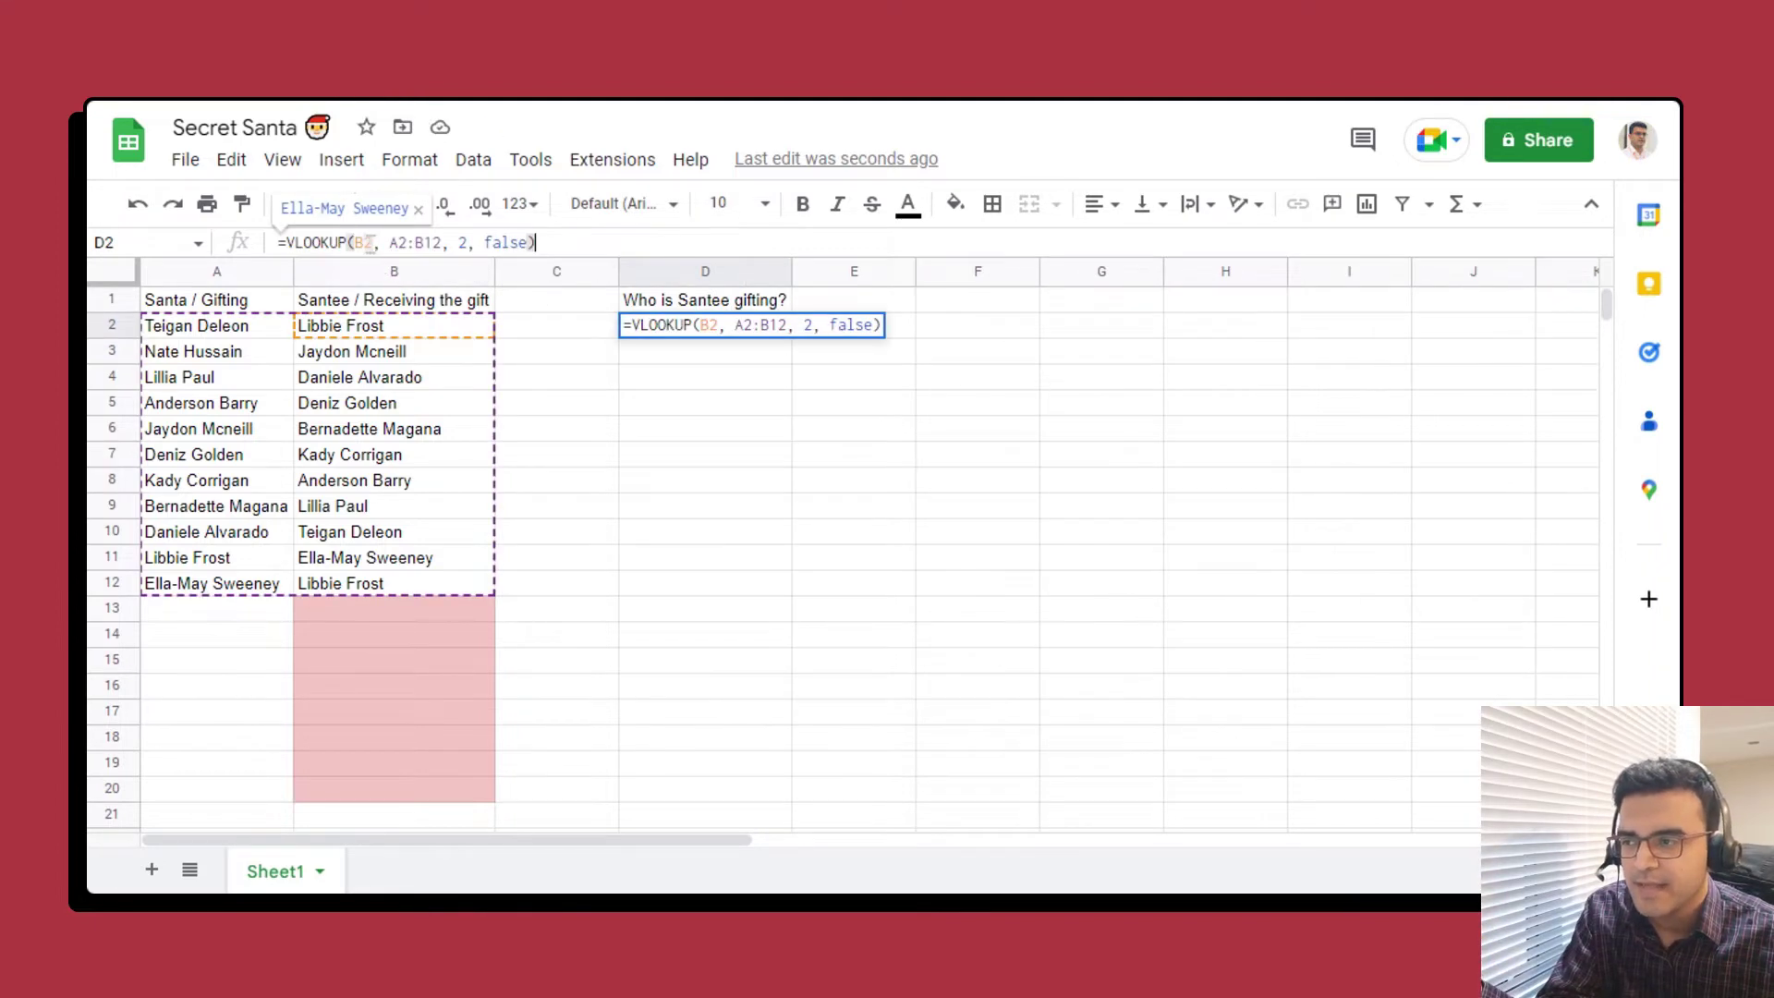
click(348, 242)
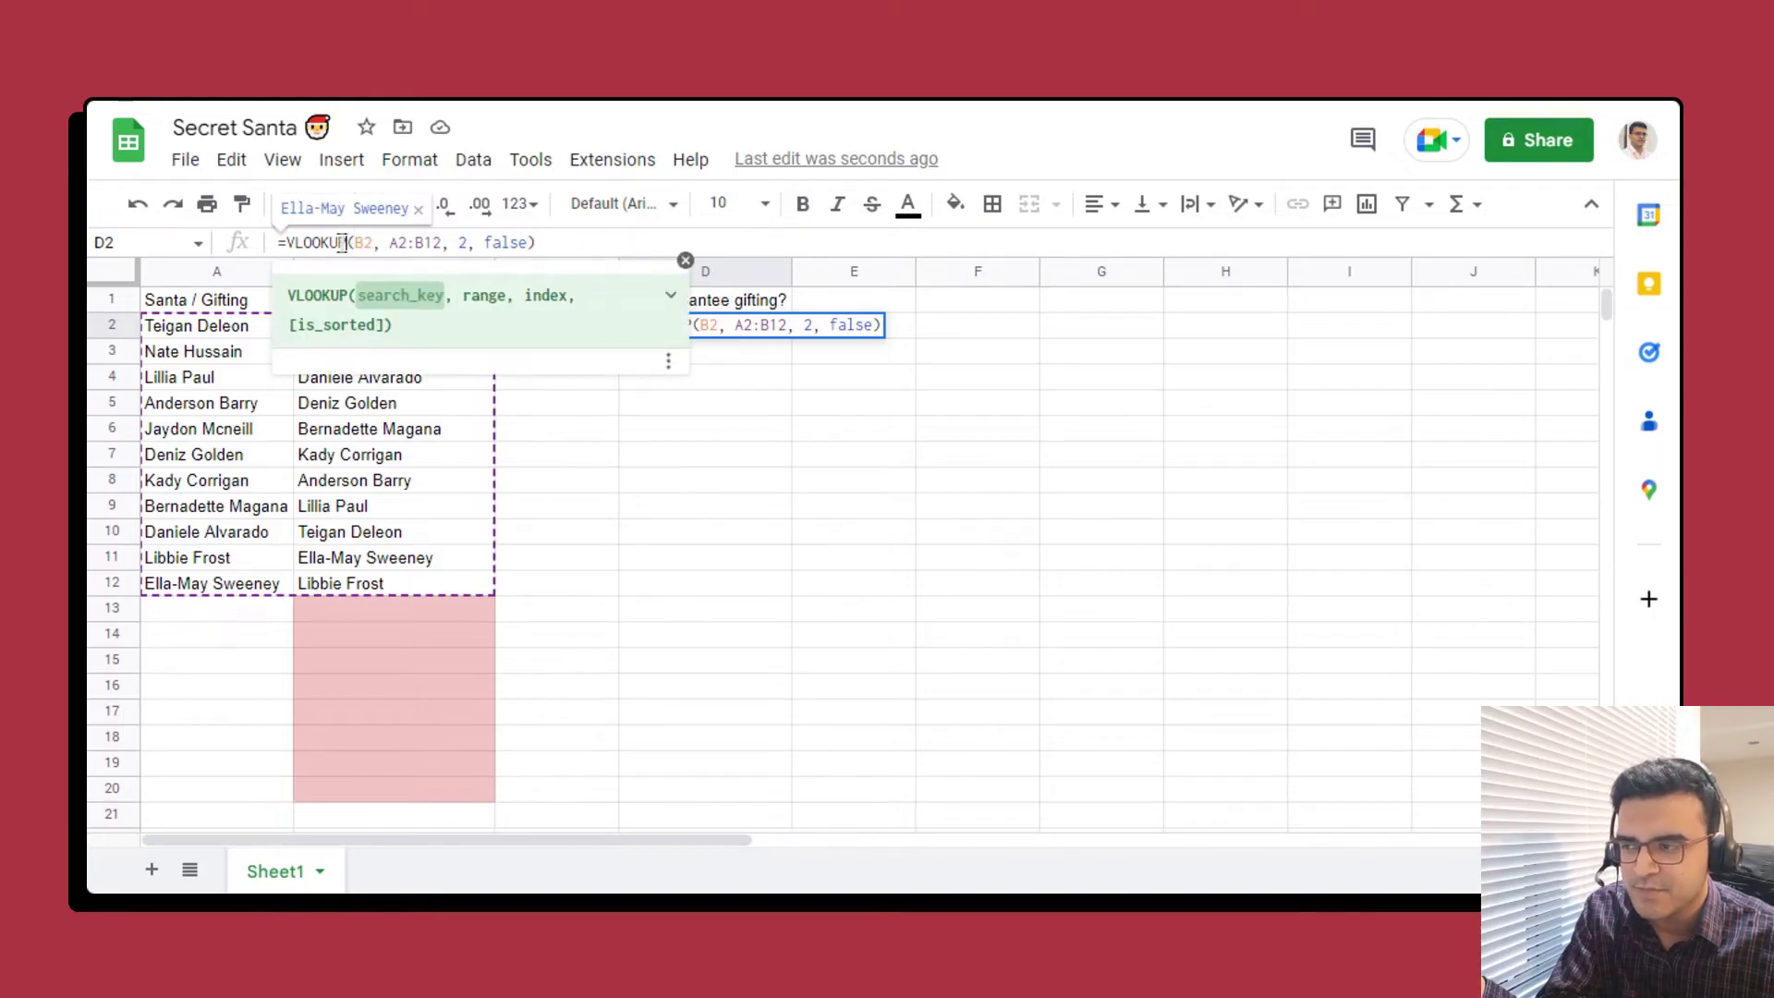
click(685, 260)
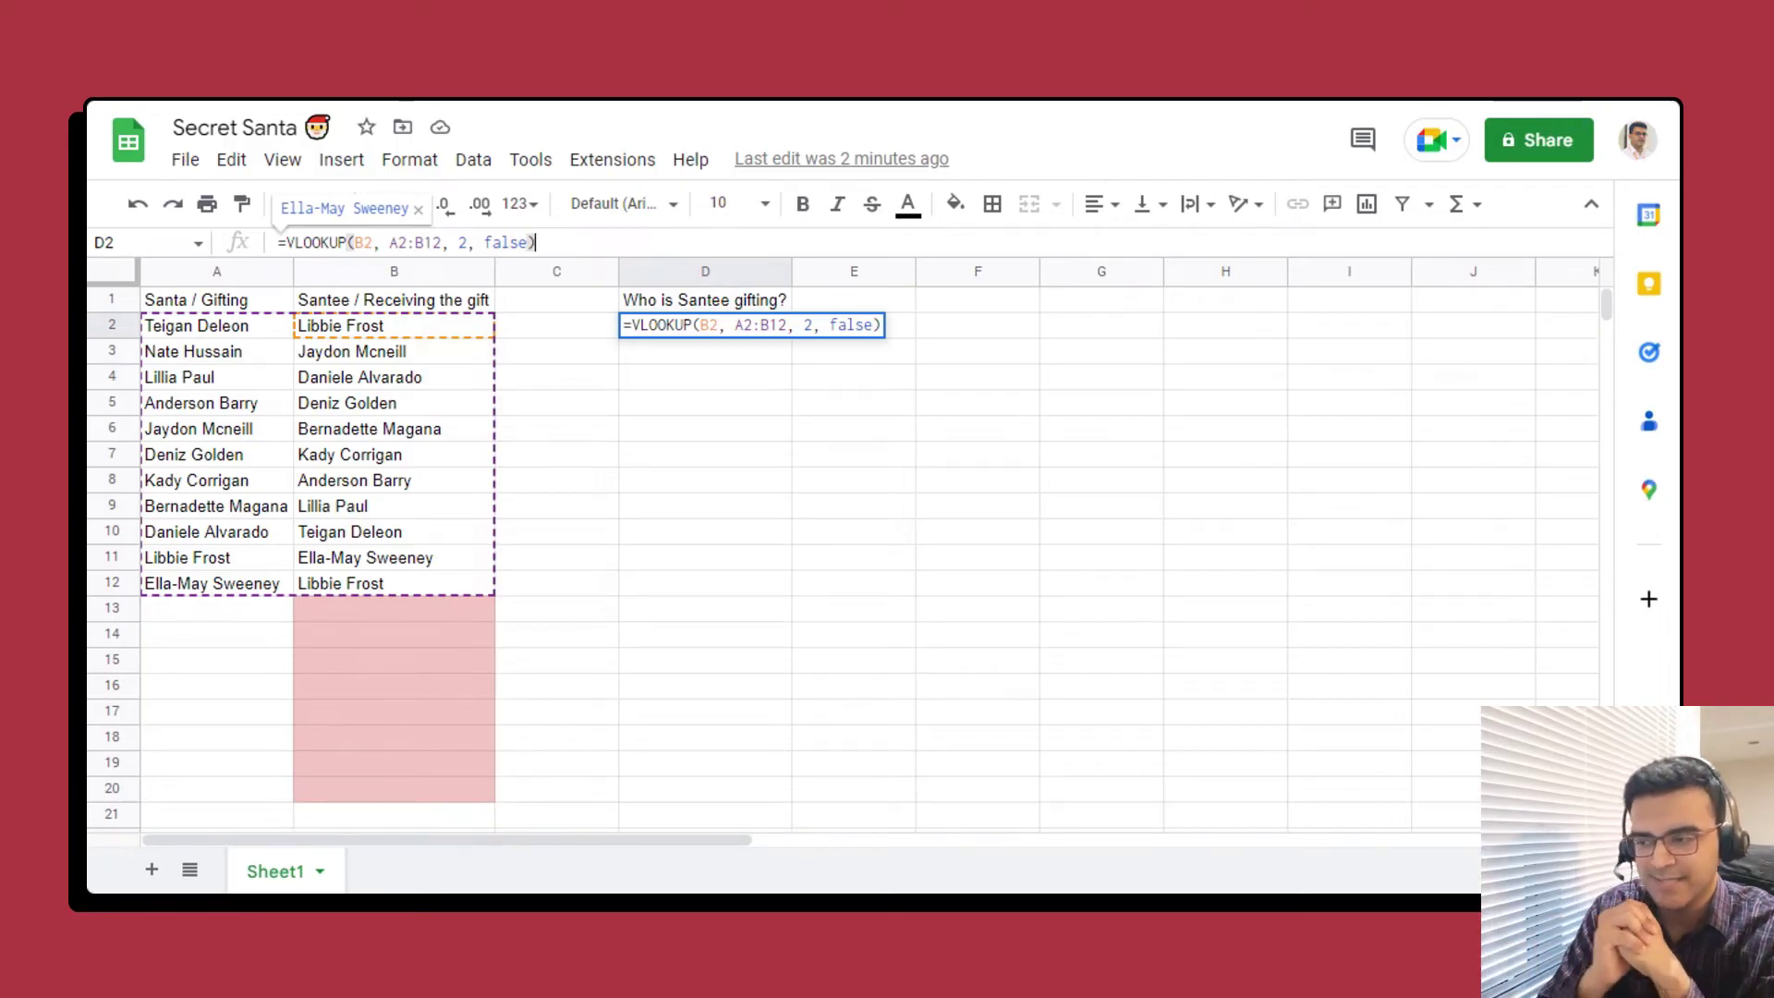
click(596, 331)
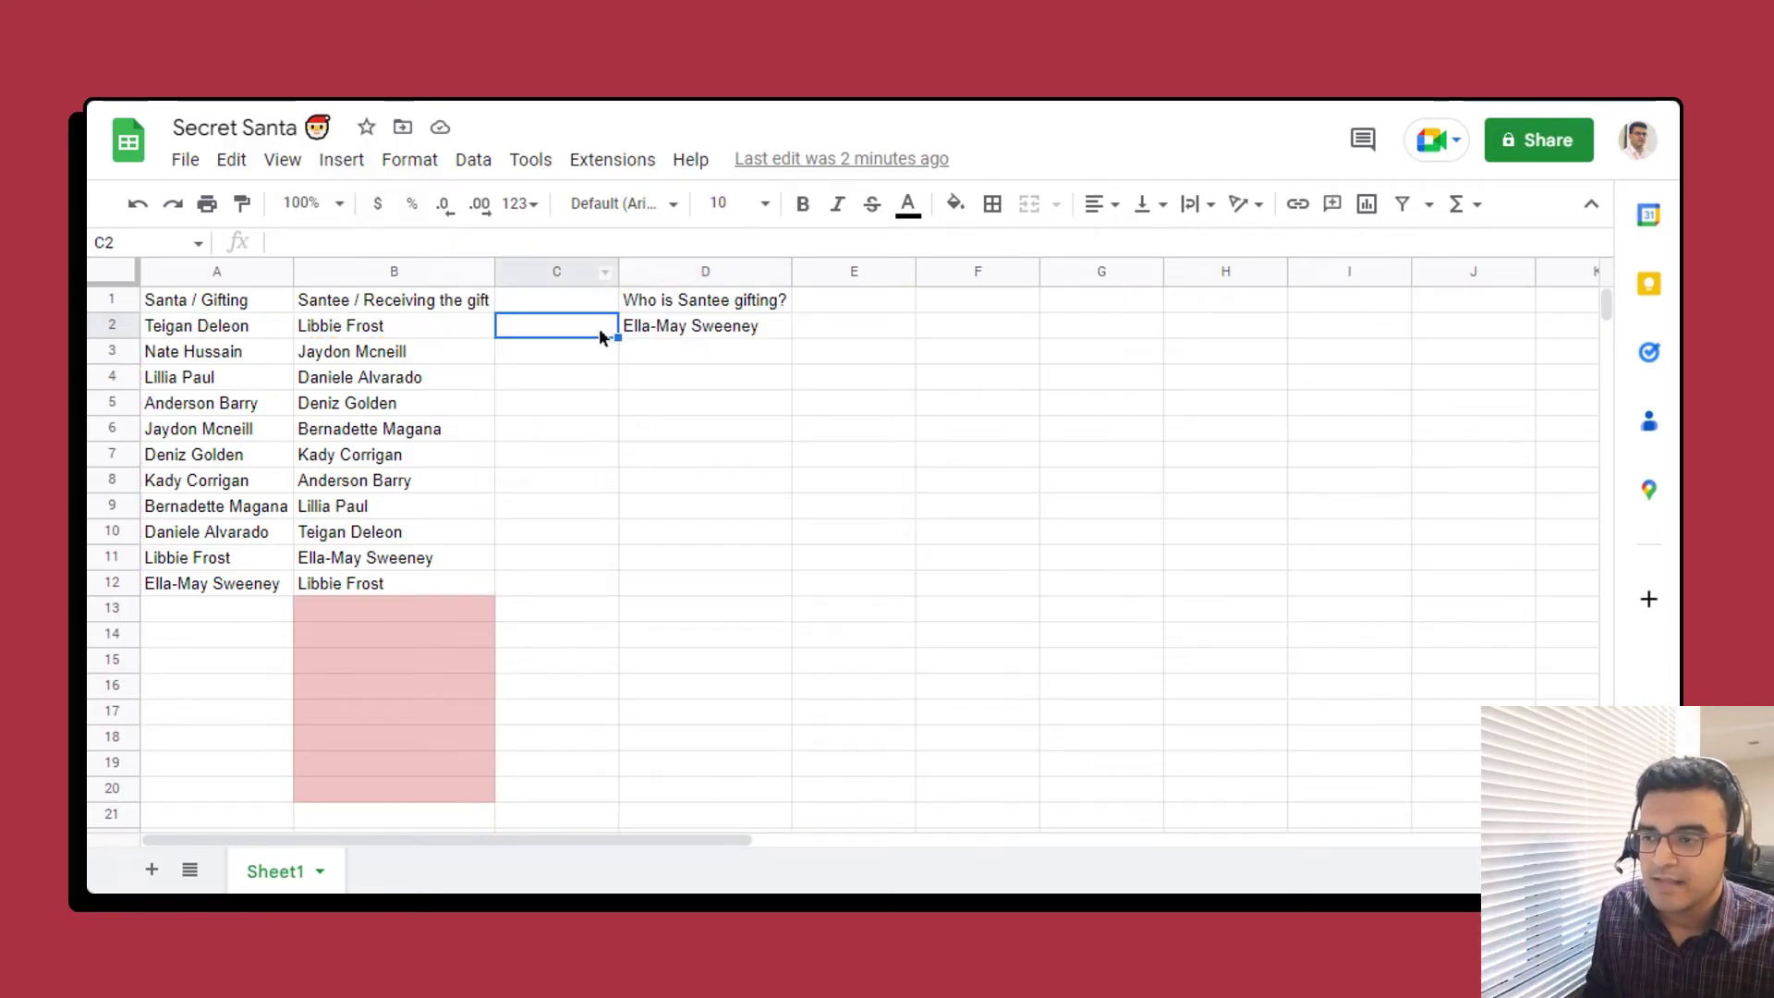
click(702, 333)
drag(790, 336, 795, 591)
click(854, 558)
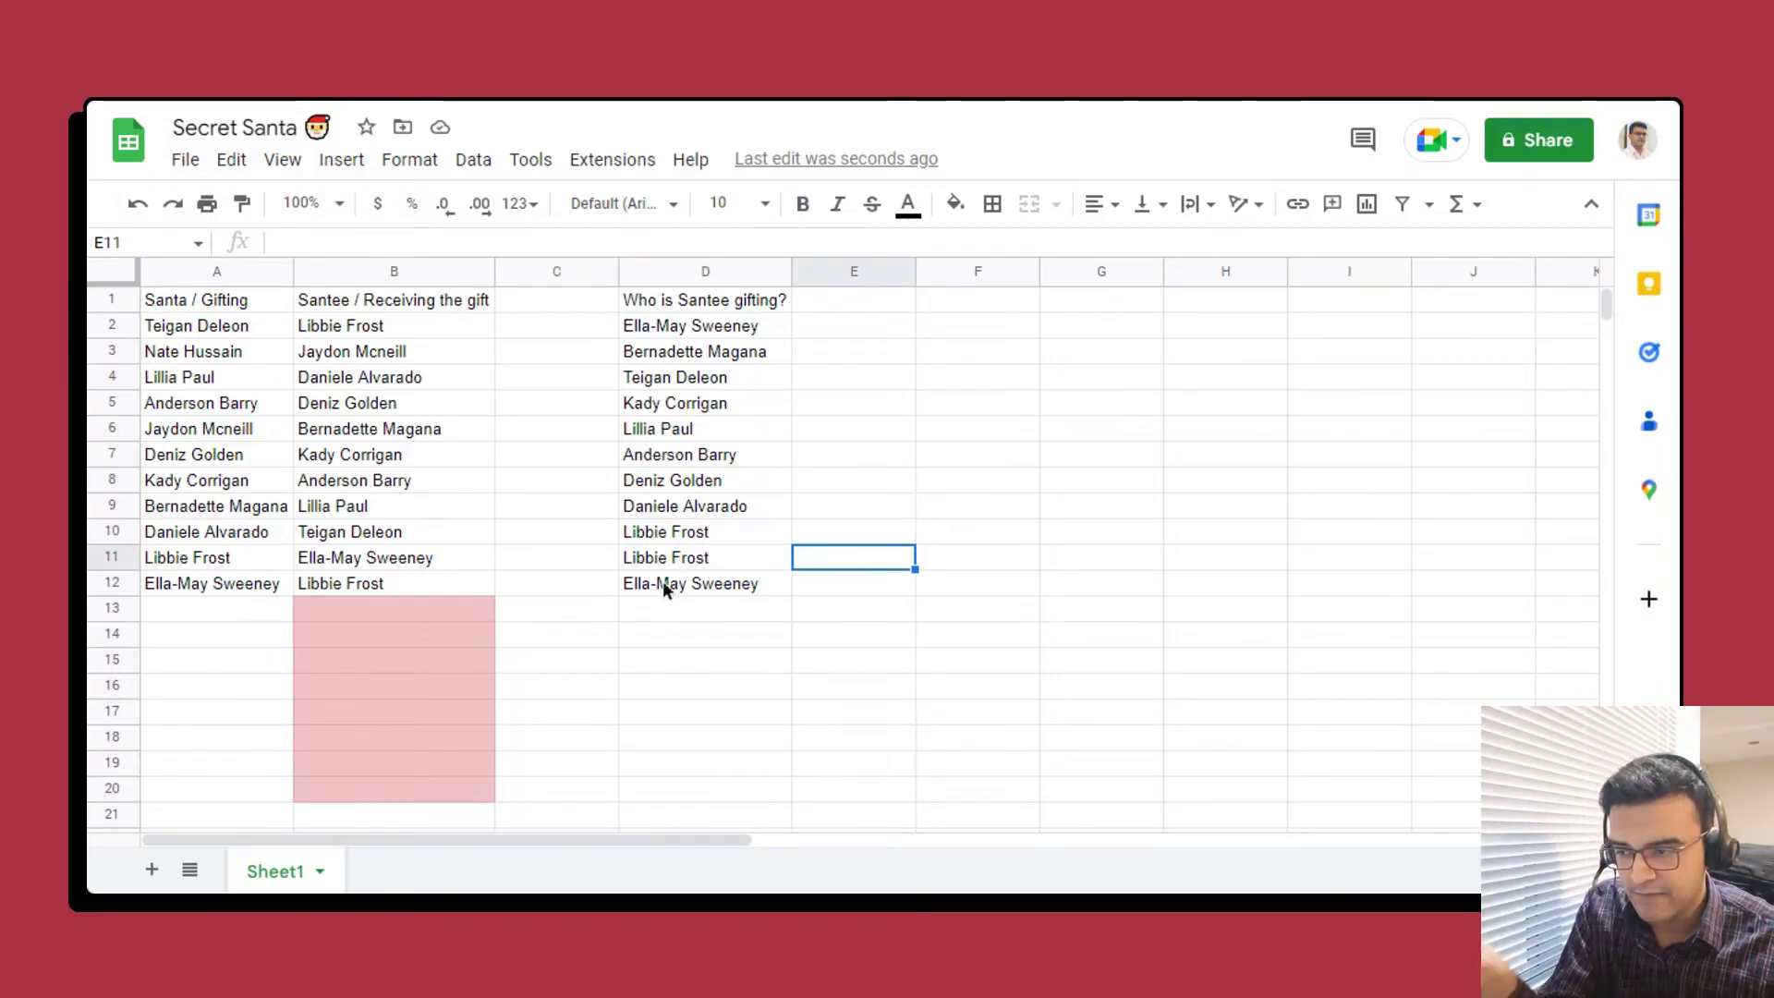
click(218, 557)
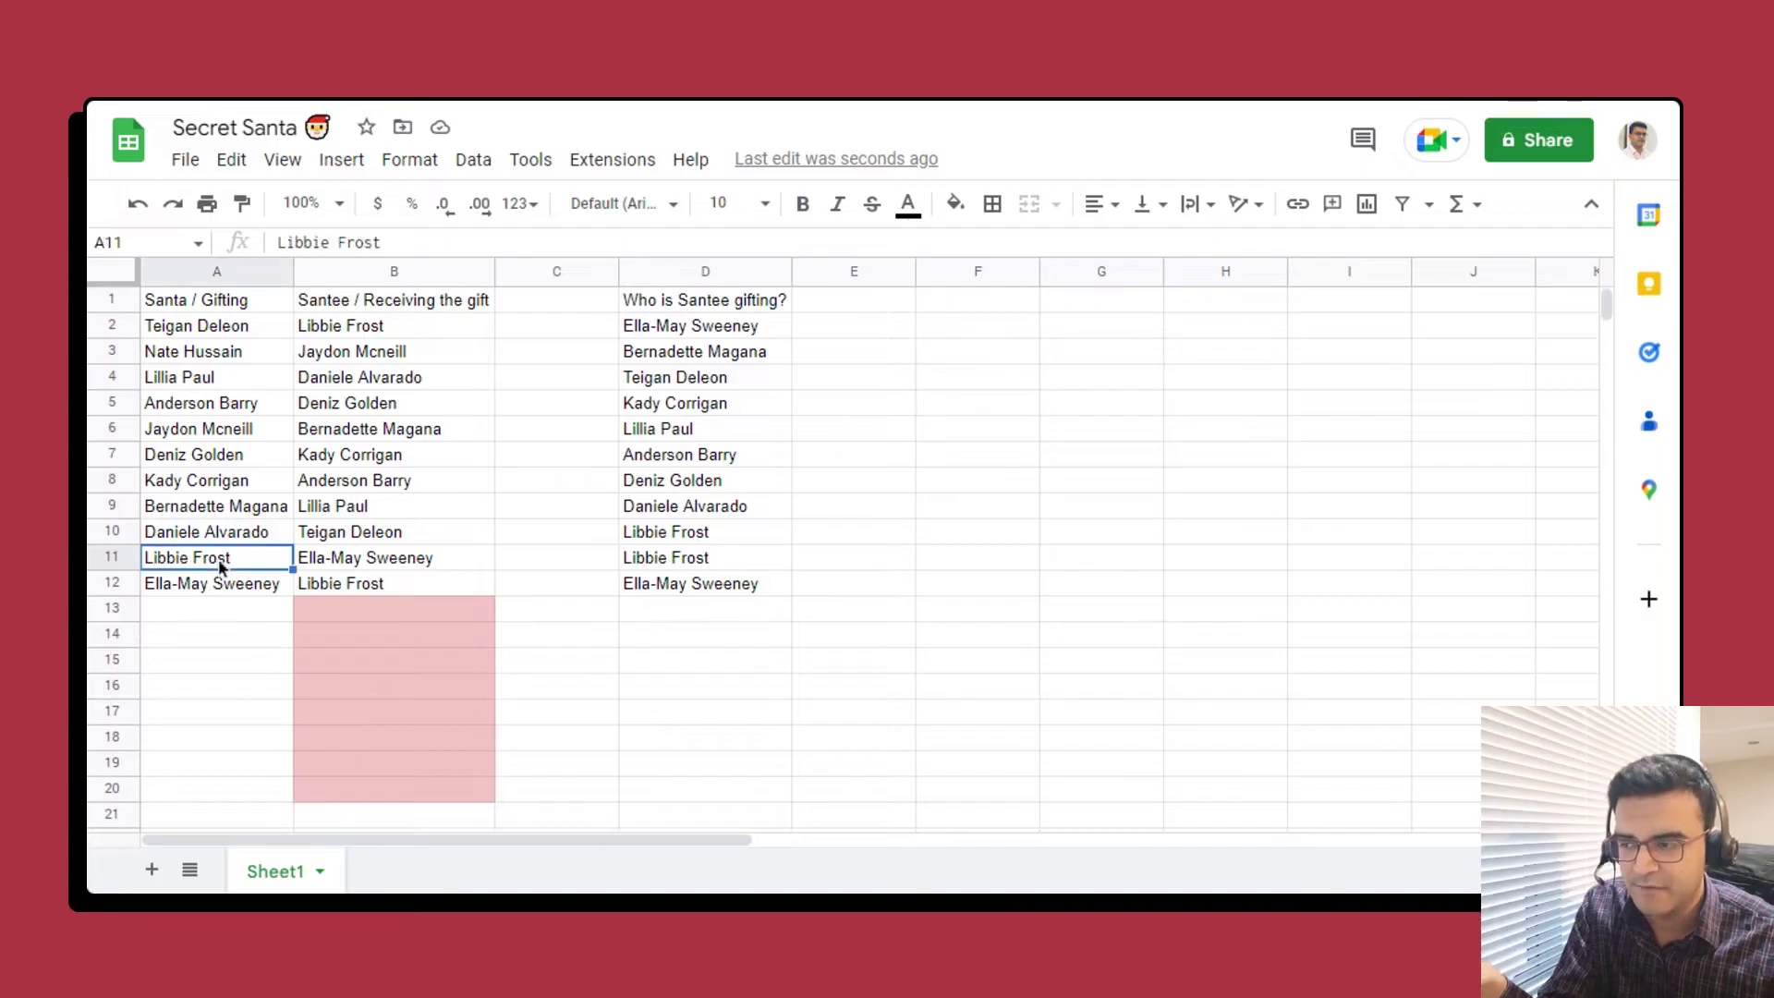
click(381, 567)
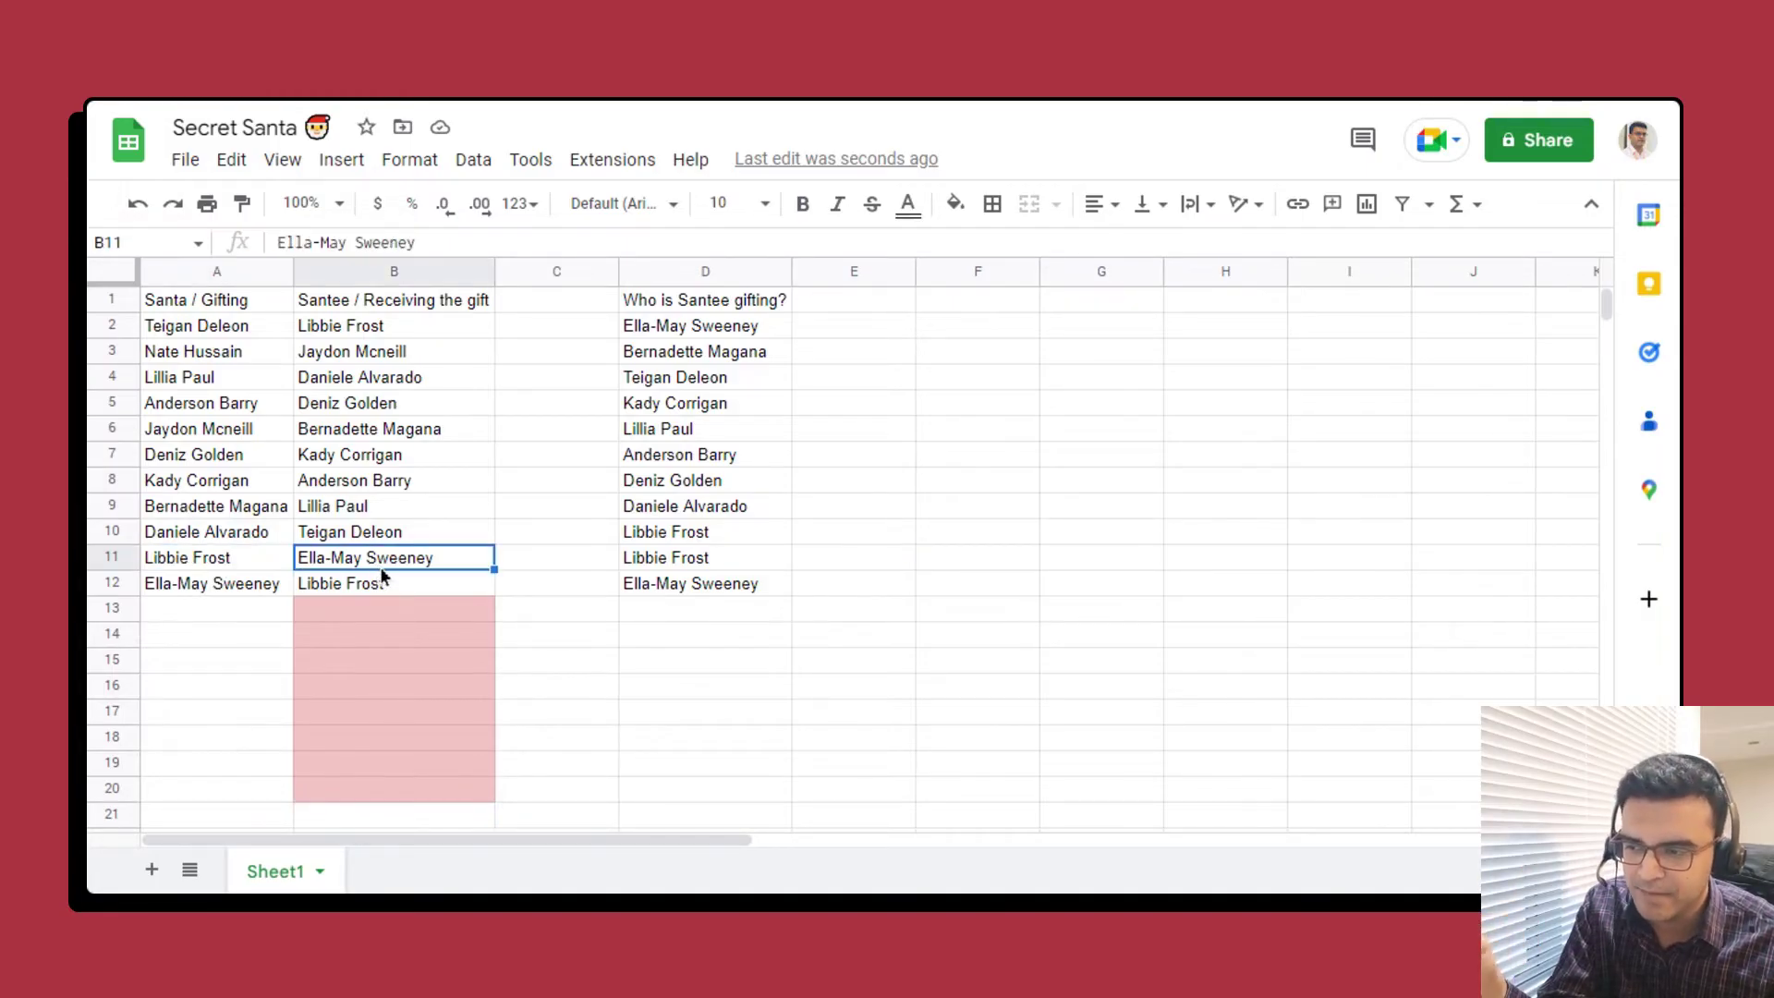
click(684, 564)
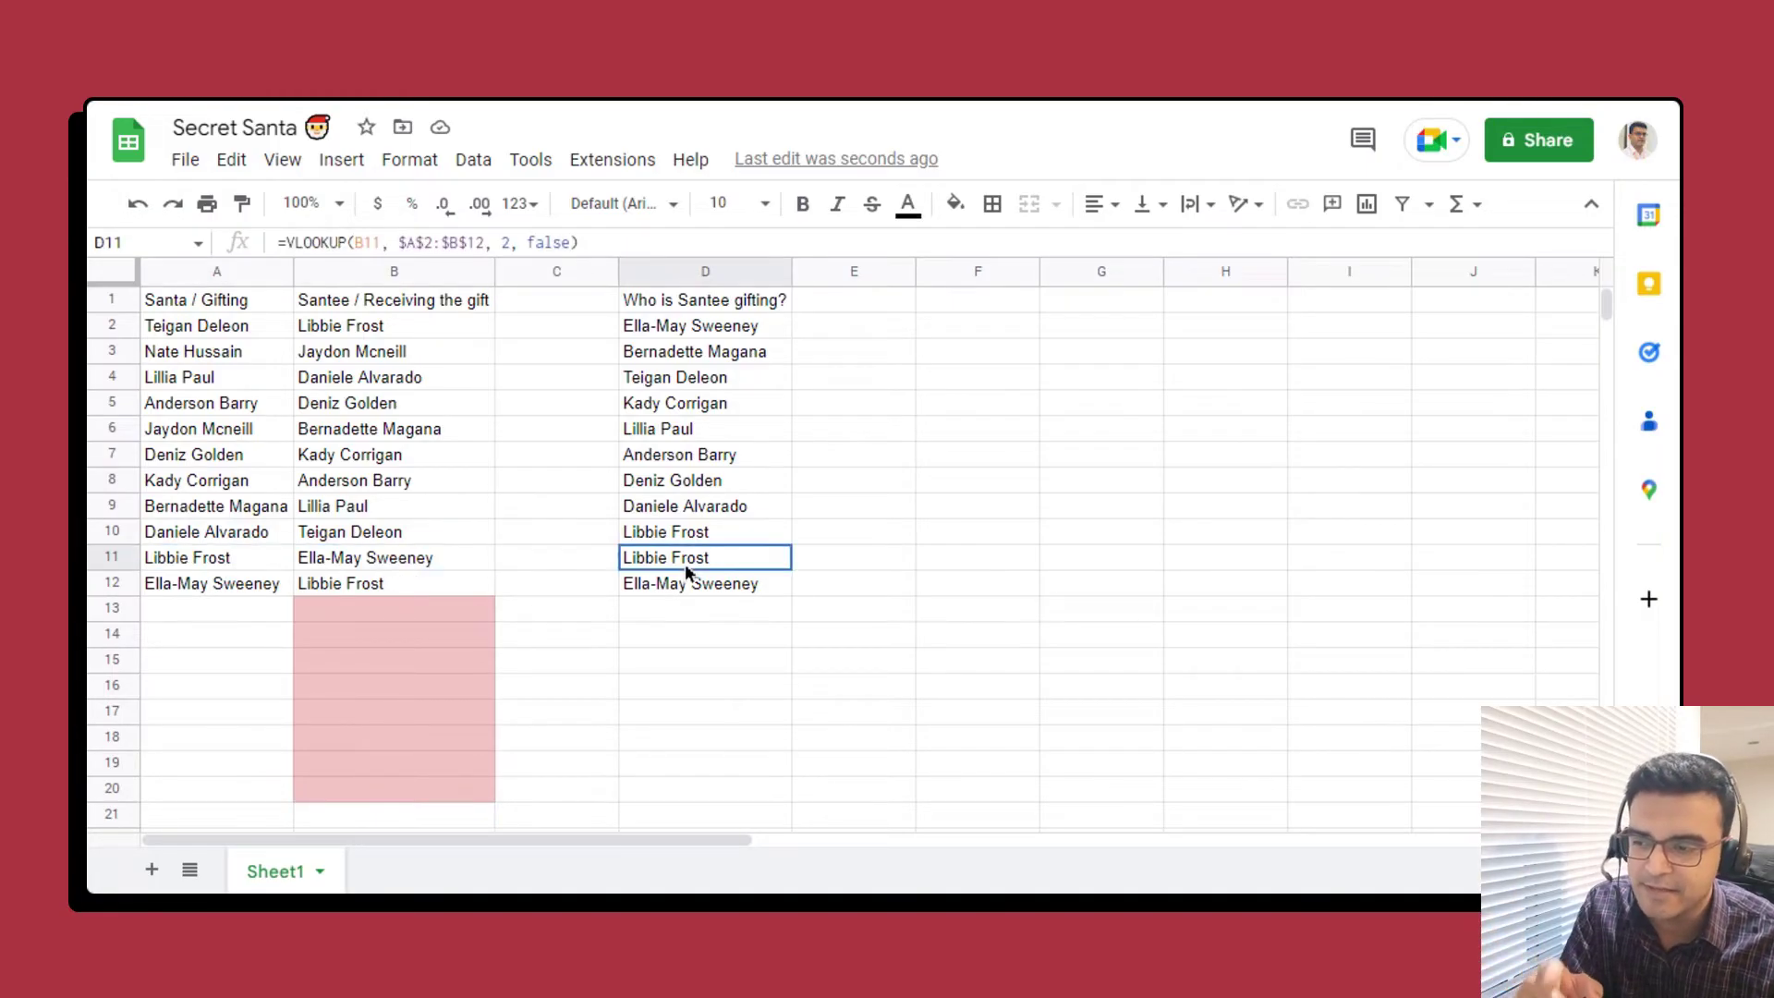
drag(236, 560, 709, 592)
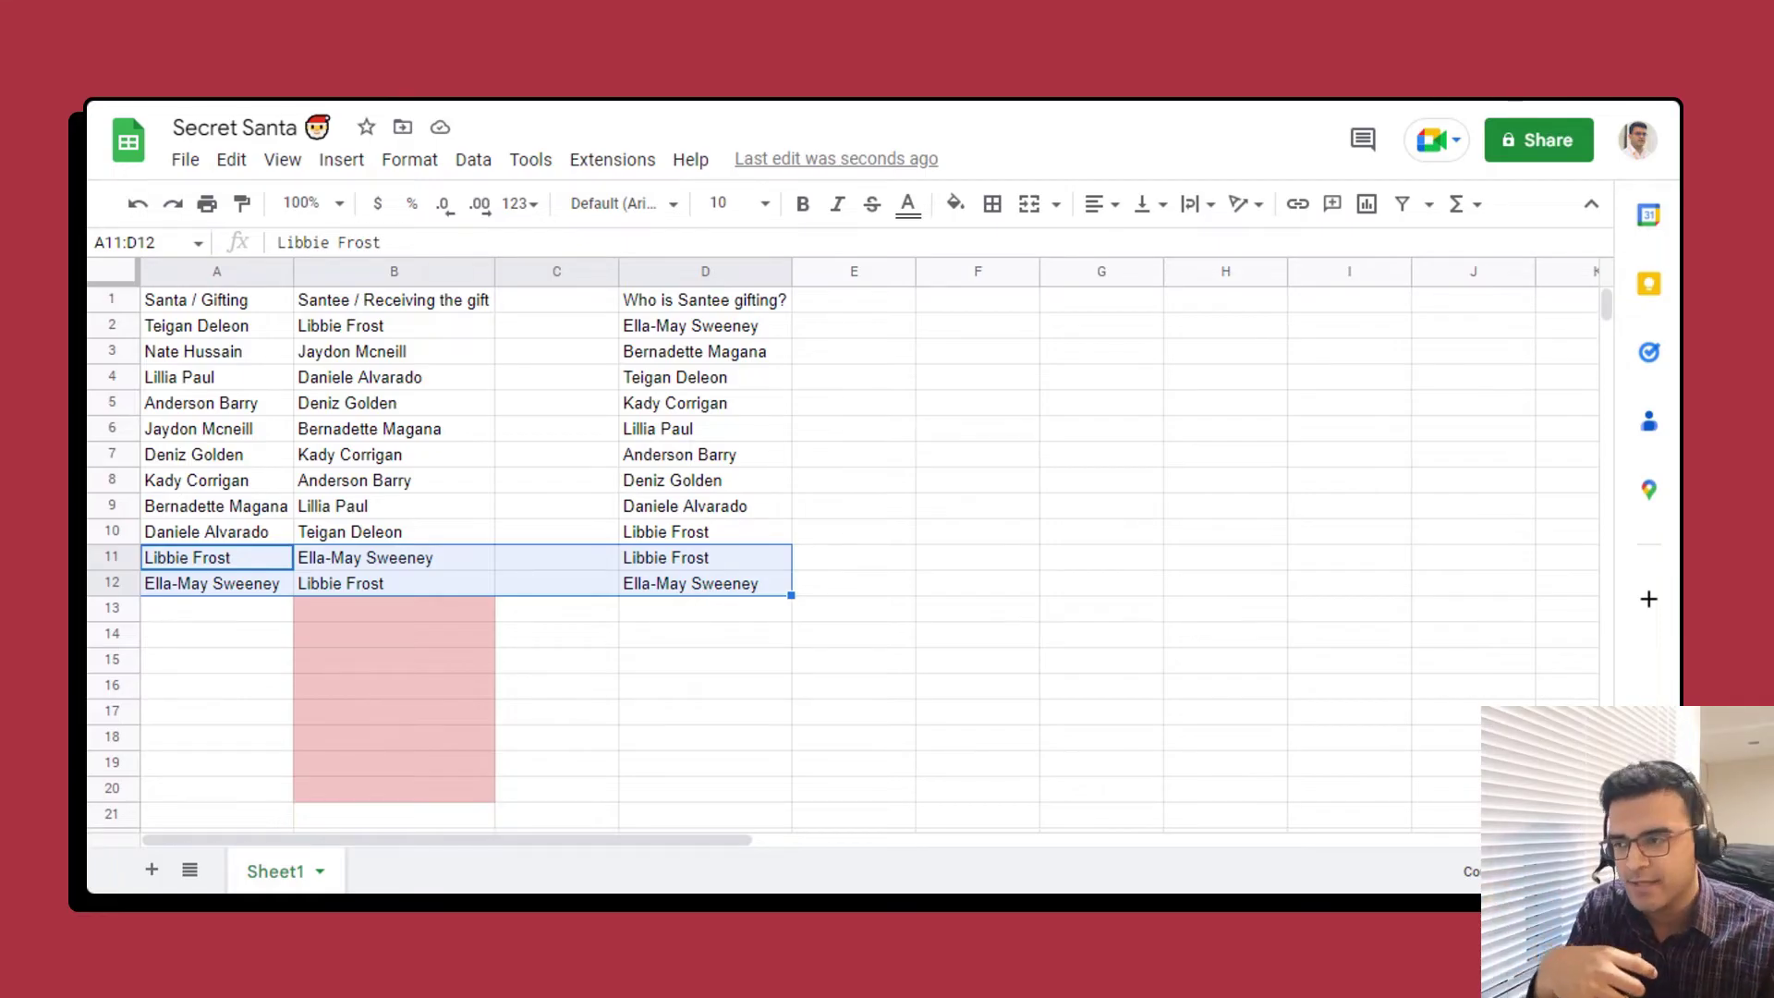
click(373, 272)
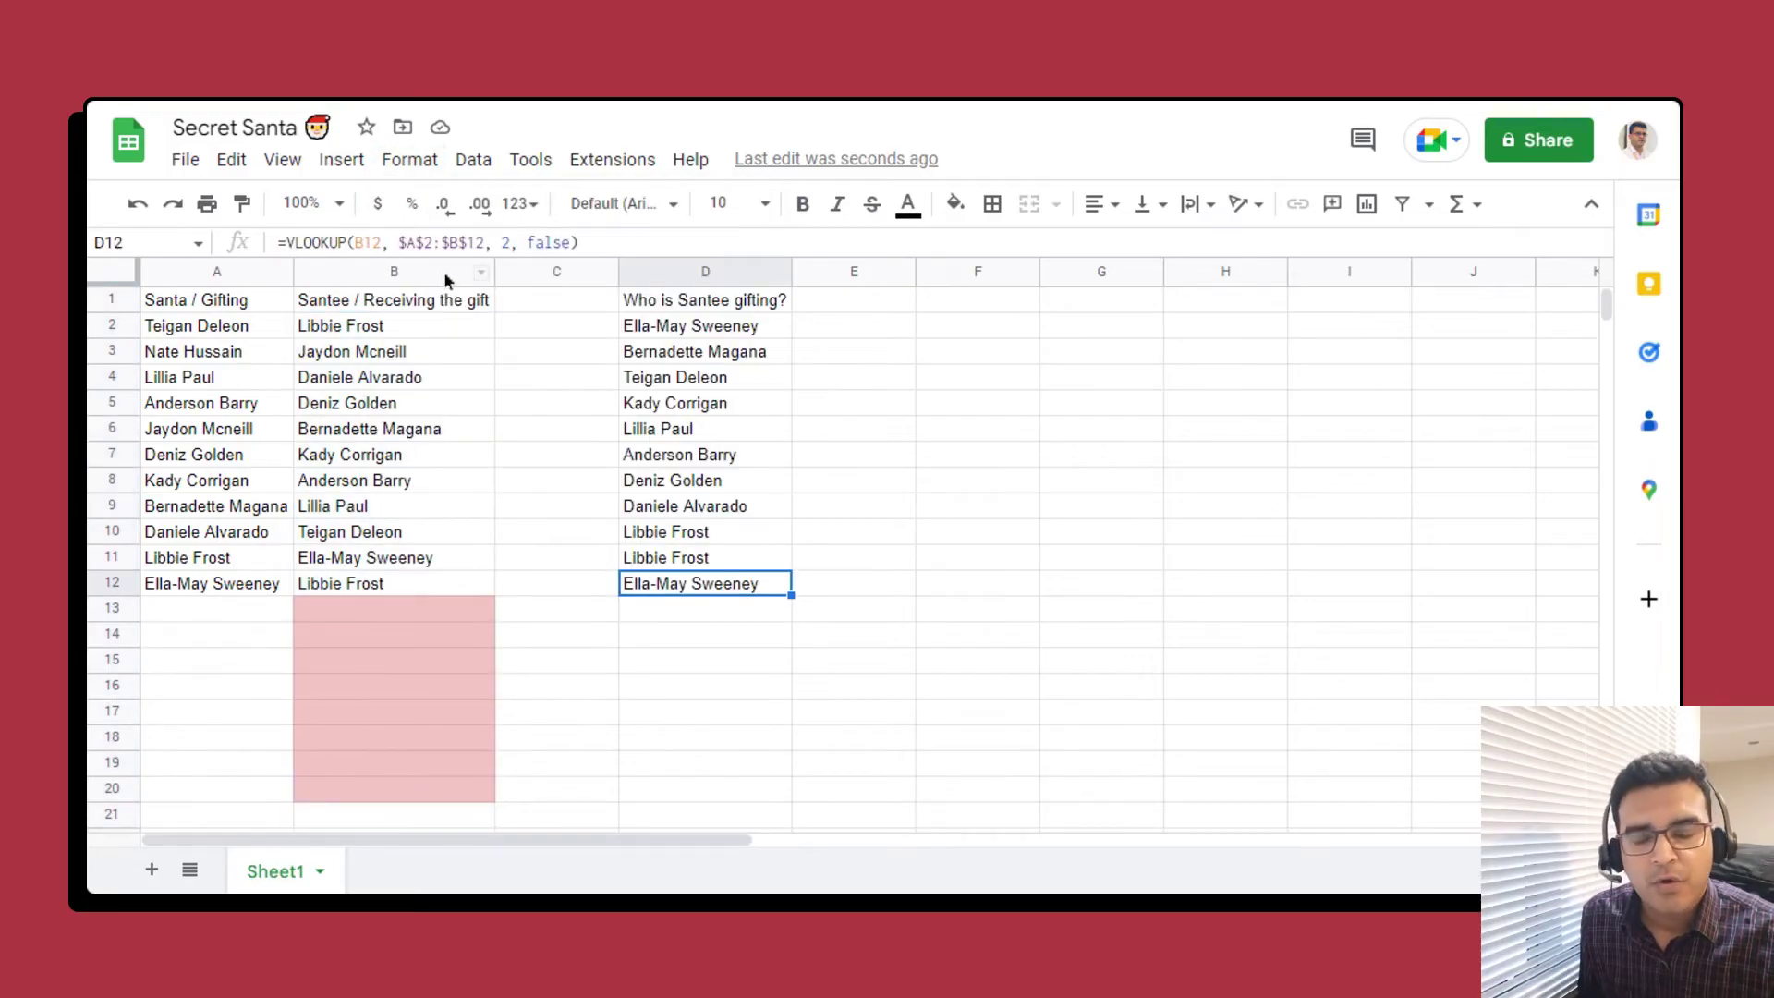
Start a new conditional formatting rule on column B with range B1:B20
click(440, 274)
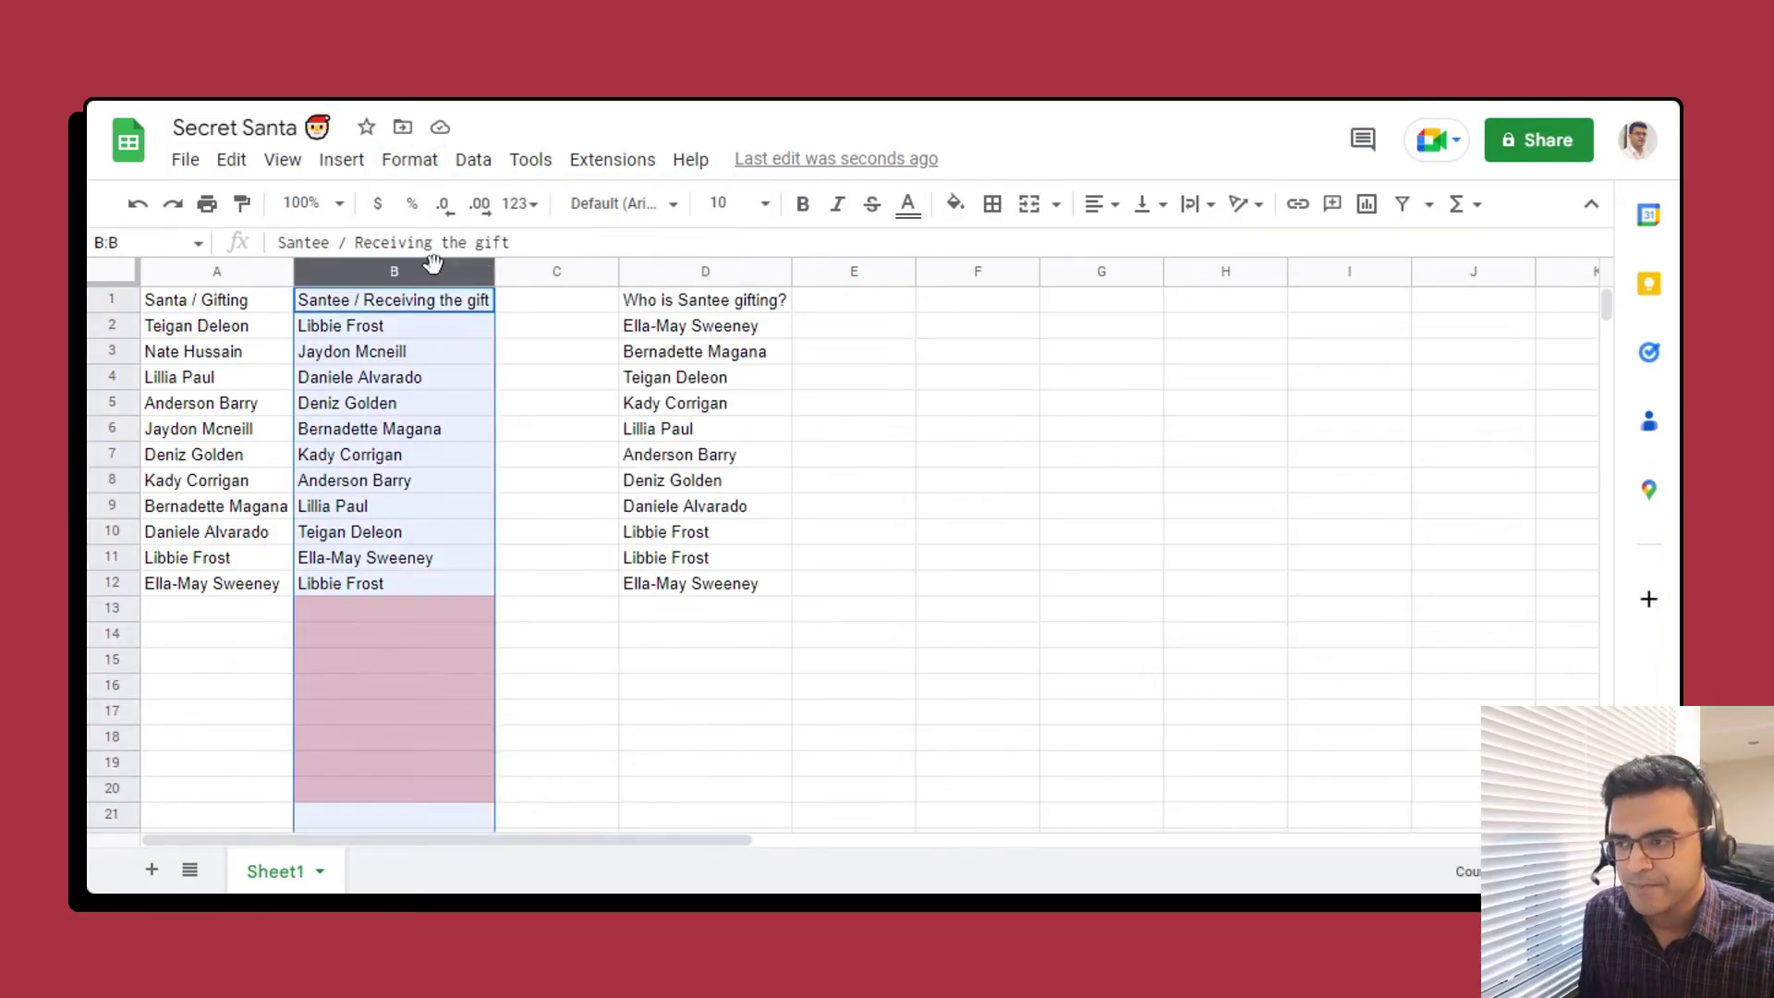
click(431, 163)
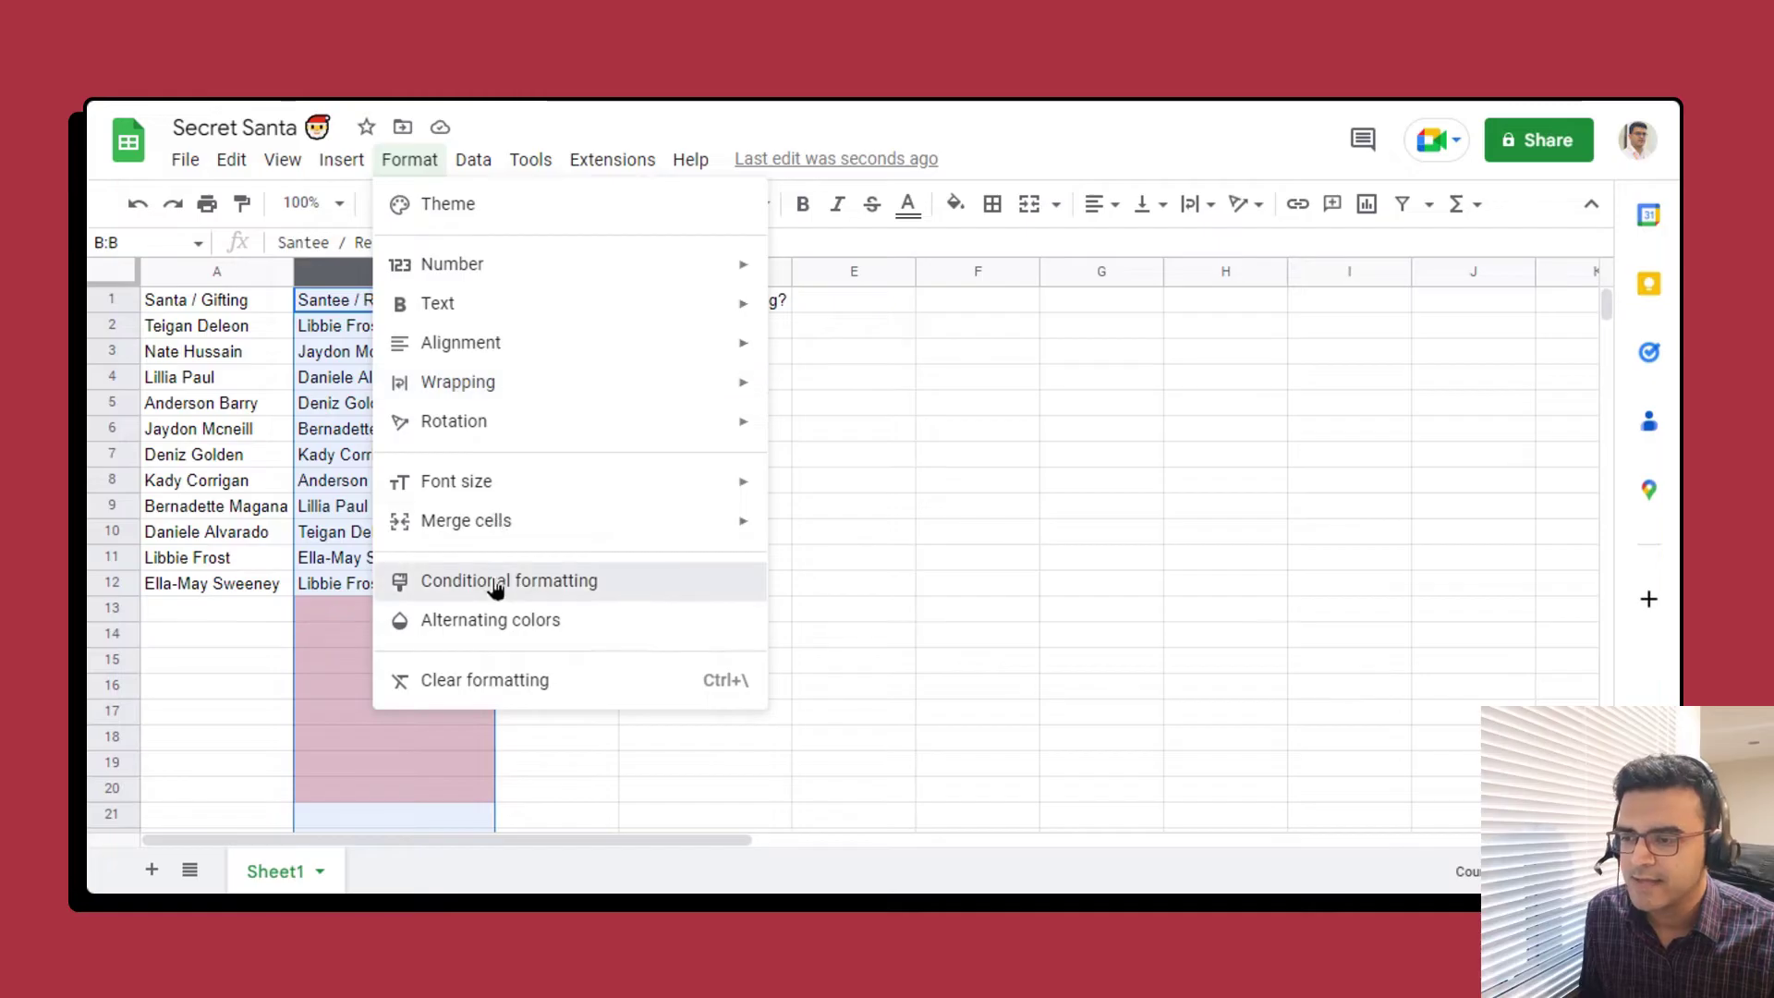
click(499, 581)
click(1405, 397)
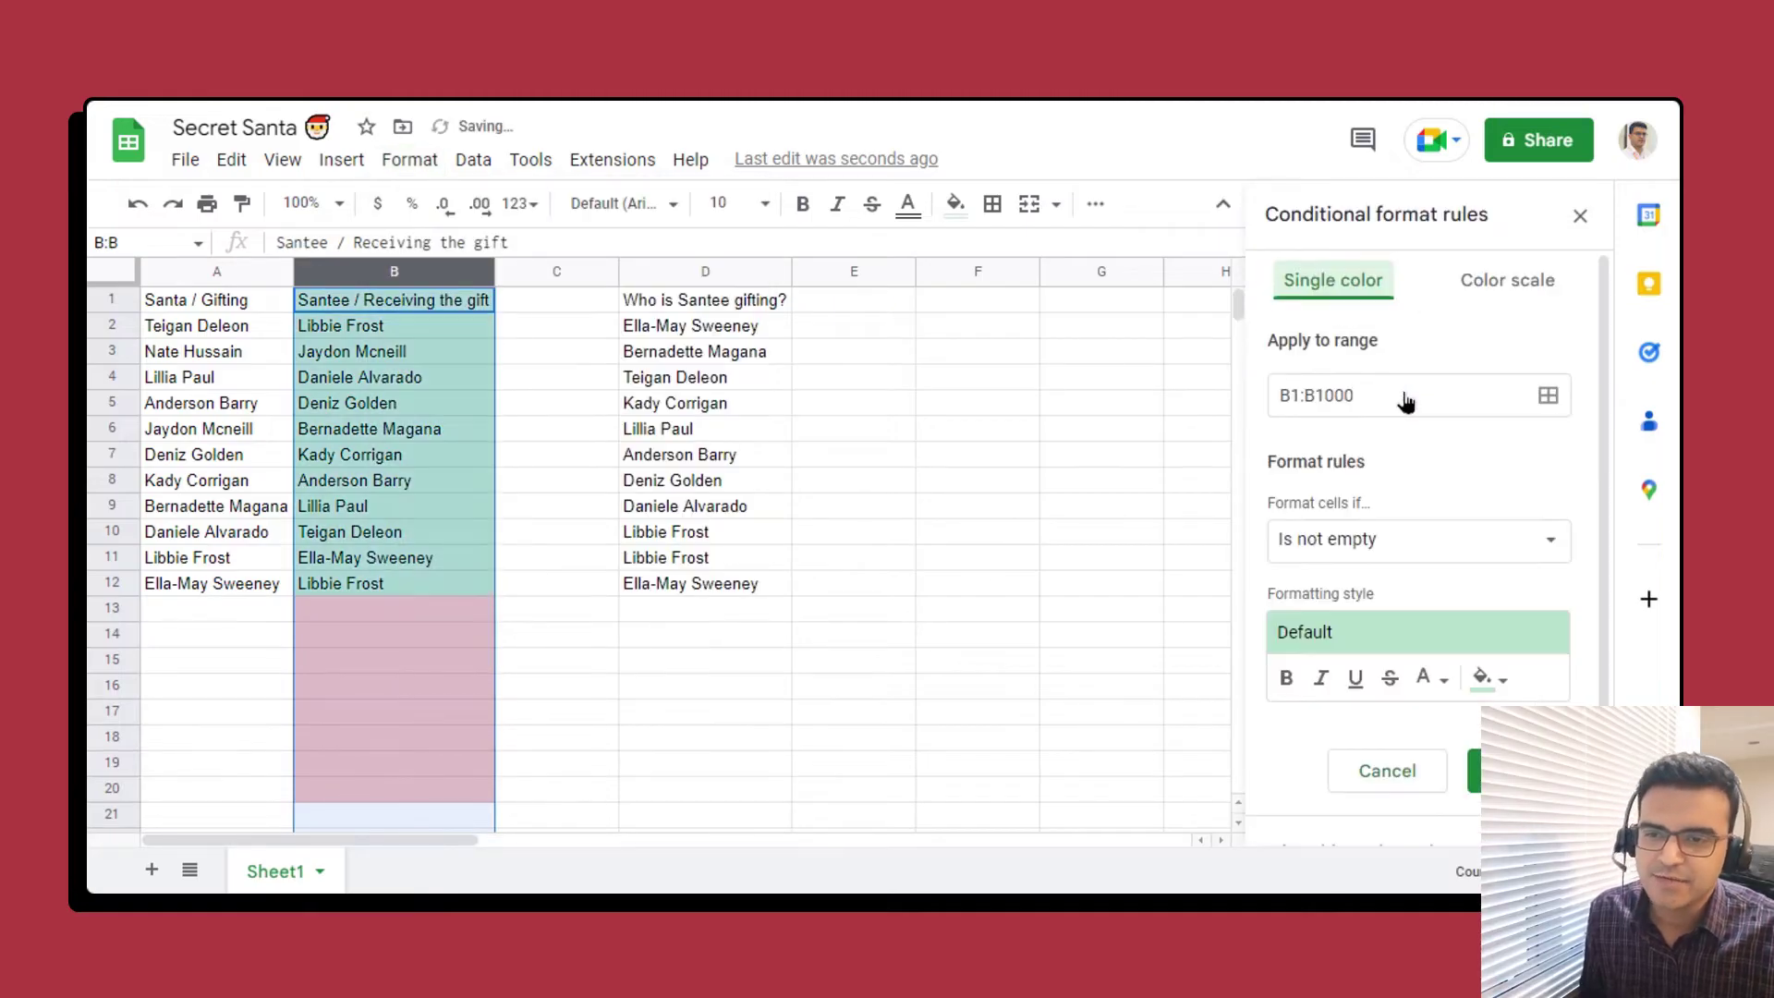
click(1410, 413)
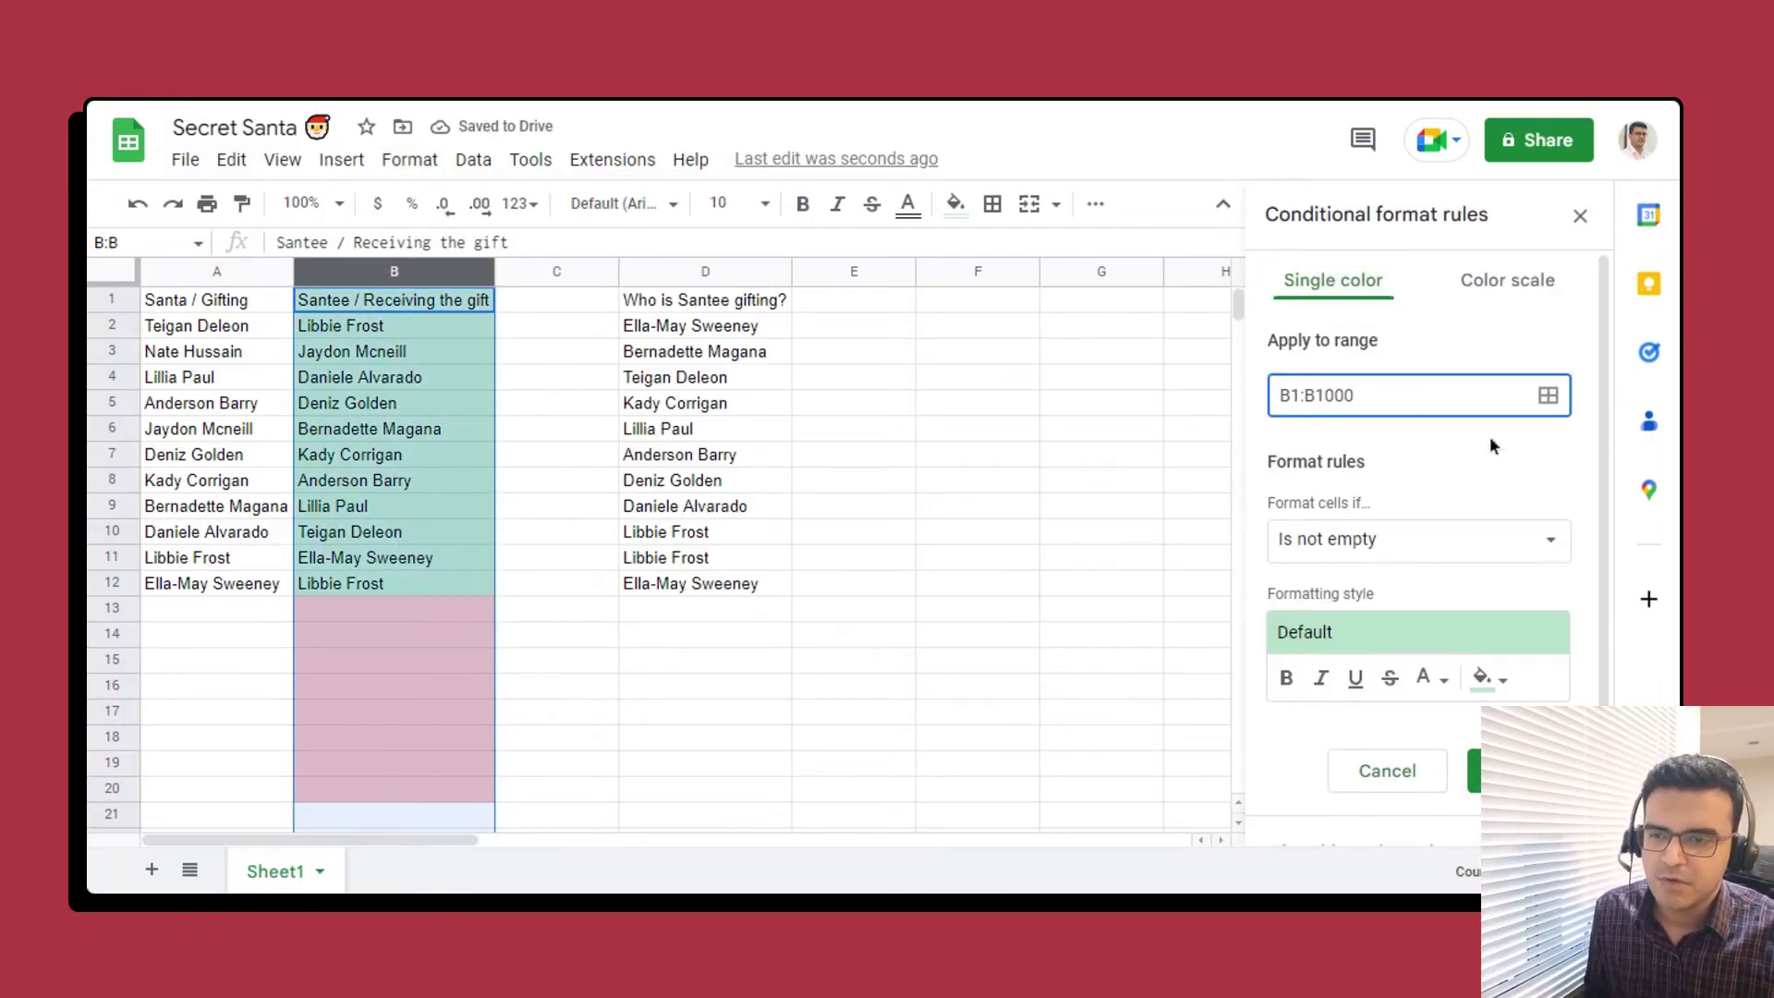
key(shift+Left)
key(shift+Left)
key(shift+Left)
key(shift+Left)
text(20)
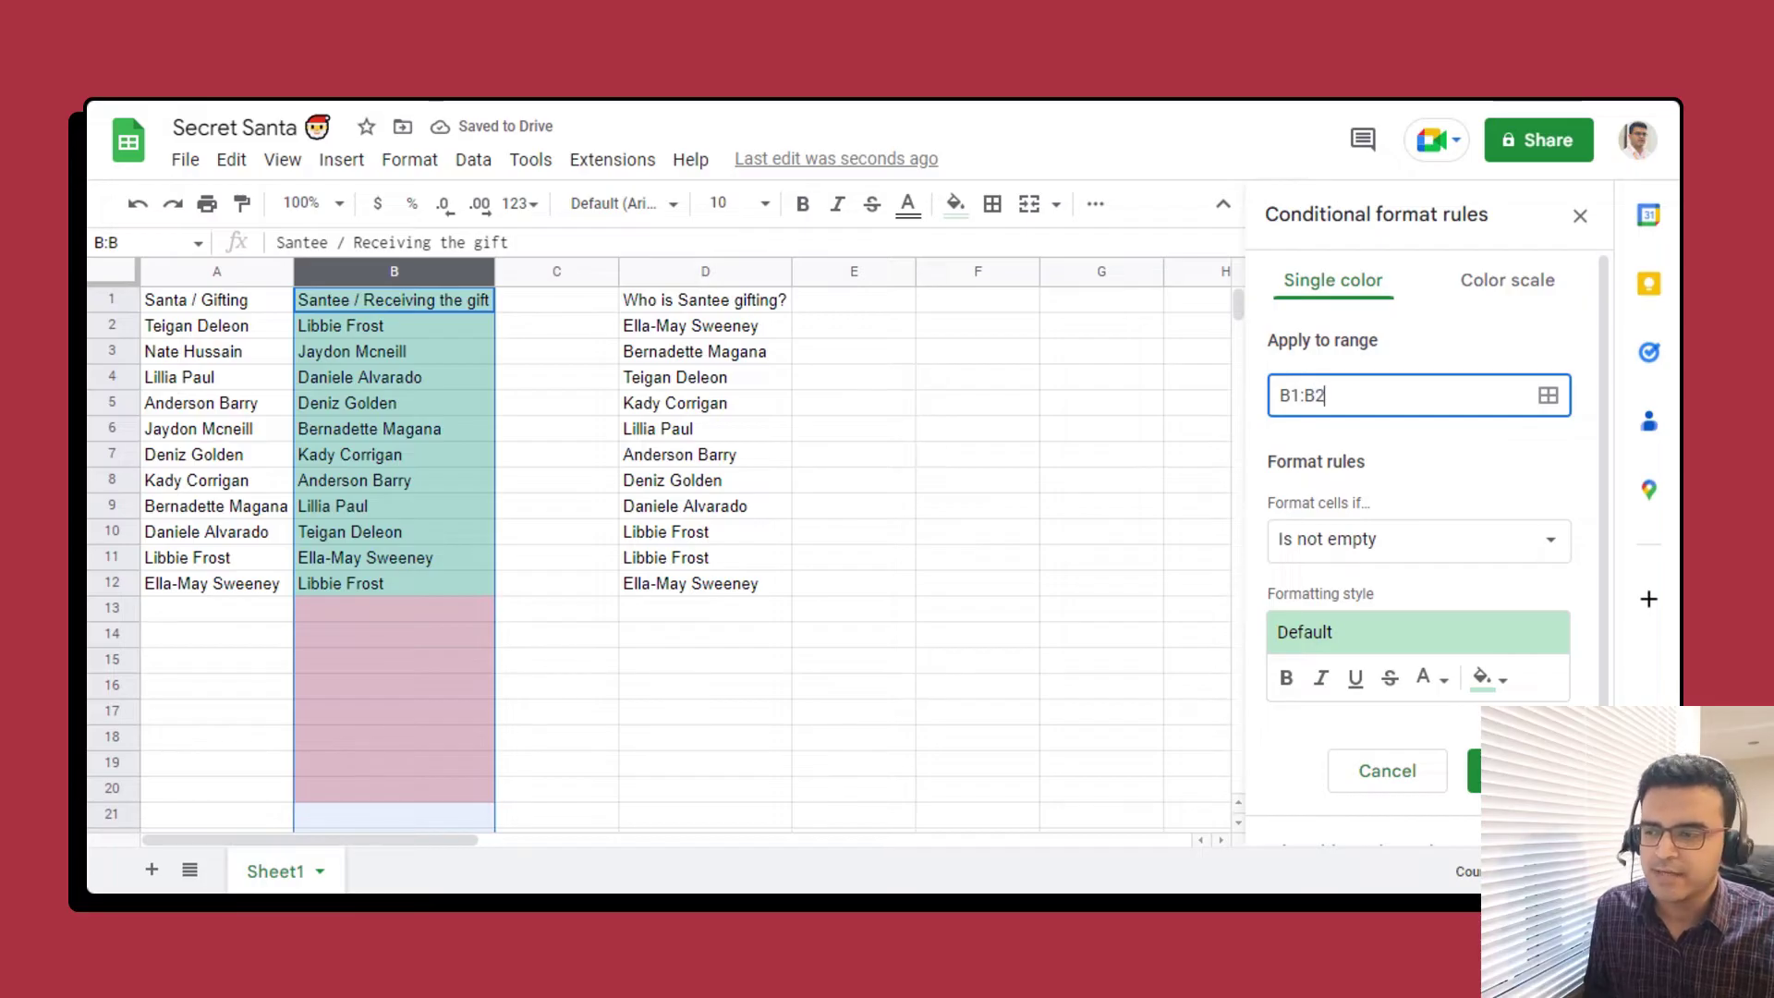
Set the rule to custom formula =$A:$A=$D:$D with yellow fill and save it
click(1446, 541)
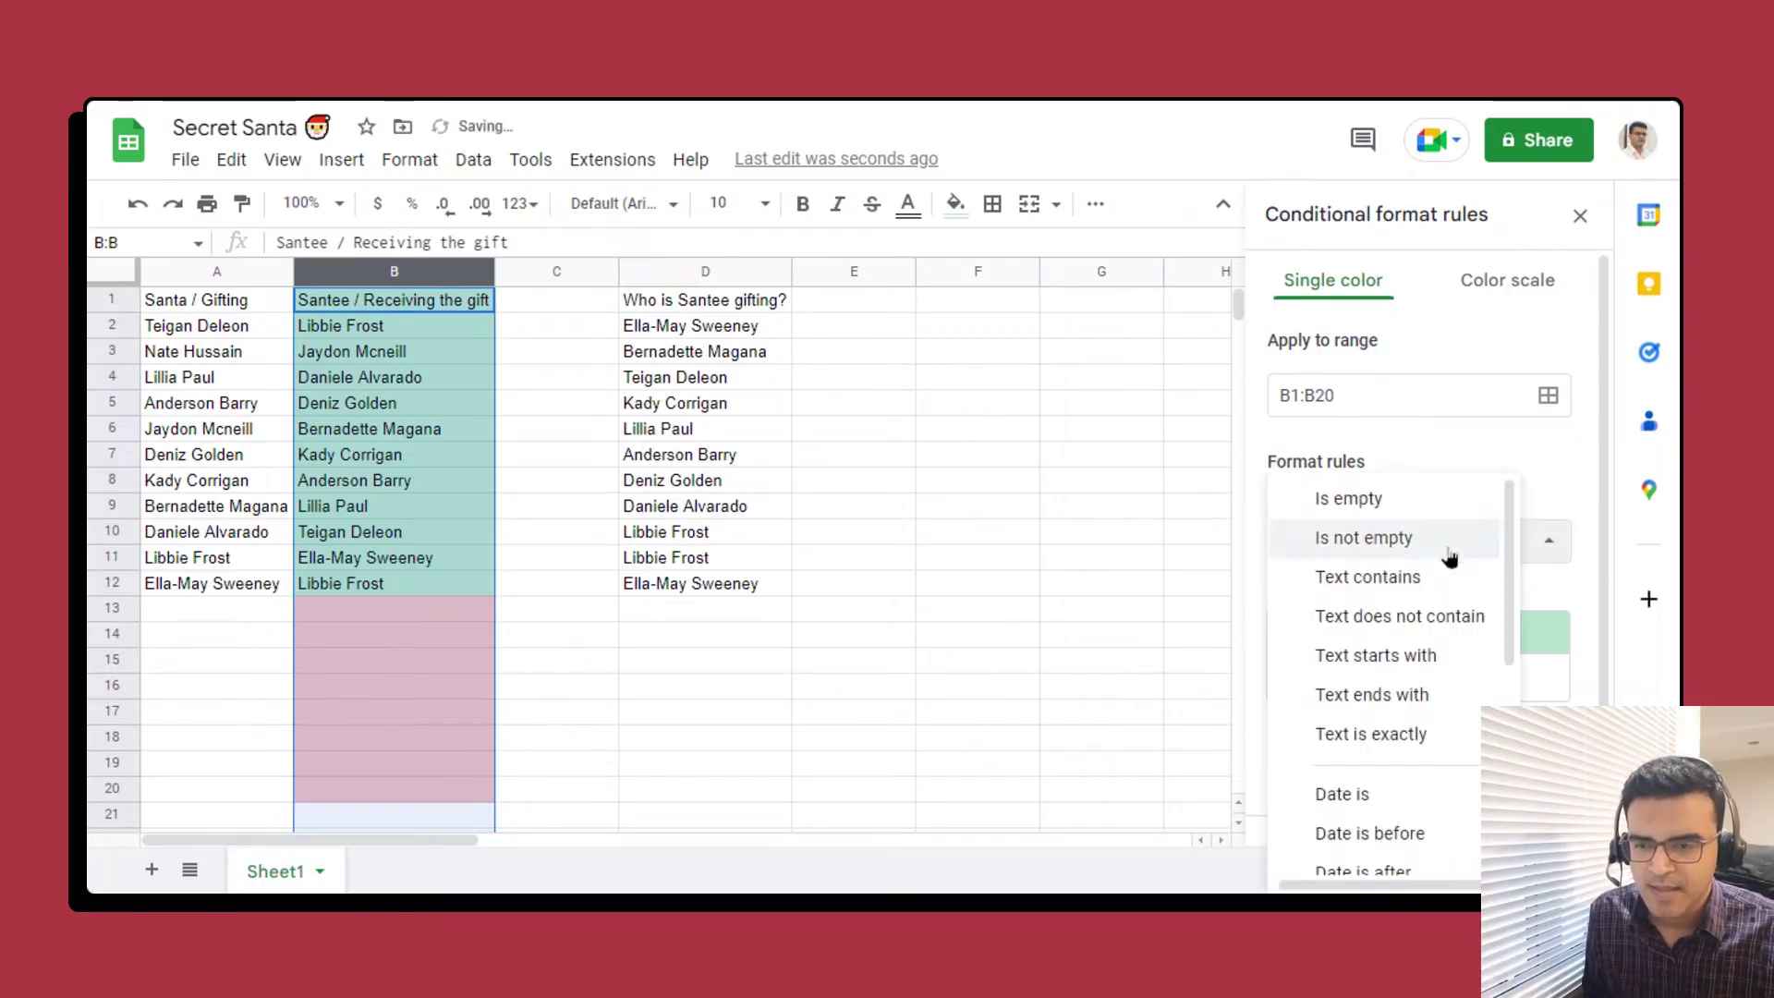
scroll(1414, 697, down, 5)
click(1405, 845)
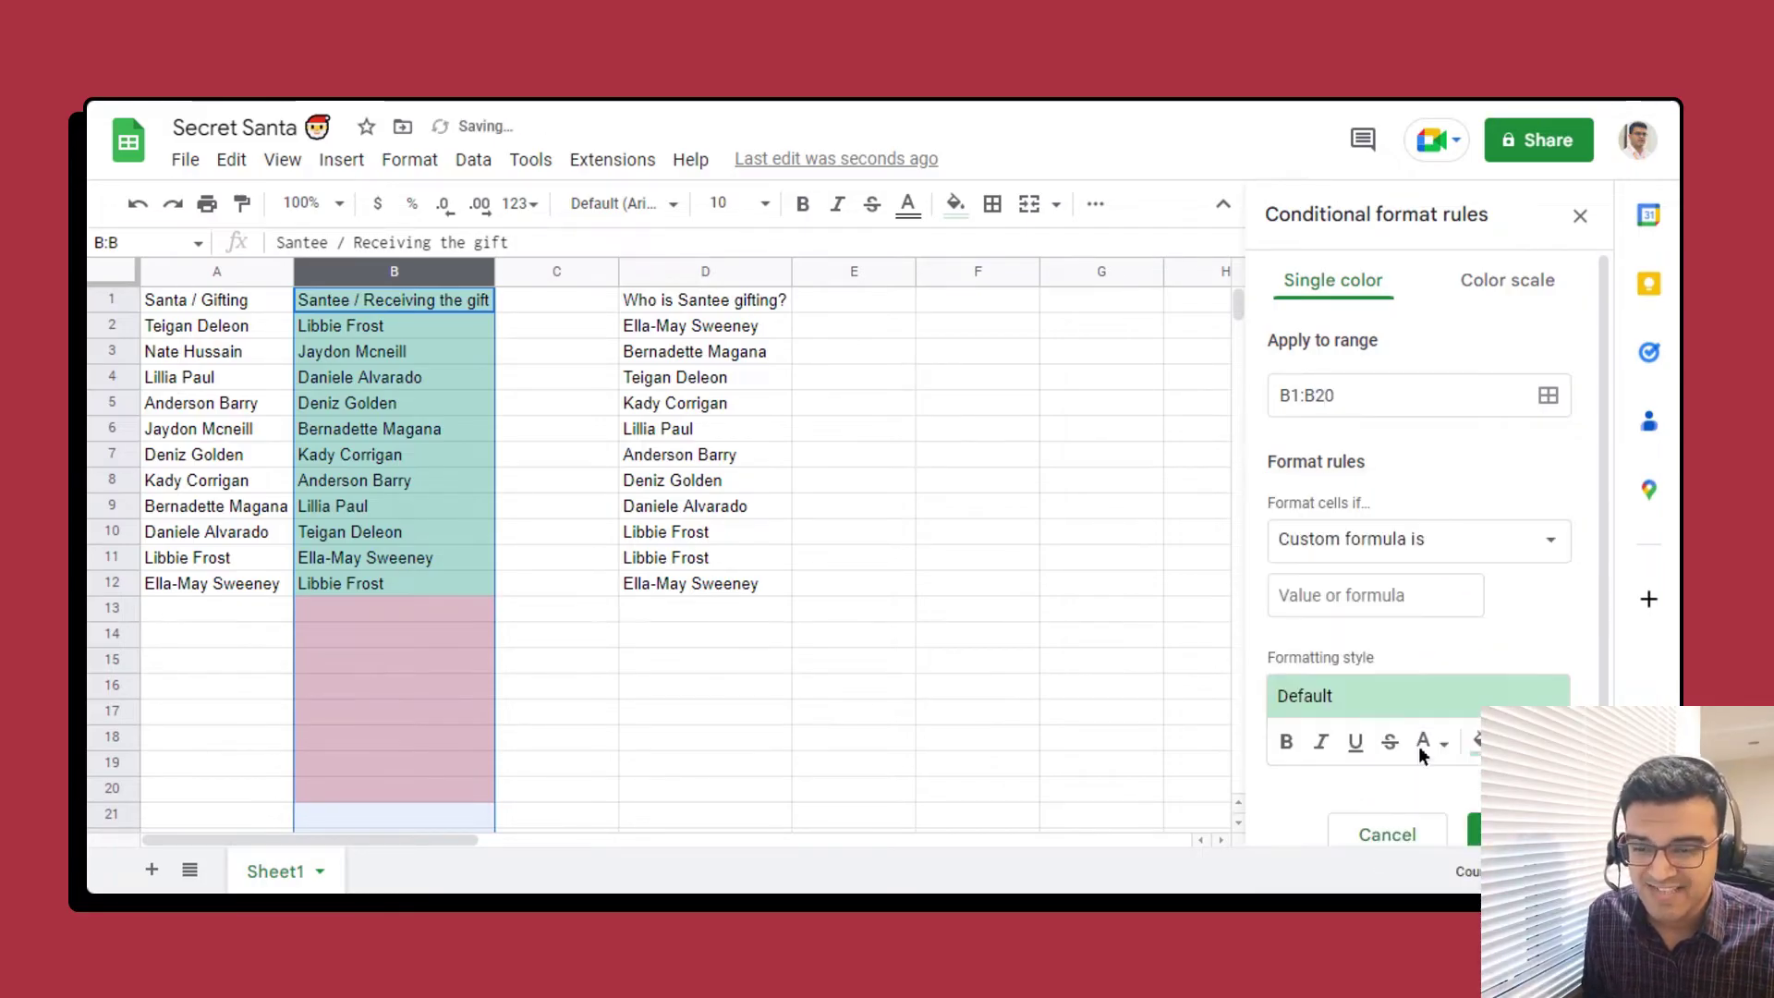
click(1428, 595)
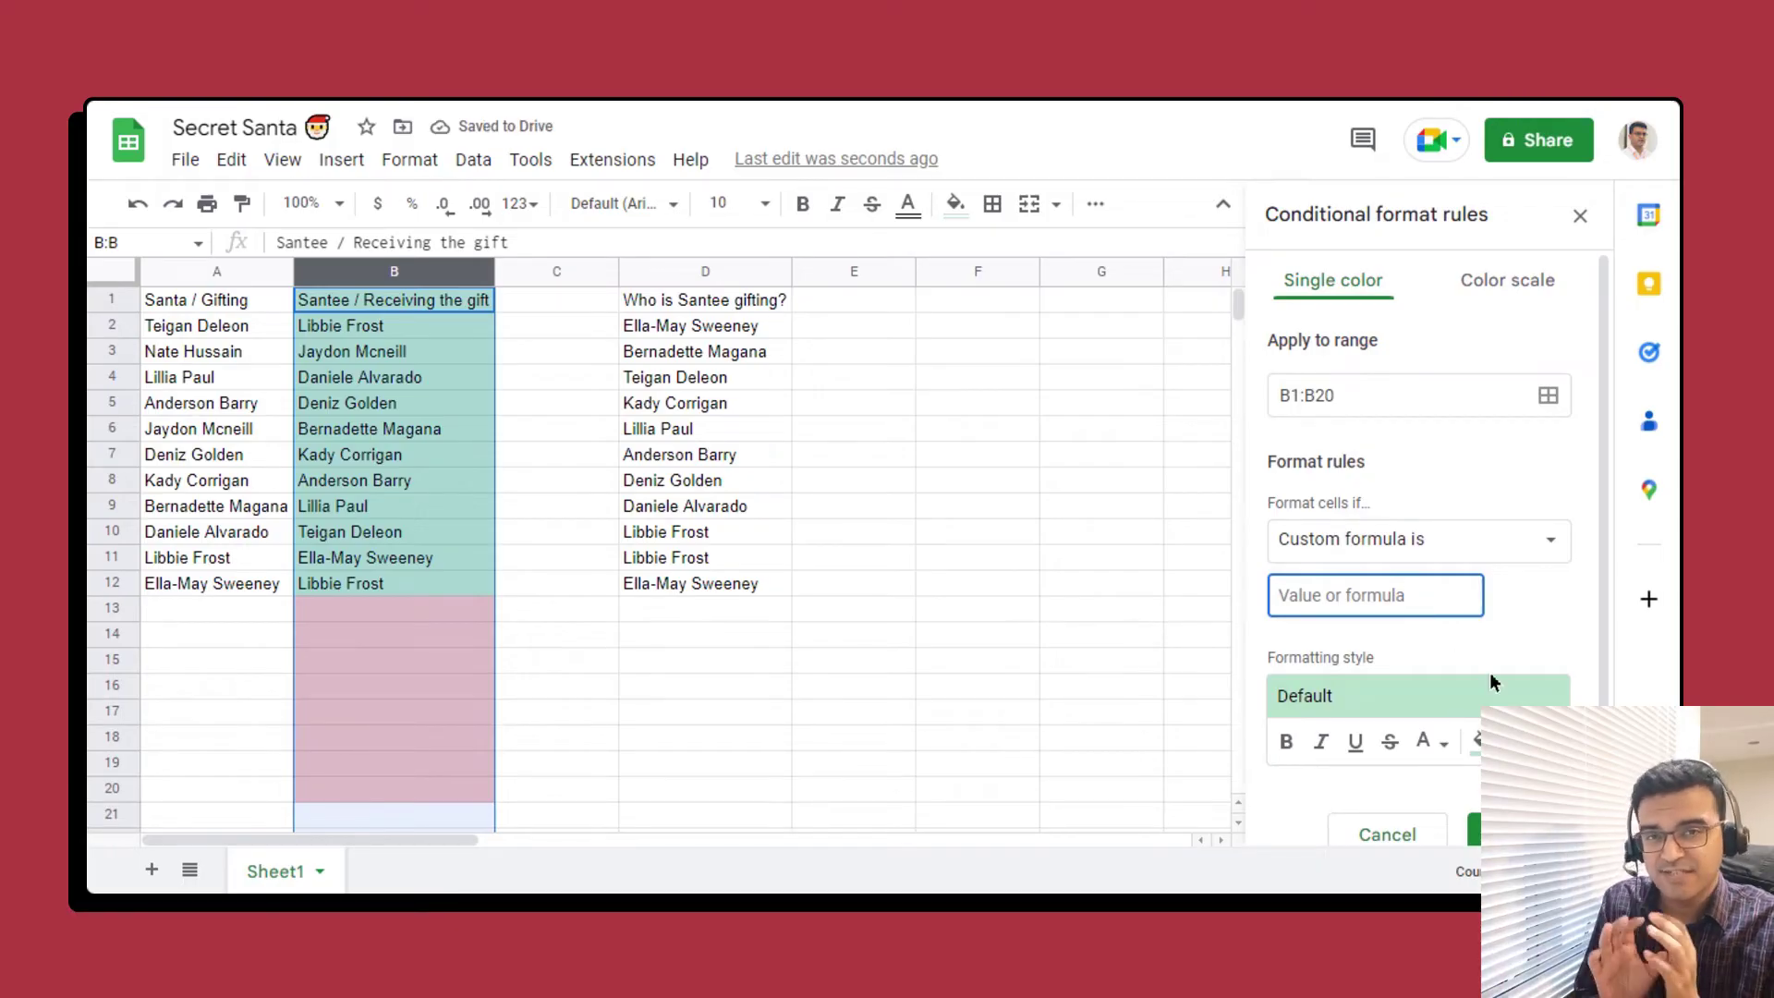
text(=)
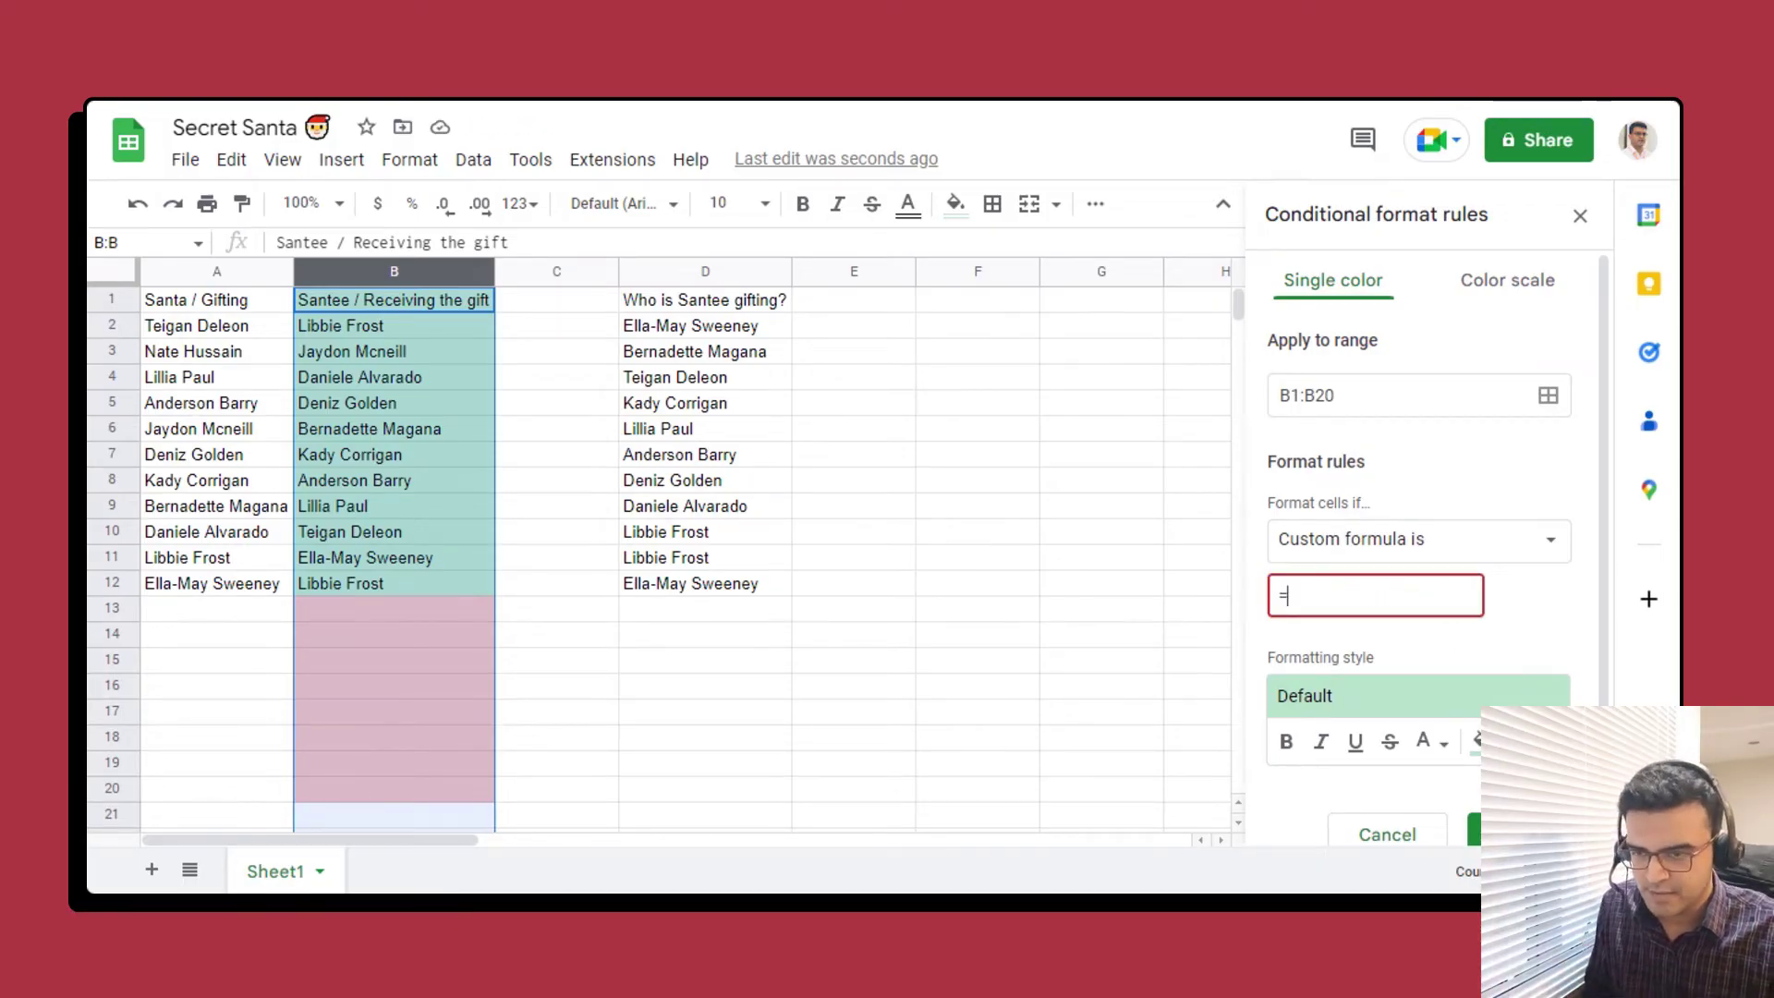
text($)
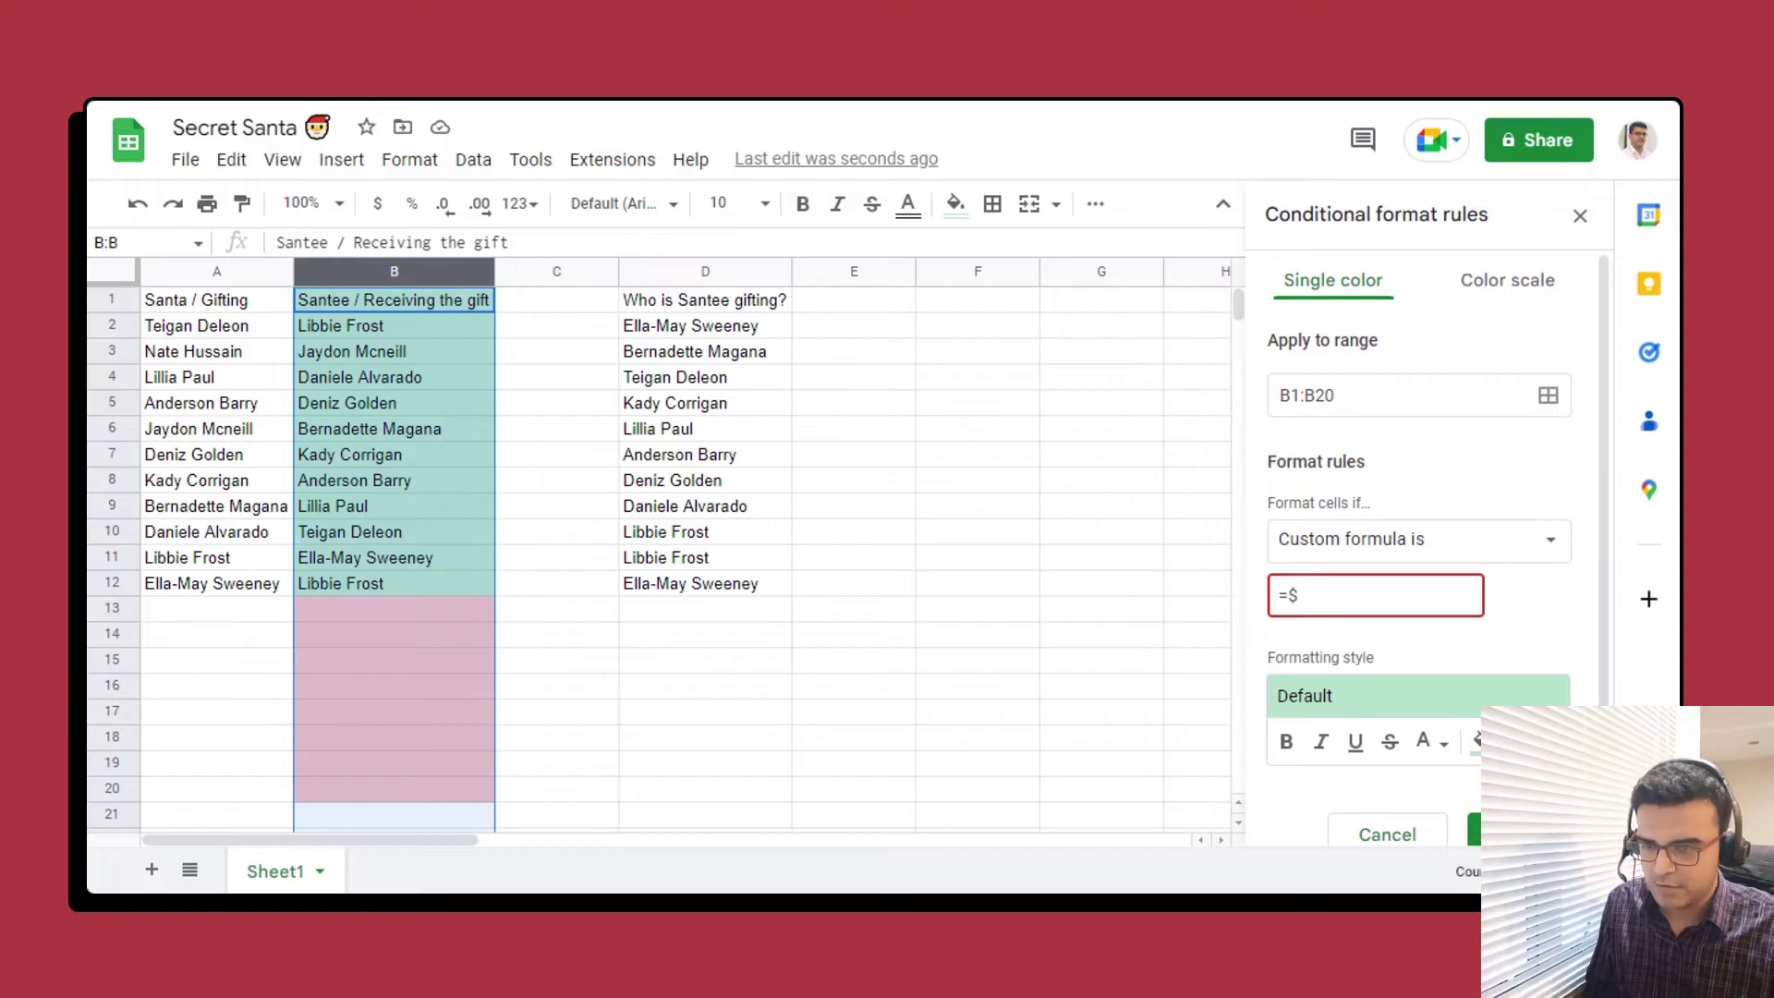
text(A:$A=)
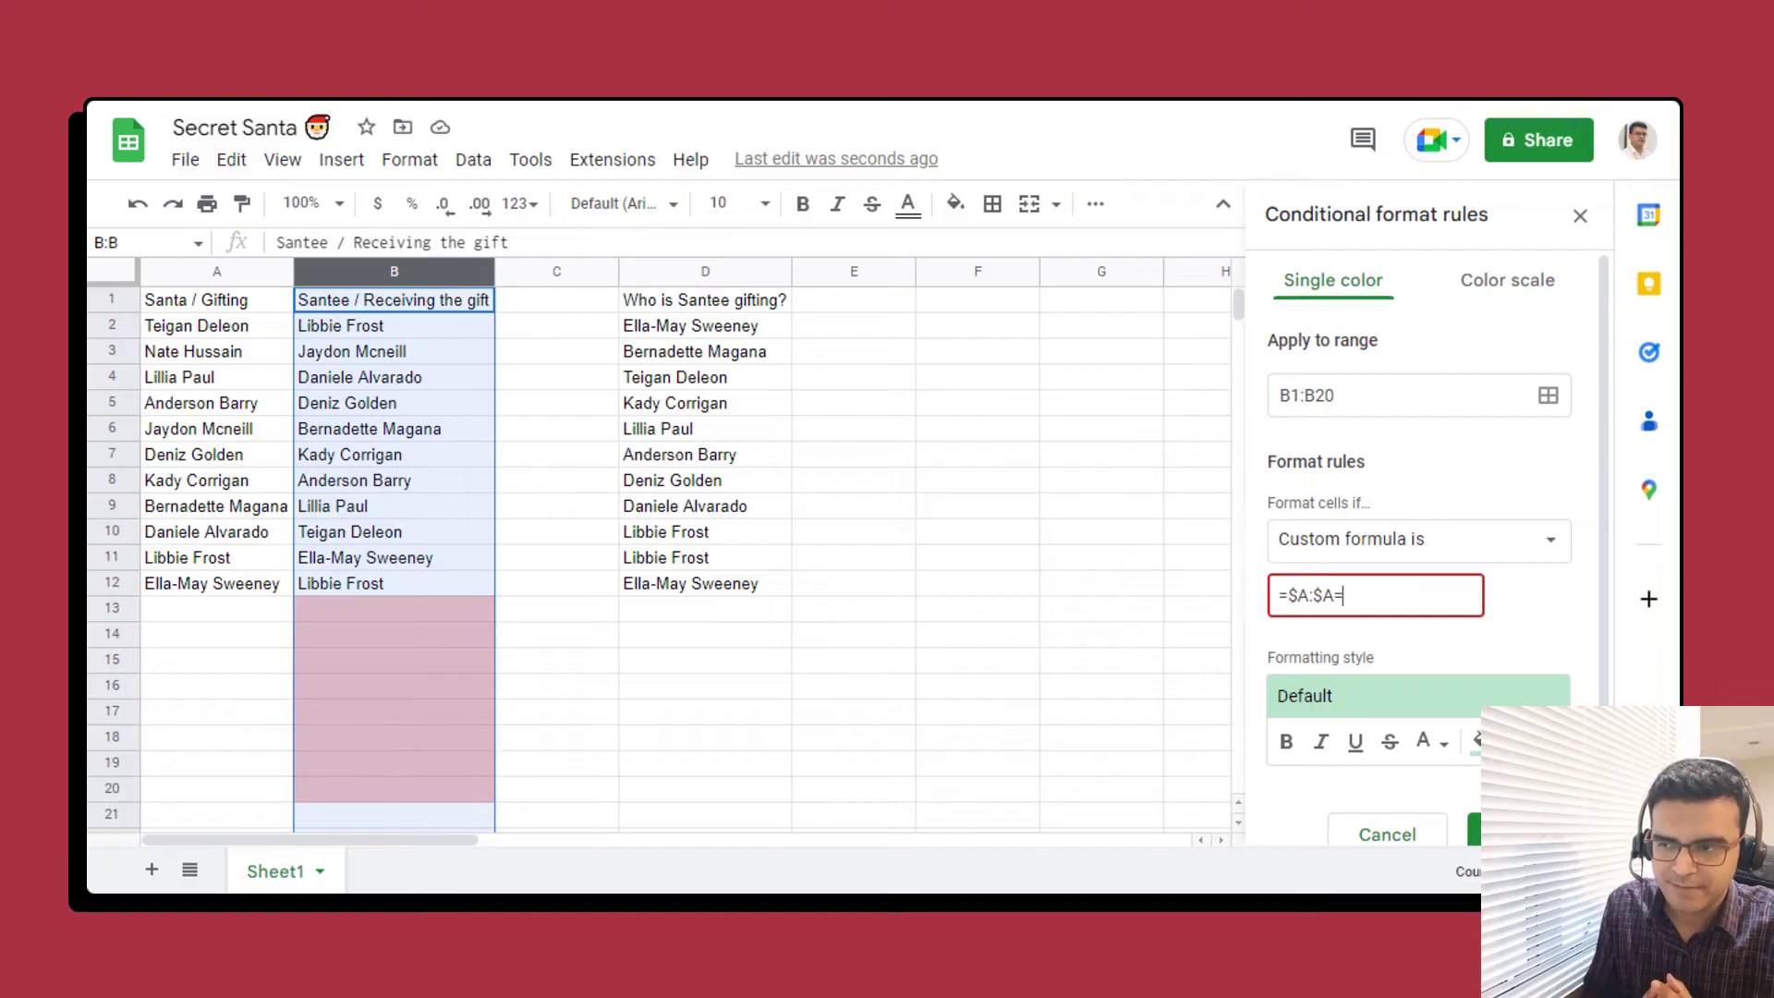
text($)
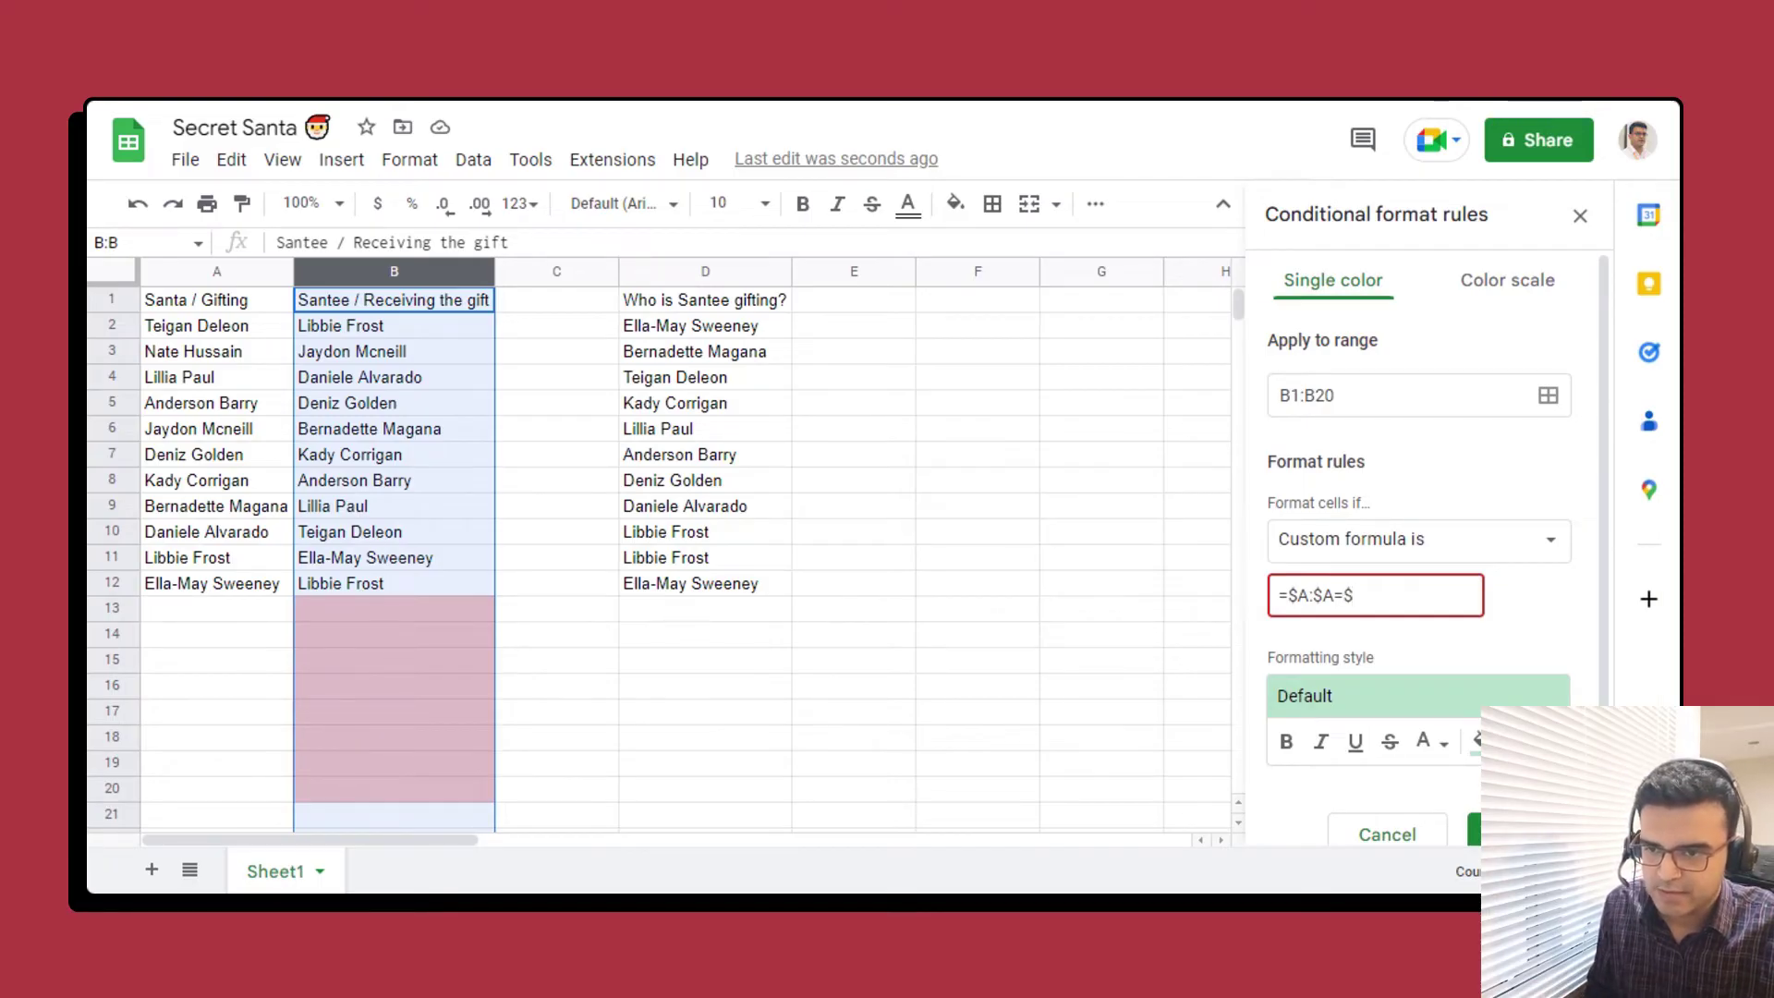
text(D:$D)
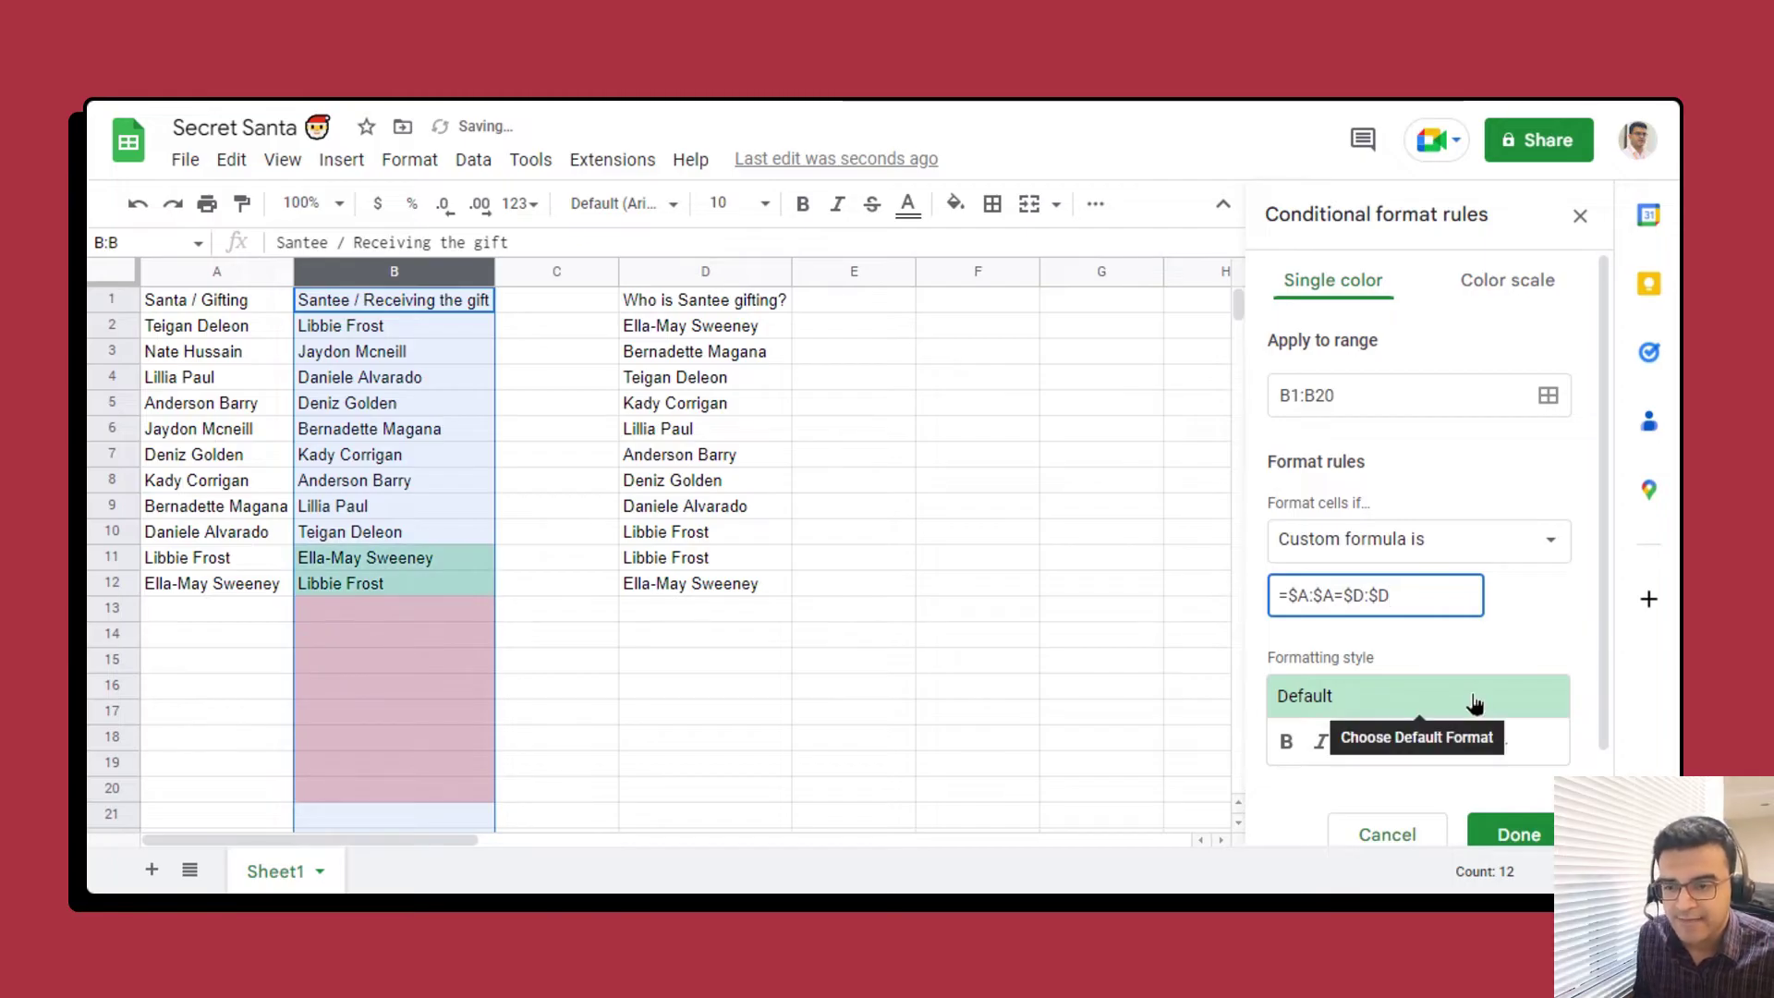
click(1475, 700)
click(1430, 473)
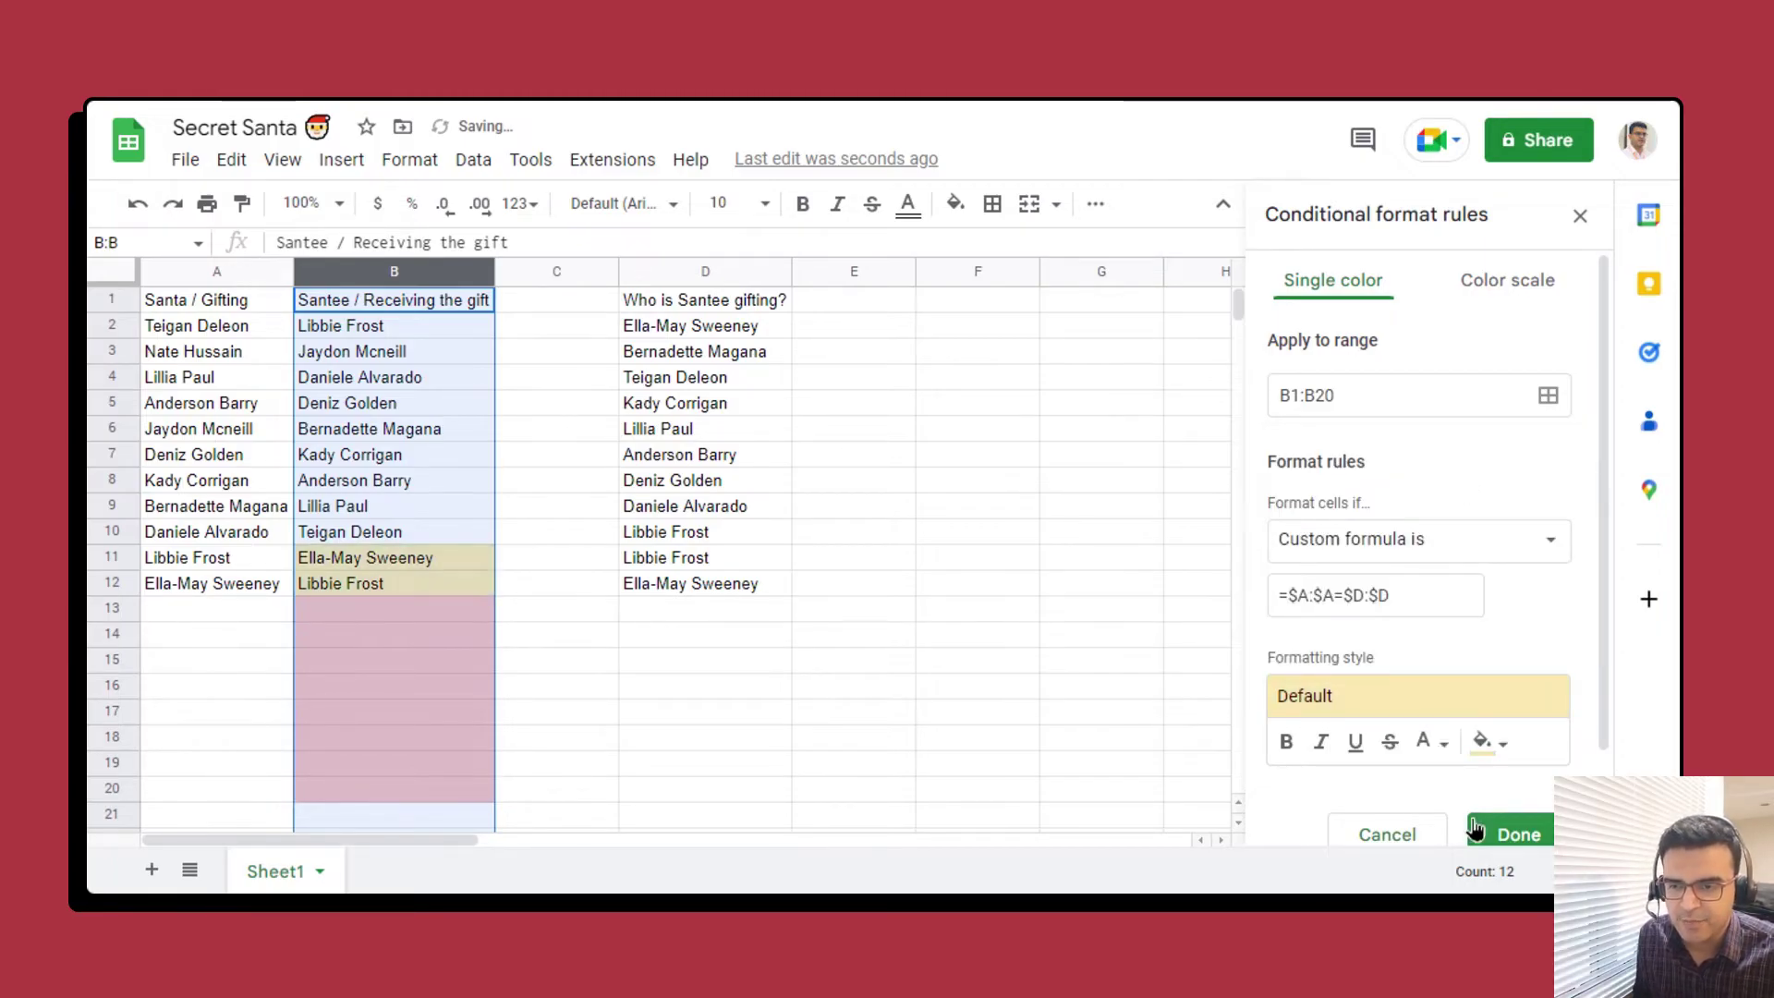
click(1516, 834)
click(556, 558)
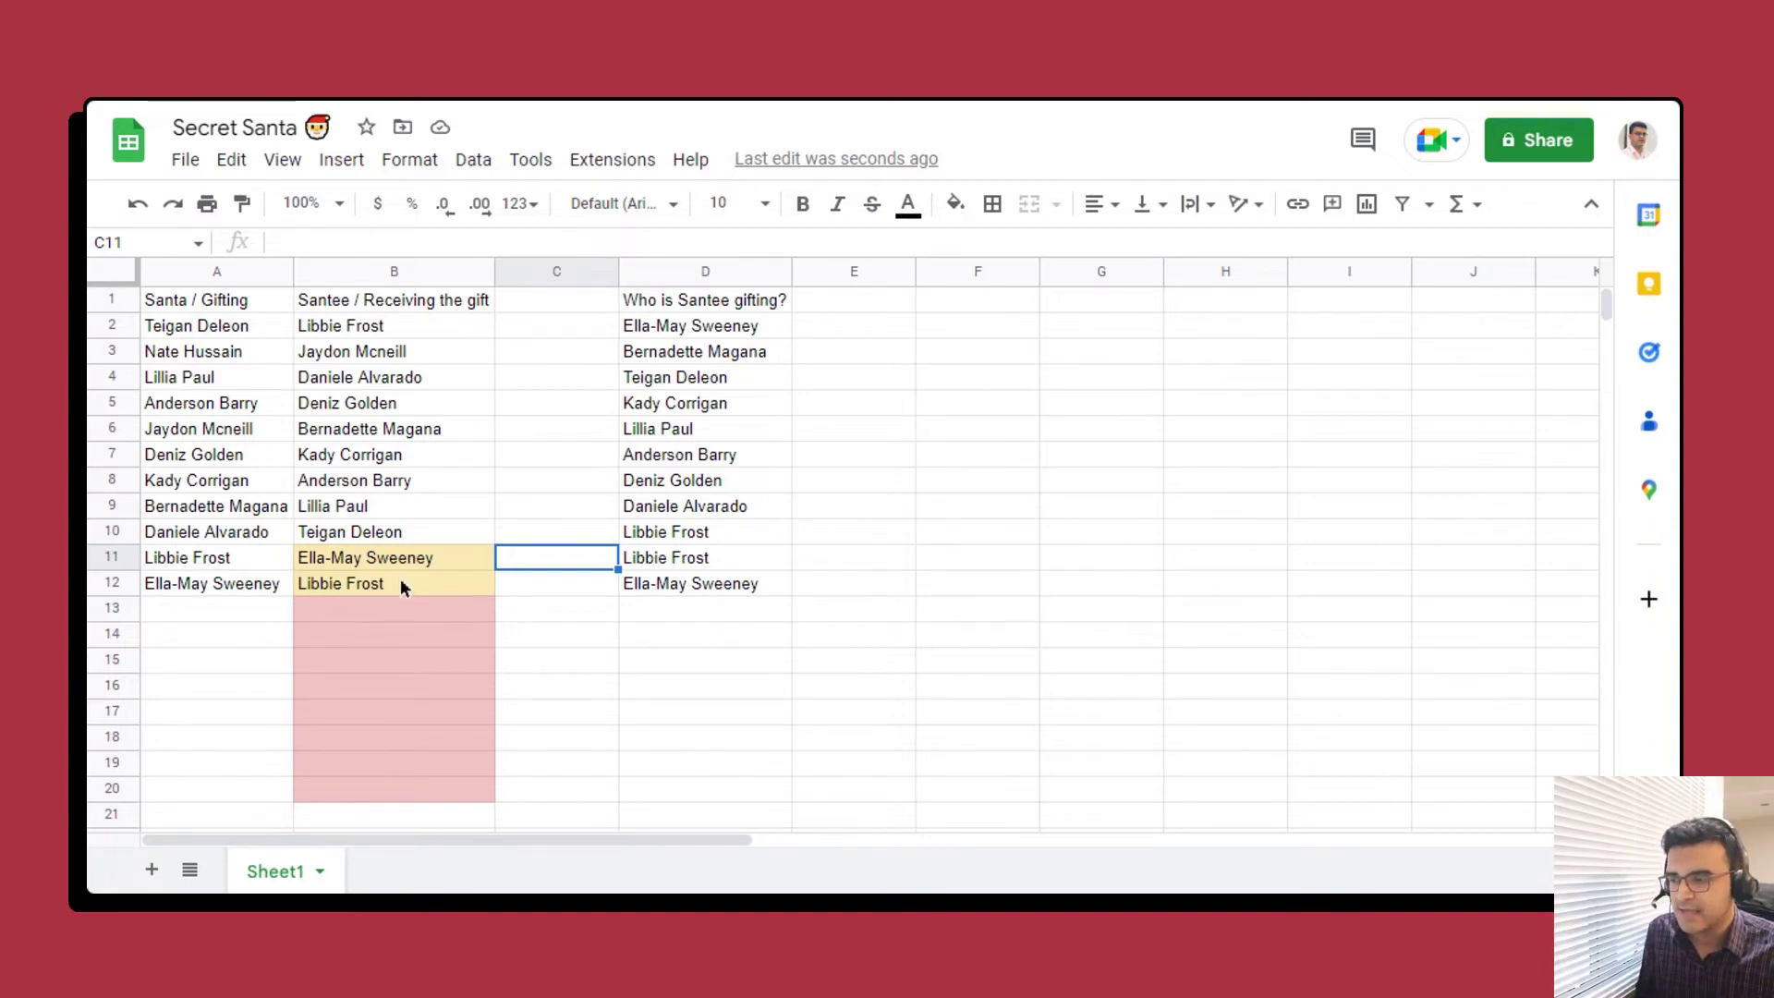
Recalculate the random pairings and check the new receiver in B11
key(Delete)
click(417, 558)
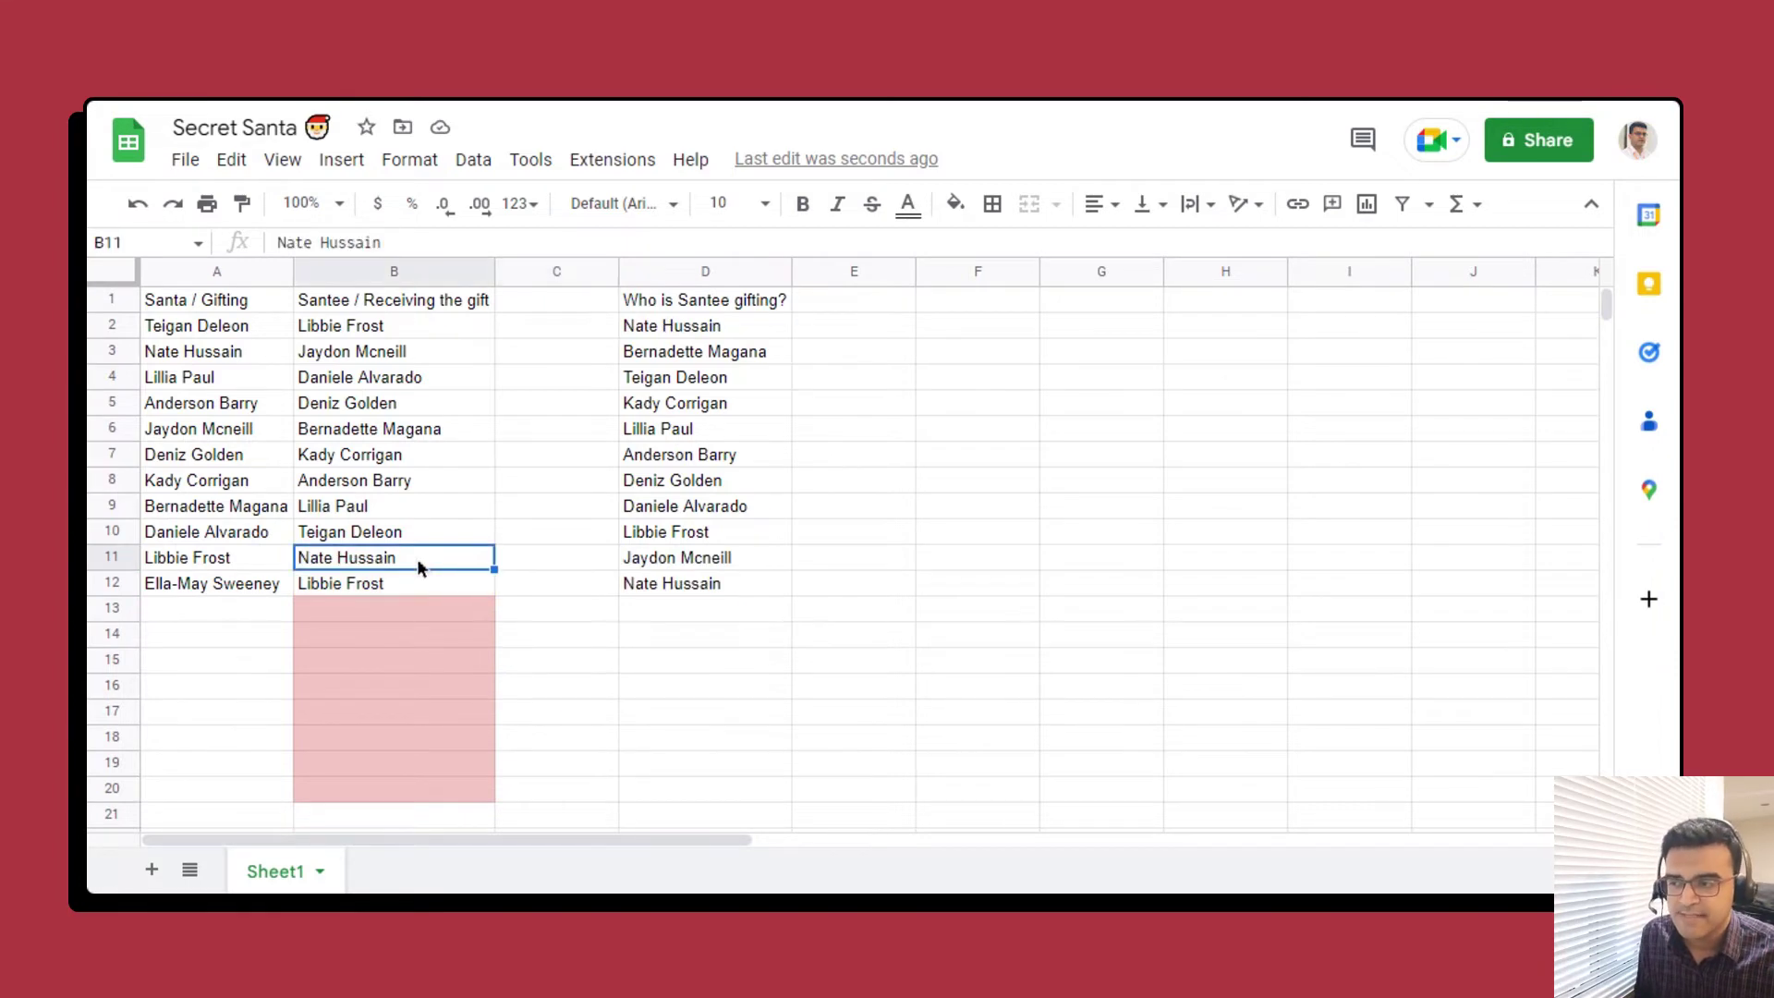
click(679, 663)
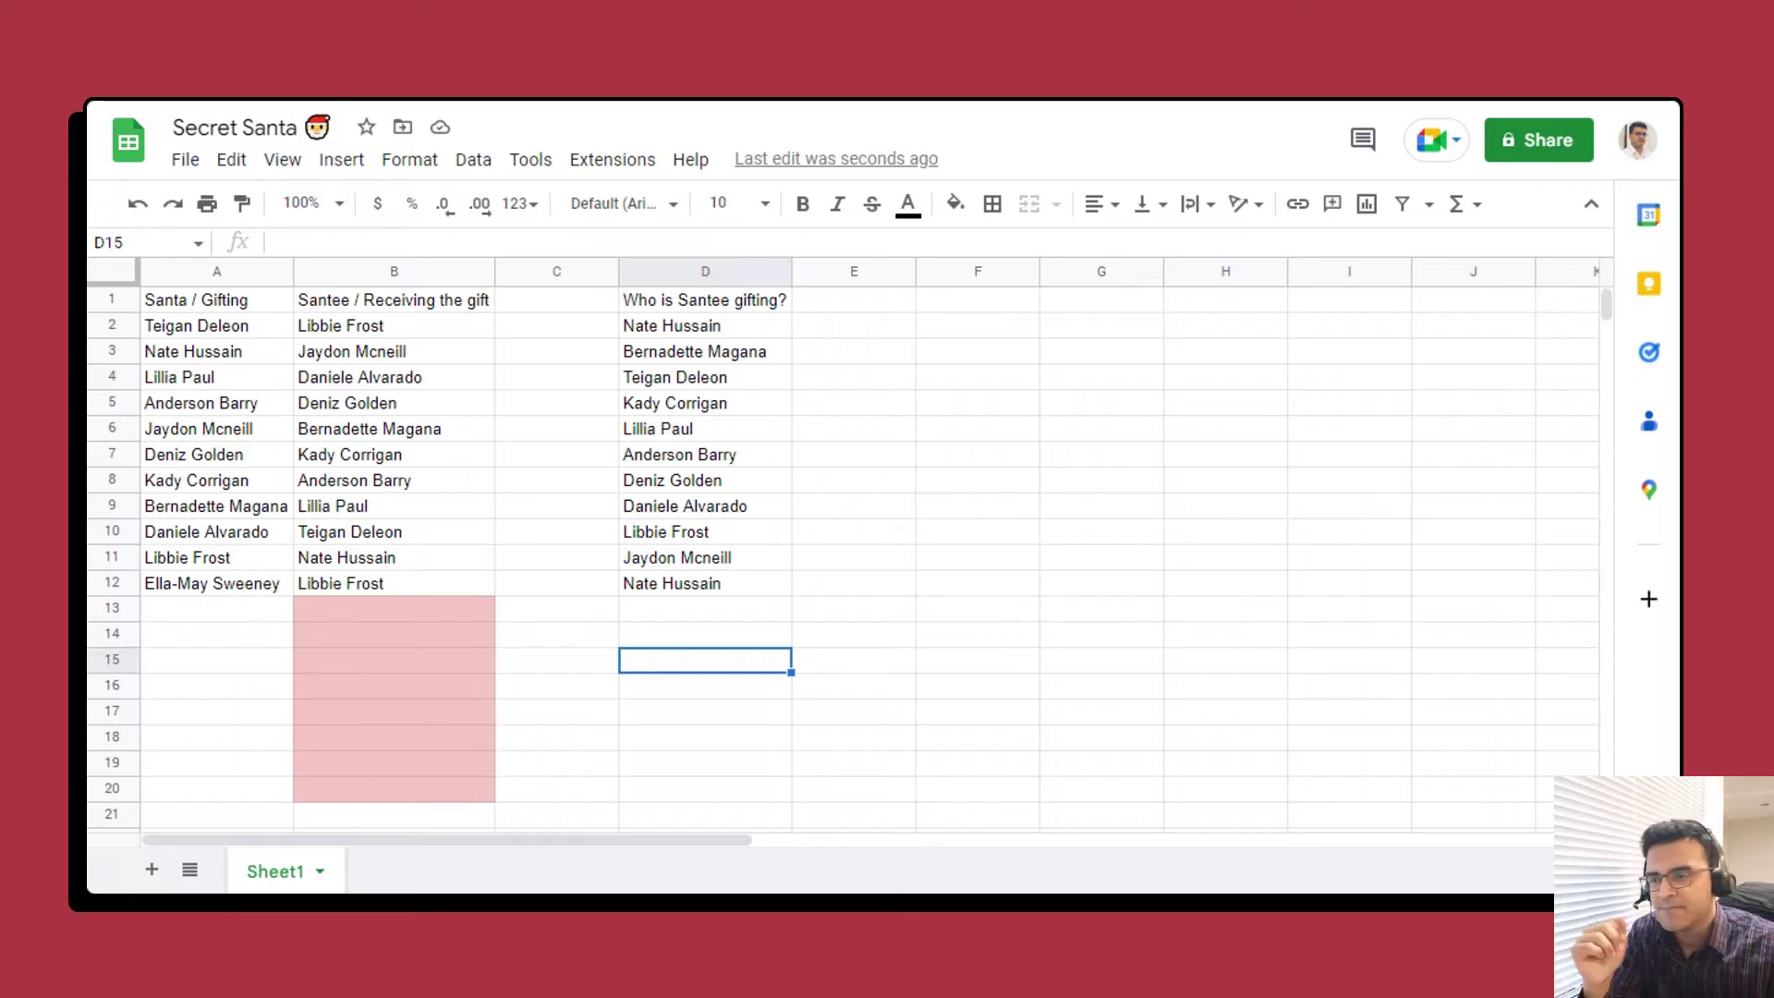
Enter the header 'Message' in G1
click(984, 307)
click(1100, 299)
text(Messa)
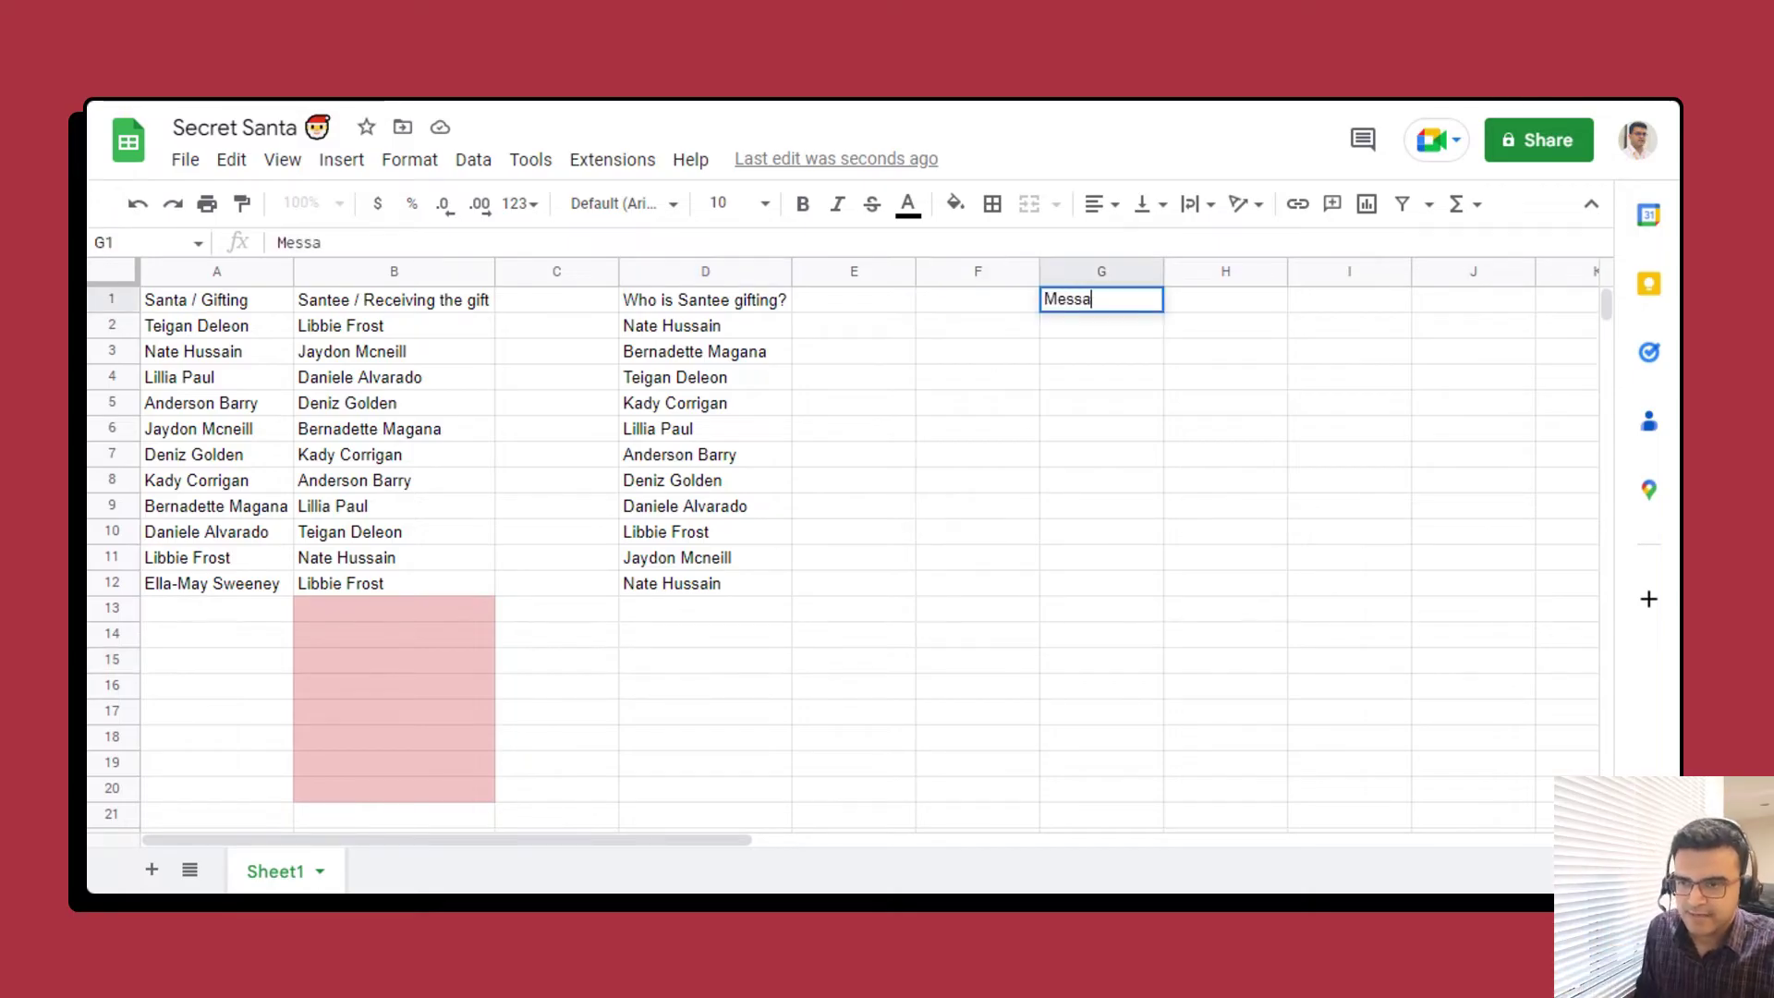
text(ge)
key(Return)
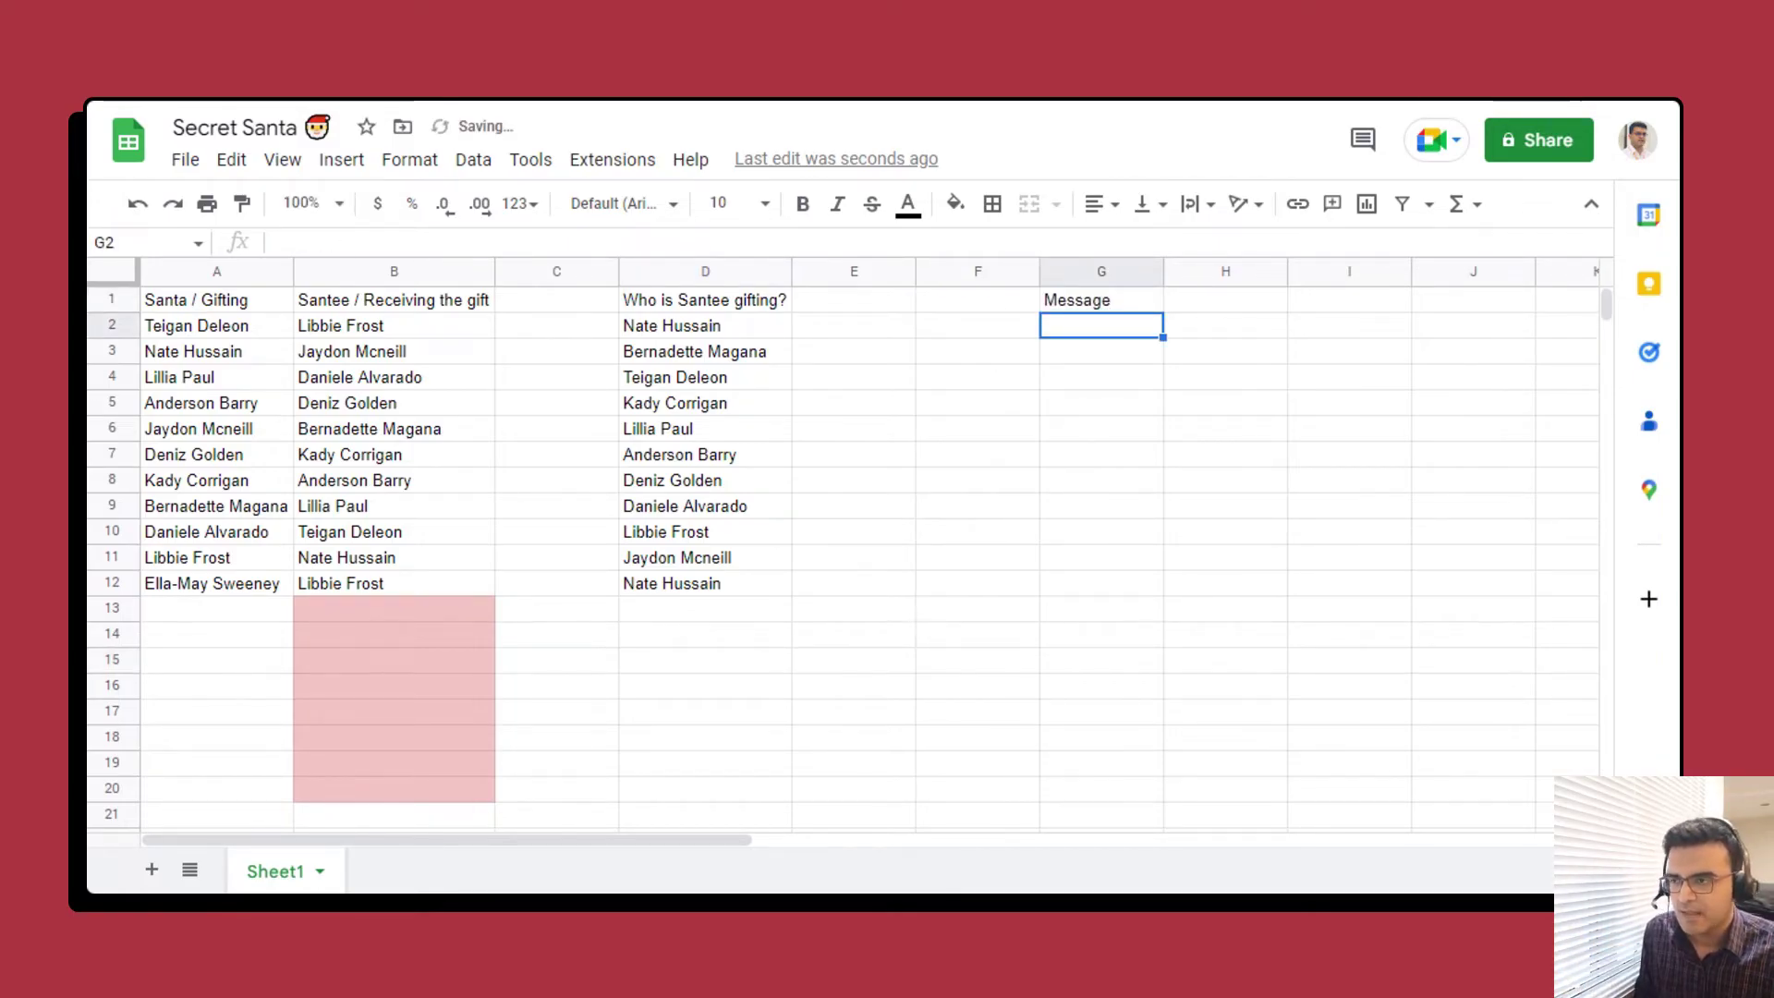
Enter =CONCATENATE(A2, ", you'll be gifting ", B2) in G2
text(=)
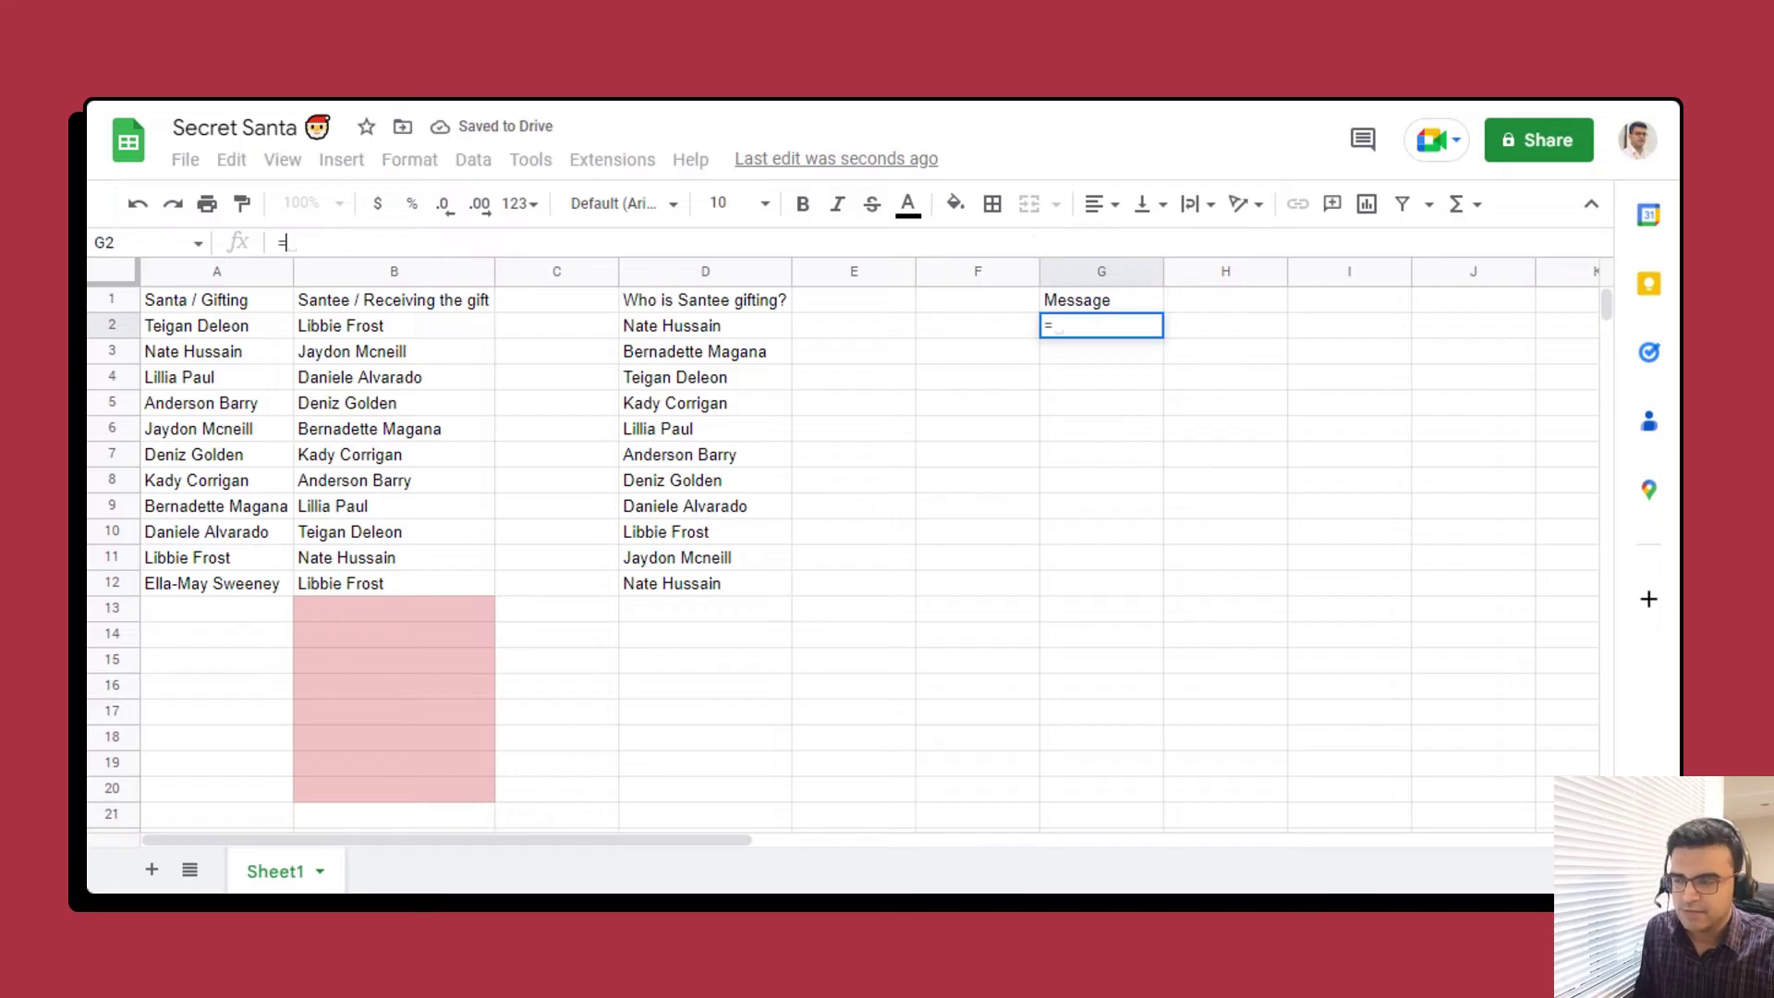
text(concate)
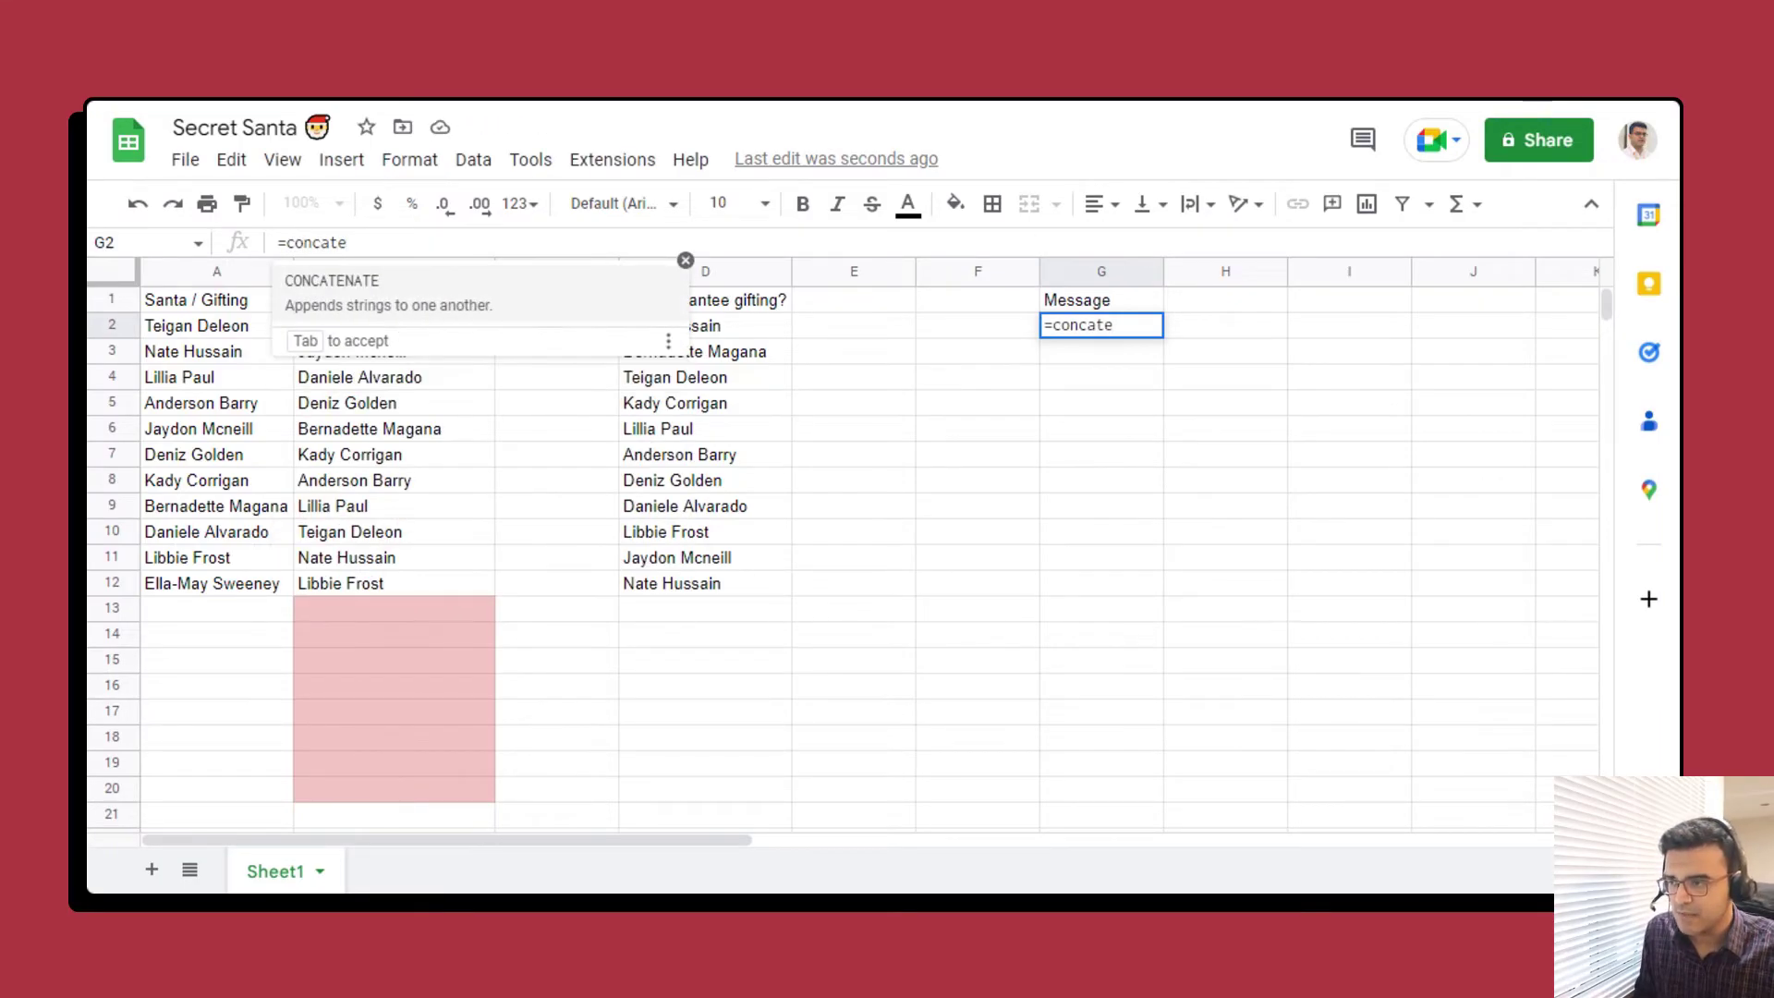
key(Tab)
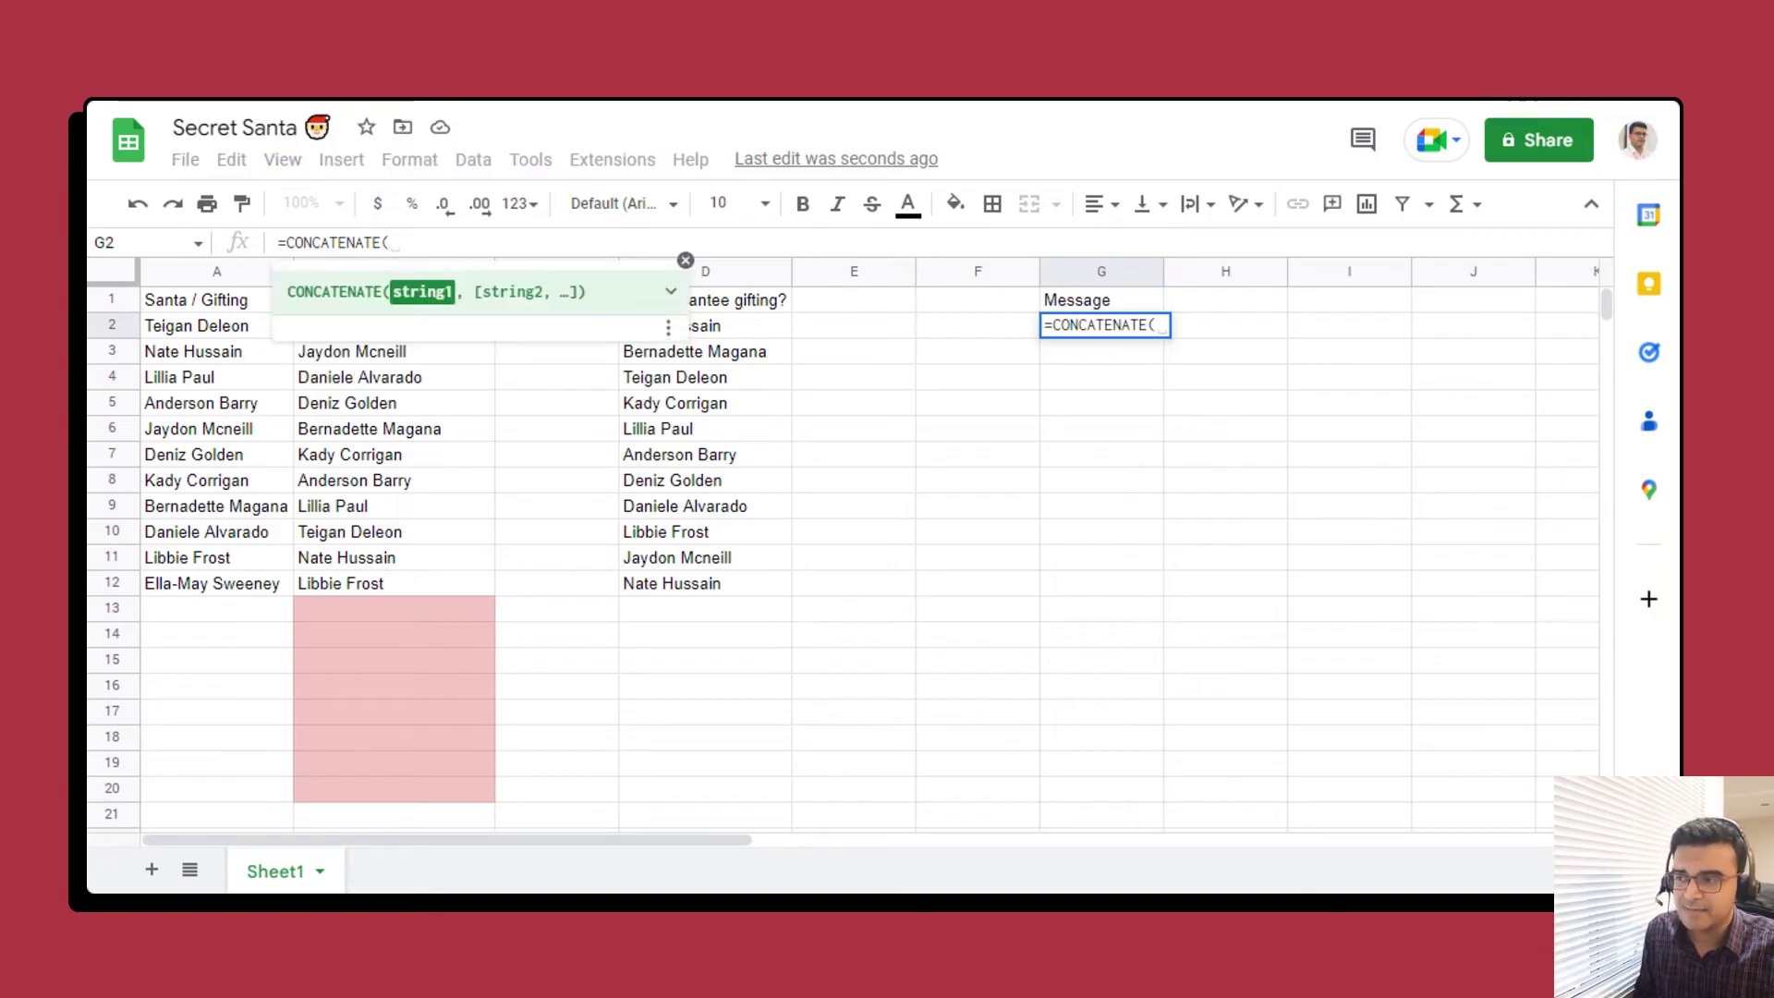
text(AG)
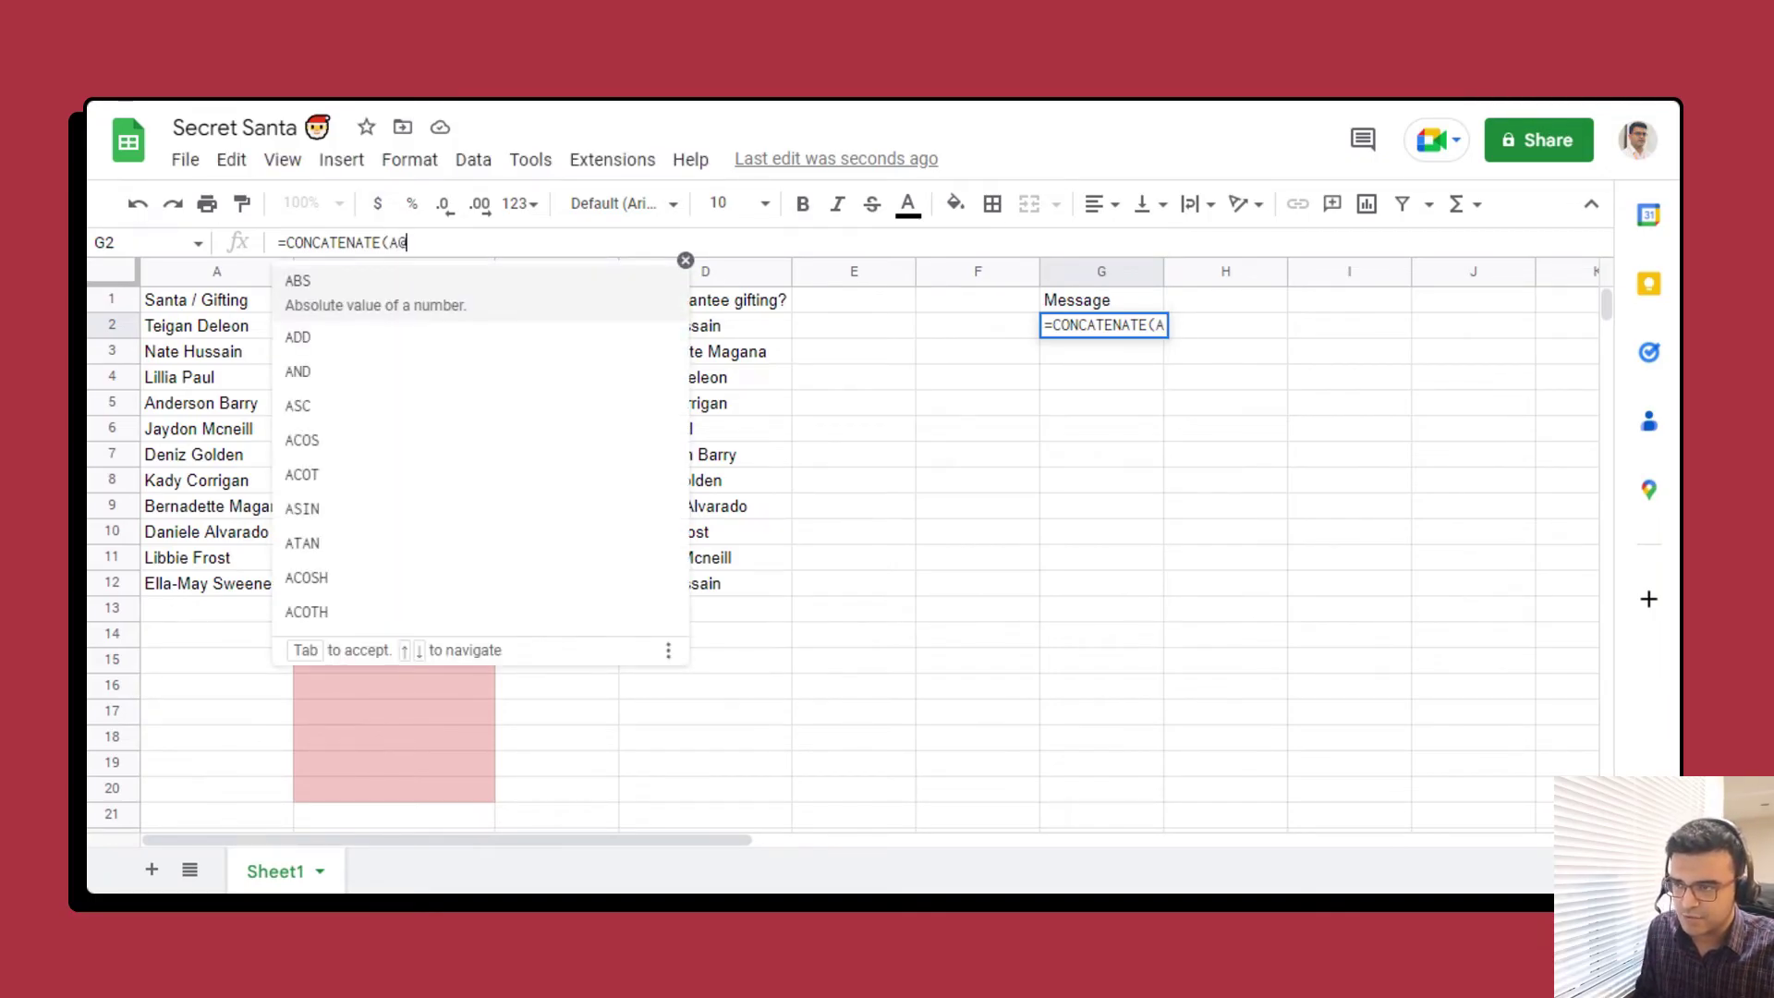
key(BackSpace)
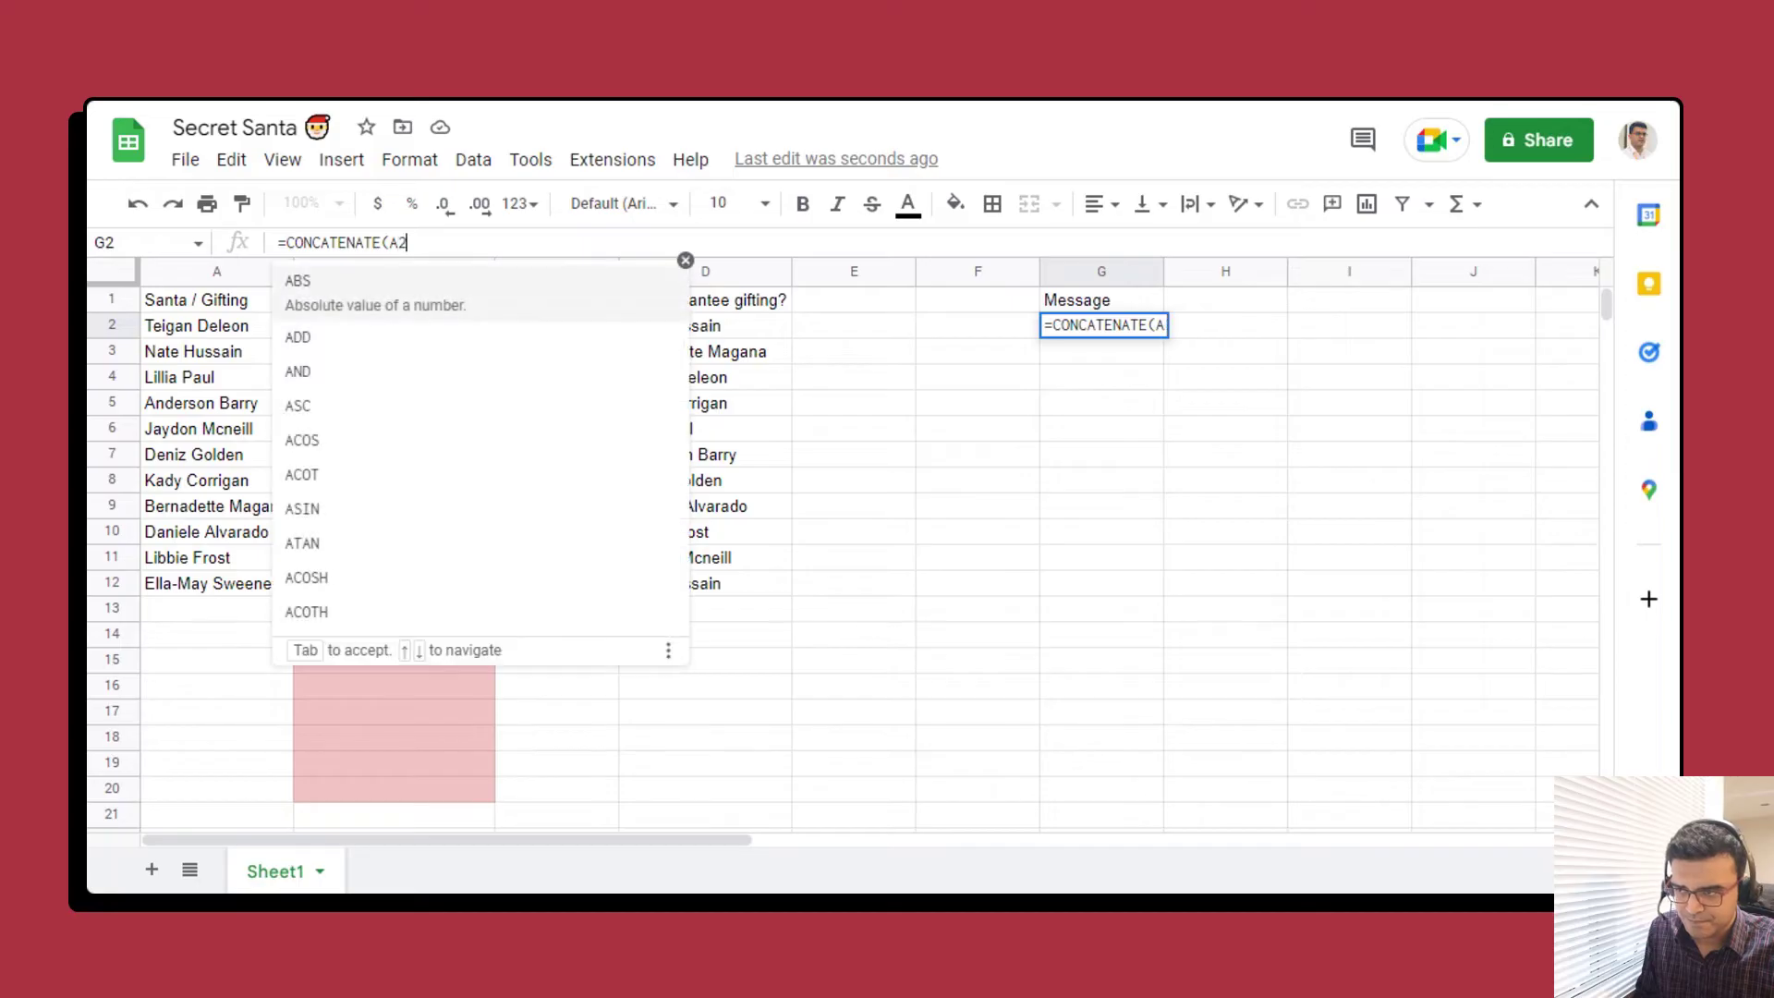
text(2, ")
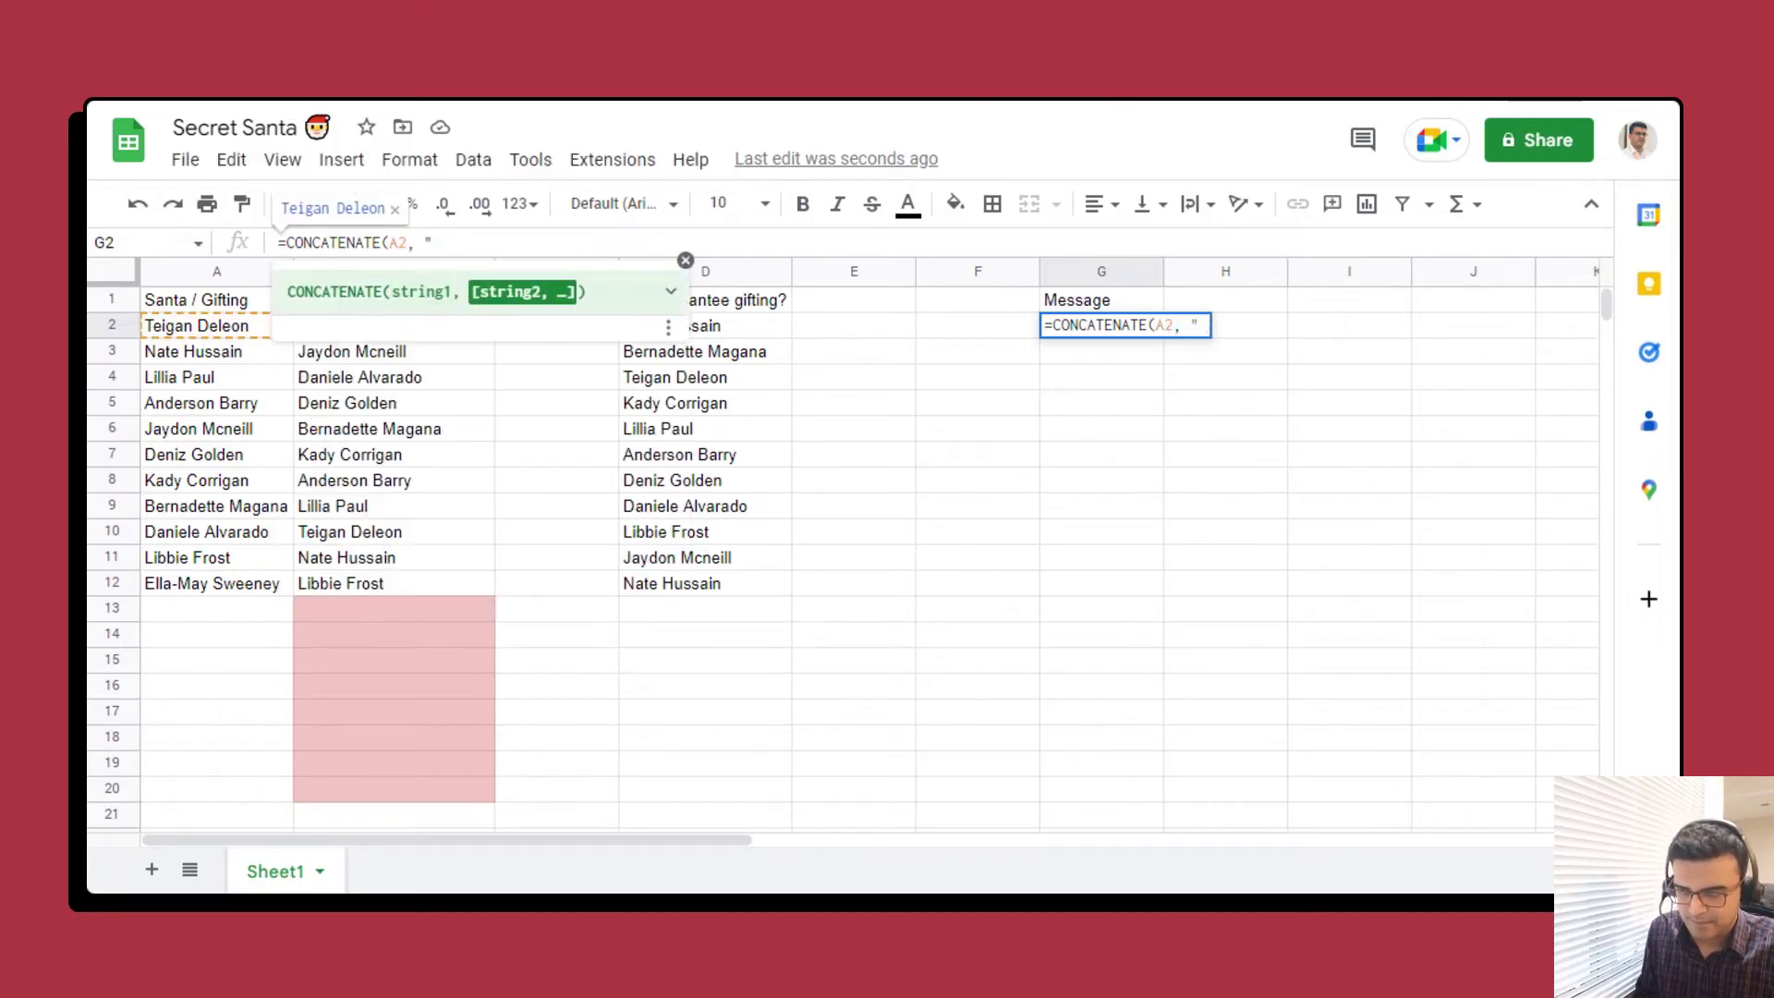
text(, )
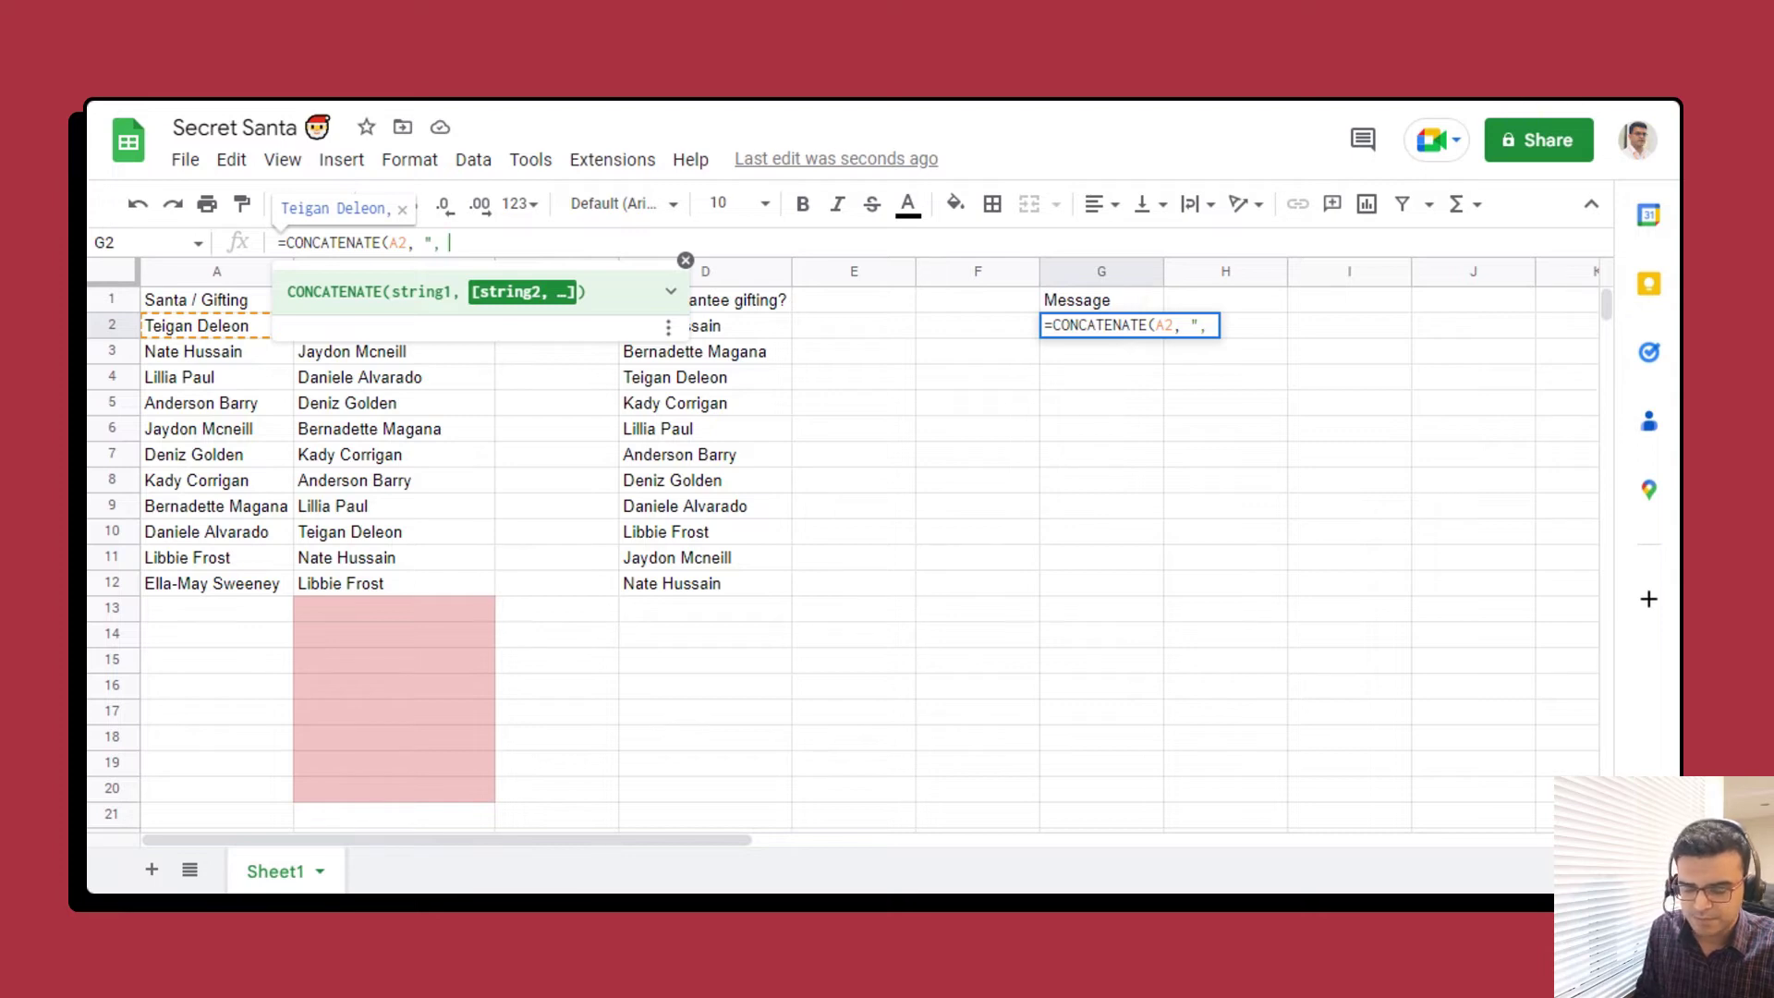
text(")
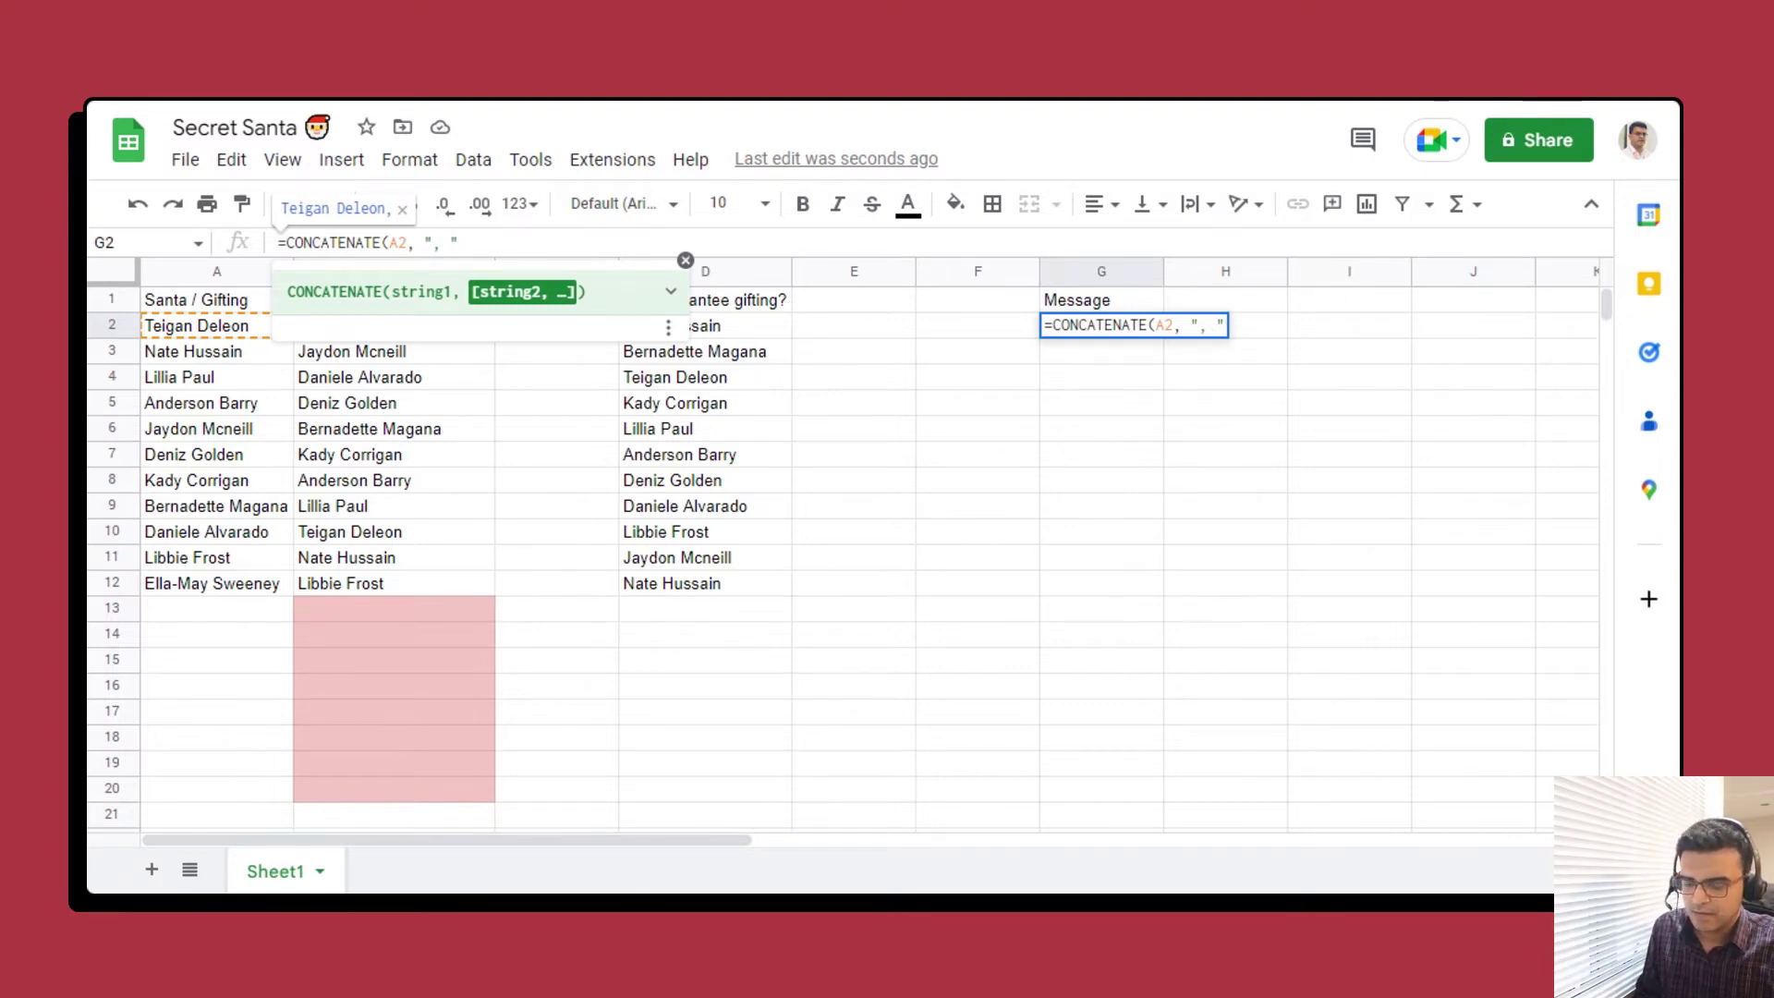
text(you)
text('ll be gi)
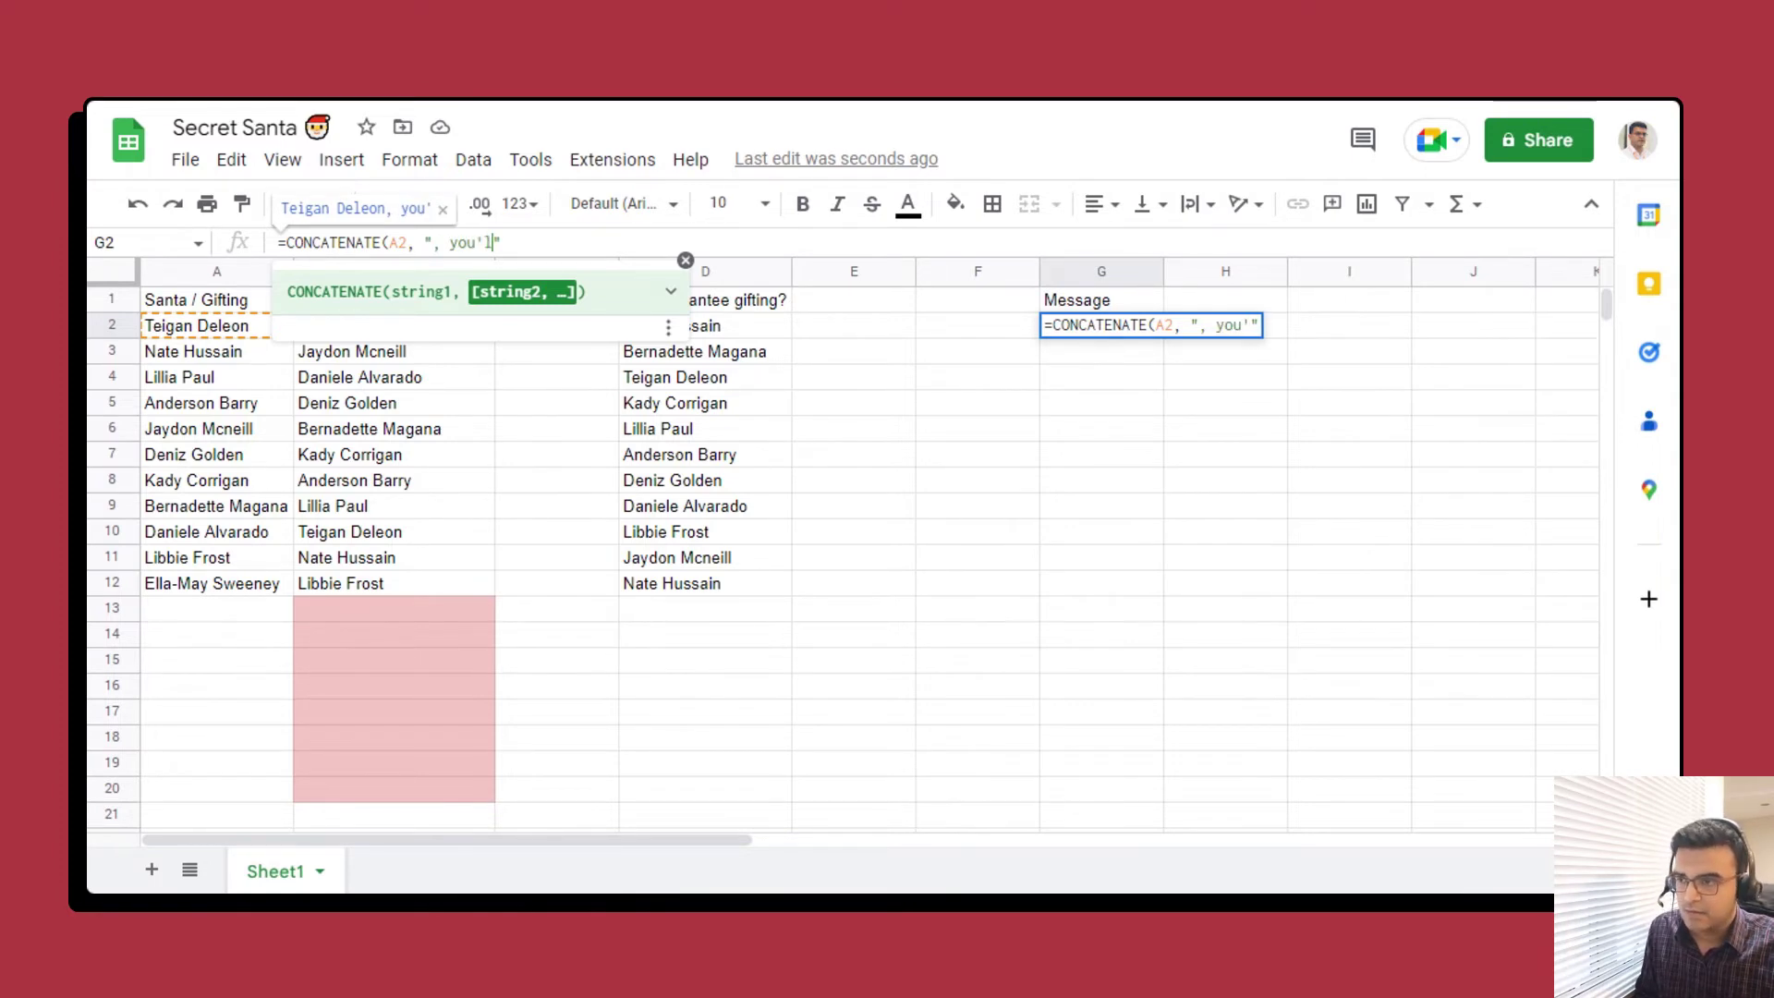
text(fting)
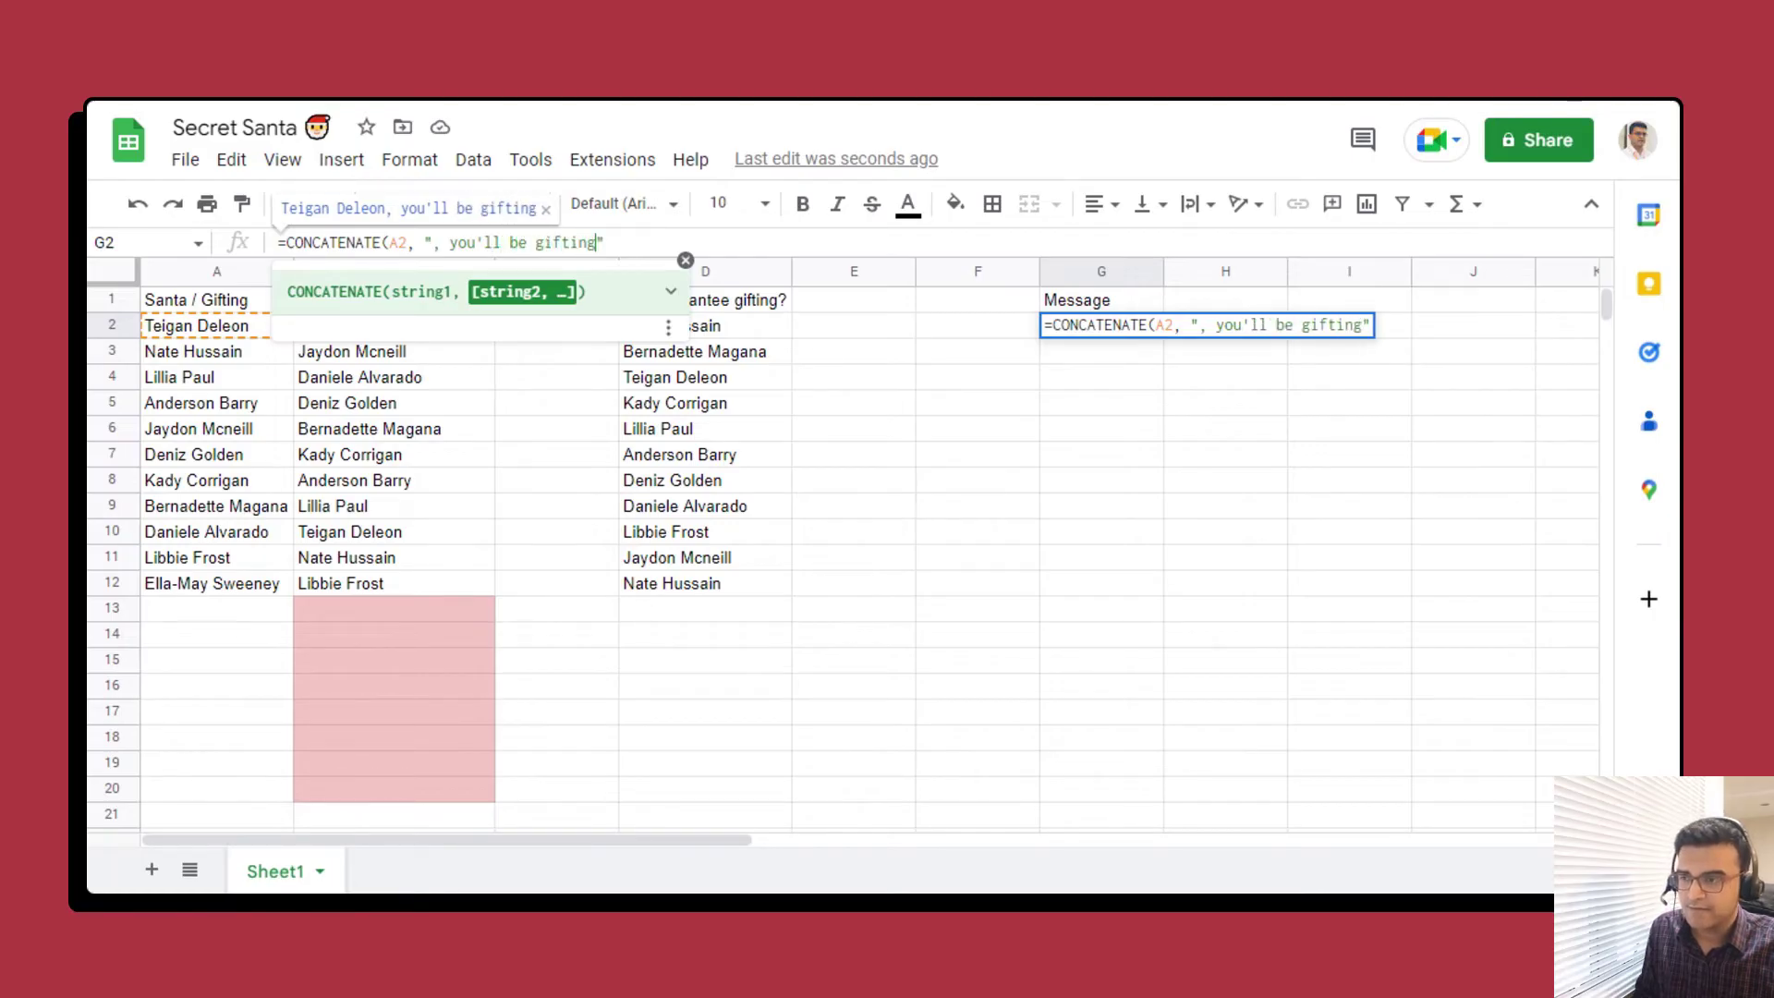
key(Right)
text(, )
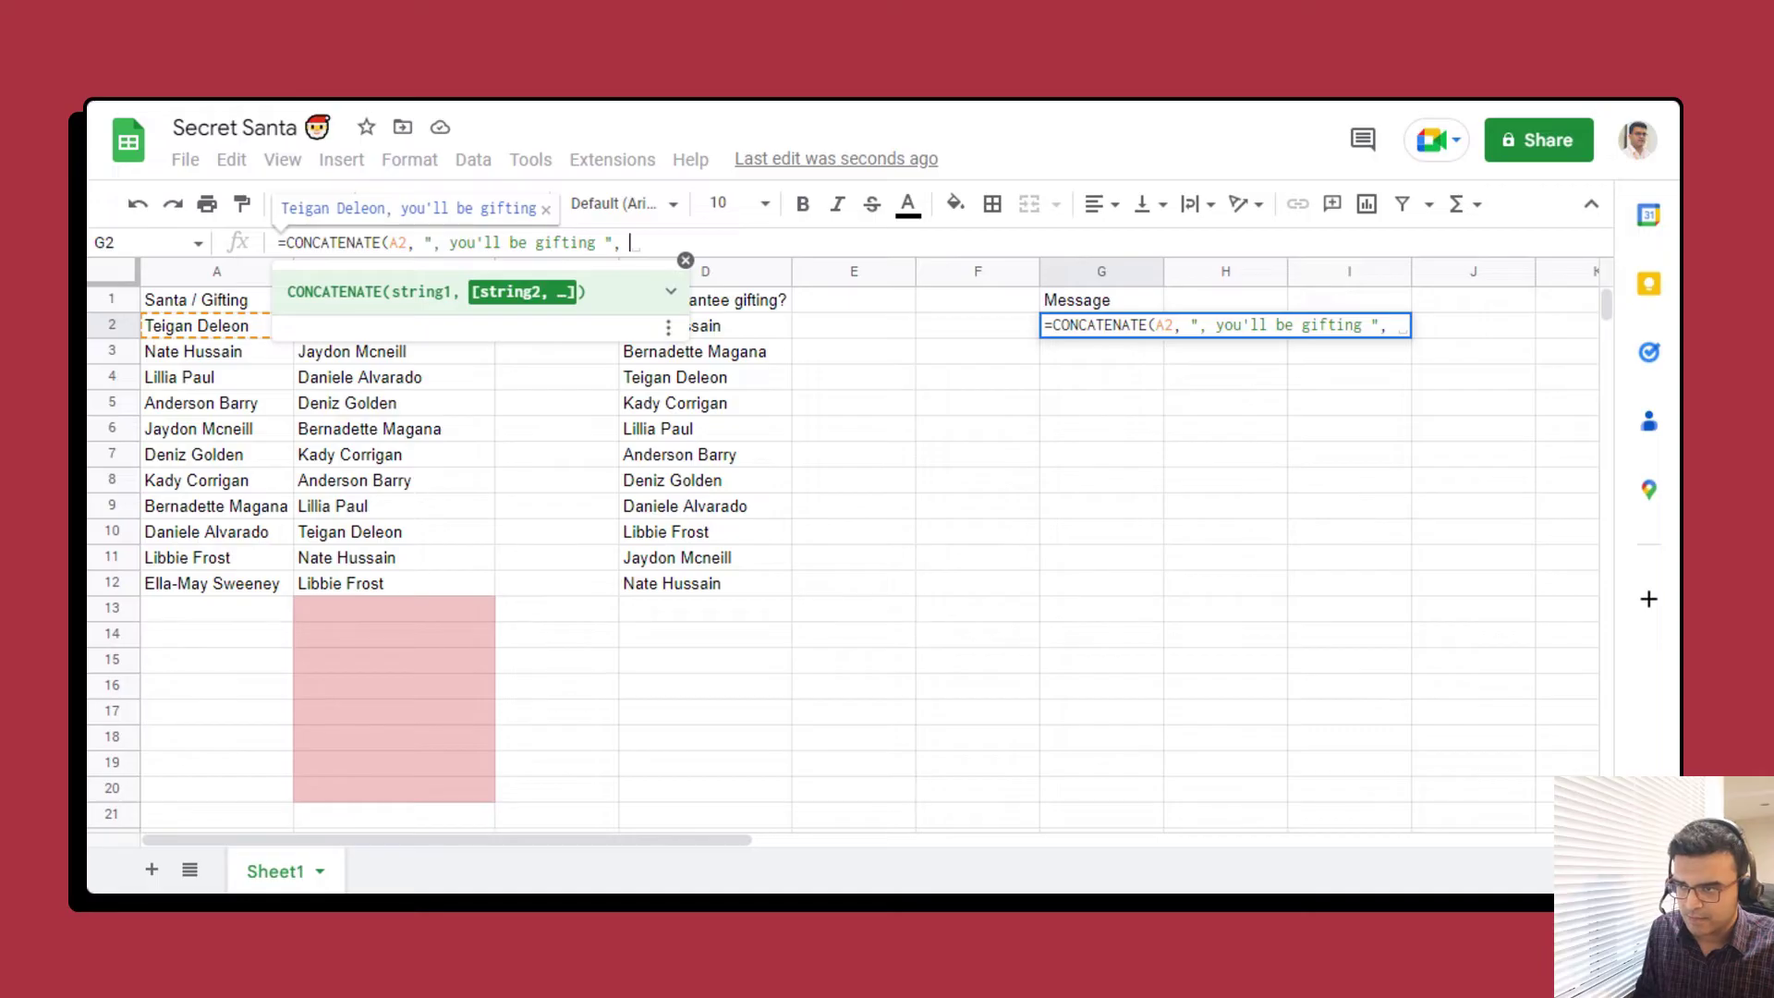
text(B)
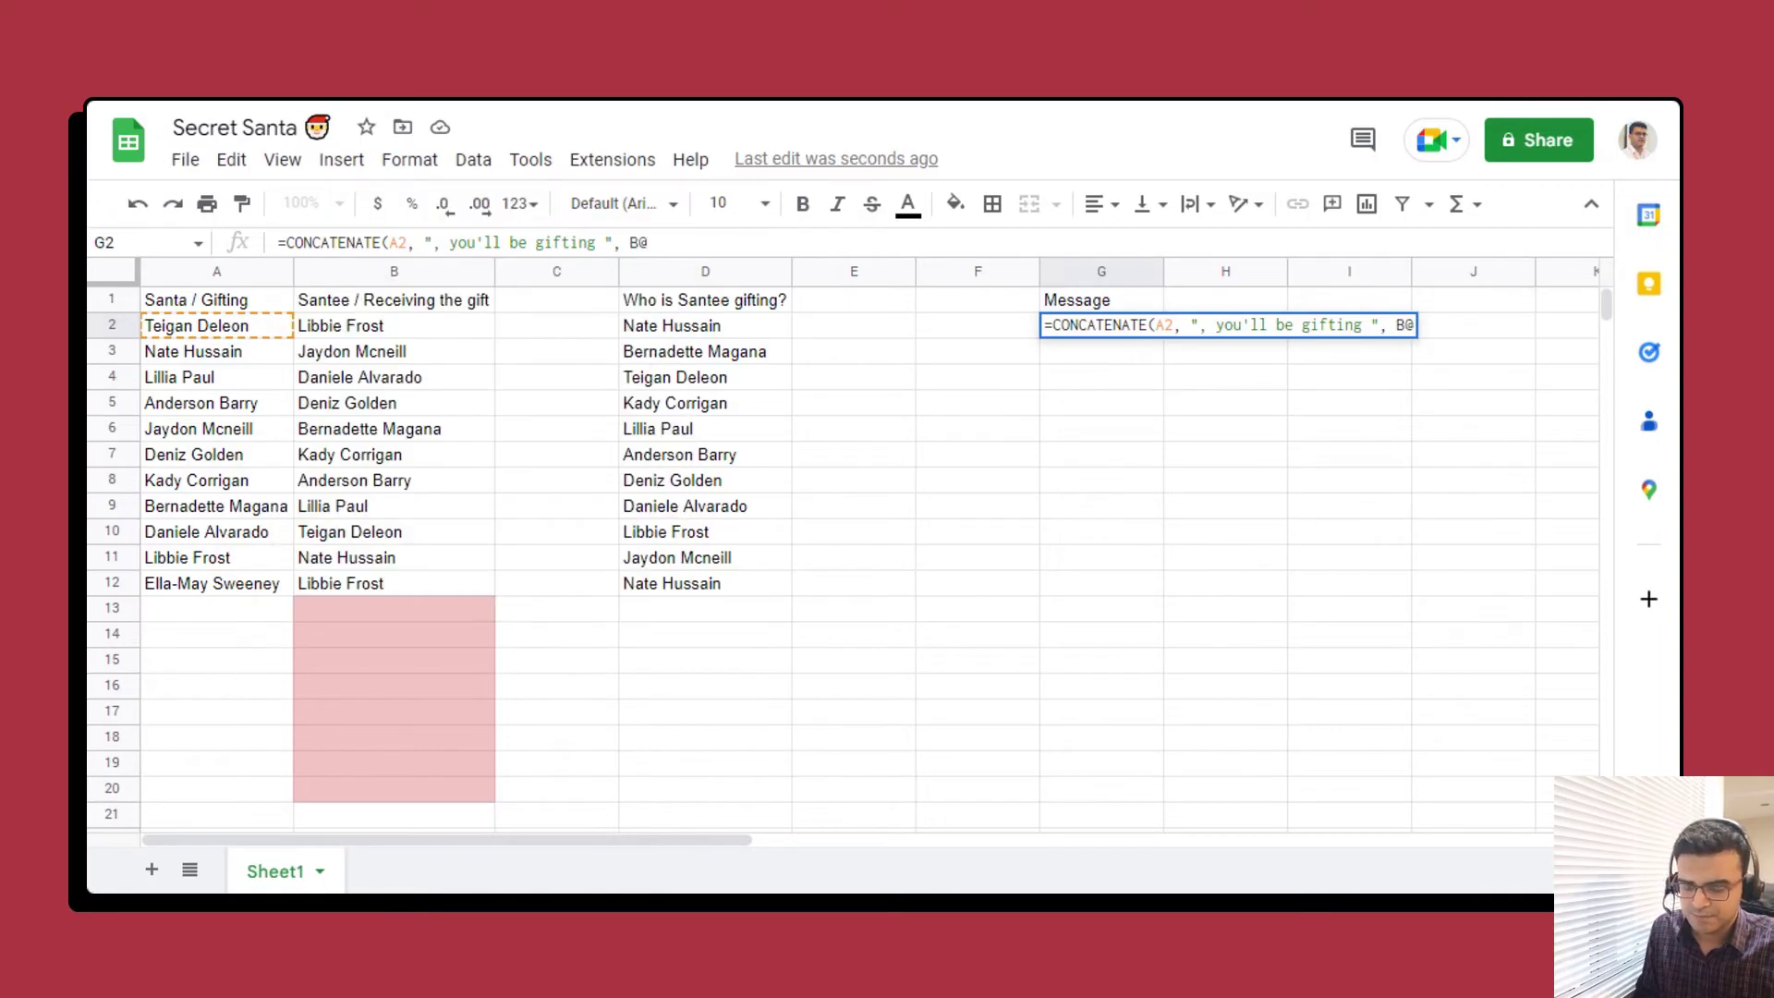
text(2))
key(Return)
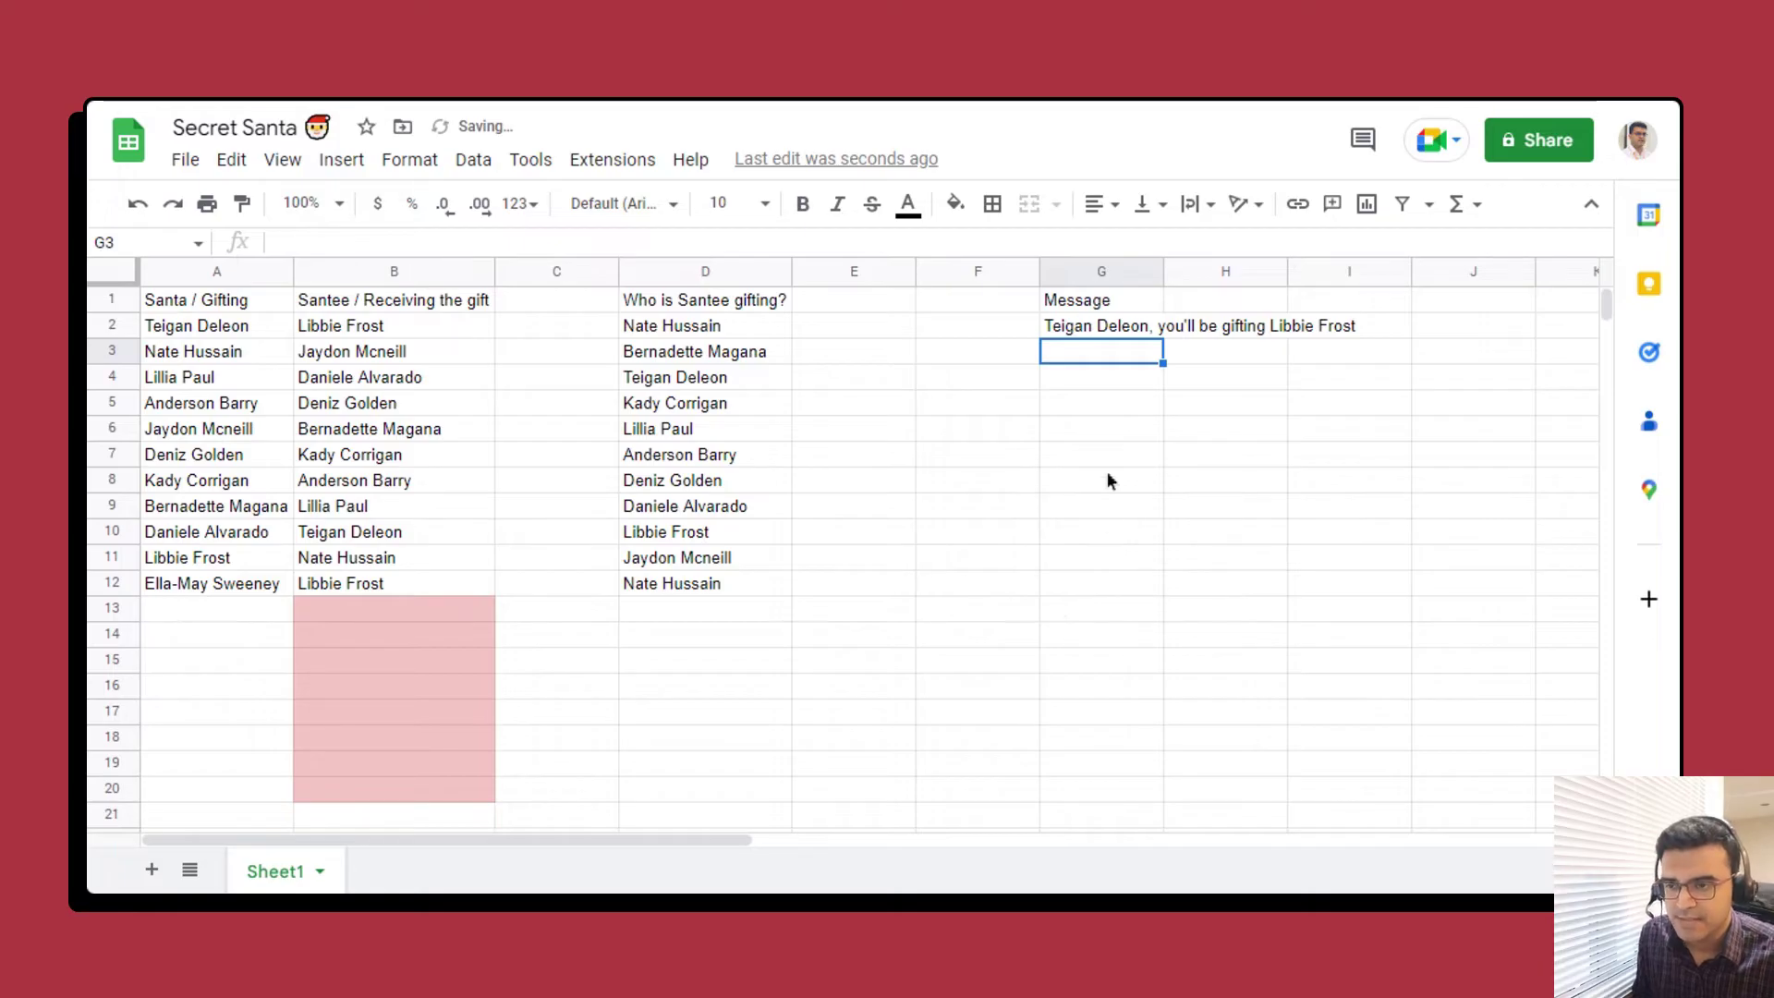
click(1107, 335)
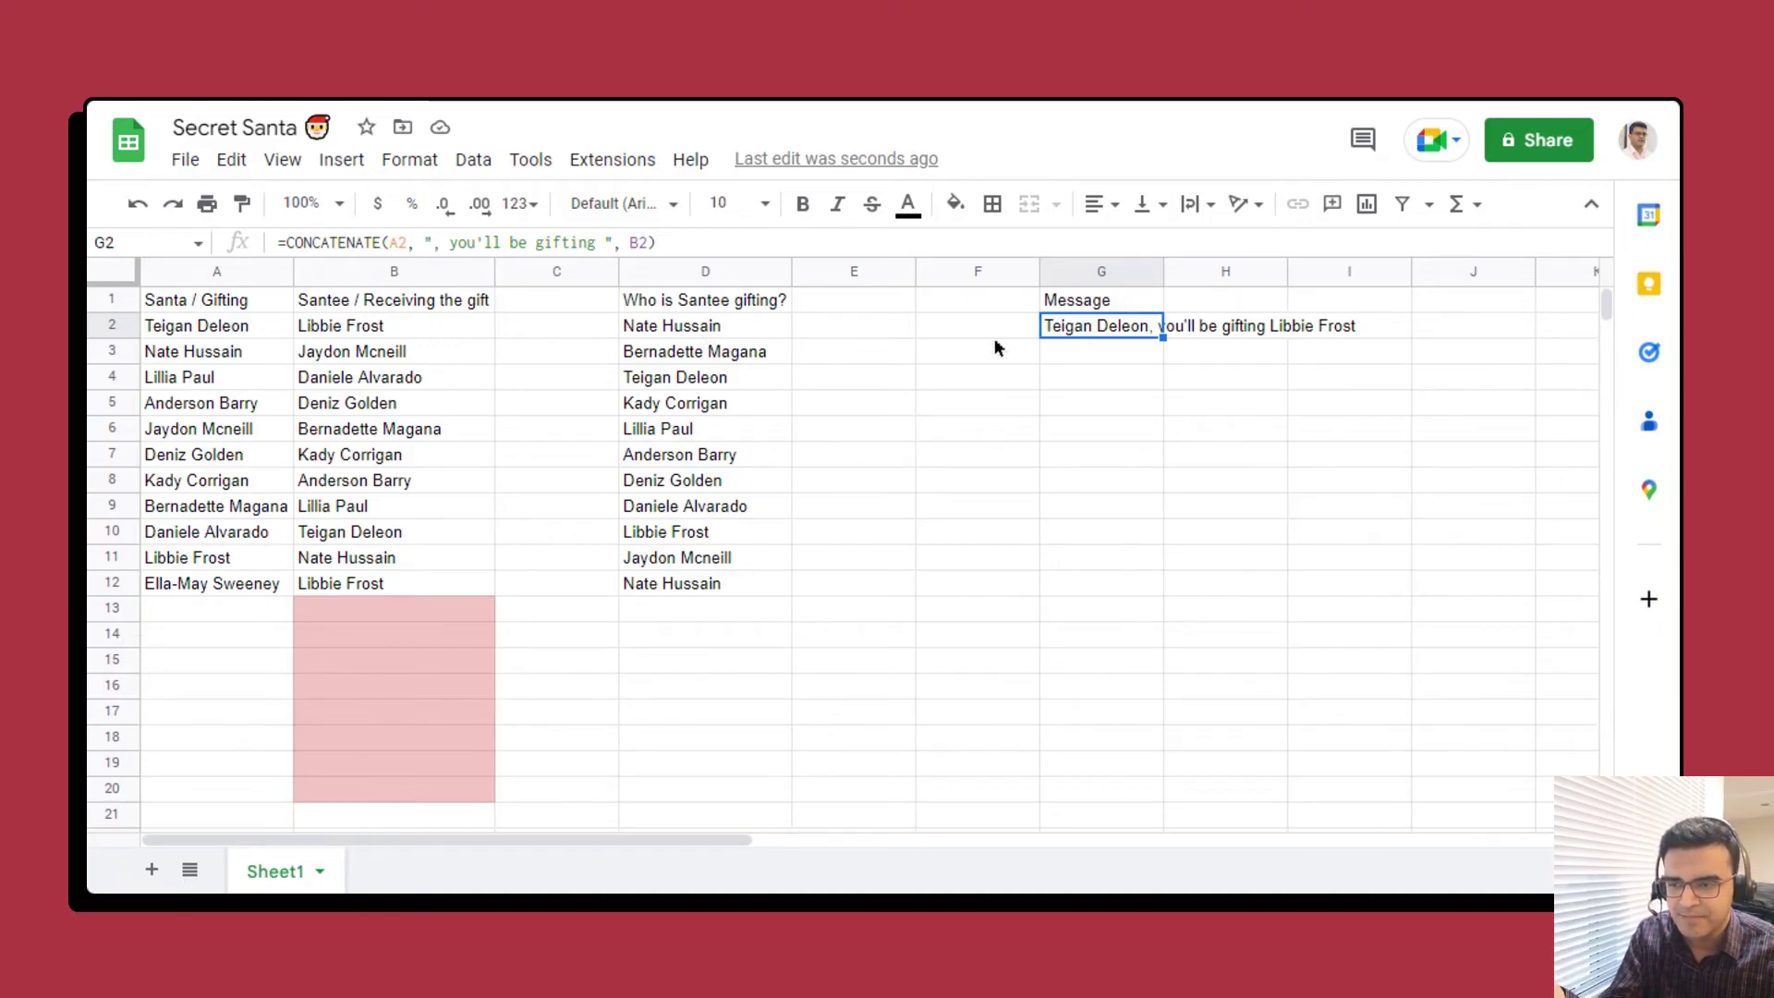
click(890, 329)
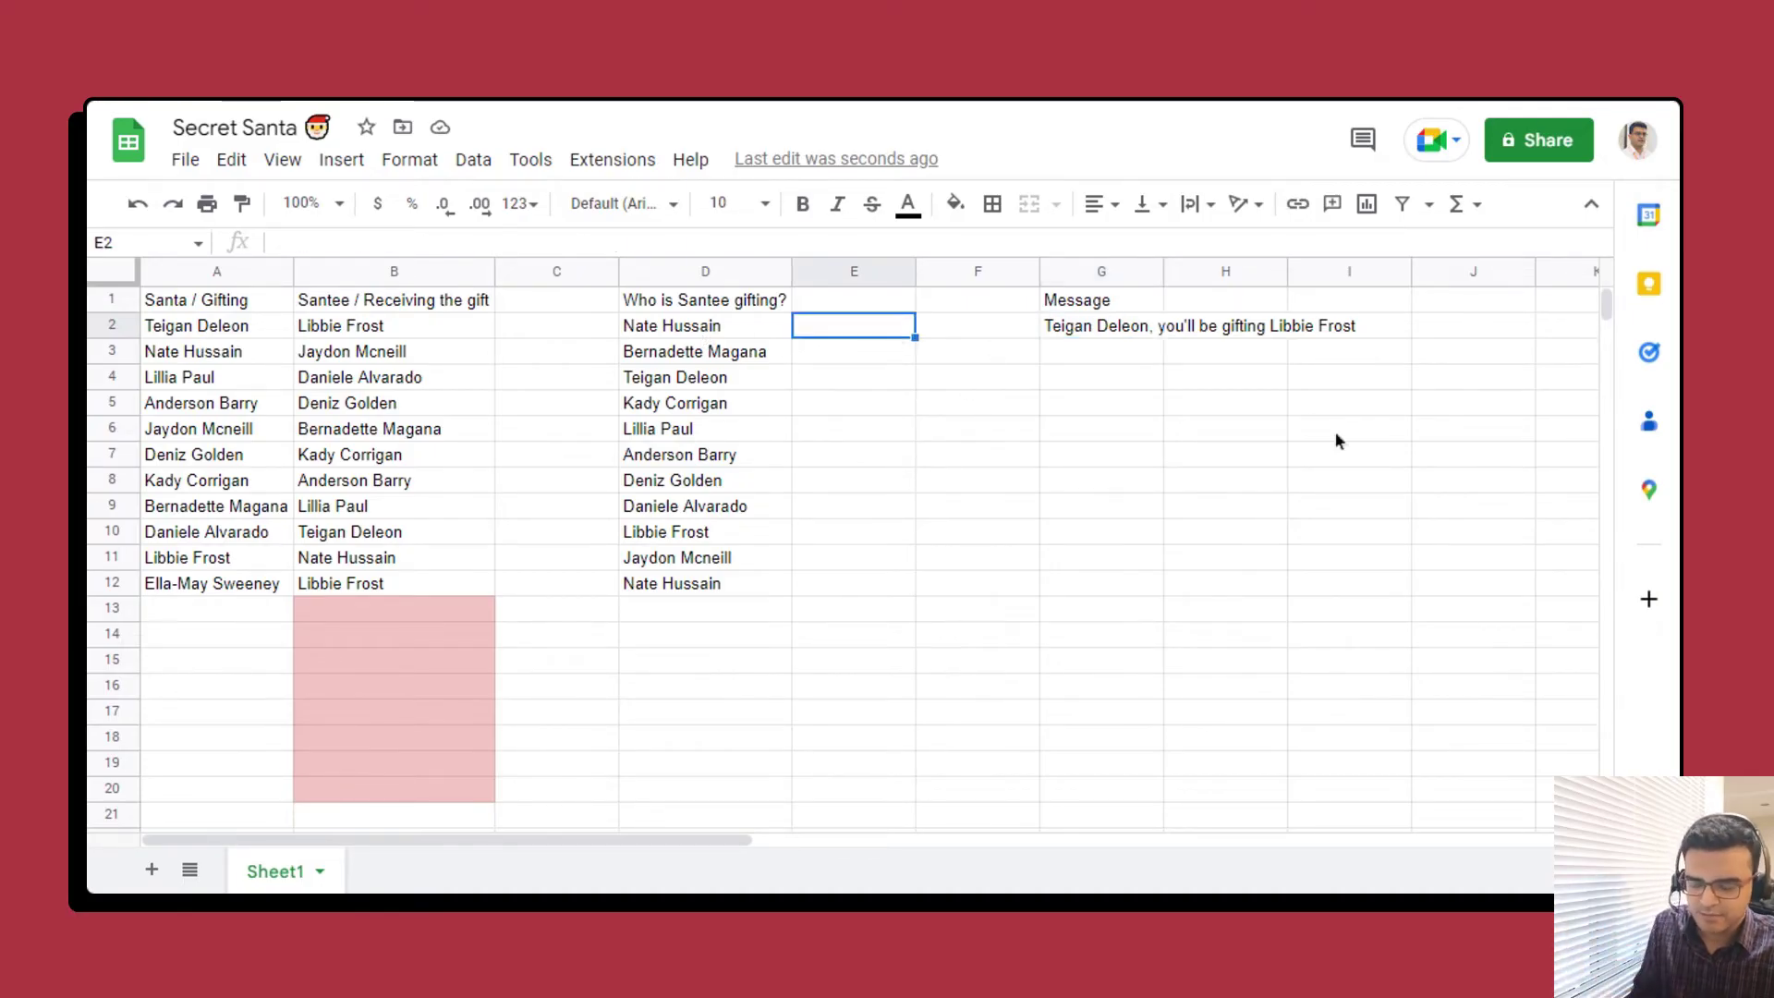
Enter =SPLIT(A2, " ") in E2 and fill it down through row 12
text(=)
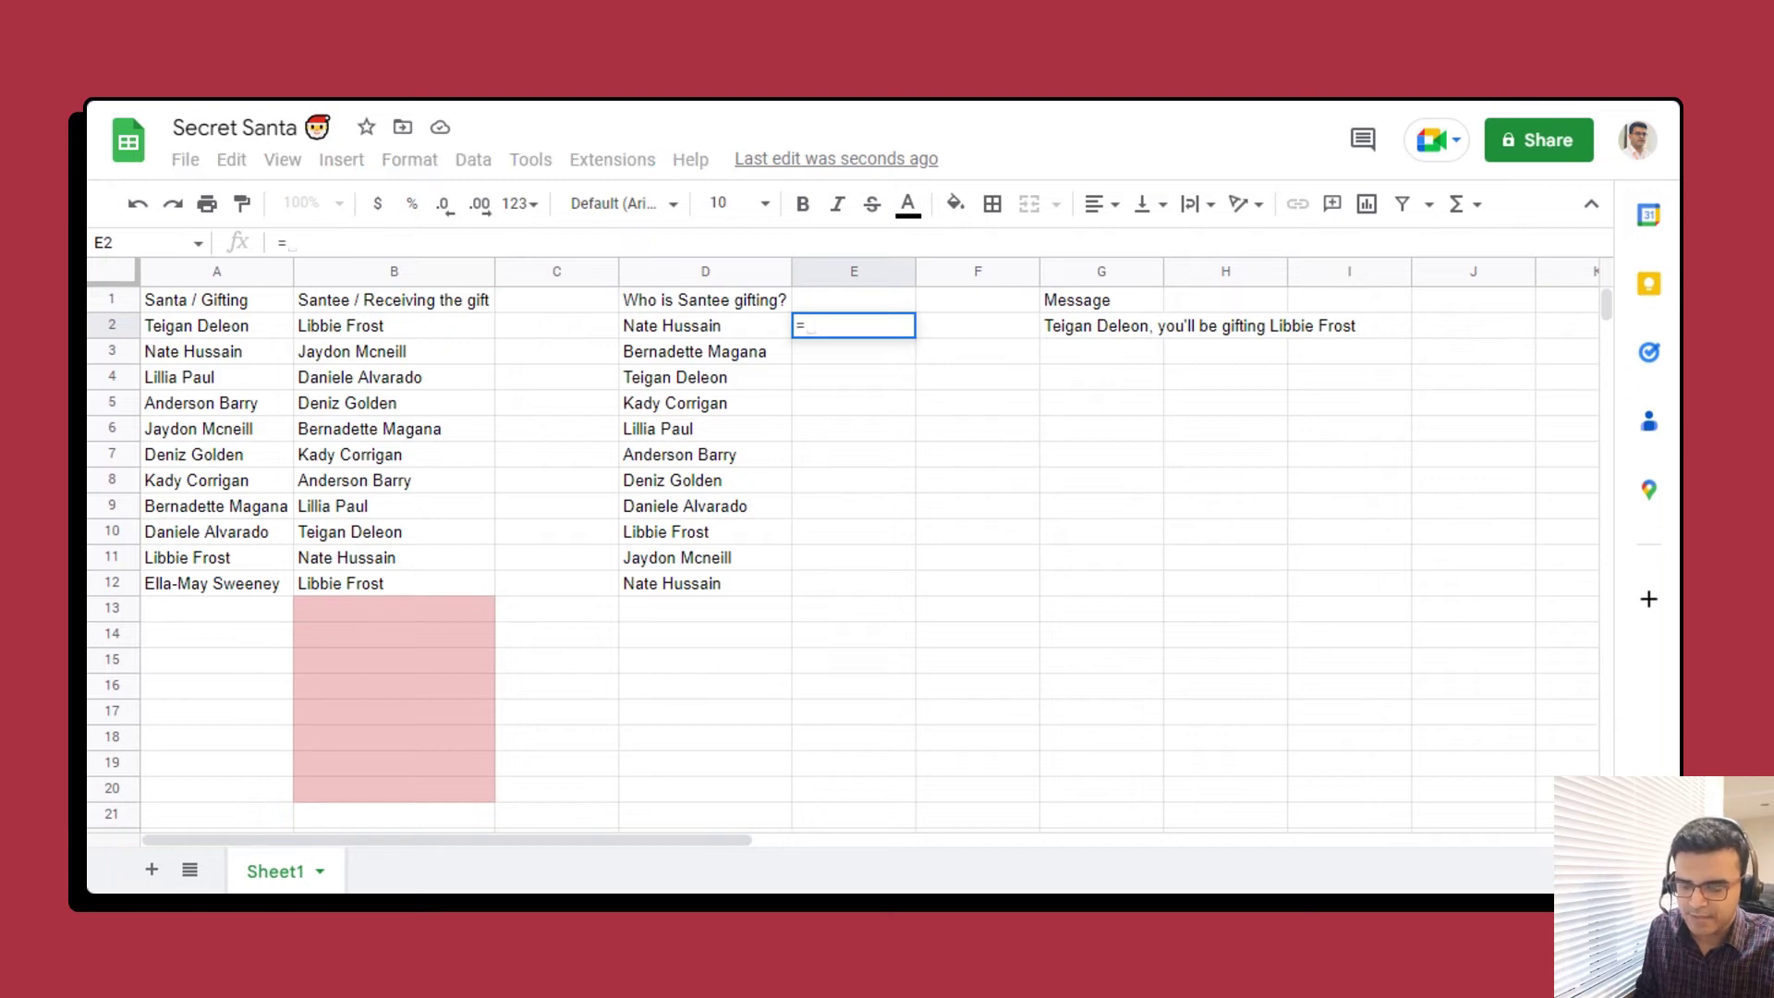
text(SPLIT()
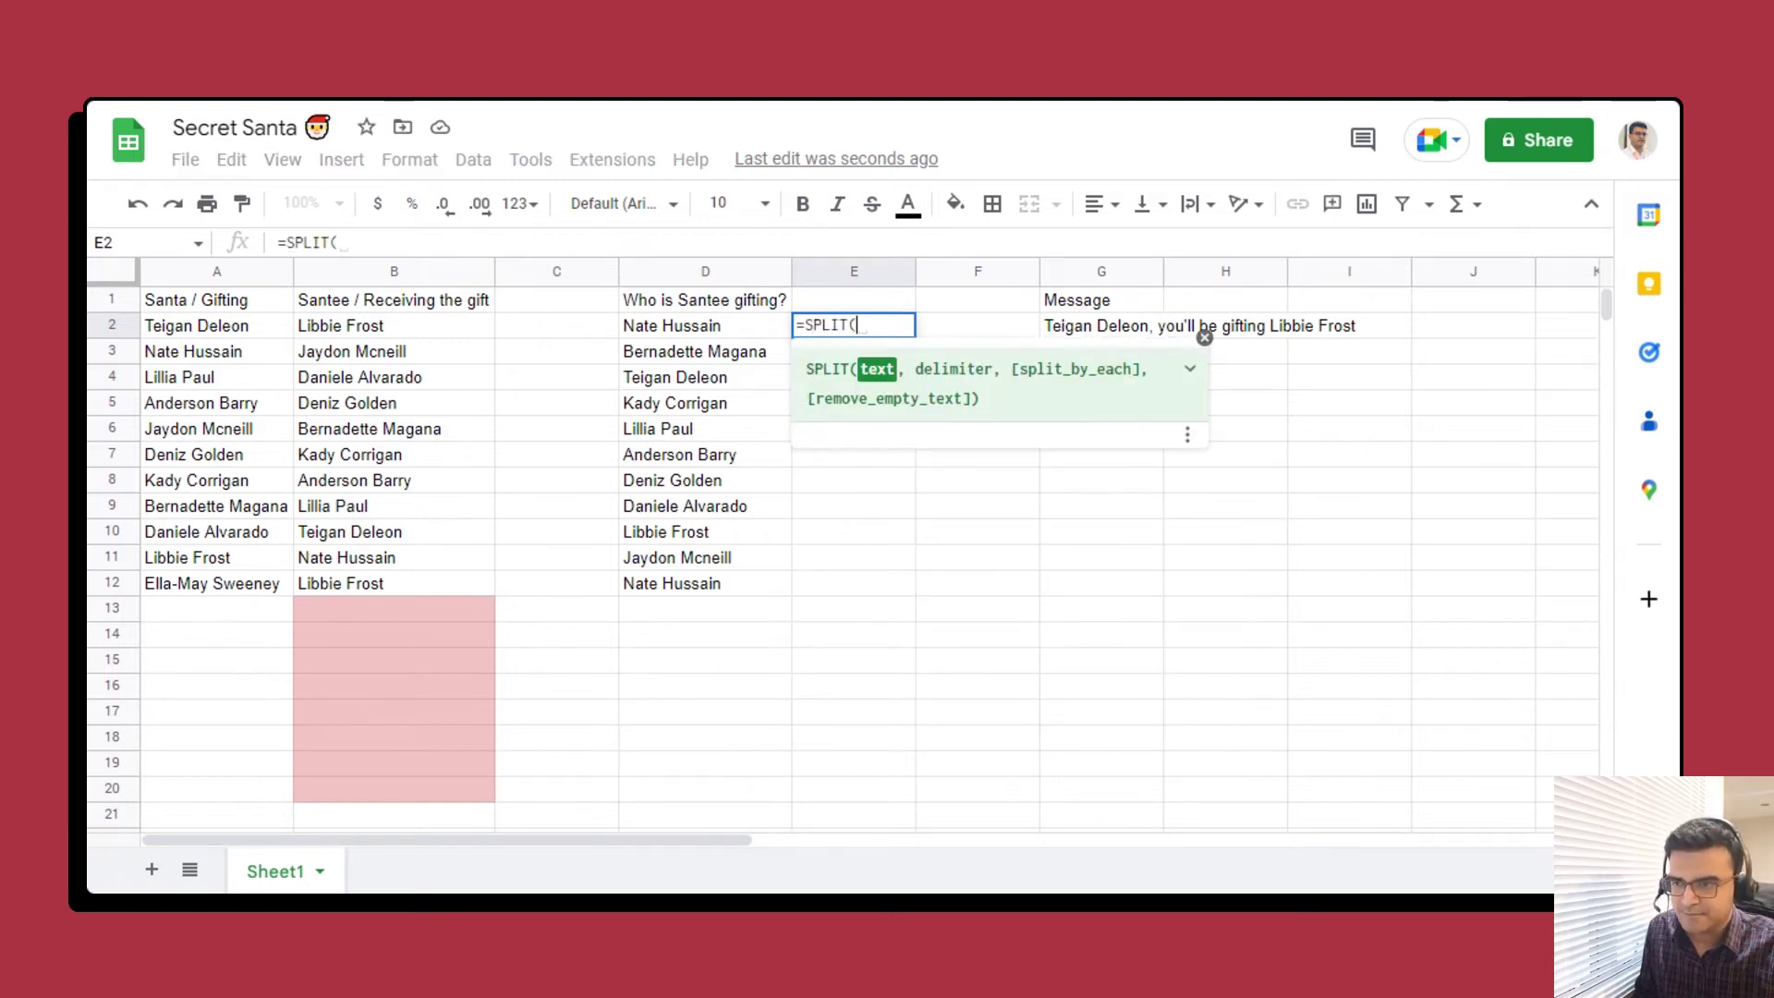
text(A)
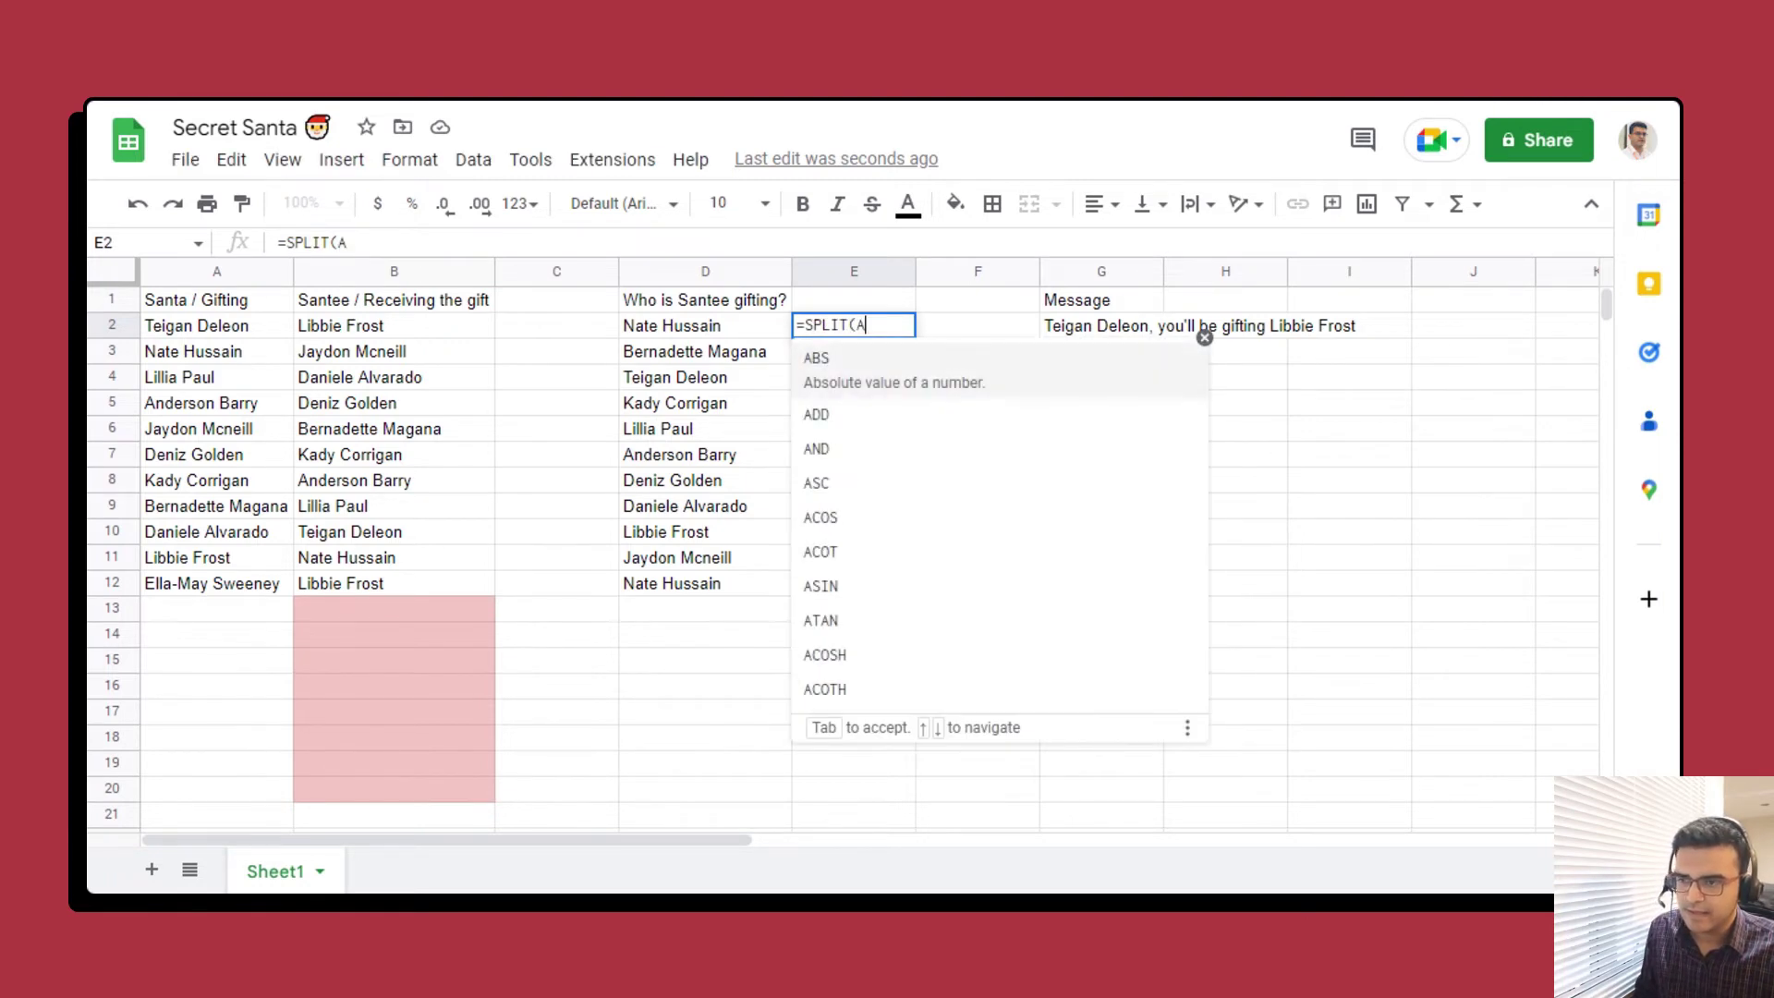
text(2, " ")
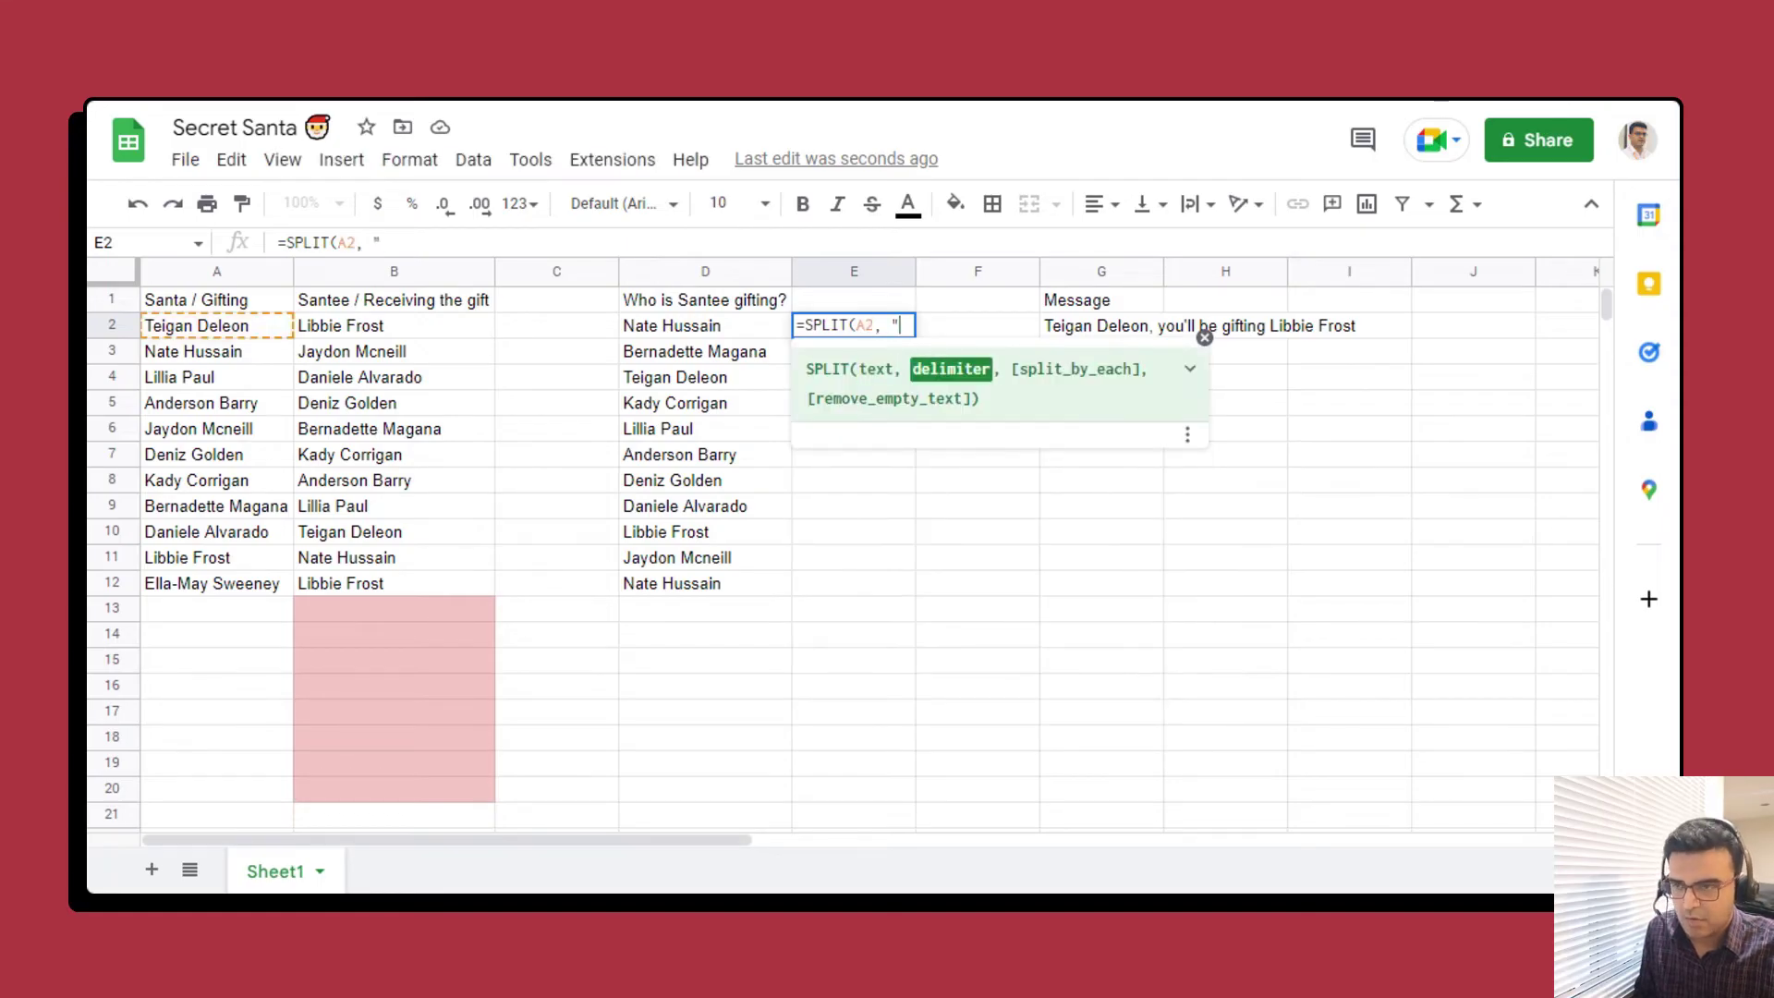
text())
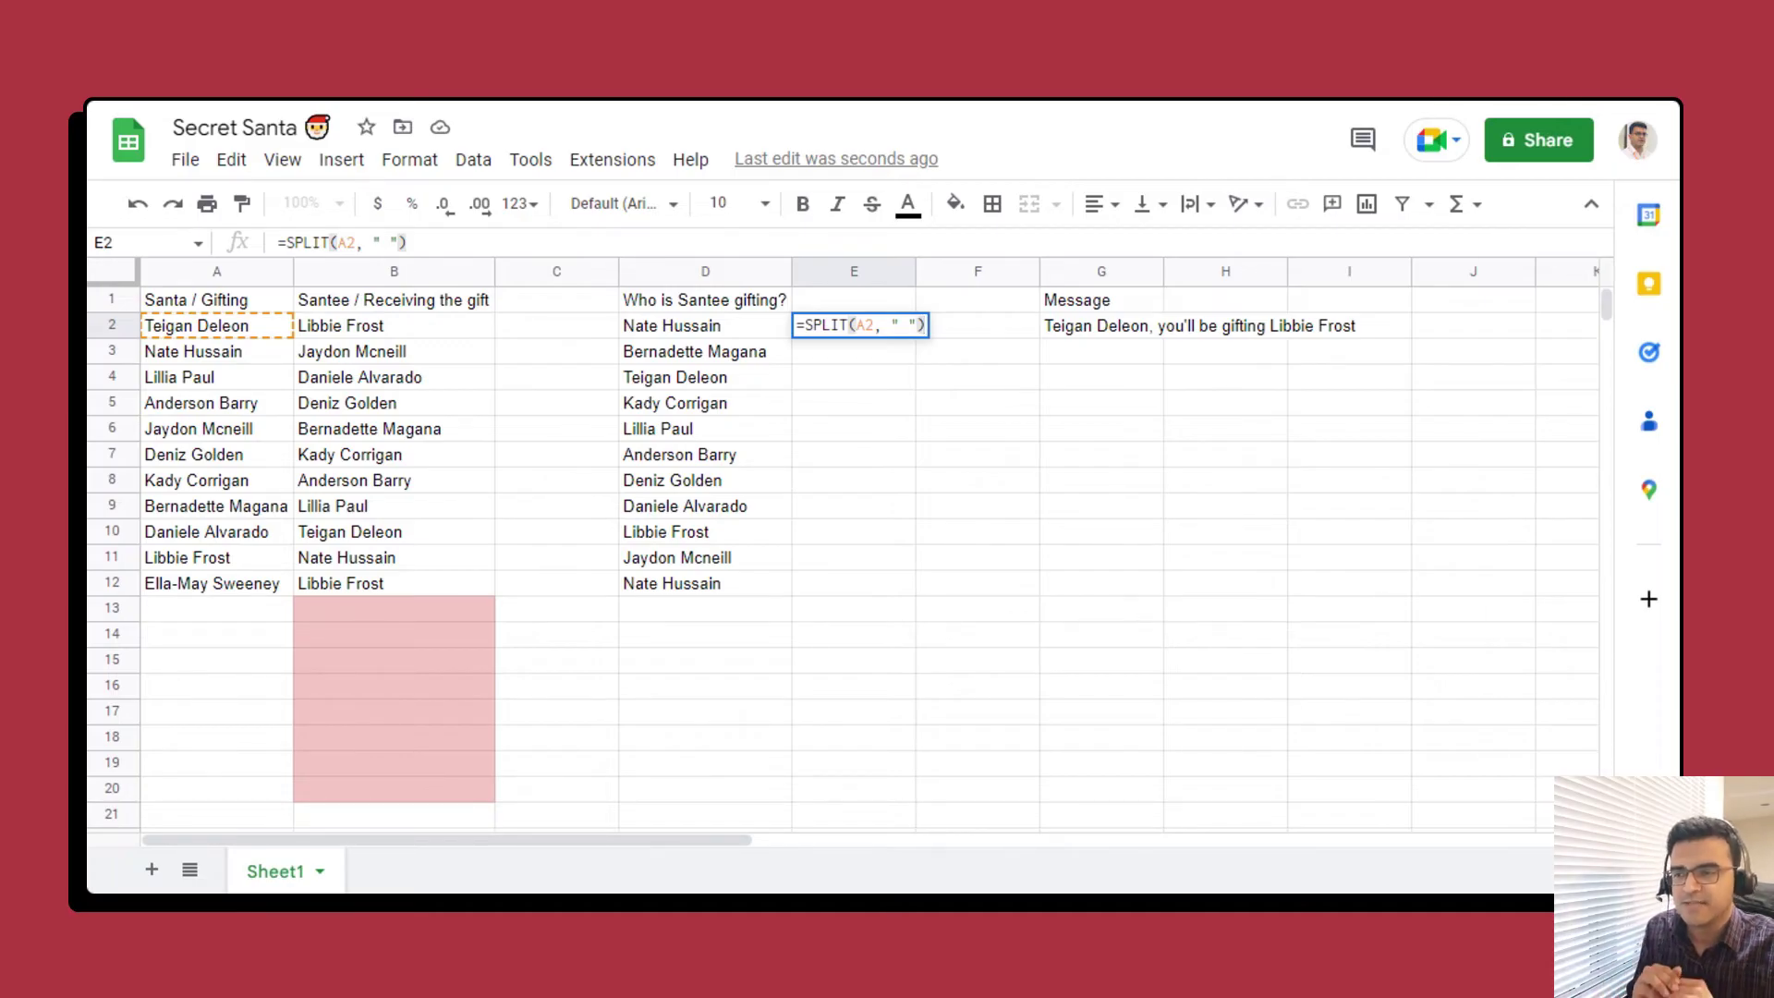
key(Return)
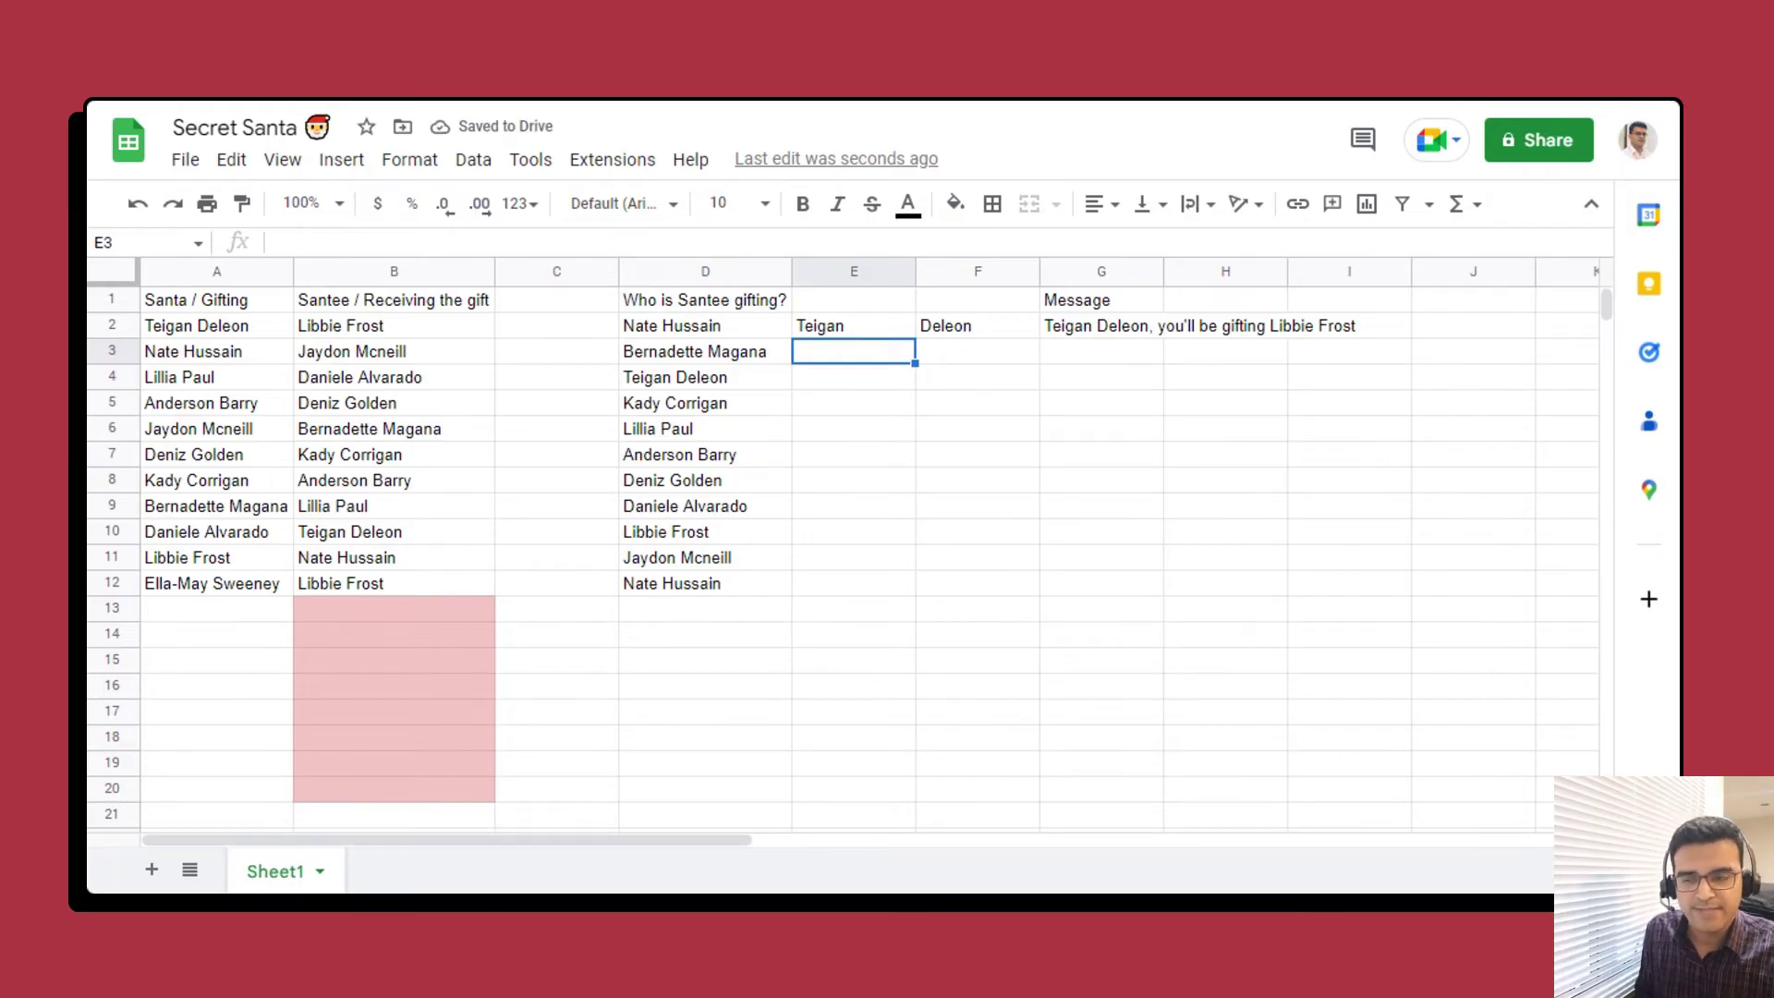
click(868, 331)
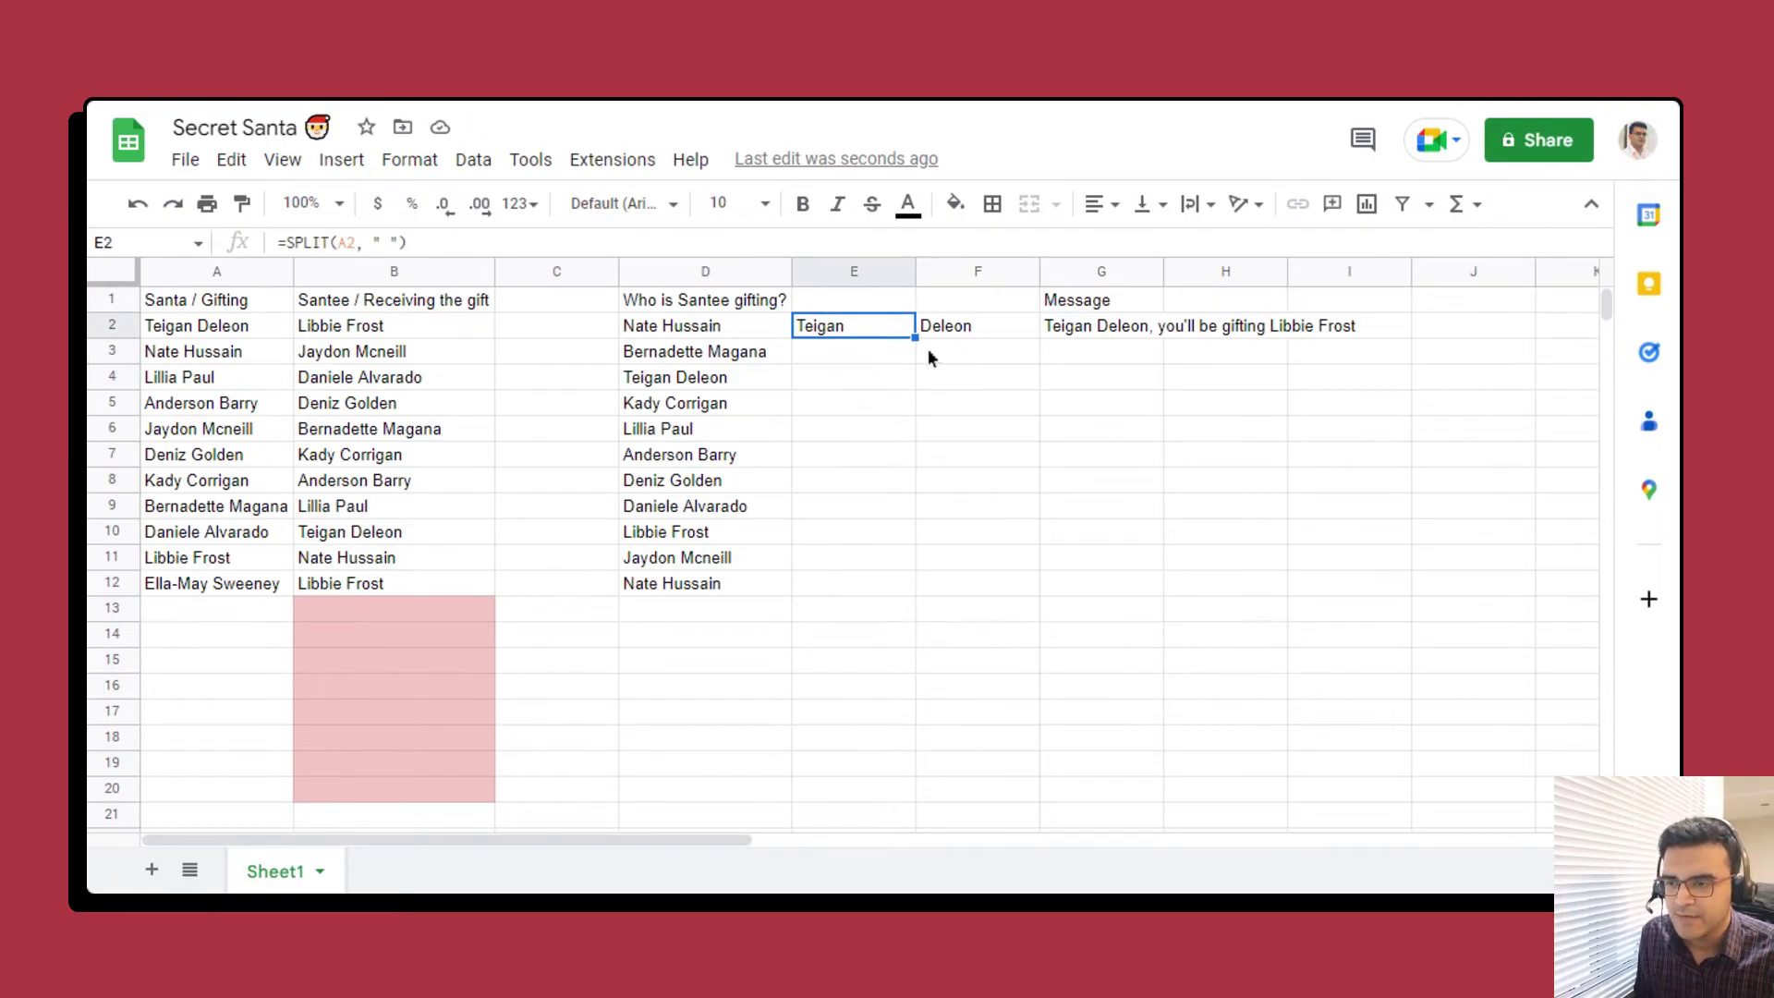
drag(915, 339, 913, 591)
click(819, 764)
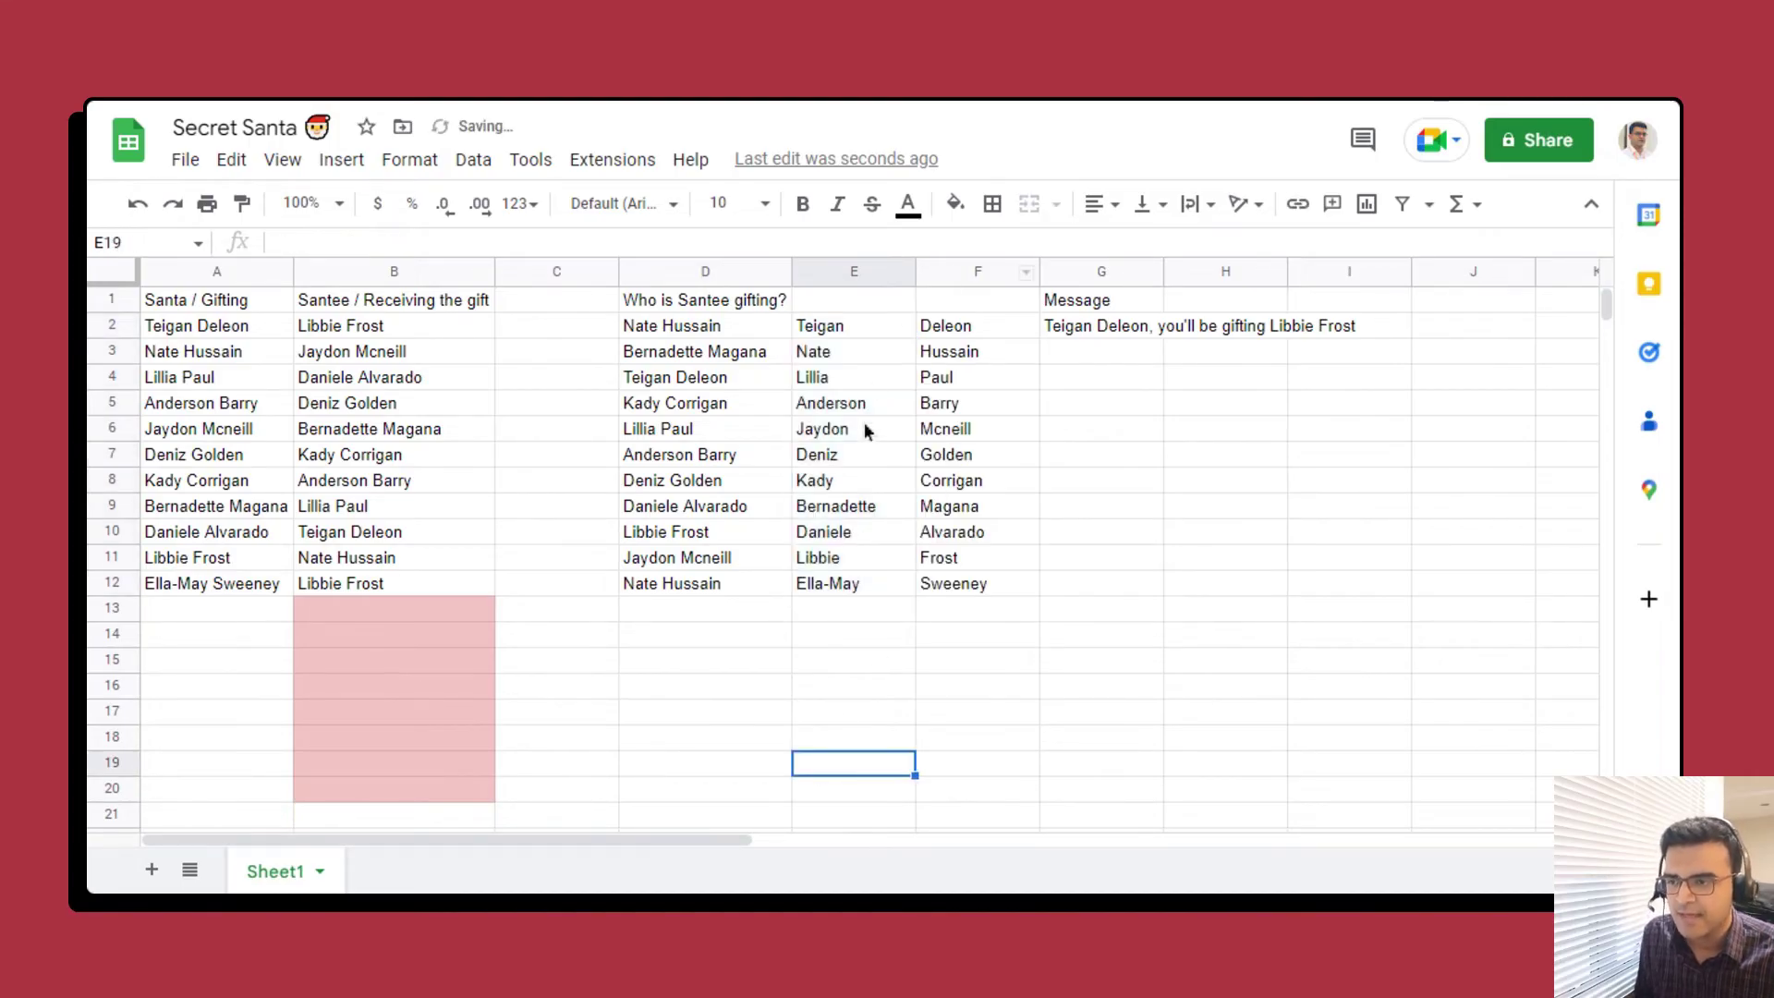
click(201, 331)
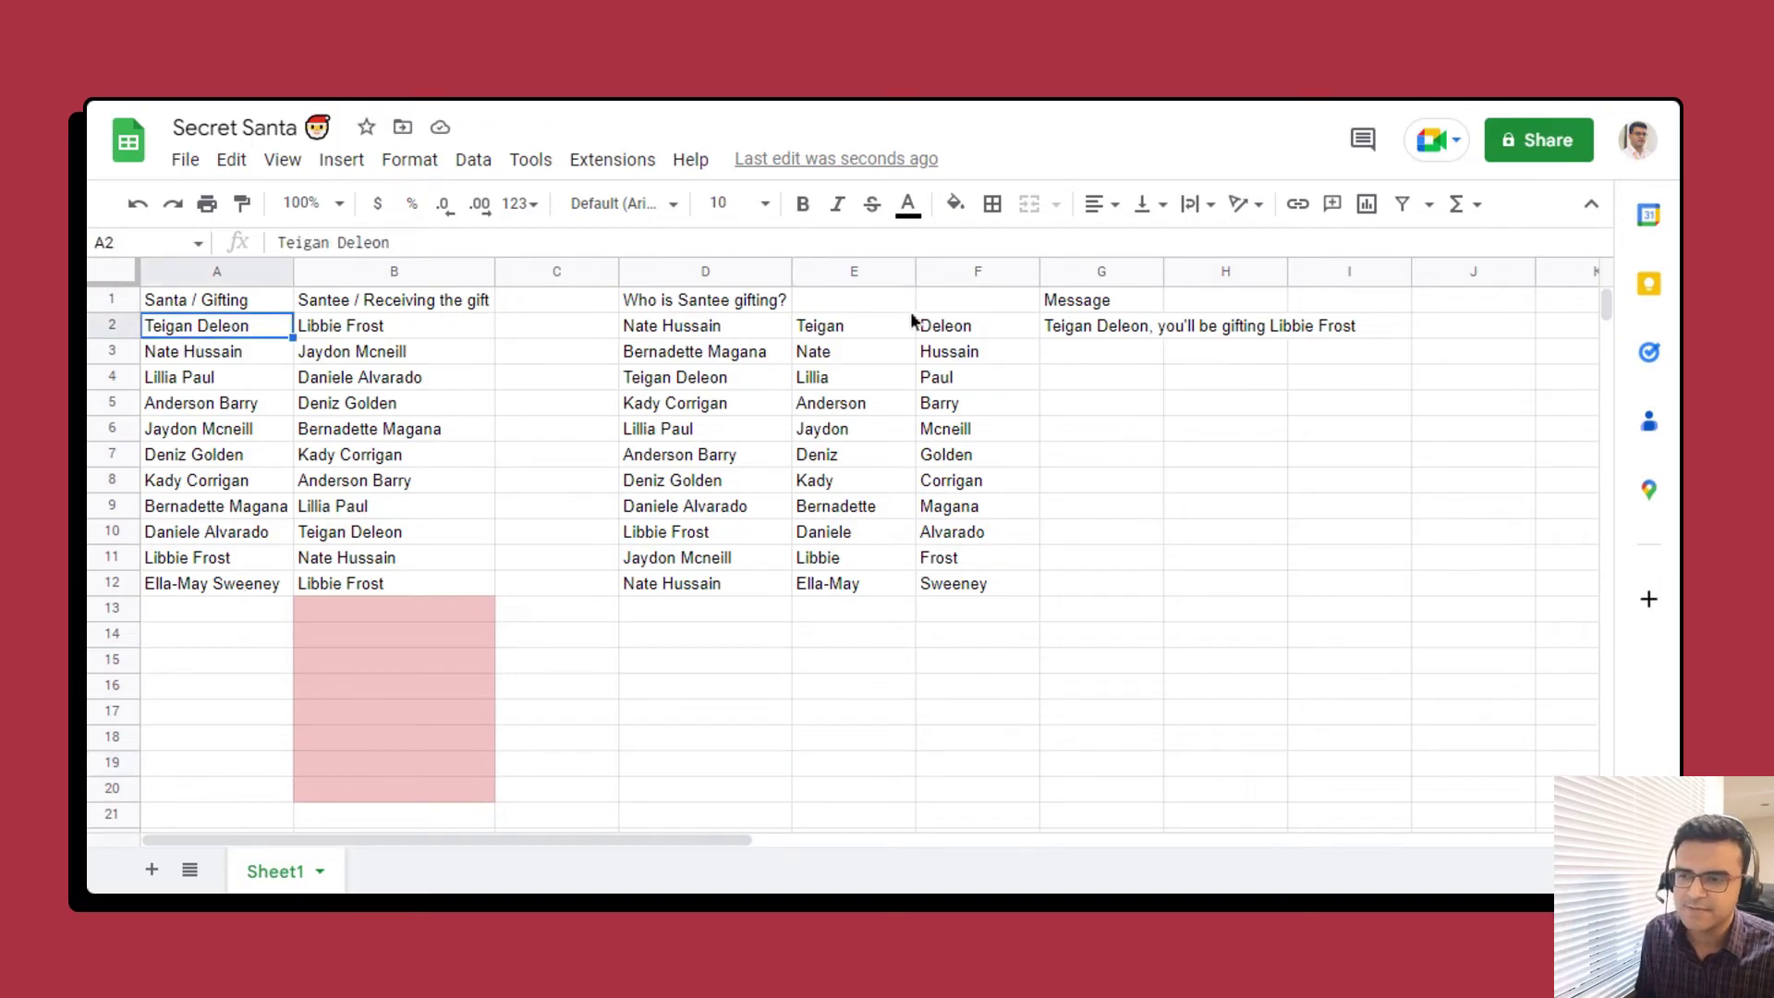
Change G2's formula to reference E2 instead of A2 and autofill it down to G12
click(1104, 328)
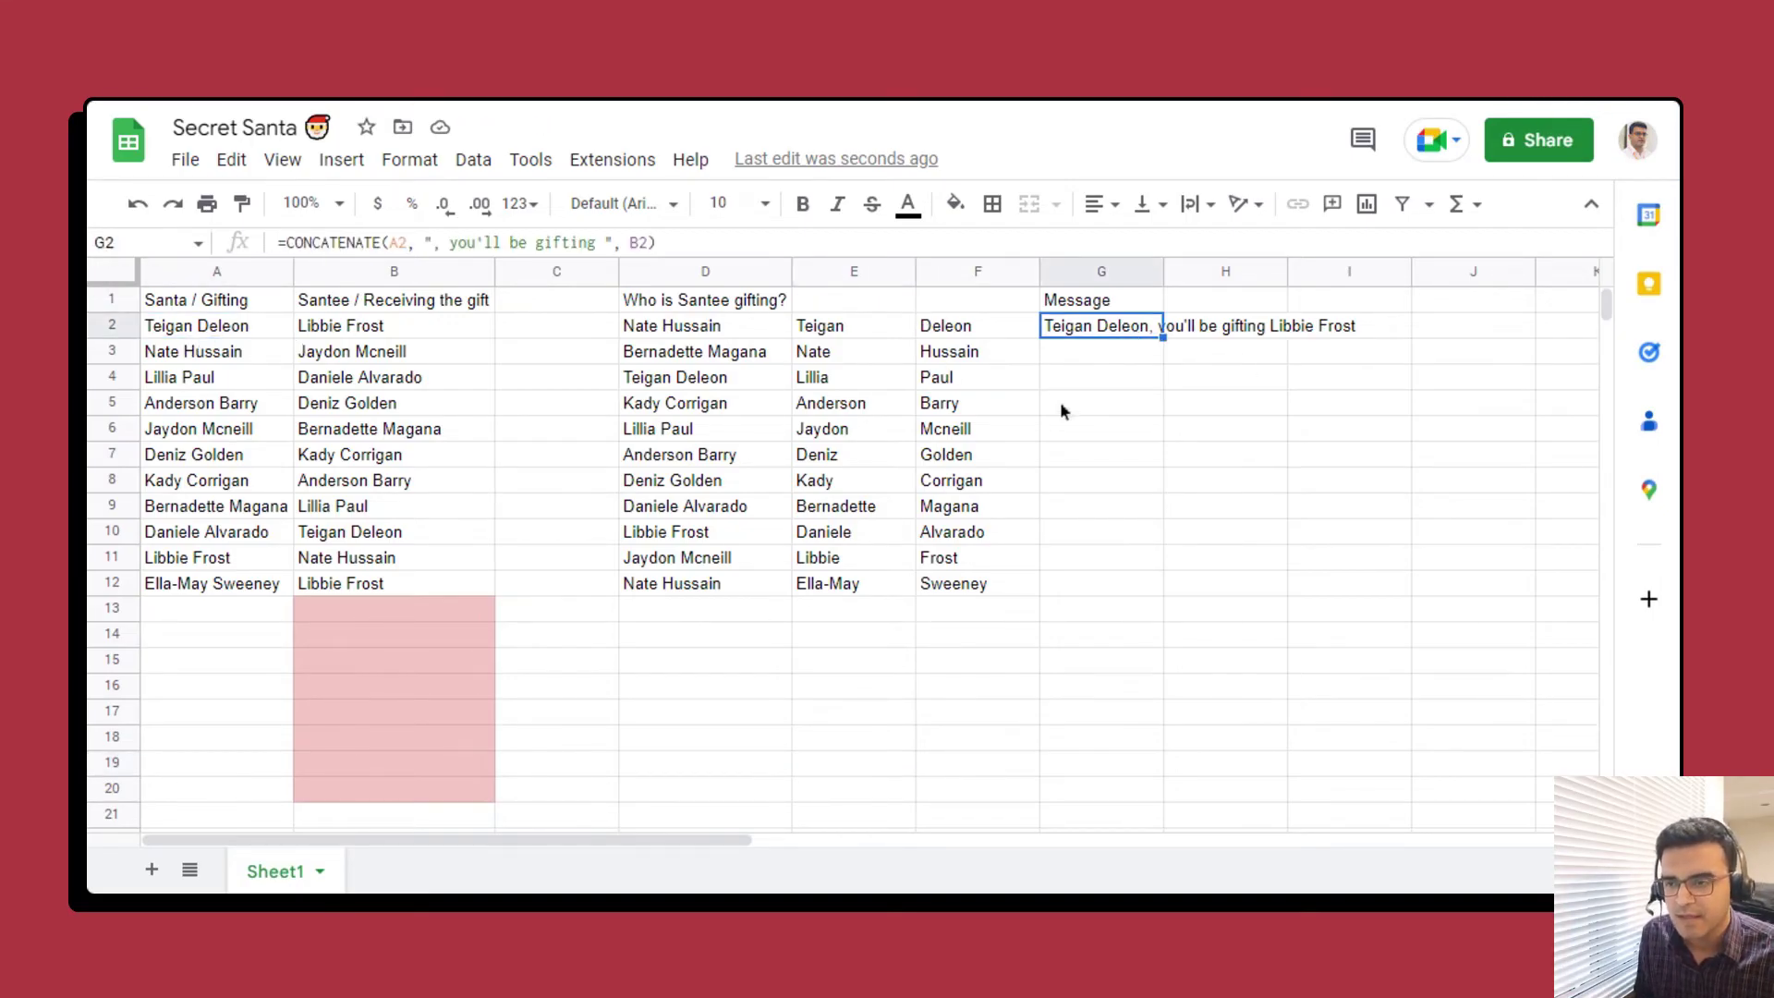
click(398, 242)
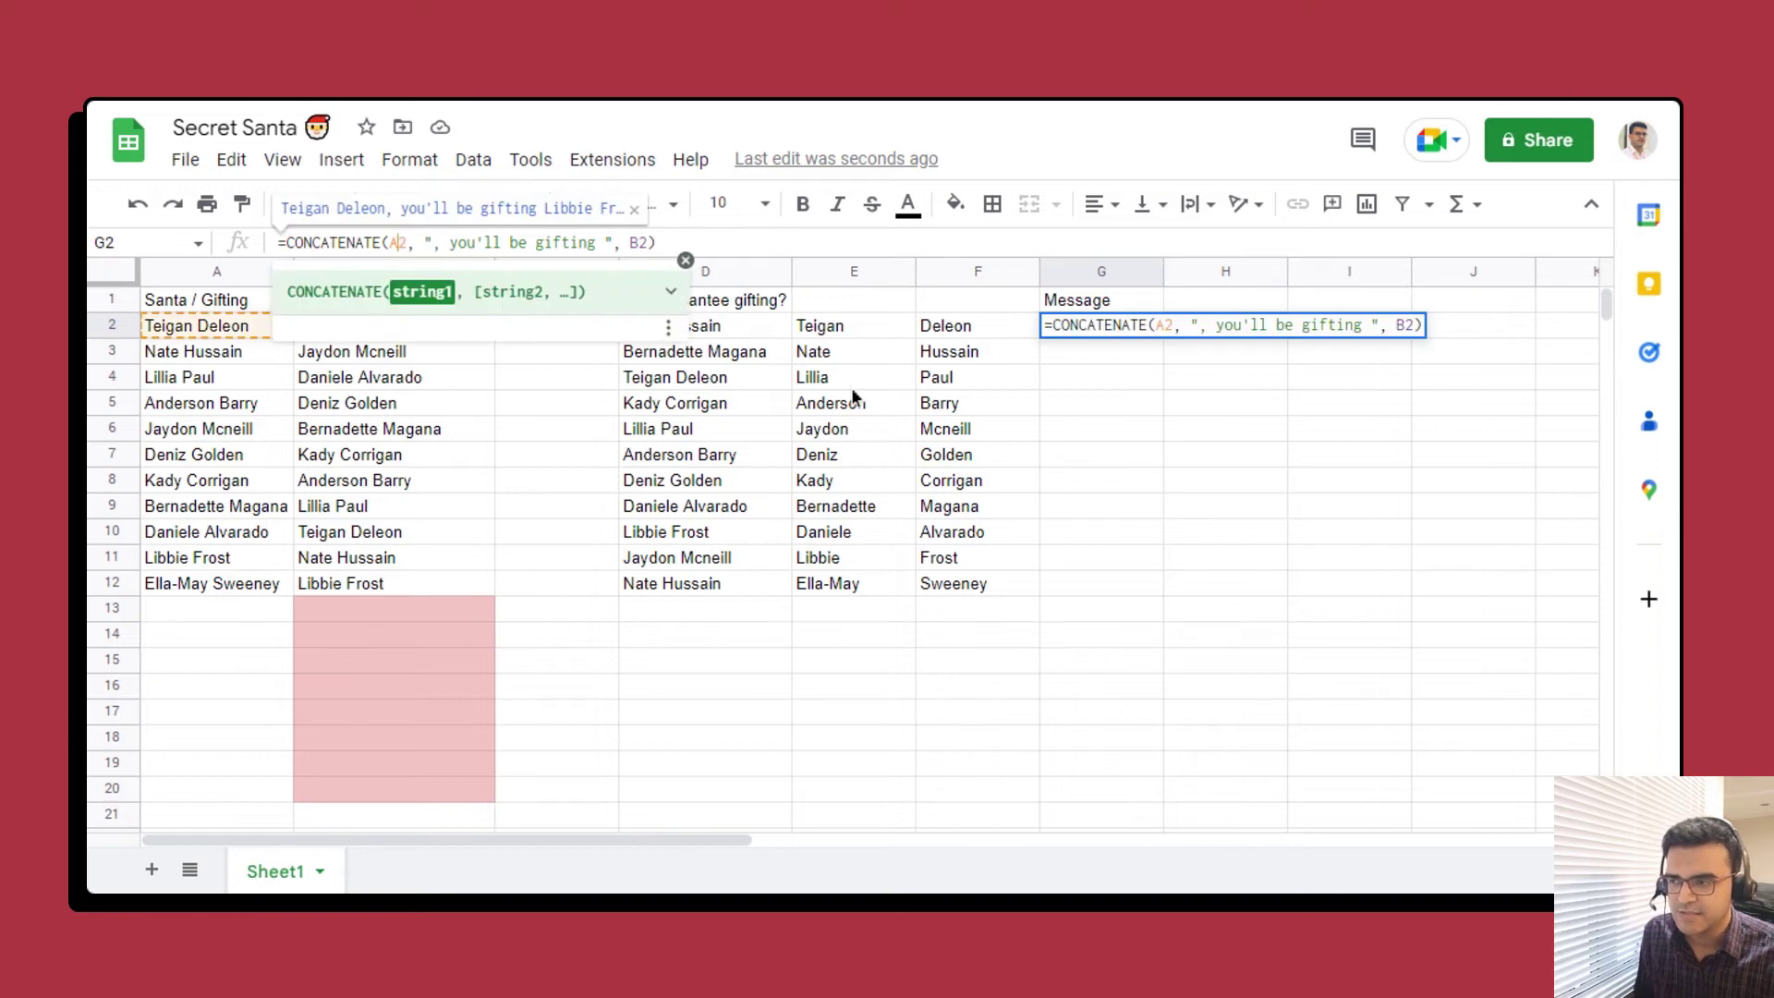
drag(398, 242, 389, 242)
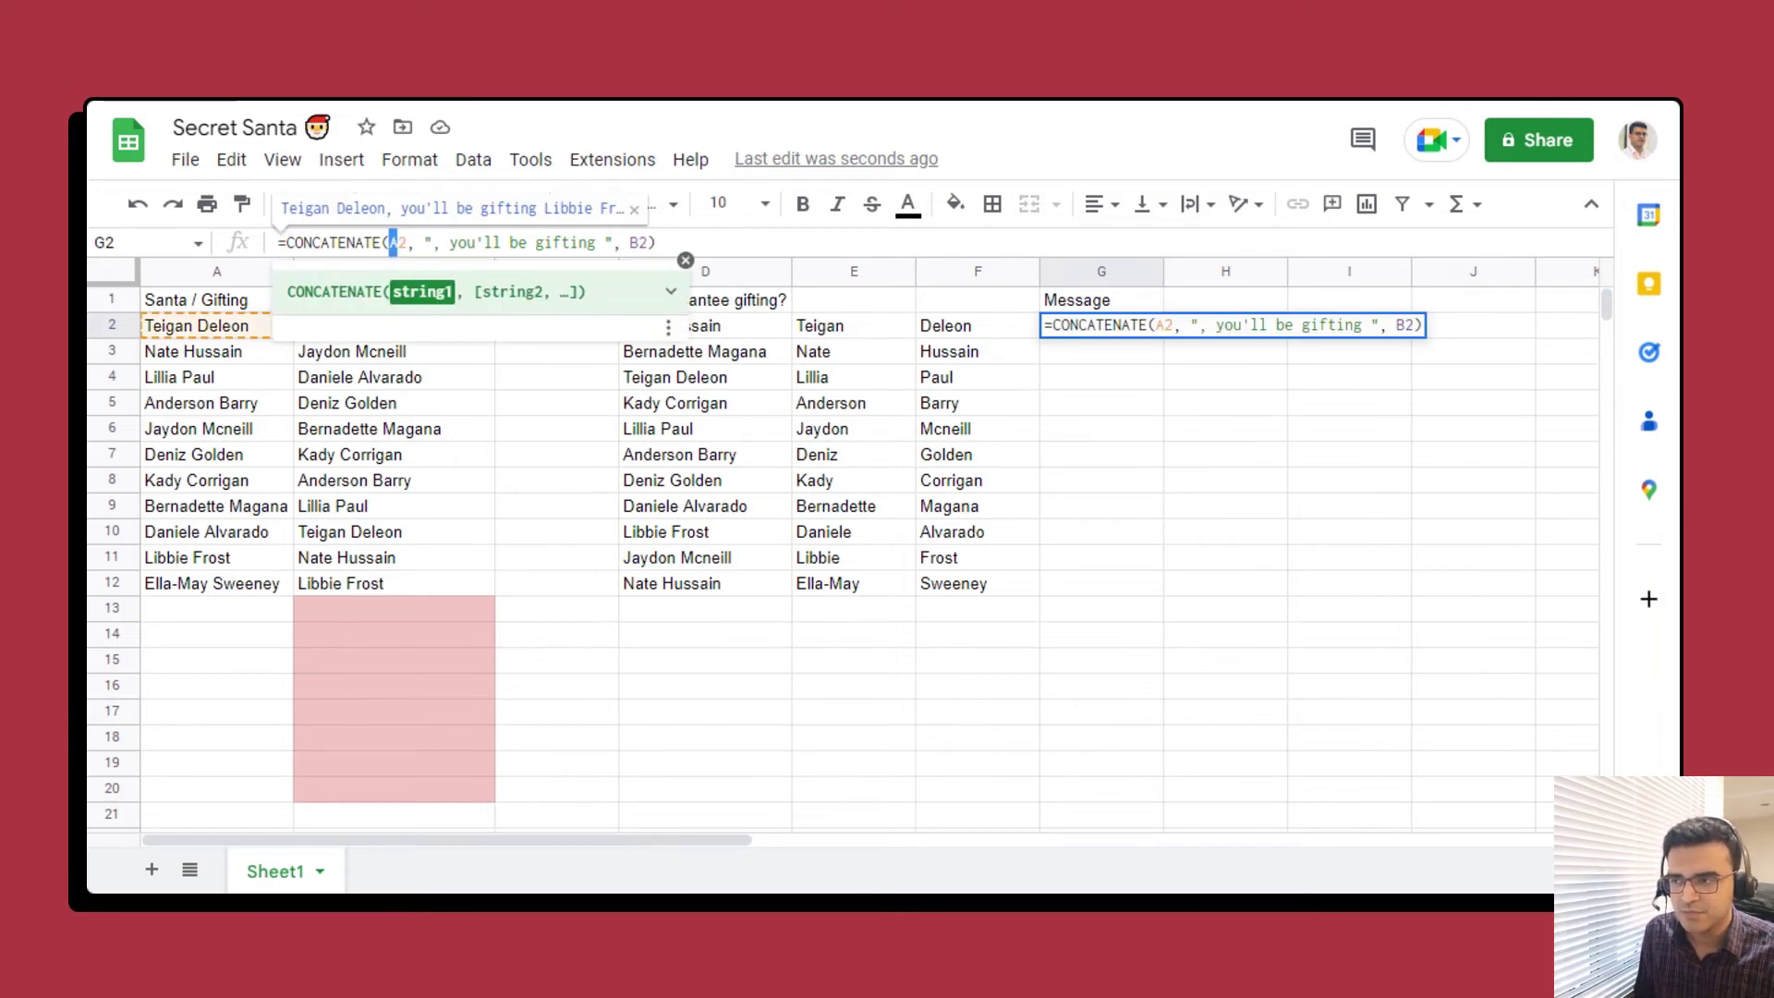
text(E)
key(Return)
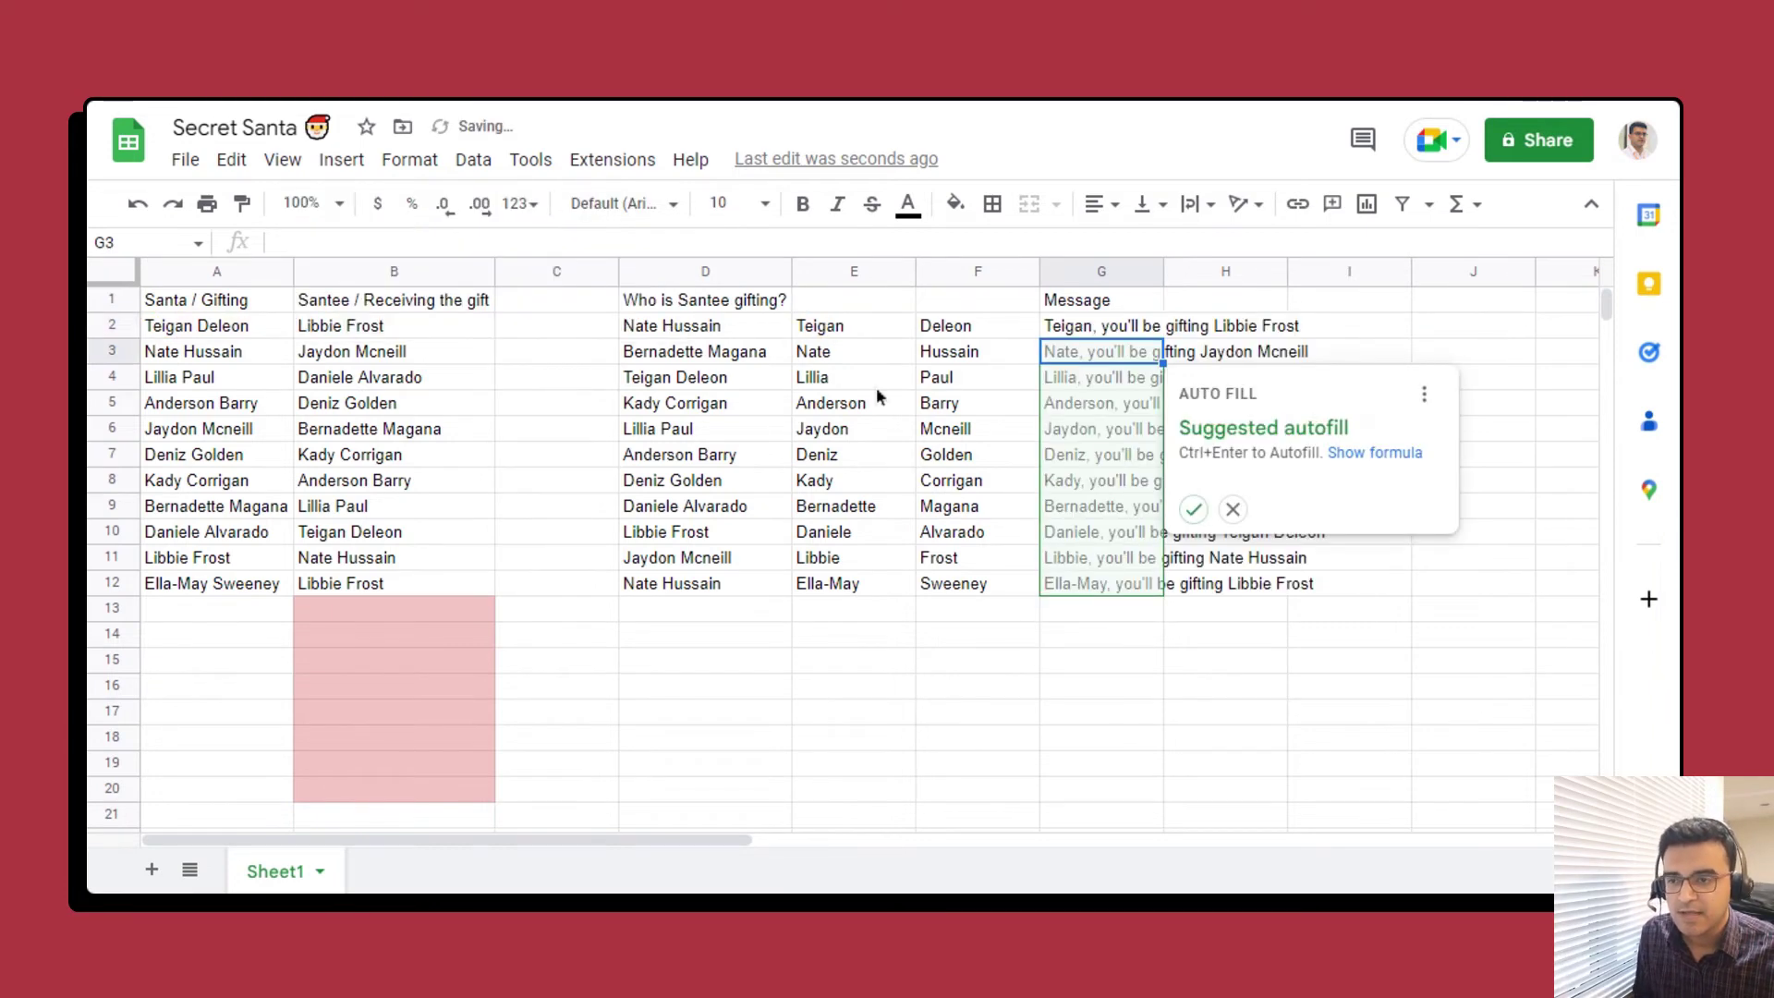
click(1195, 508)
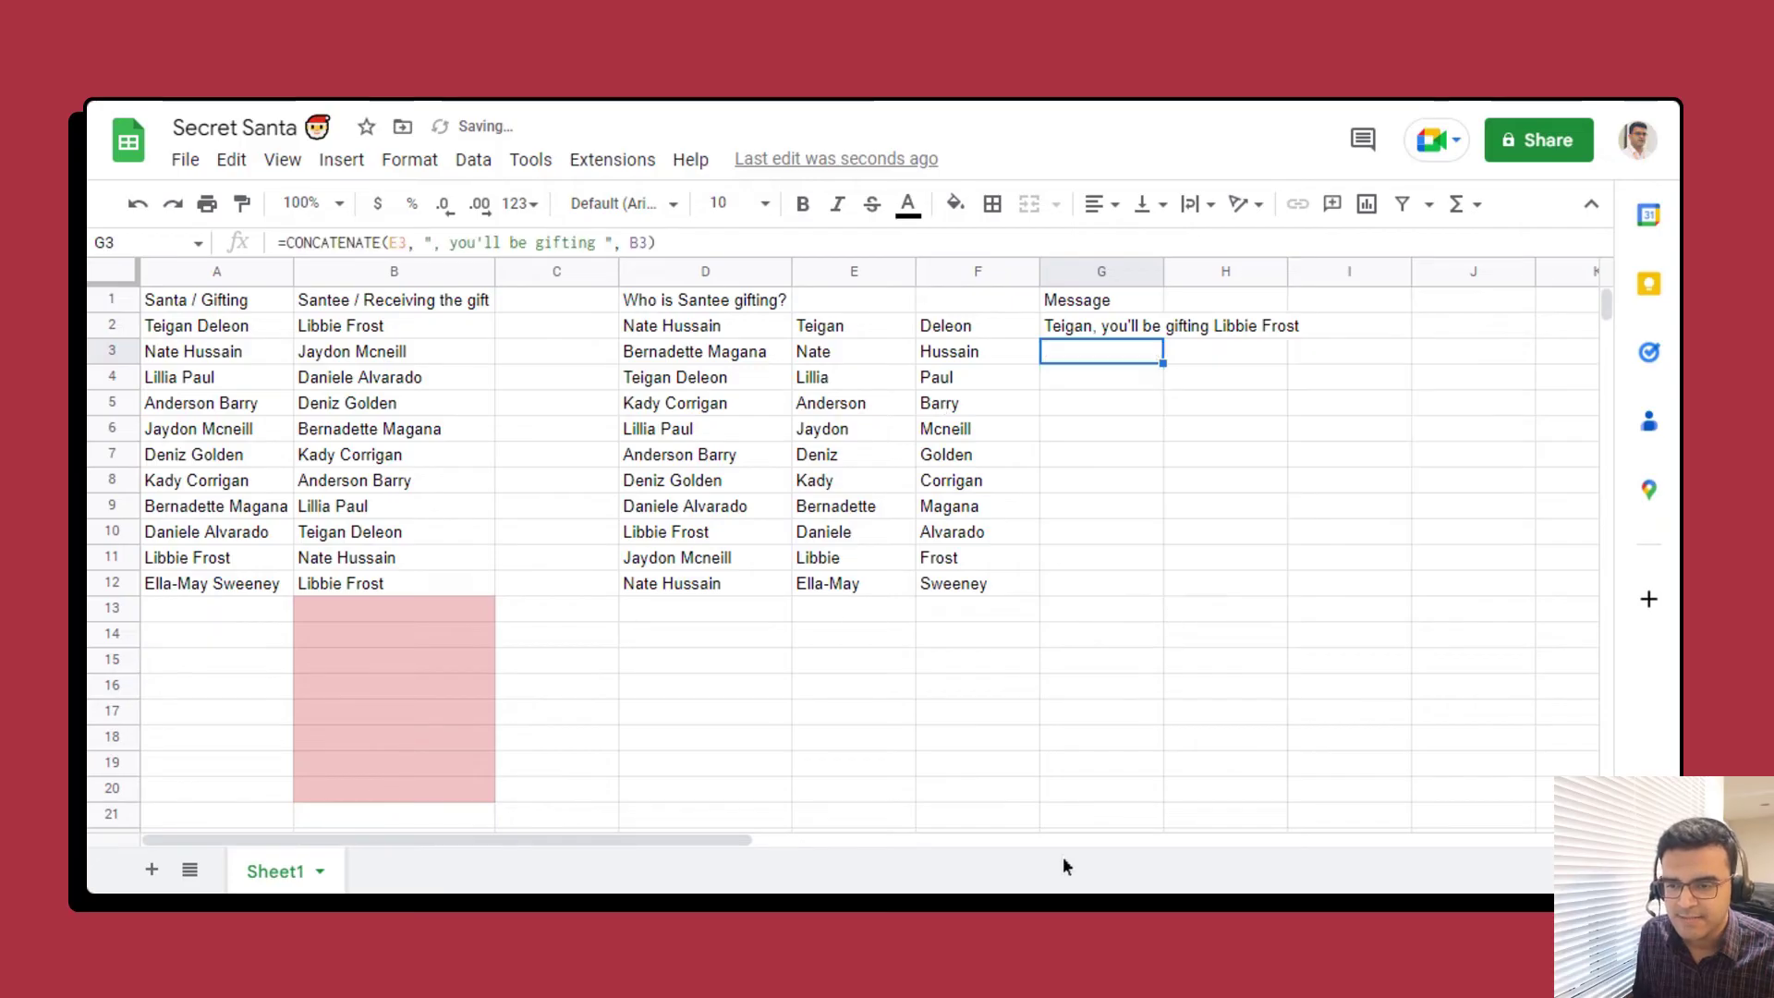
click(1084, 760)
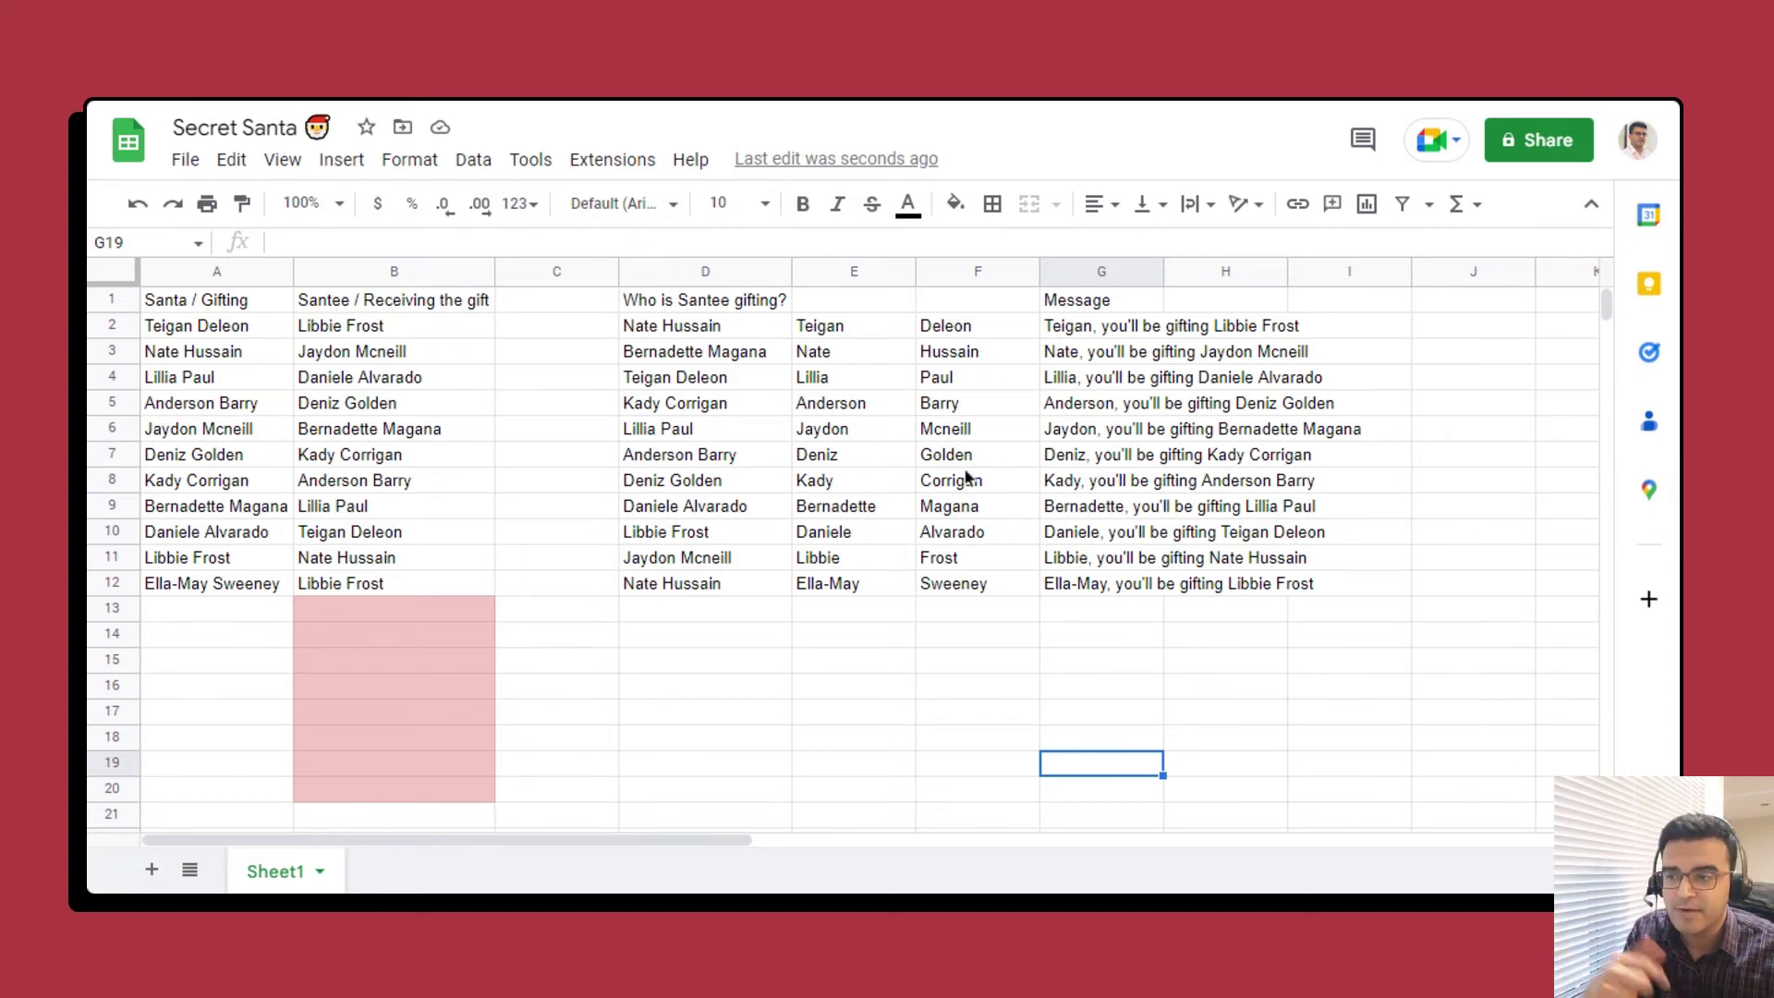
Clear the split first and last names from E2:F12
click(873, 270)
click(987, 266)
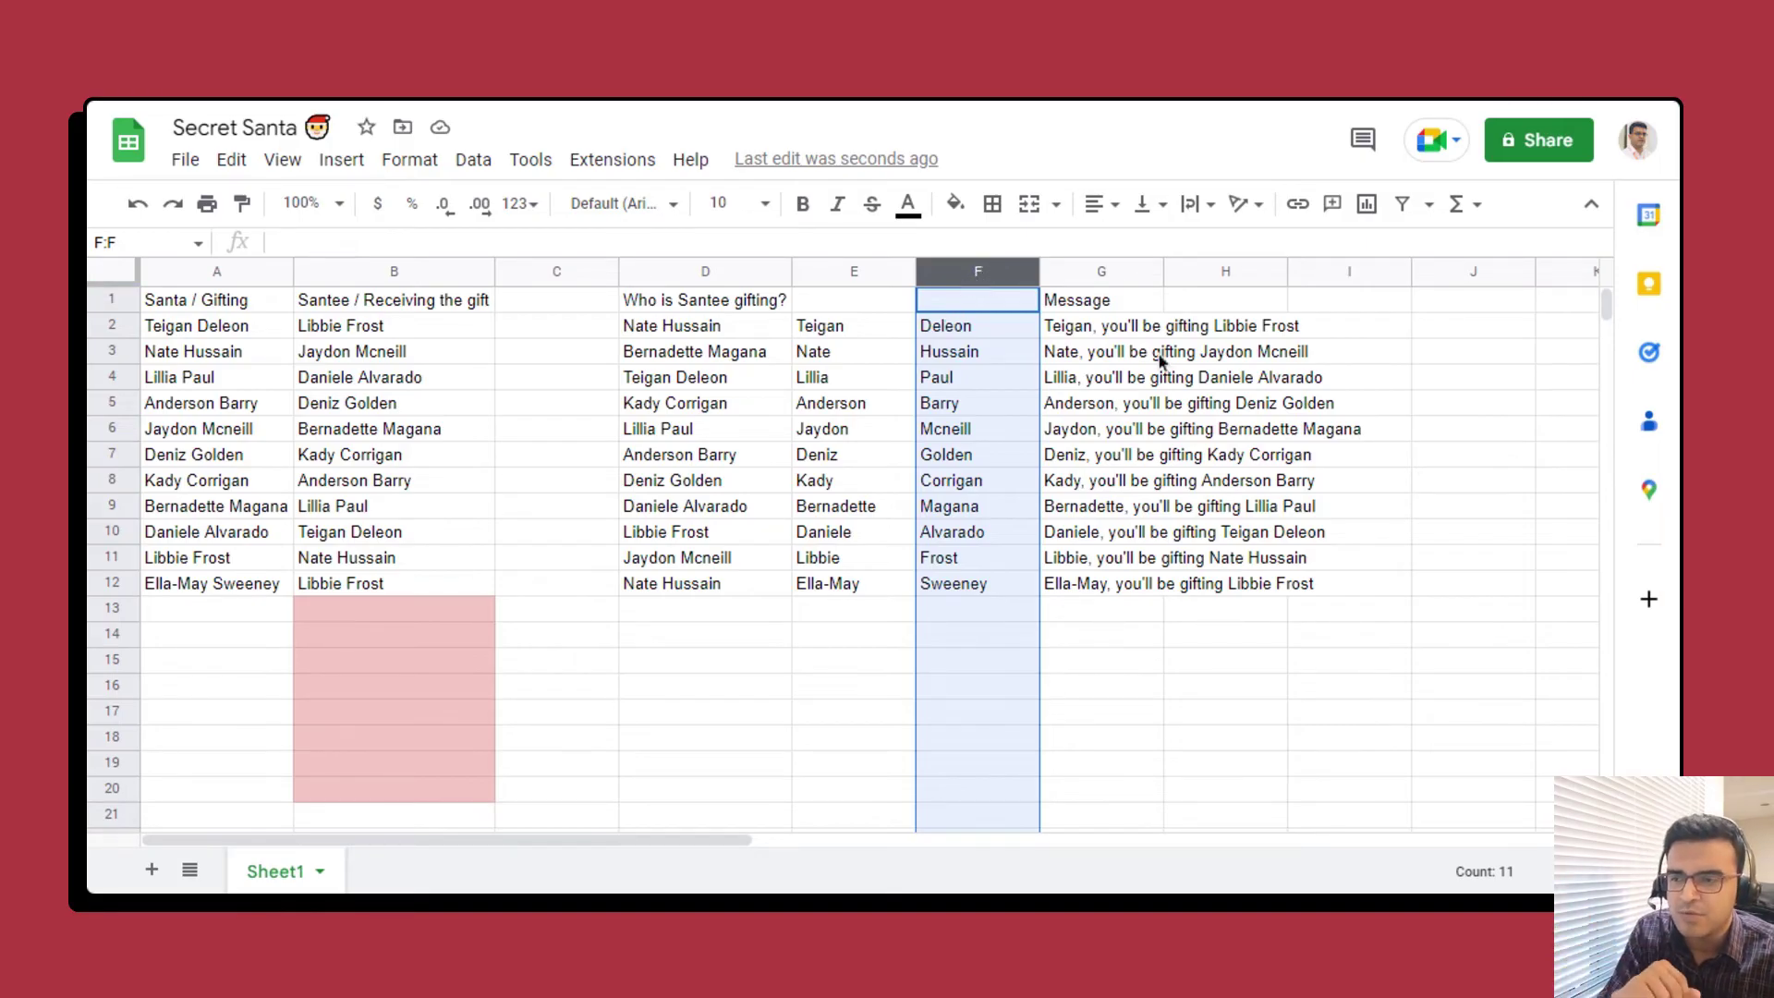
click(1088, 331)
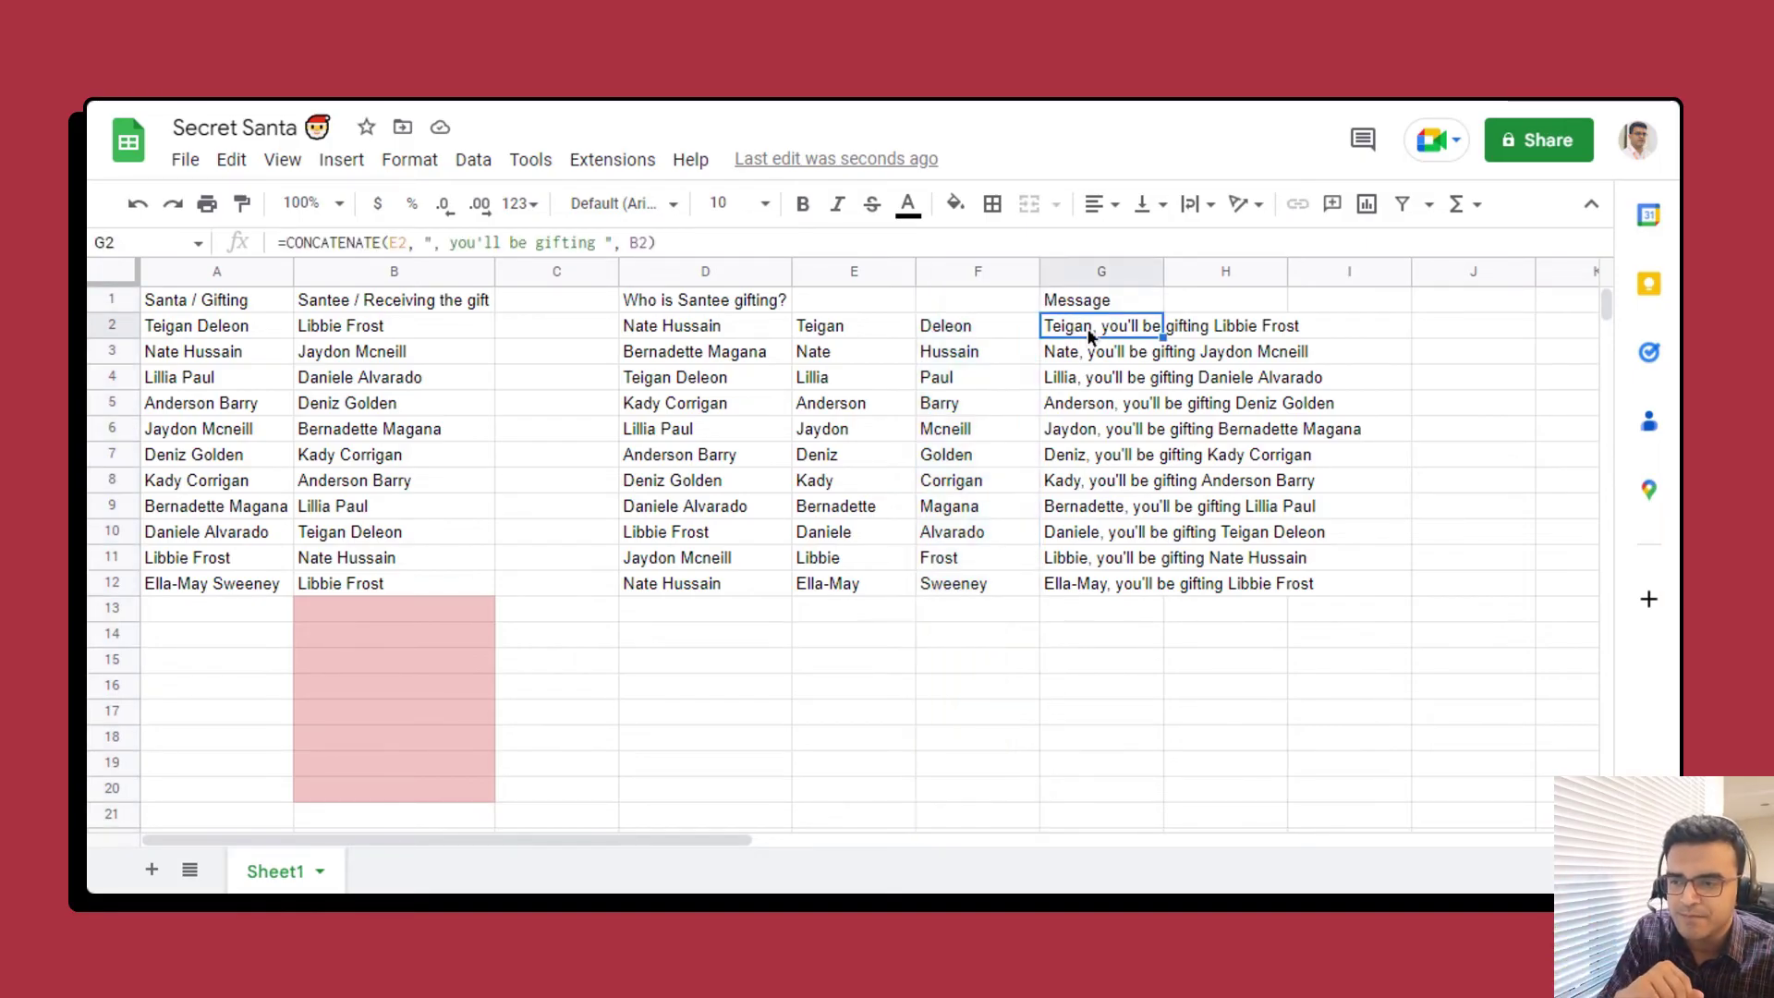
click(849, 272)
click(854, 326)
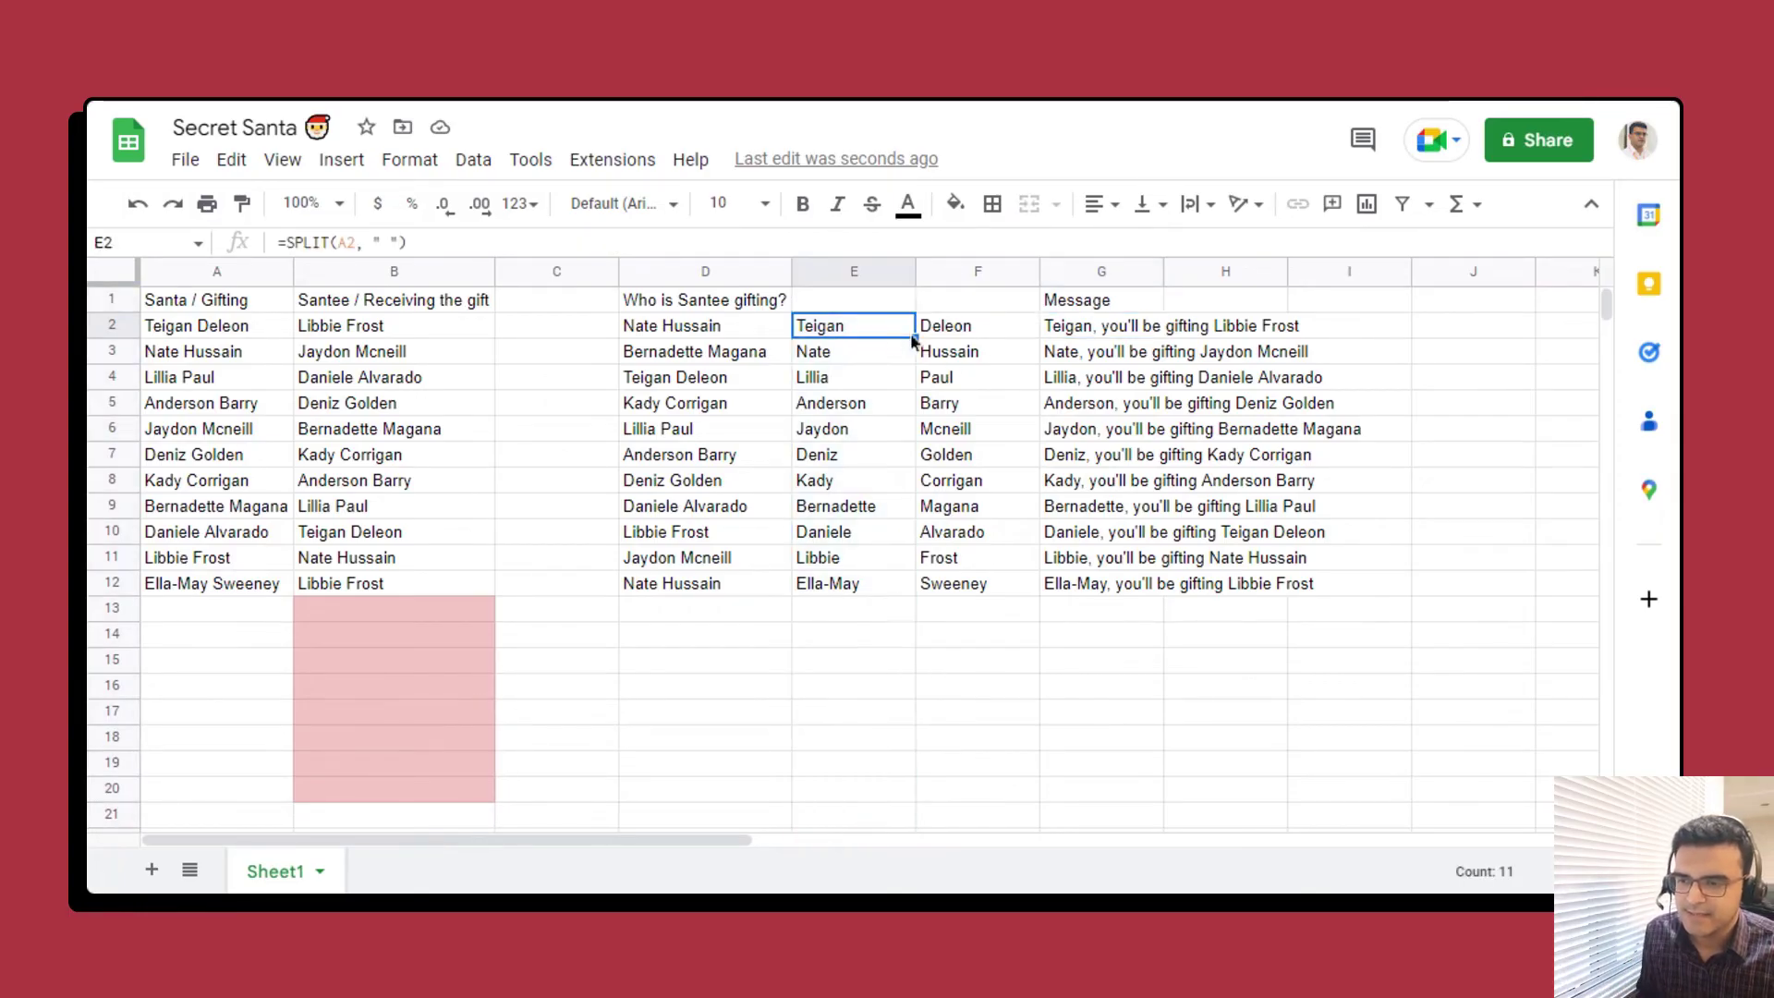
shift+click(978, 579)
key(Delete)
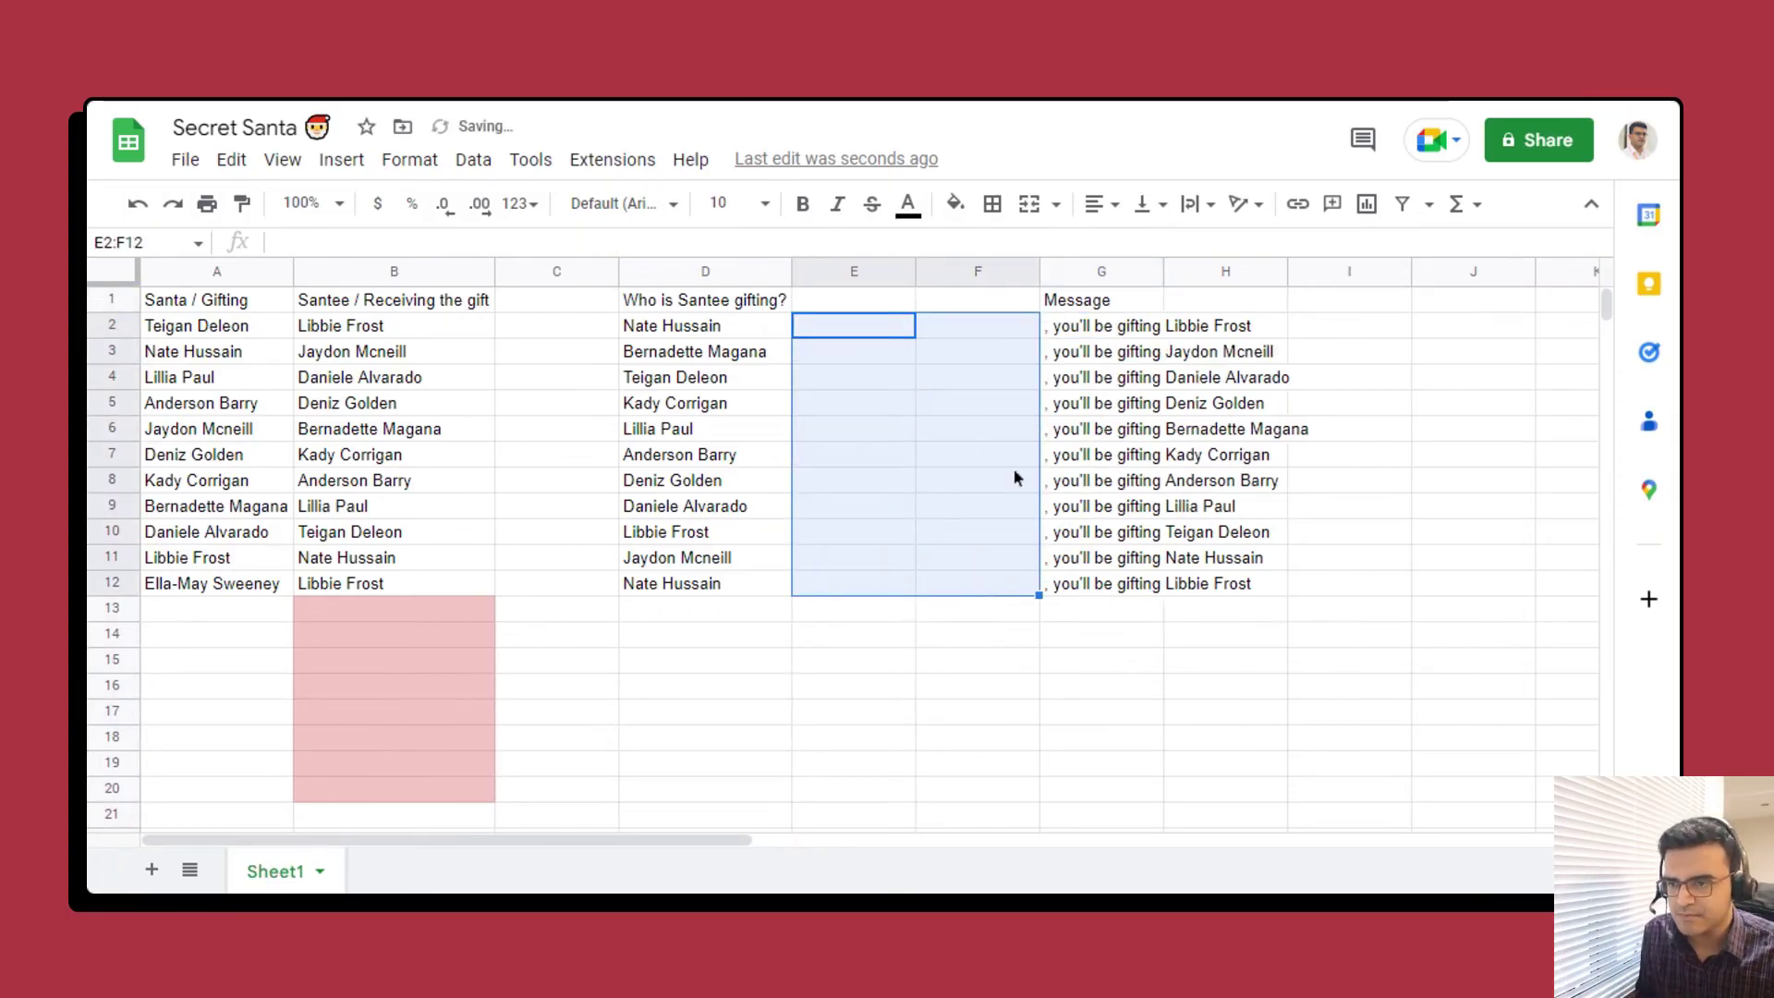
Point G2's message formula at A2 instead of E2 and fill it down to G12
click(1069, 331)
double_click(397, 242)
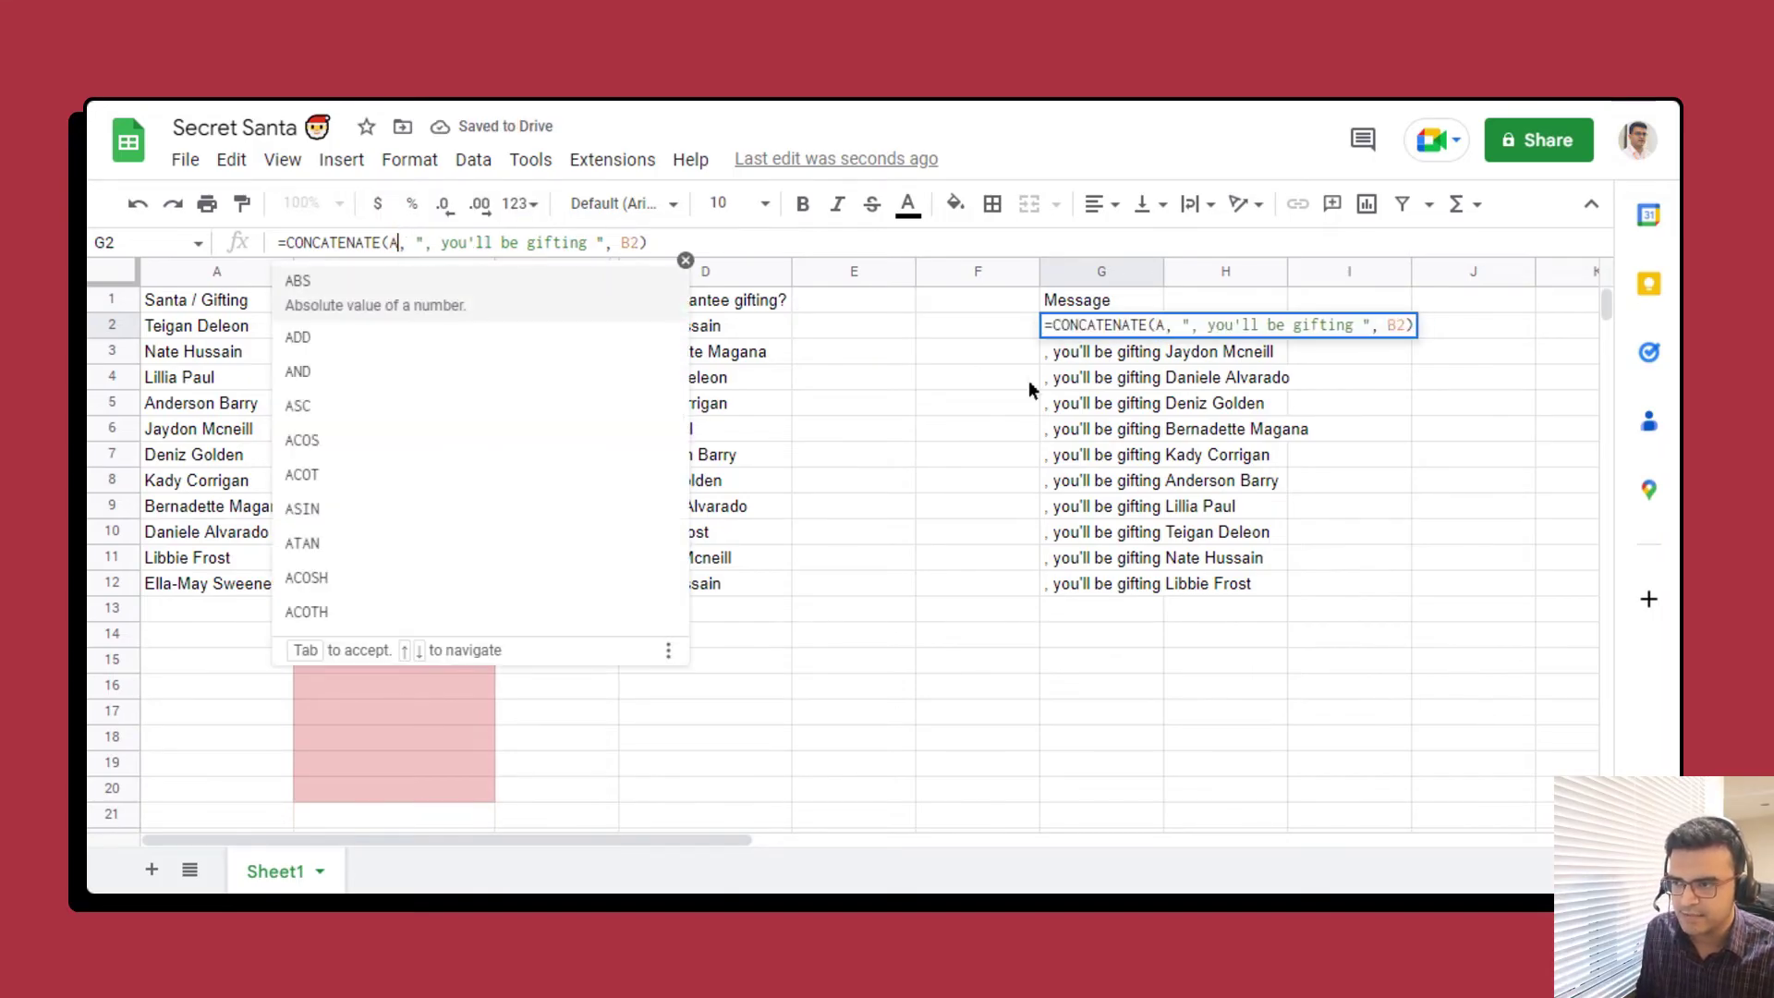
text(2)
key(Return)
click(1127, 326)
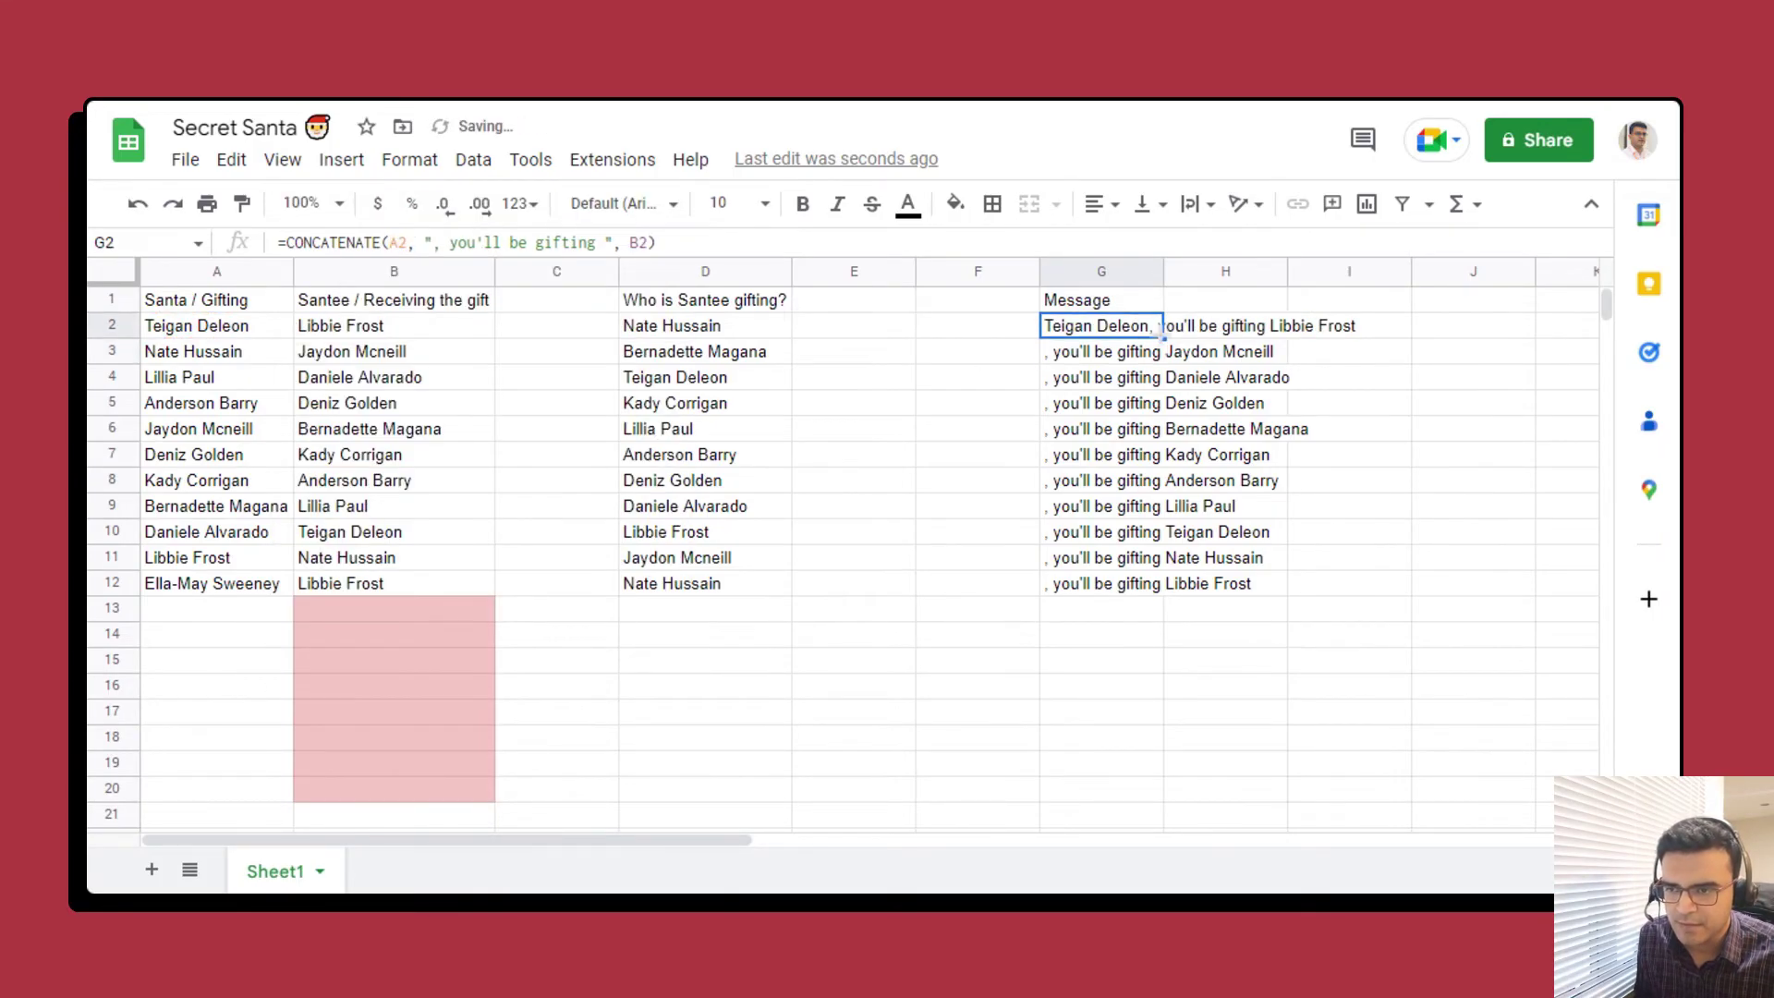
drag(1163, 338, 1192, 593)
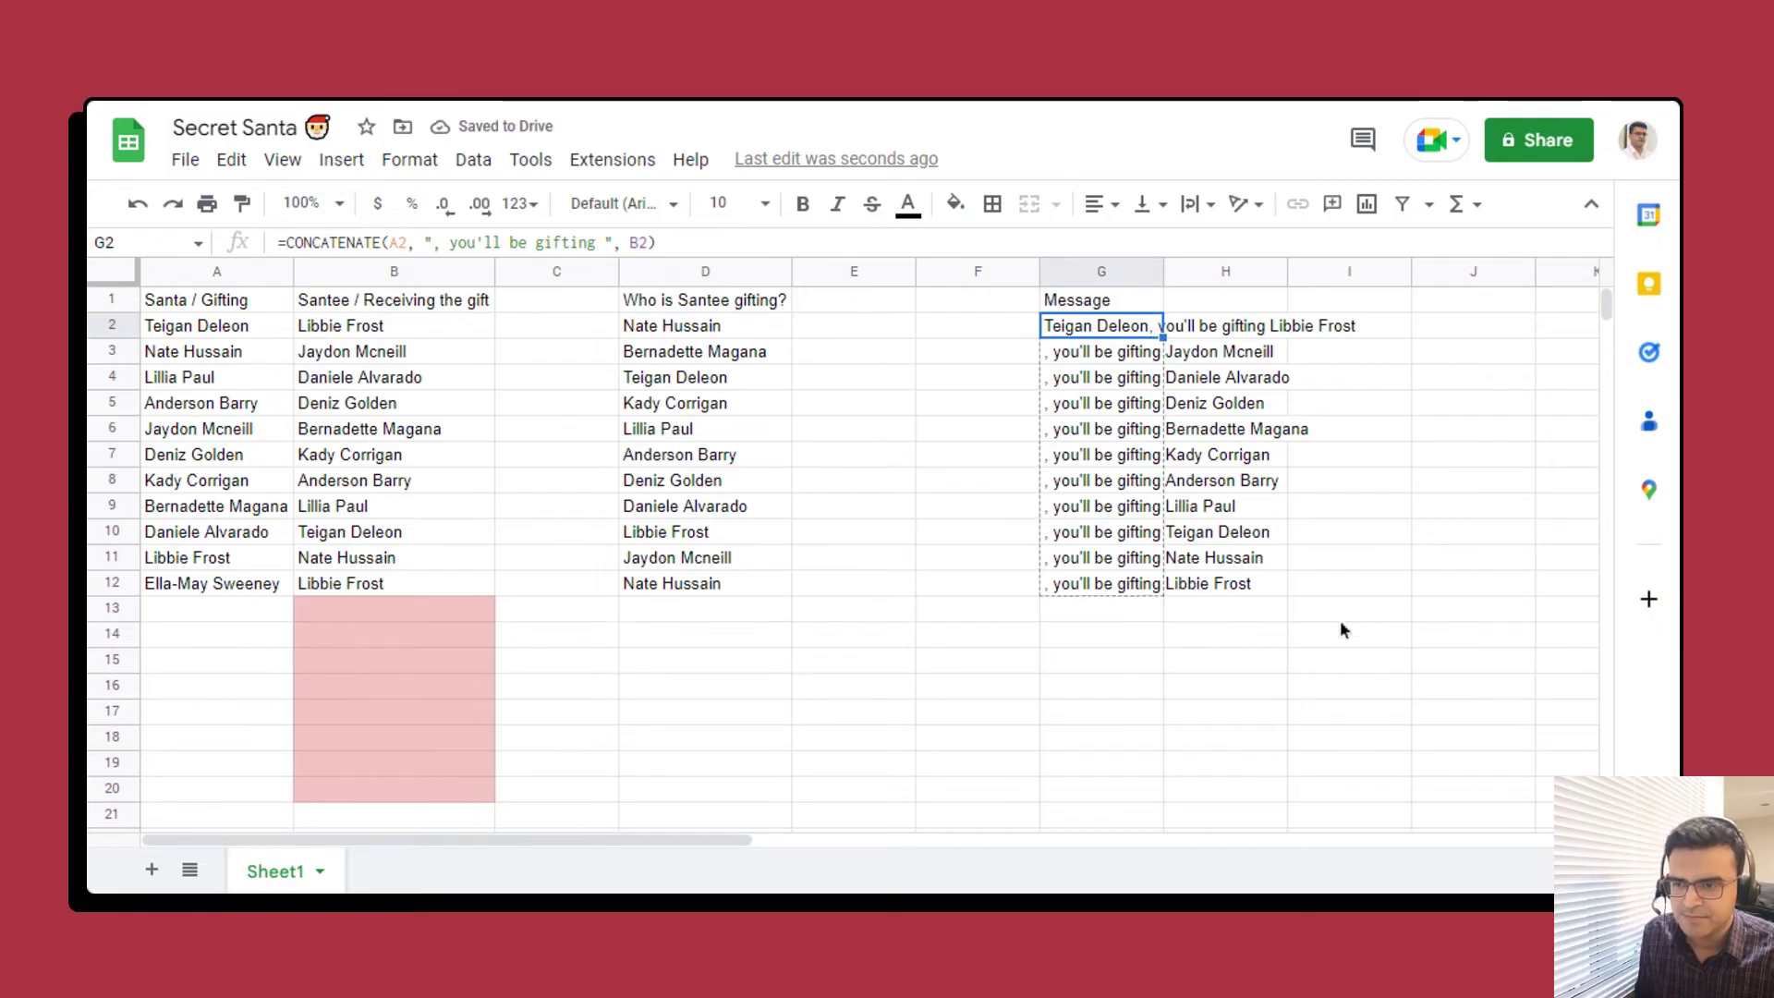
click(1175, 693)
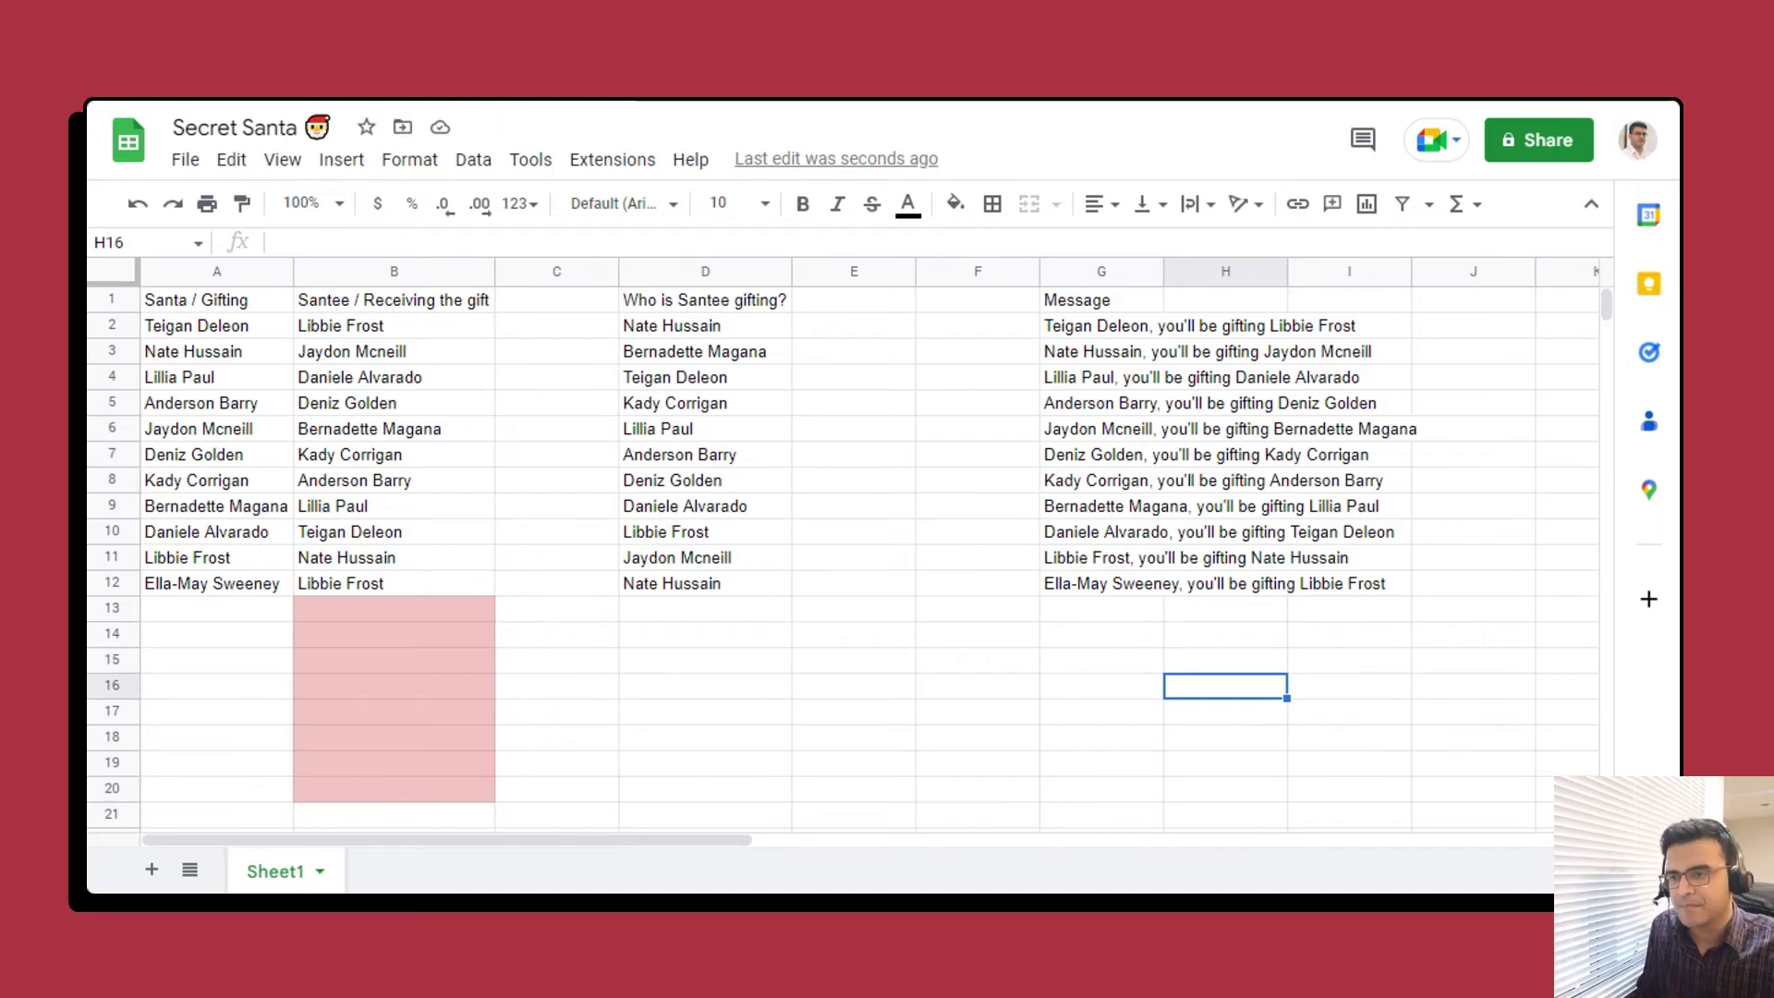
Insert SPLIT(A2, " ") as the first CONCATENATE argument in G2's formula
click(1072, 326)
click(392, 243)
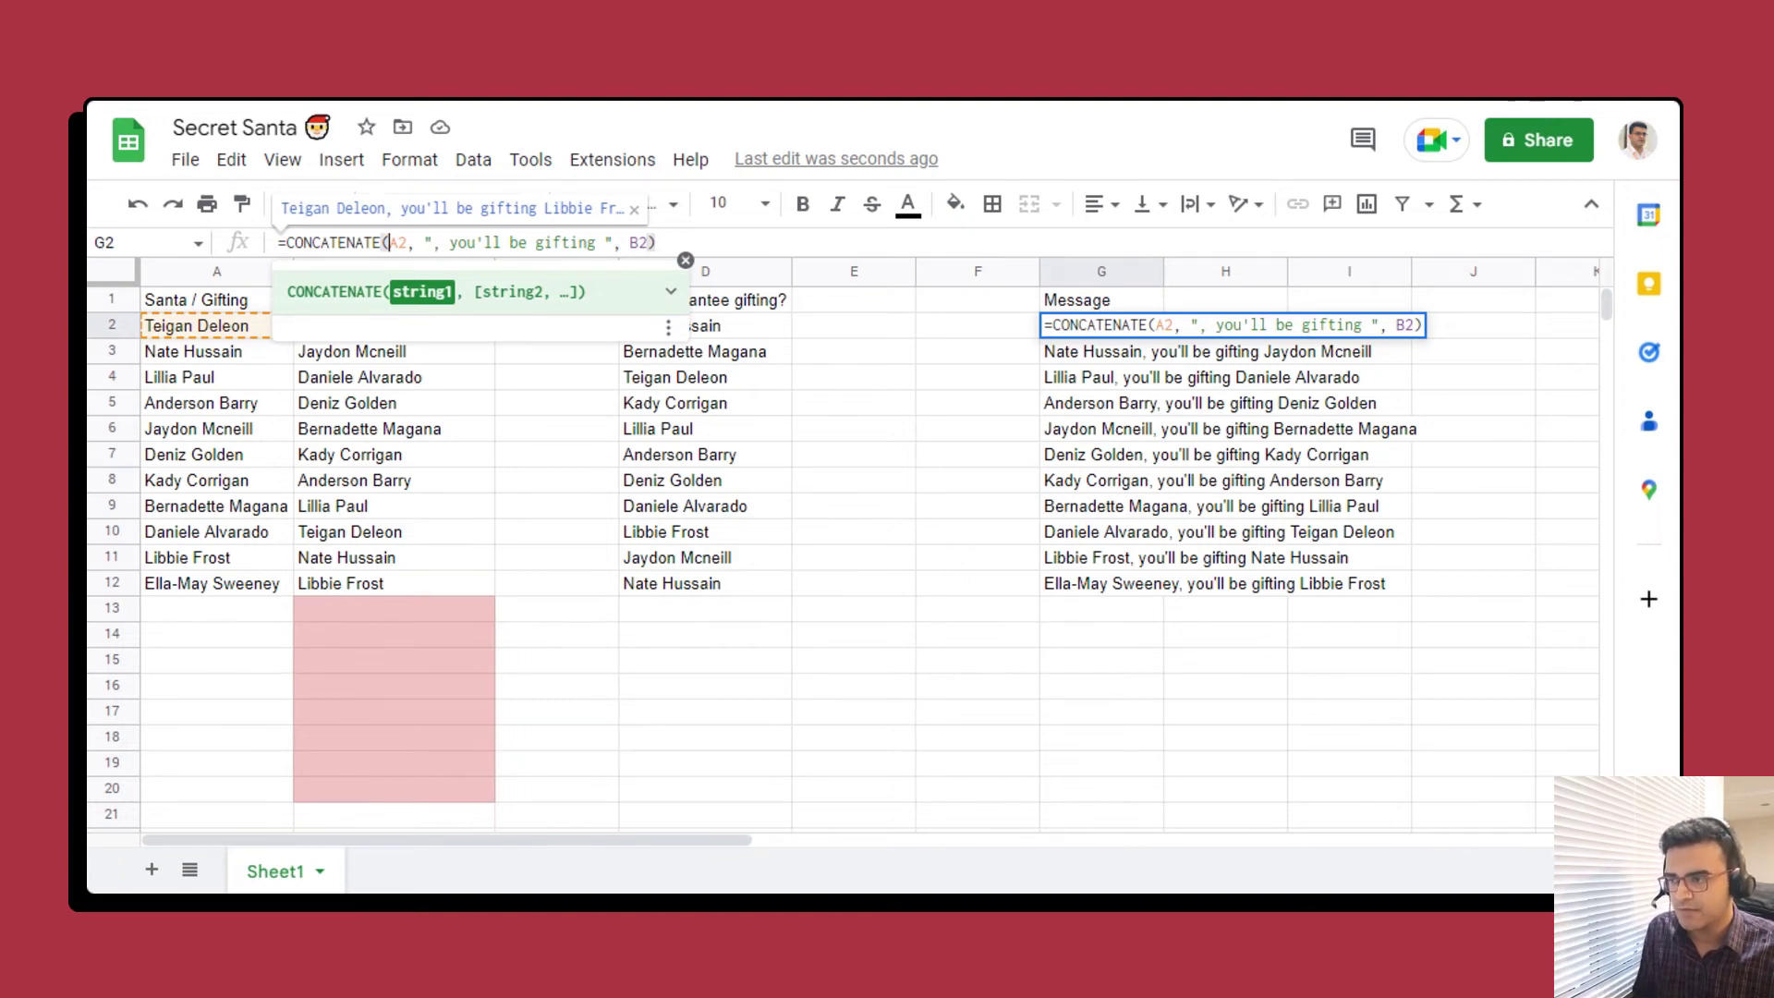
text(SPLIT(A2)
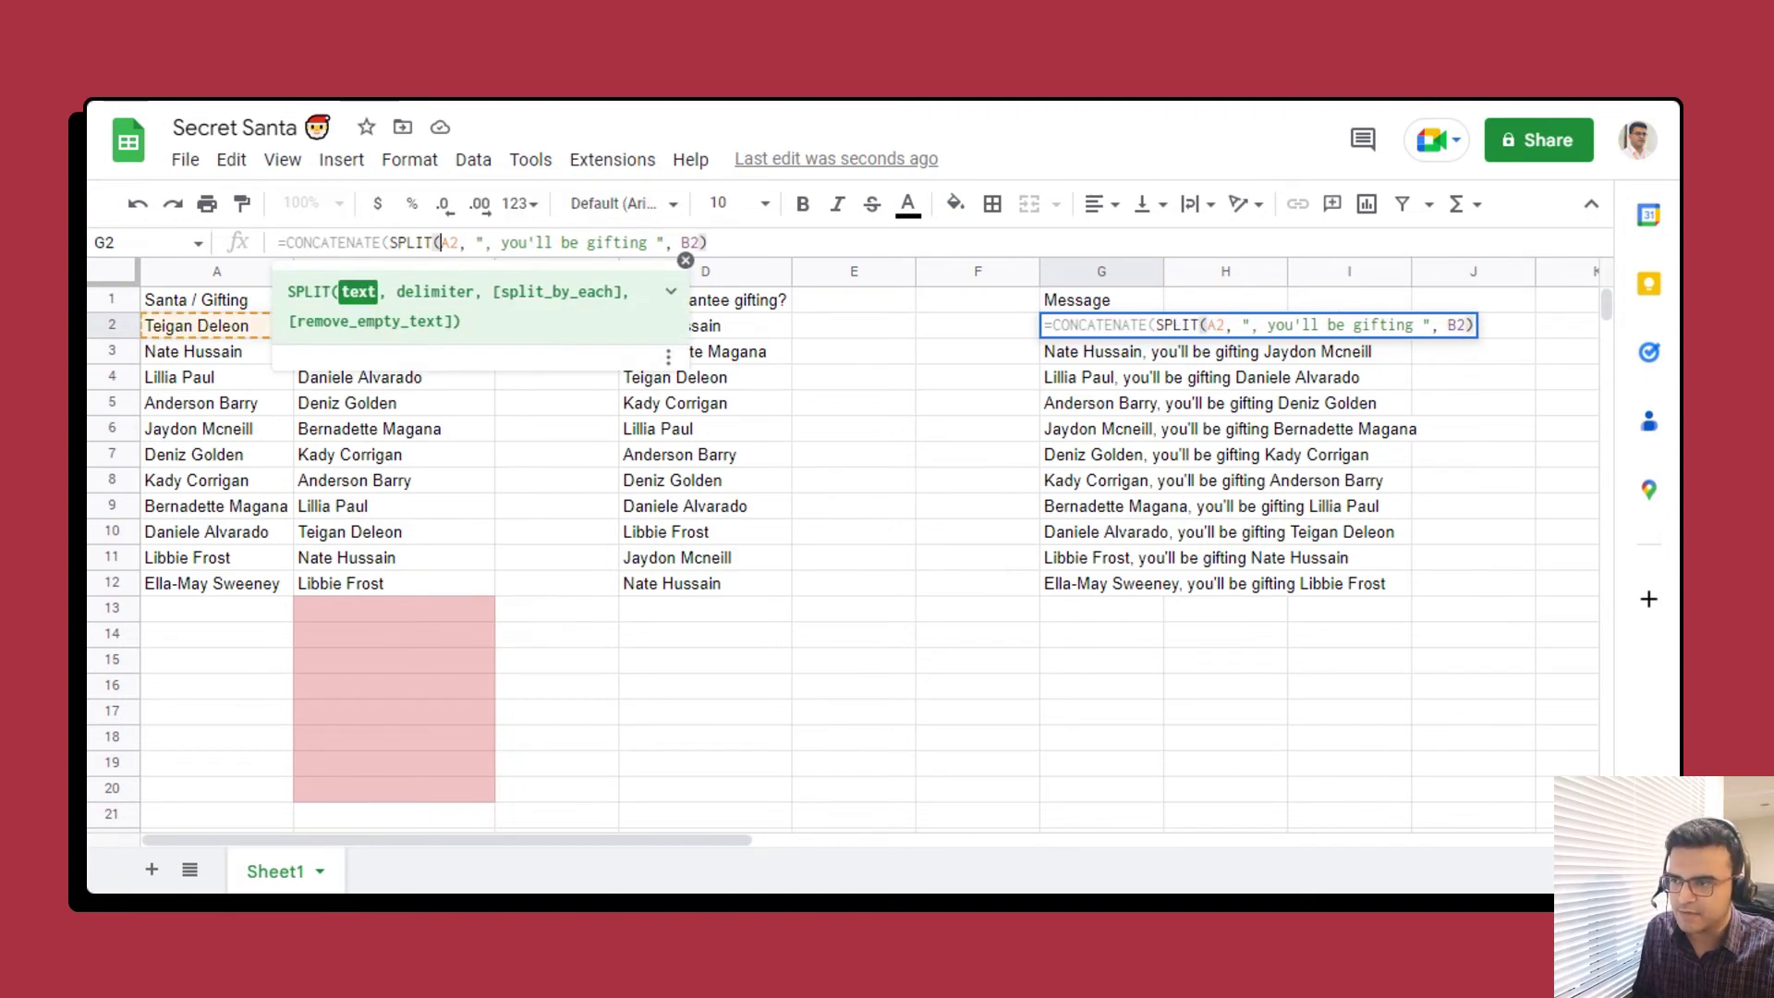
text(, " ")
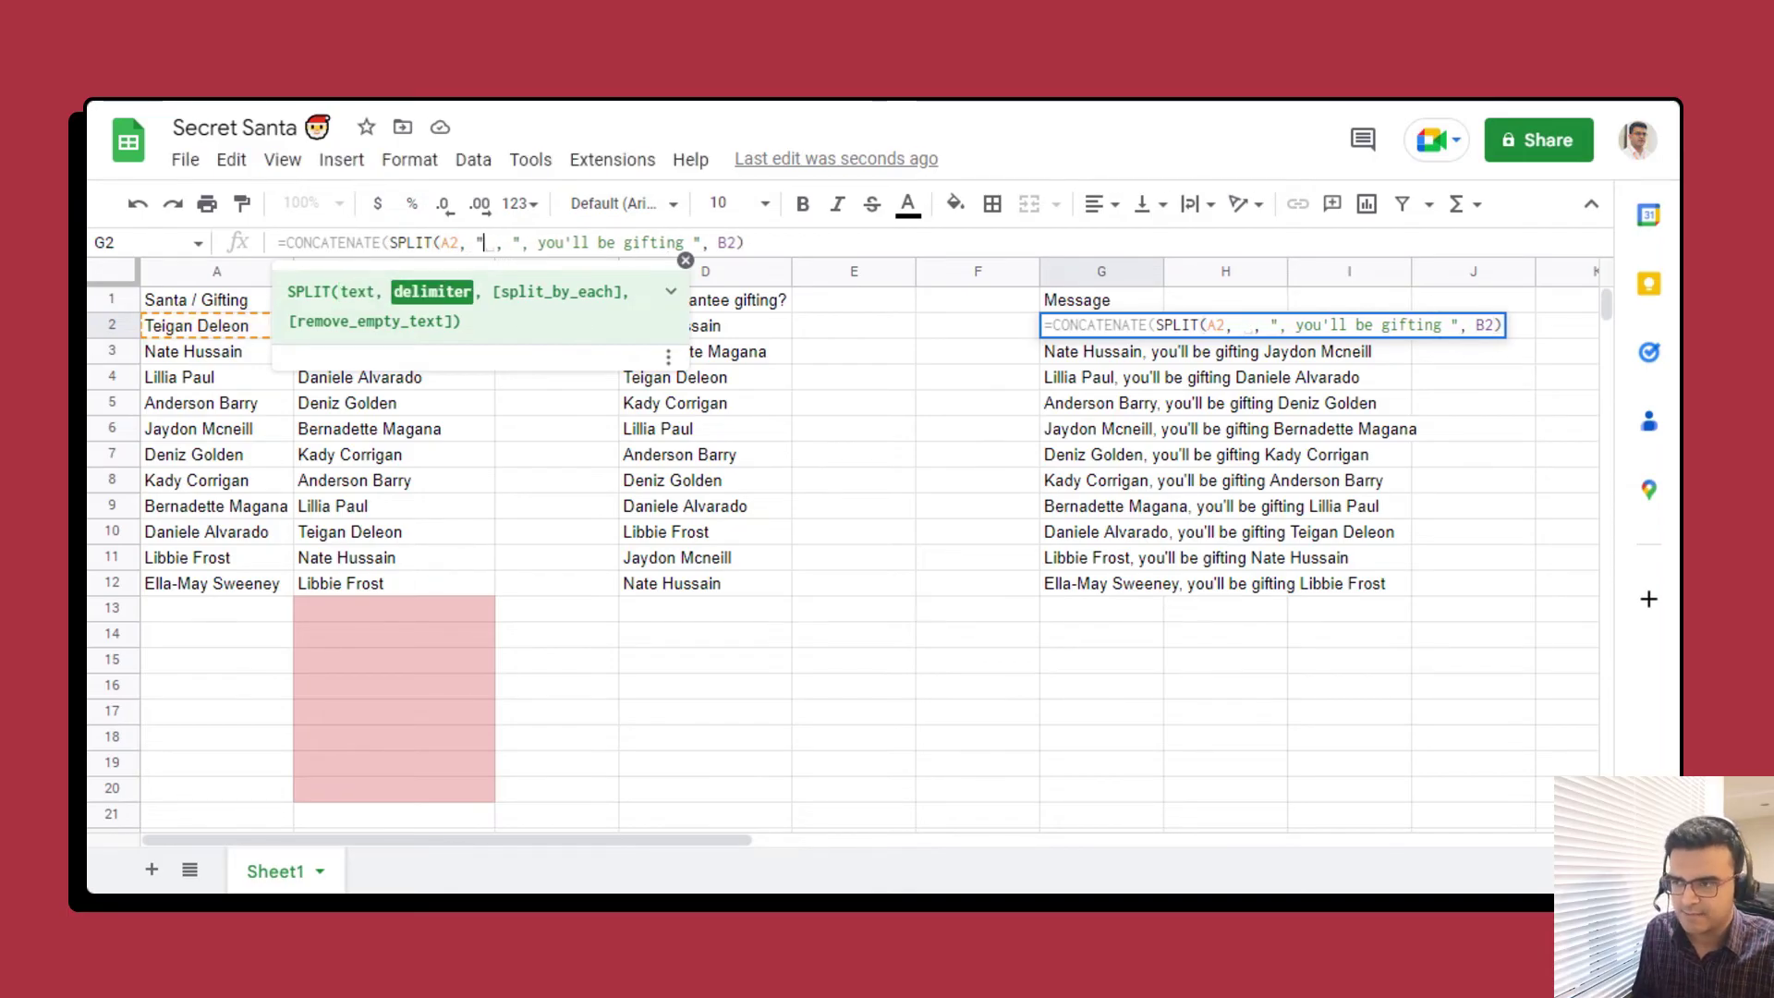
text())
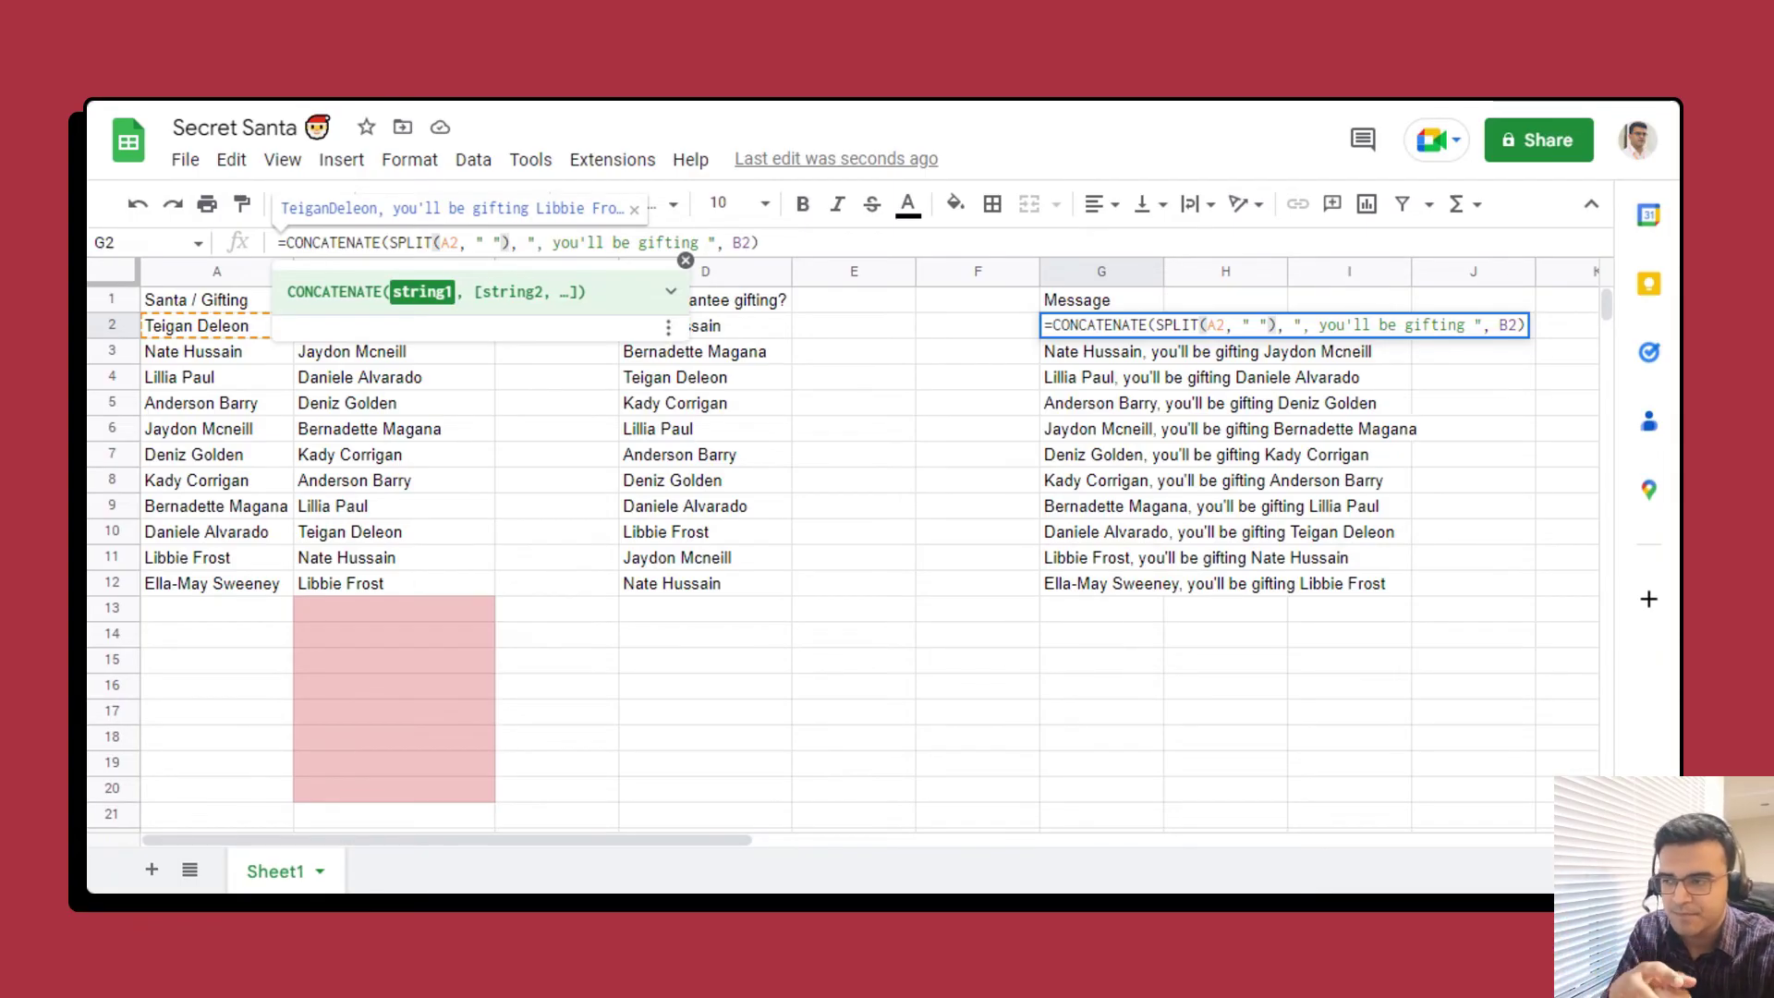
key(Return)
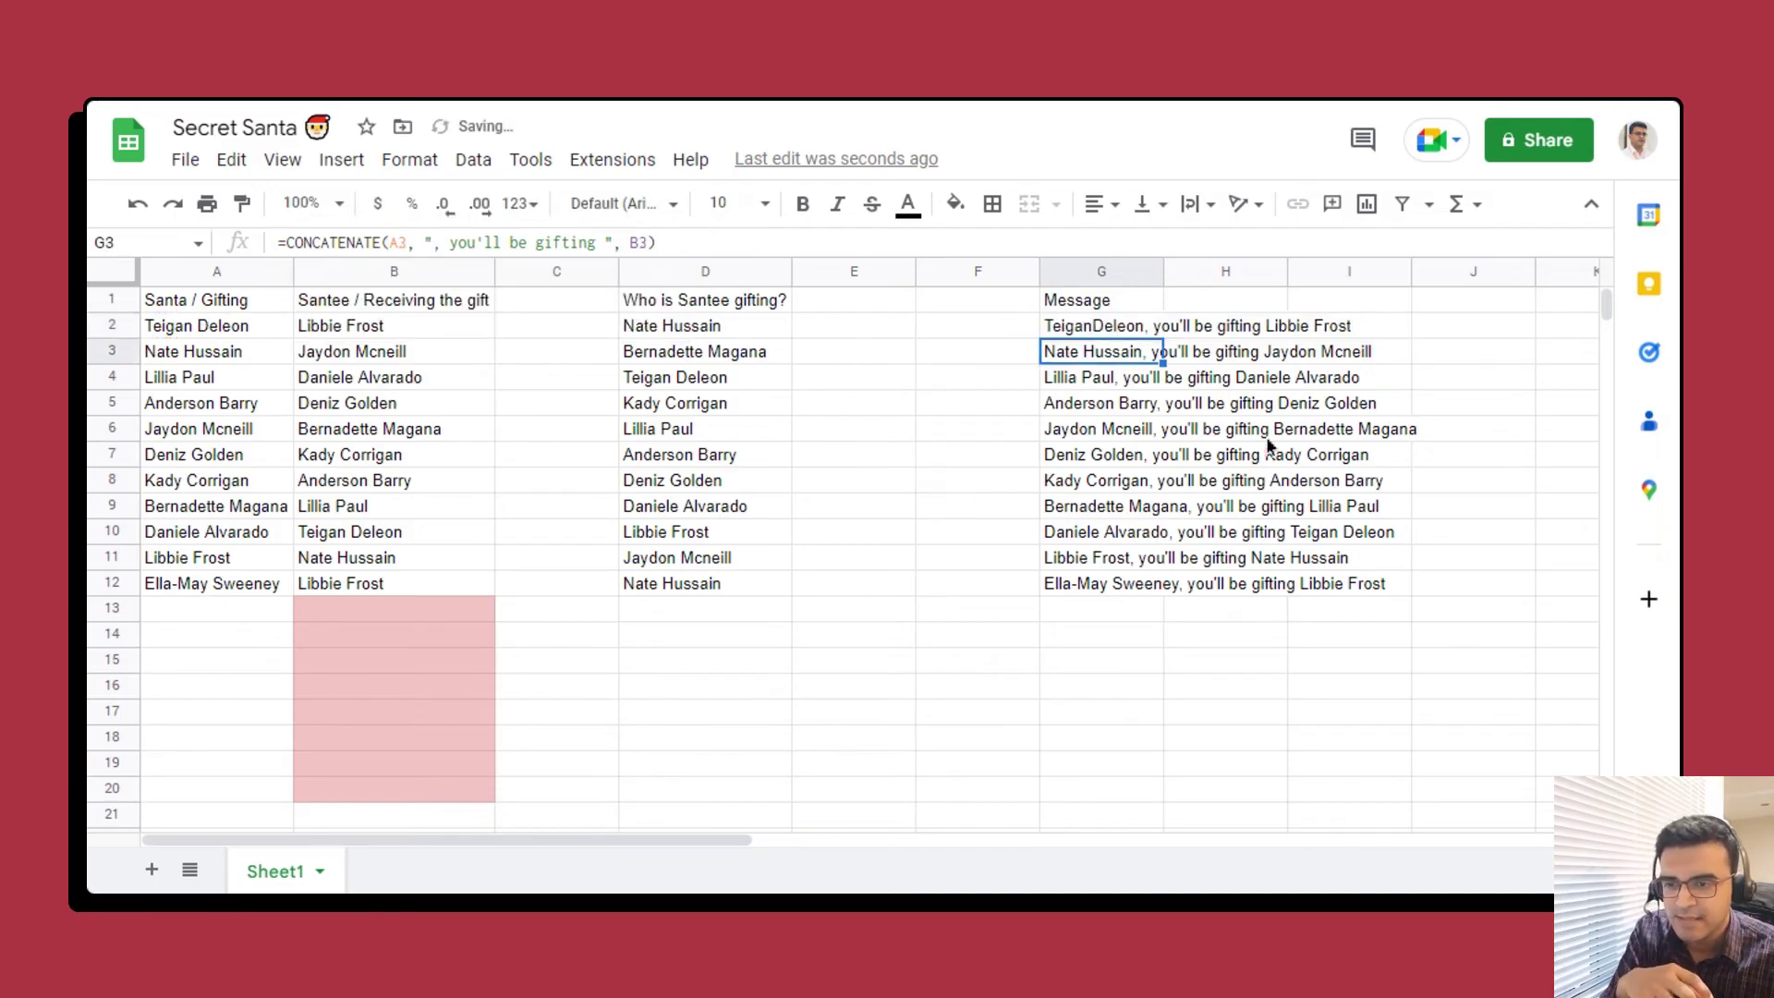
Reselect G2 and highlight the SPLIT part of its formula
click(1107, 303)
click(1115, 325)
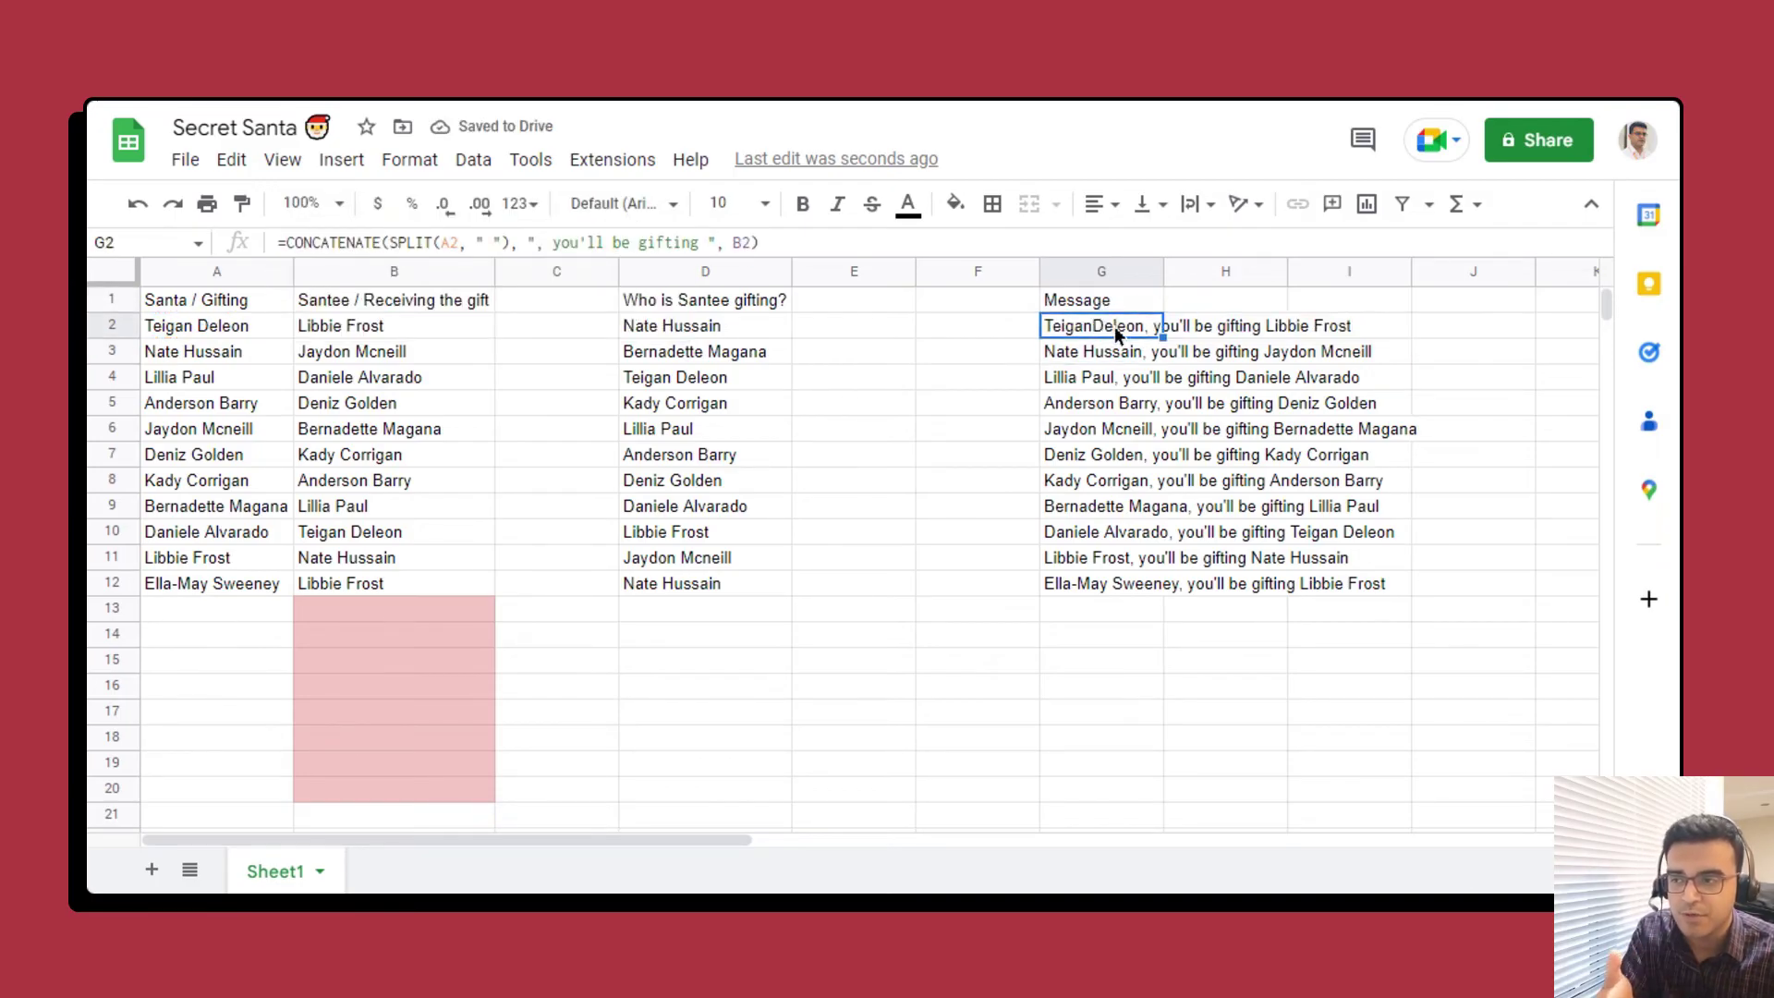
click(391, 242)
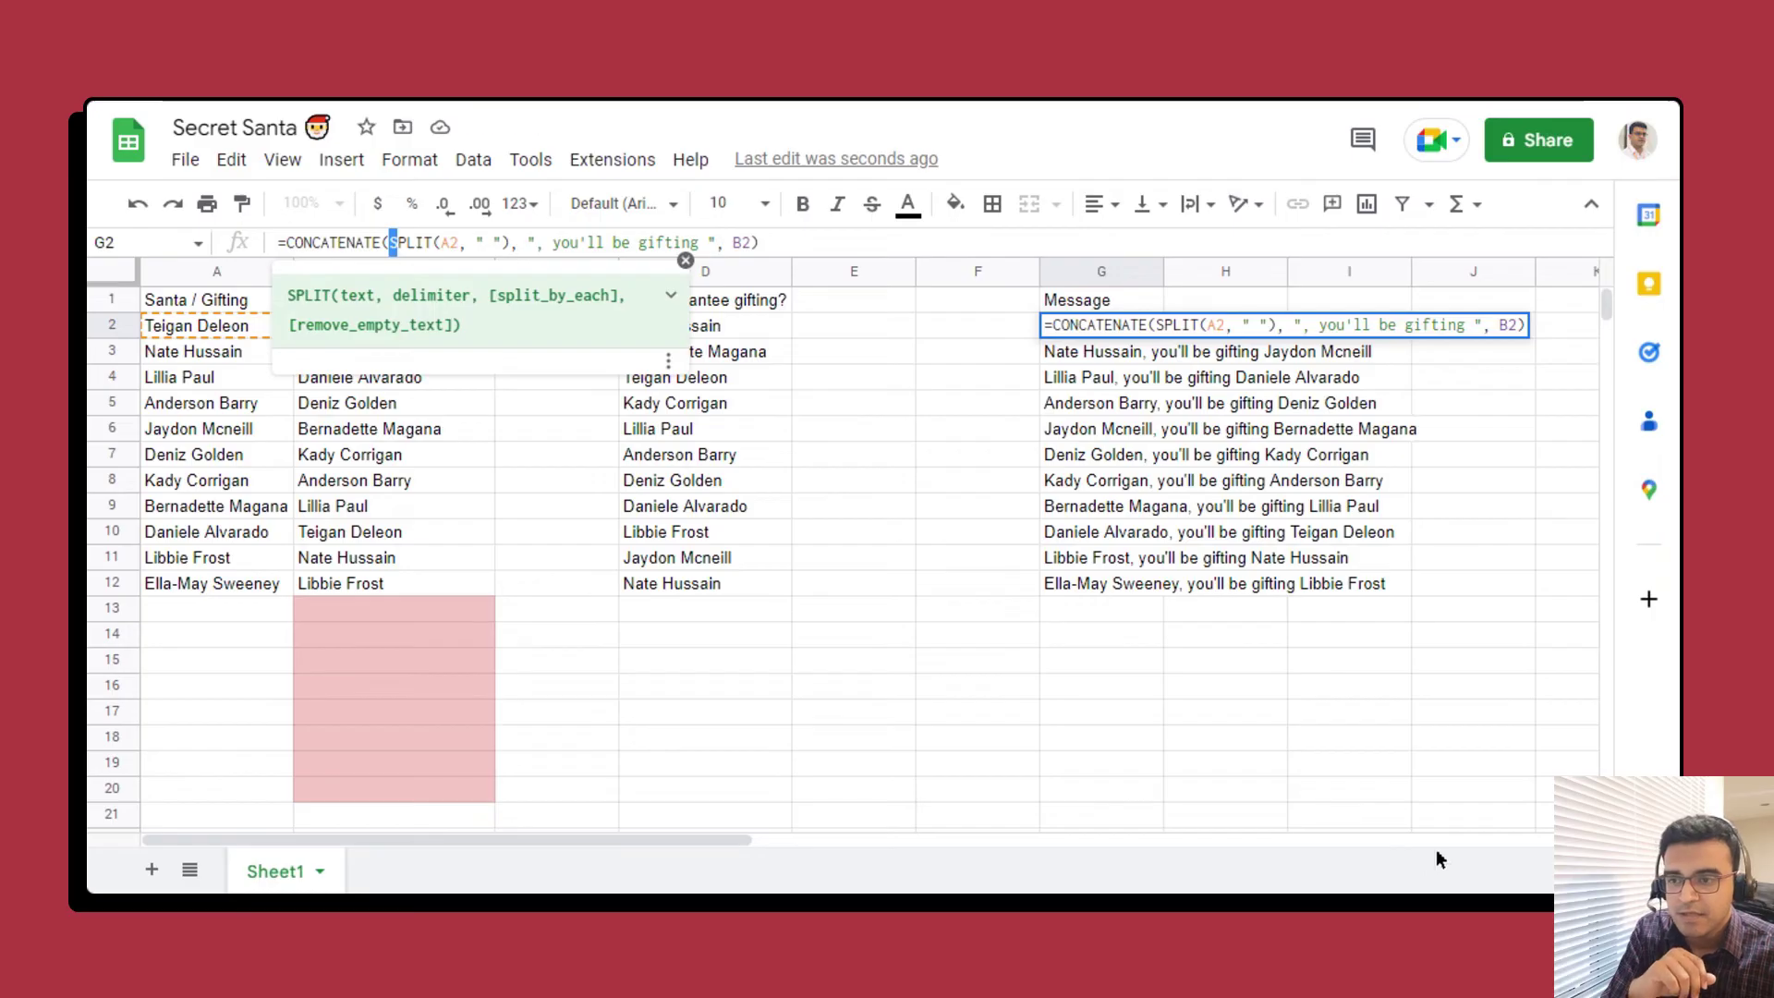
click(1163, 457)
click(1121, 333)
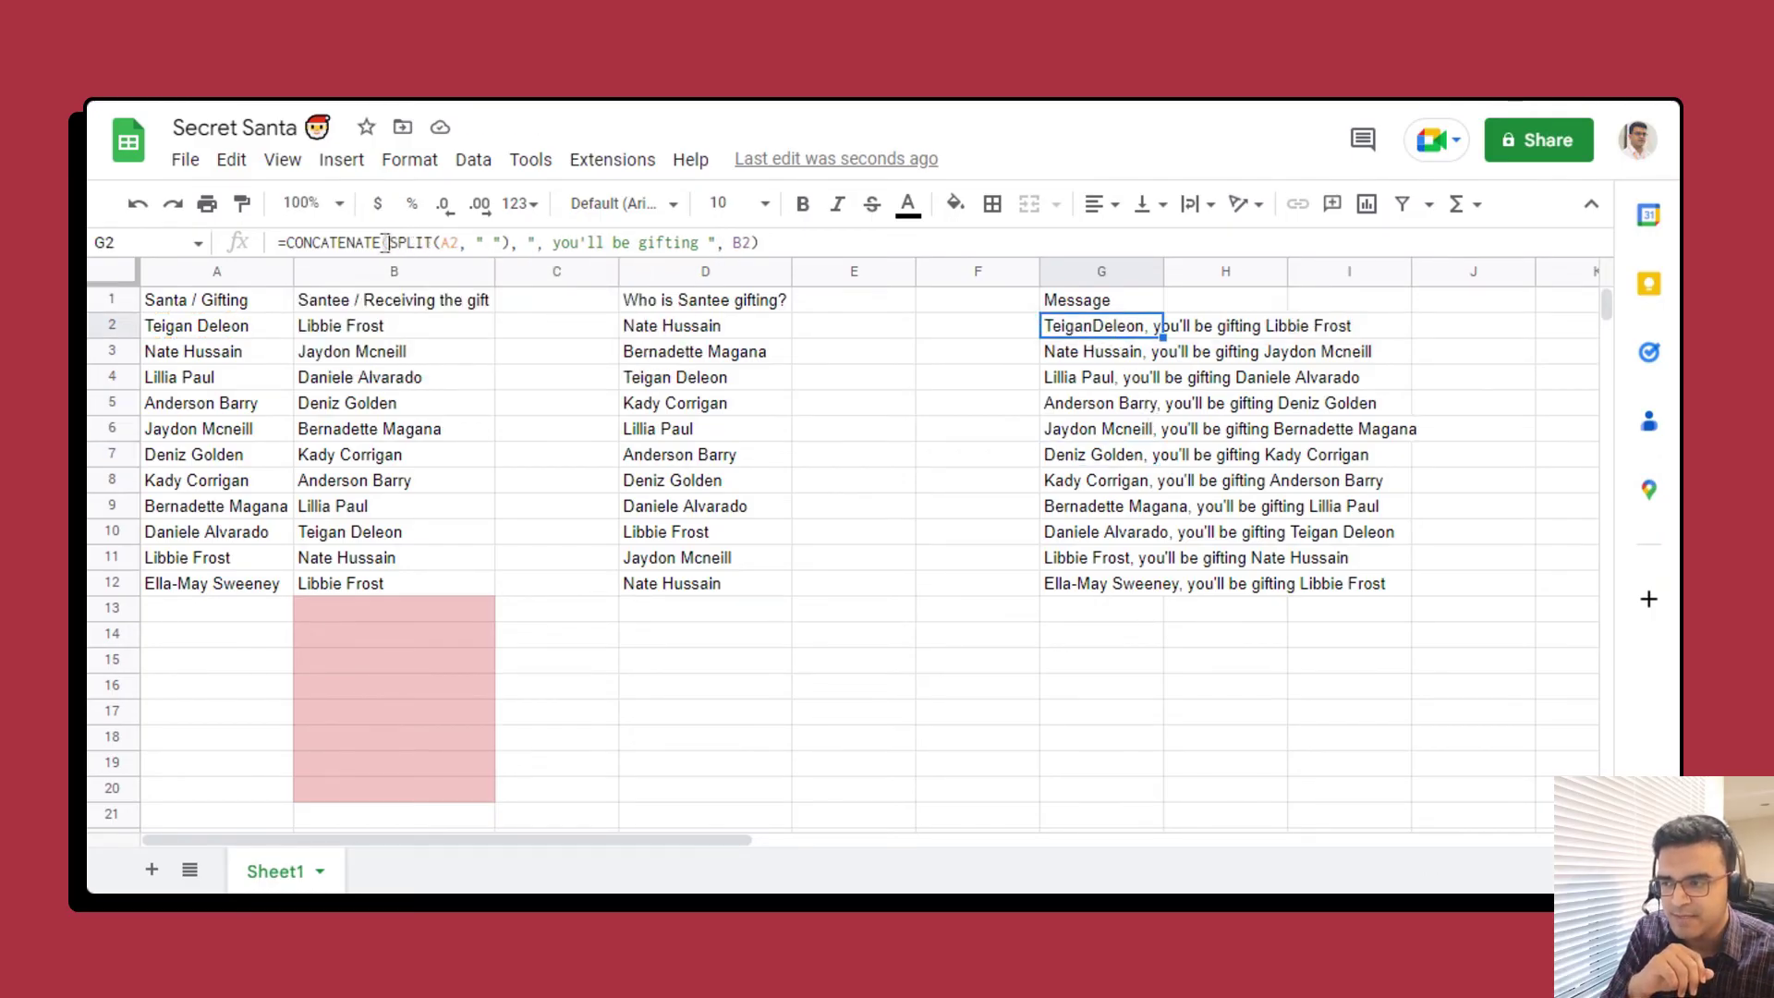
drag(389, 243, 500, 243)
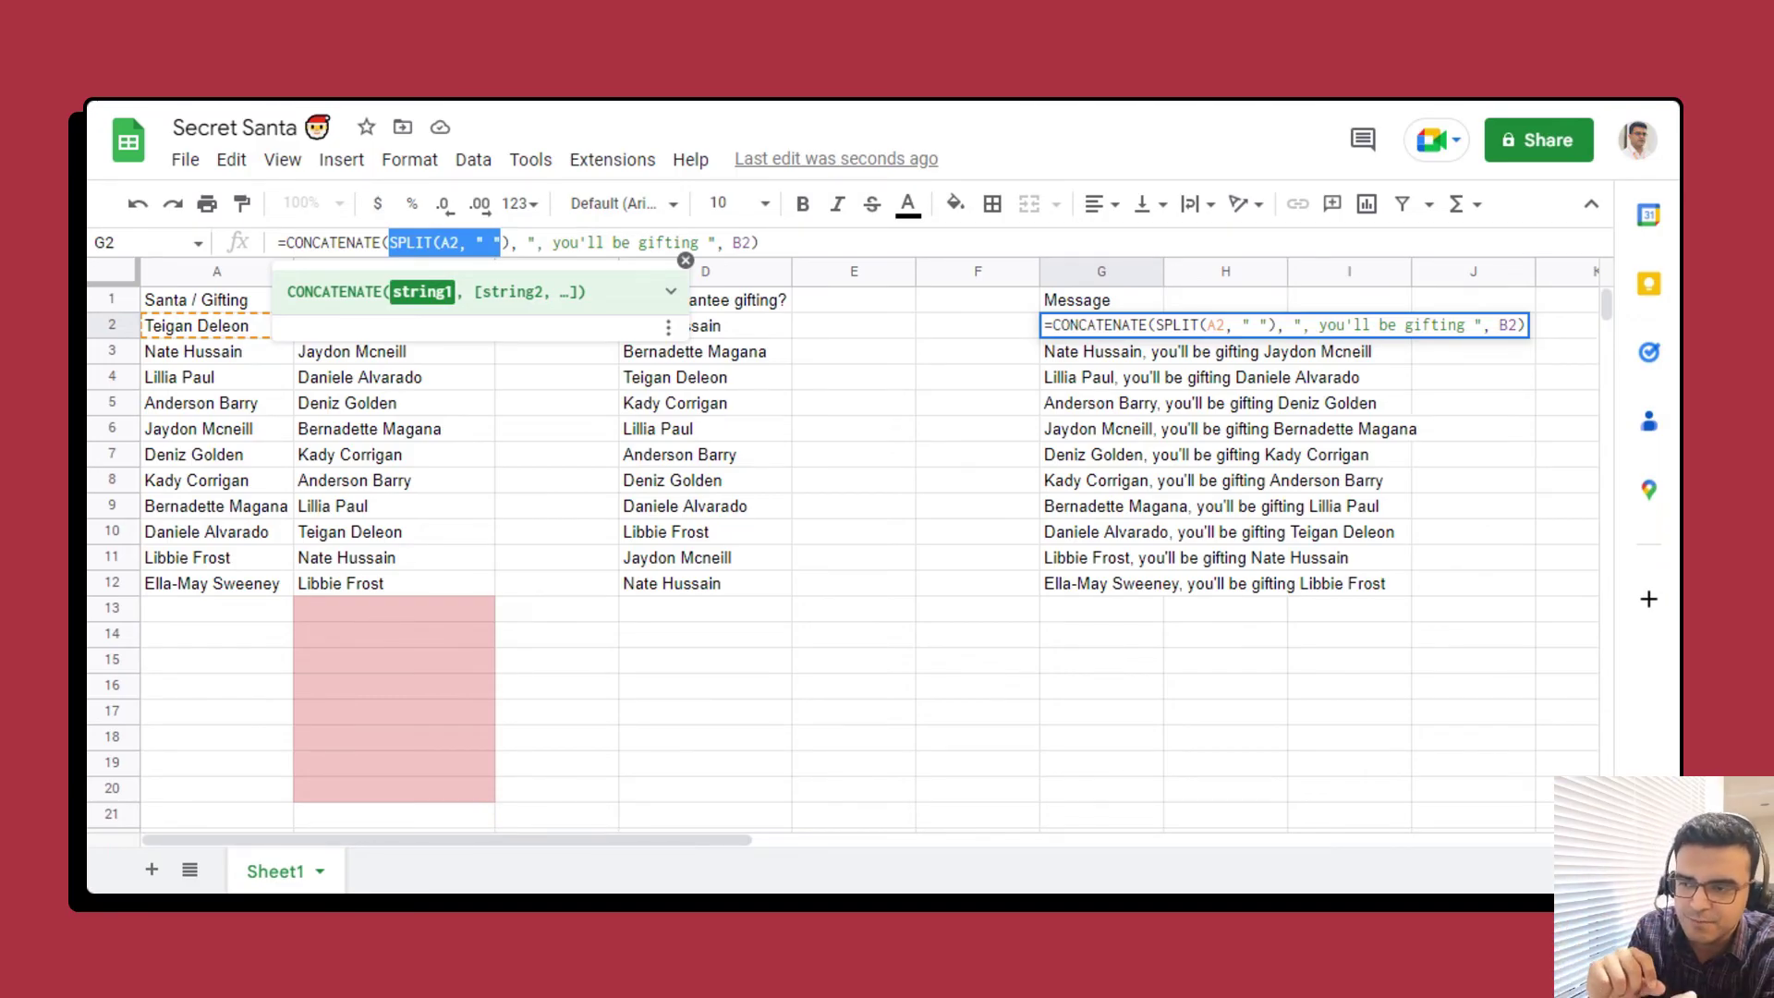
Wrap the SPLIT call in INDEX(SPLIT(A2, " "), 1) within G2's formula
click(389, 242)
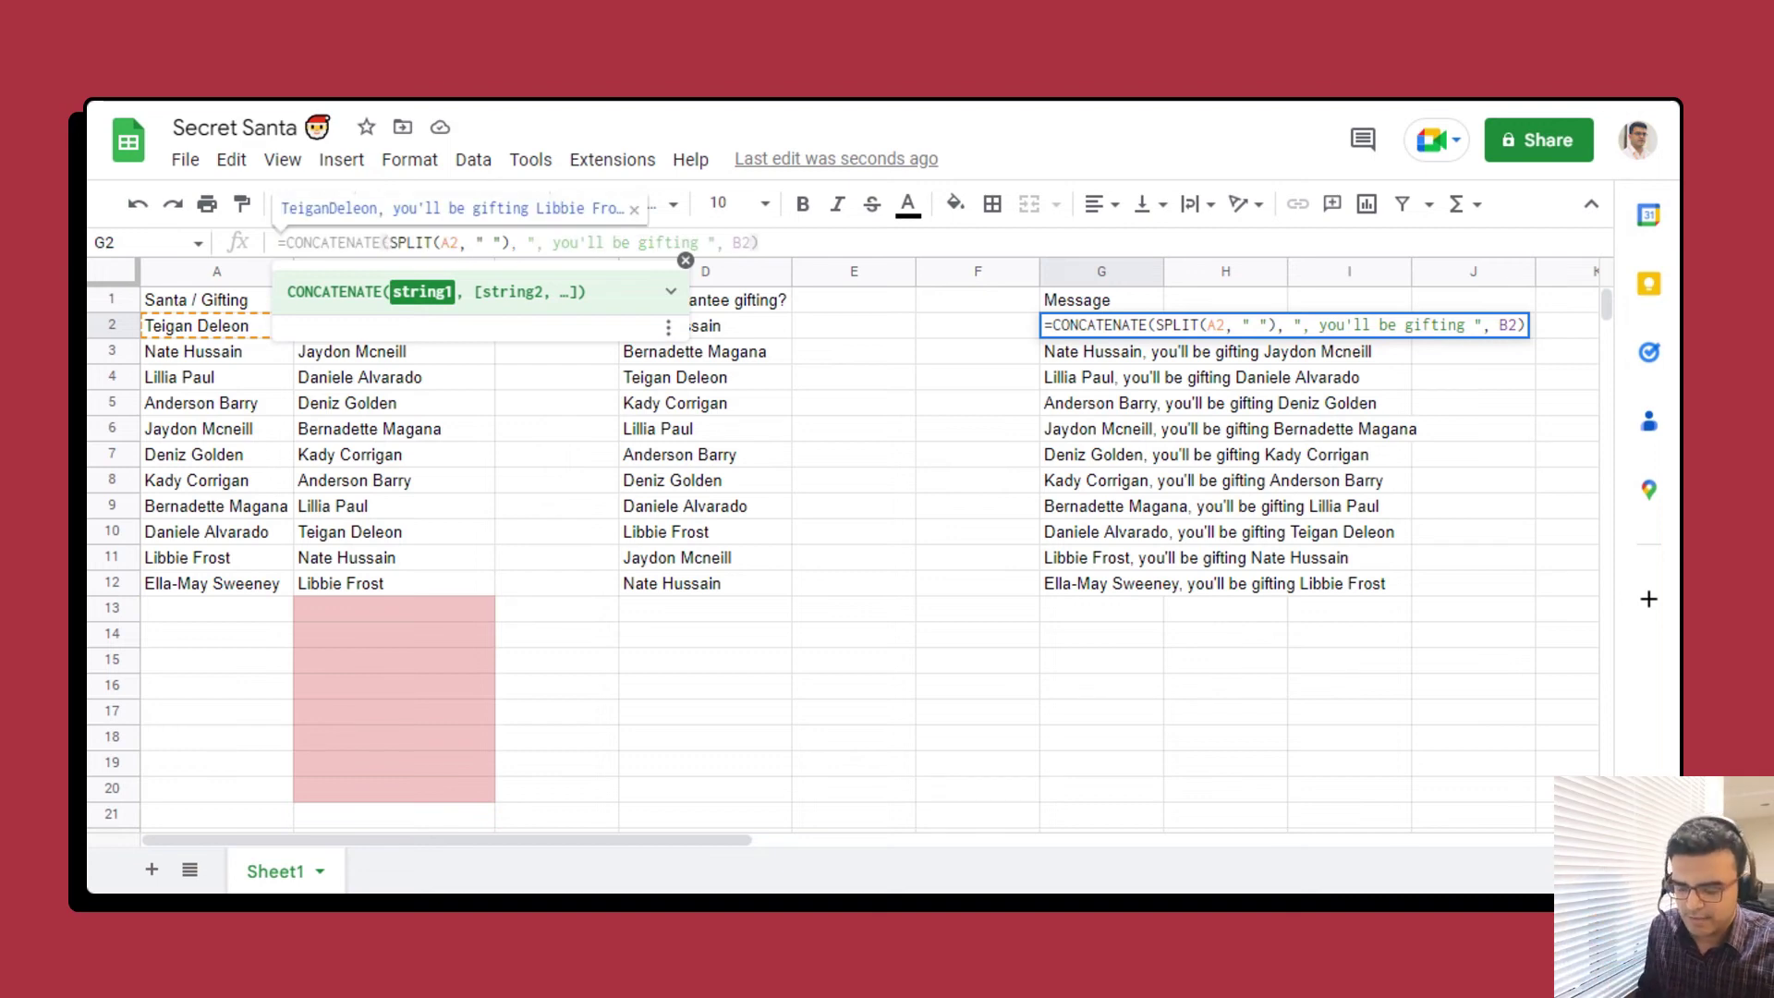
text(INDEX)
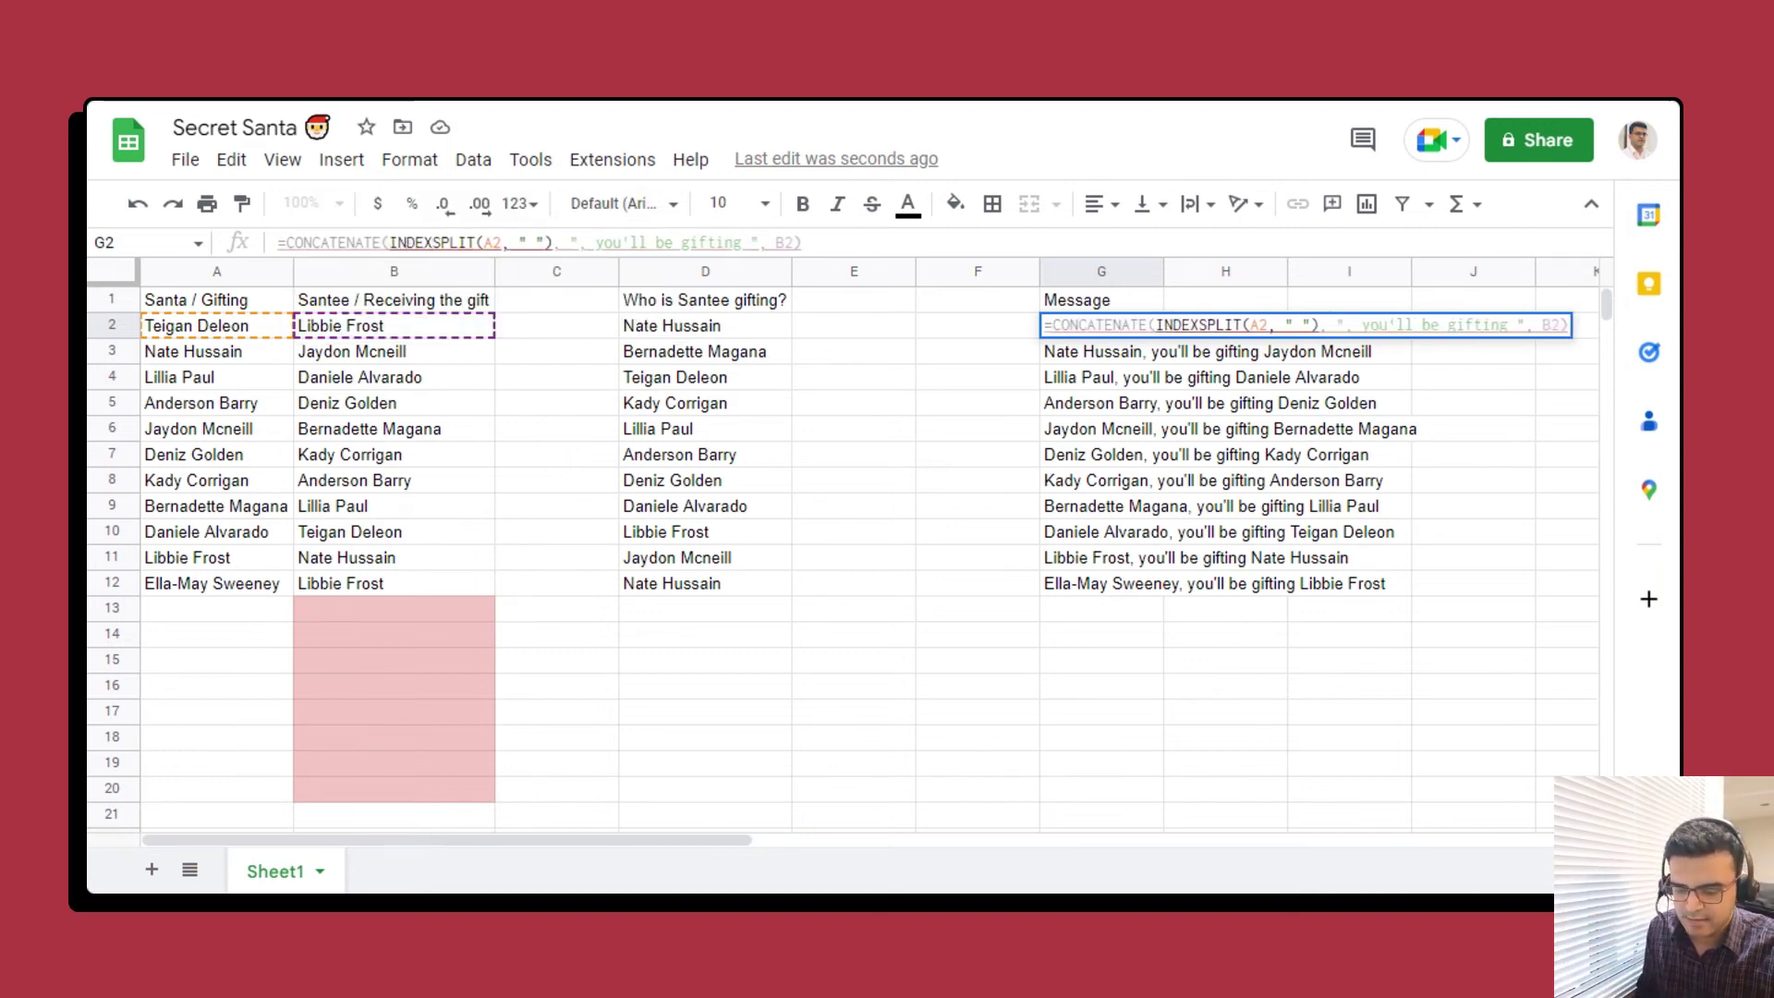
text(()
key(ctrl+shift+Right)
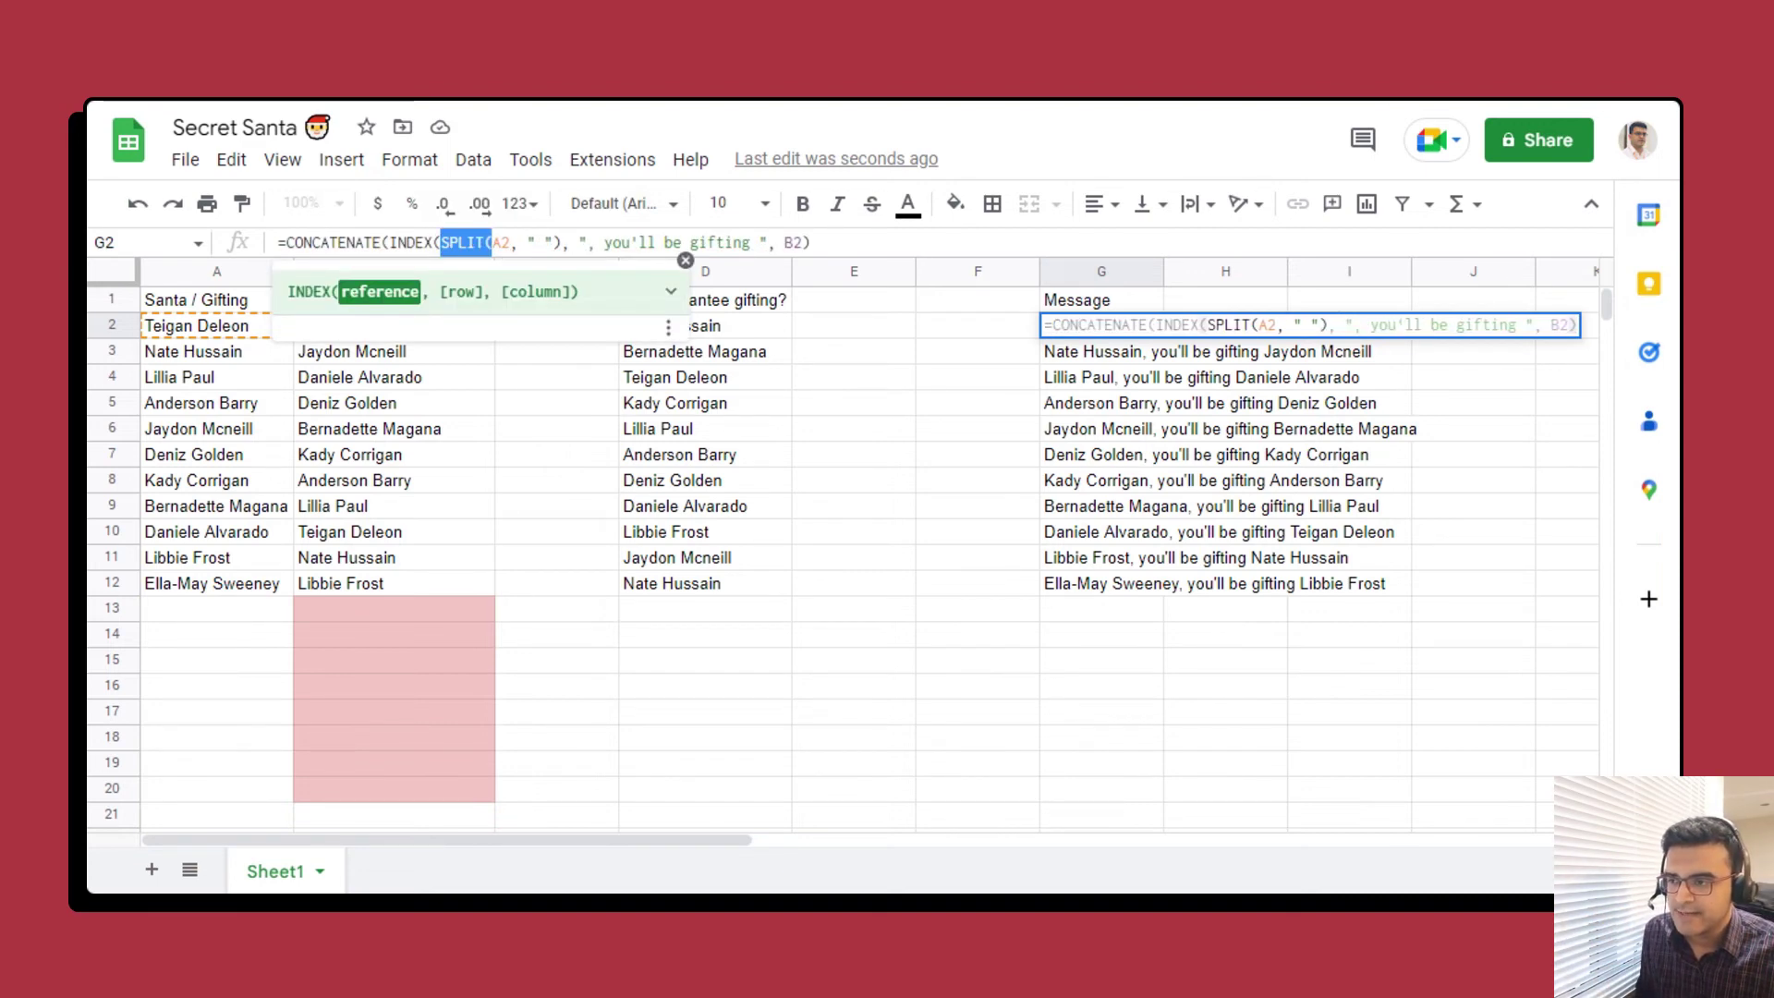
key(shift+Right)
key(shift+Right)
key(shift+Right)
key(shift+Right)
key(shift+Right)
key(shift+Right)
key(shift+Right)
key(shift+Right)
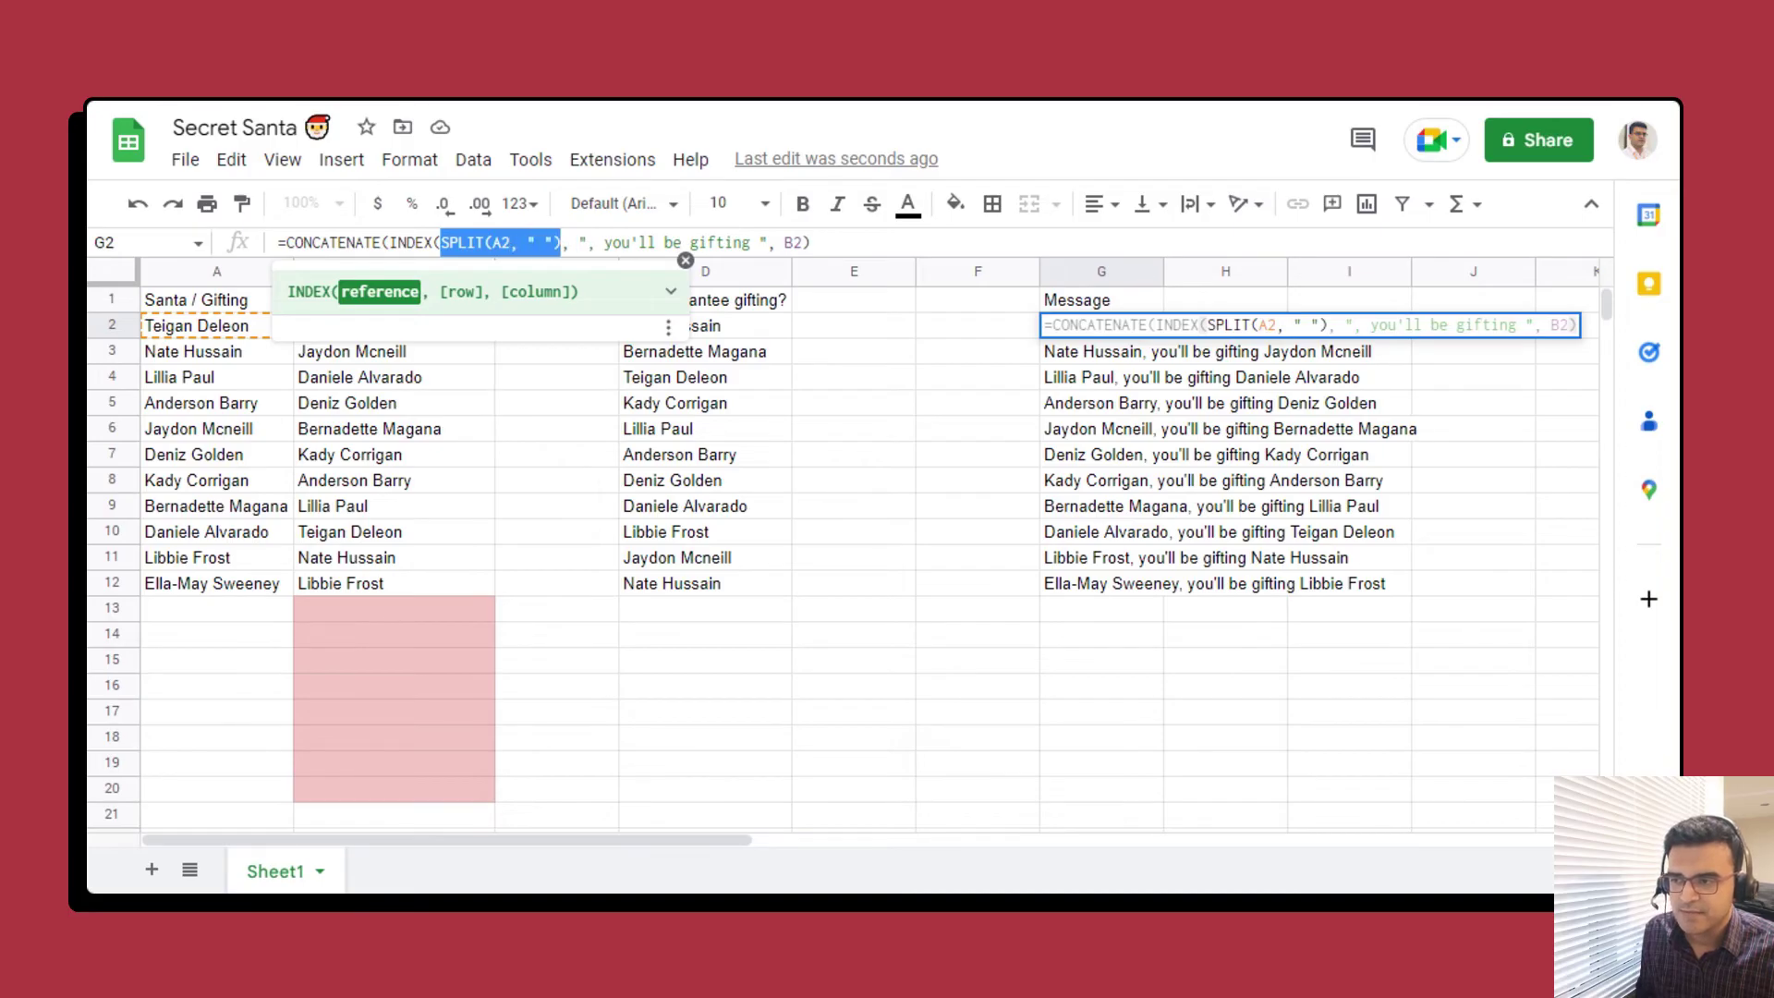
key(Right)
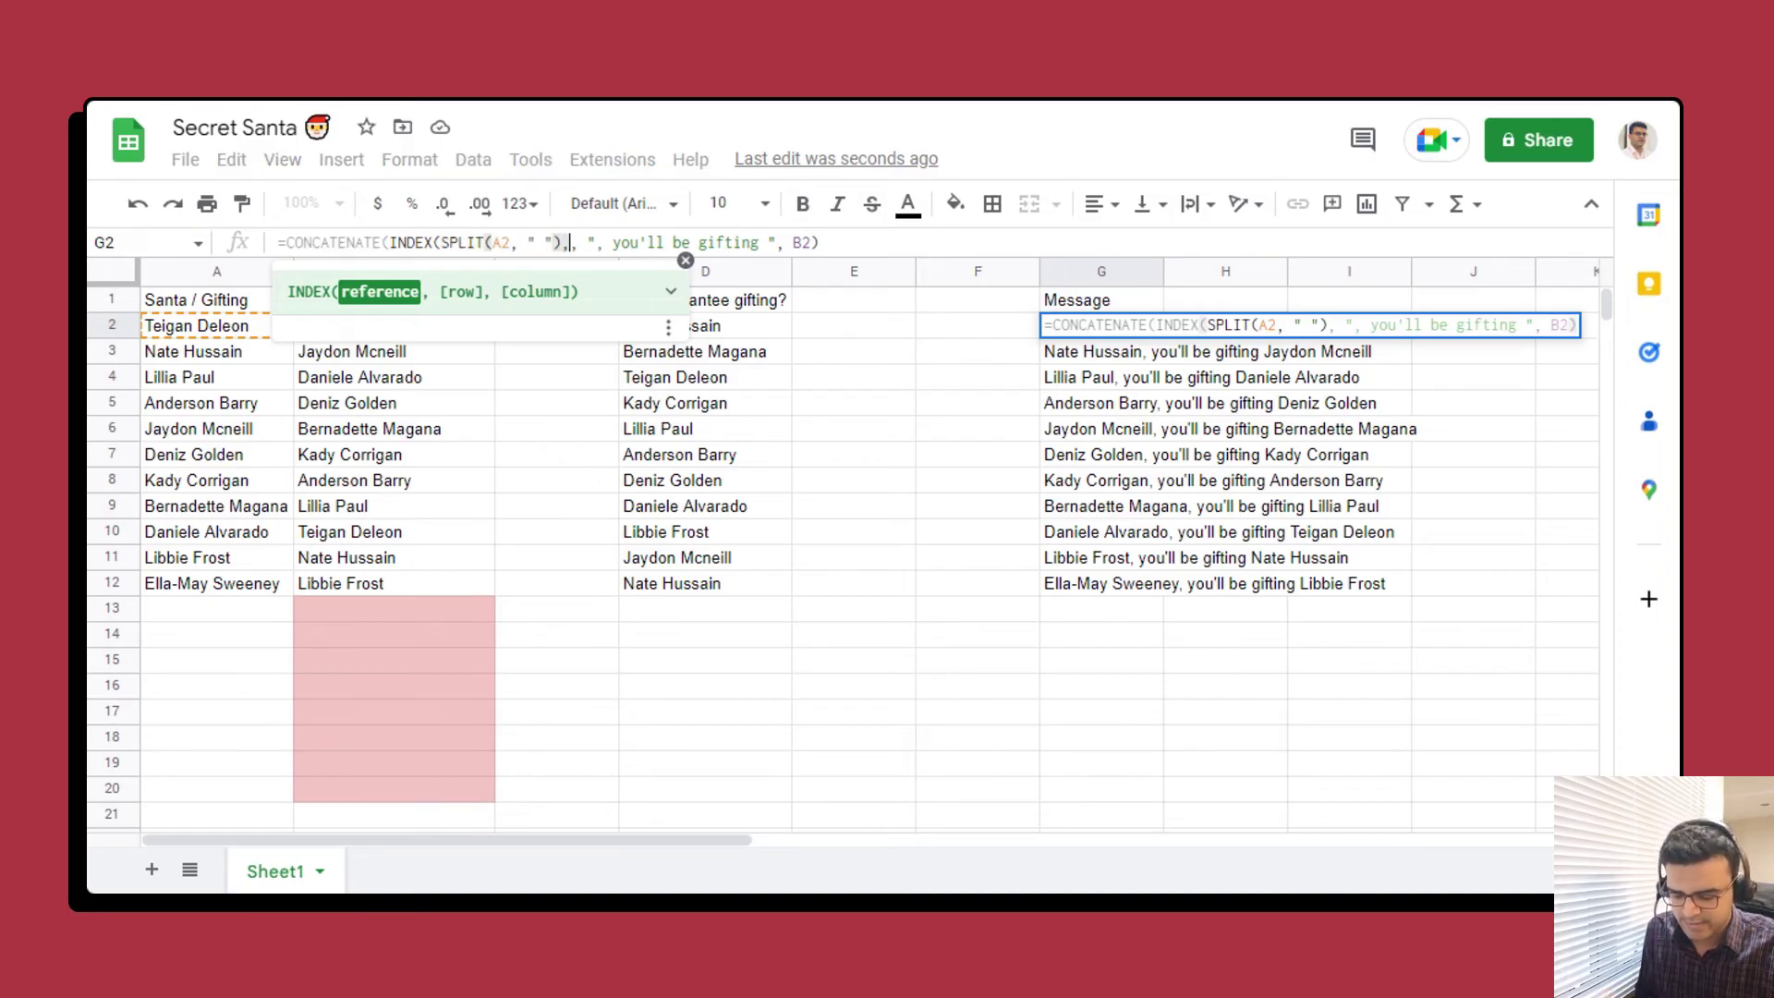
text(, 1))
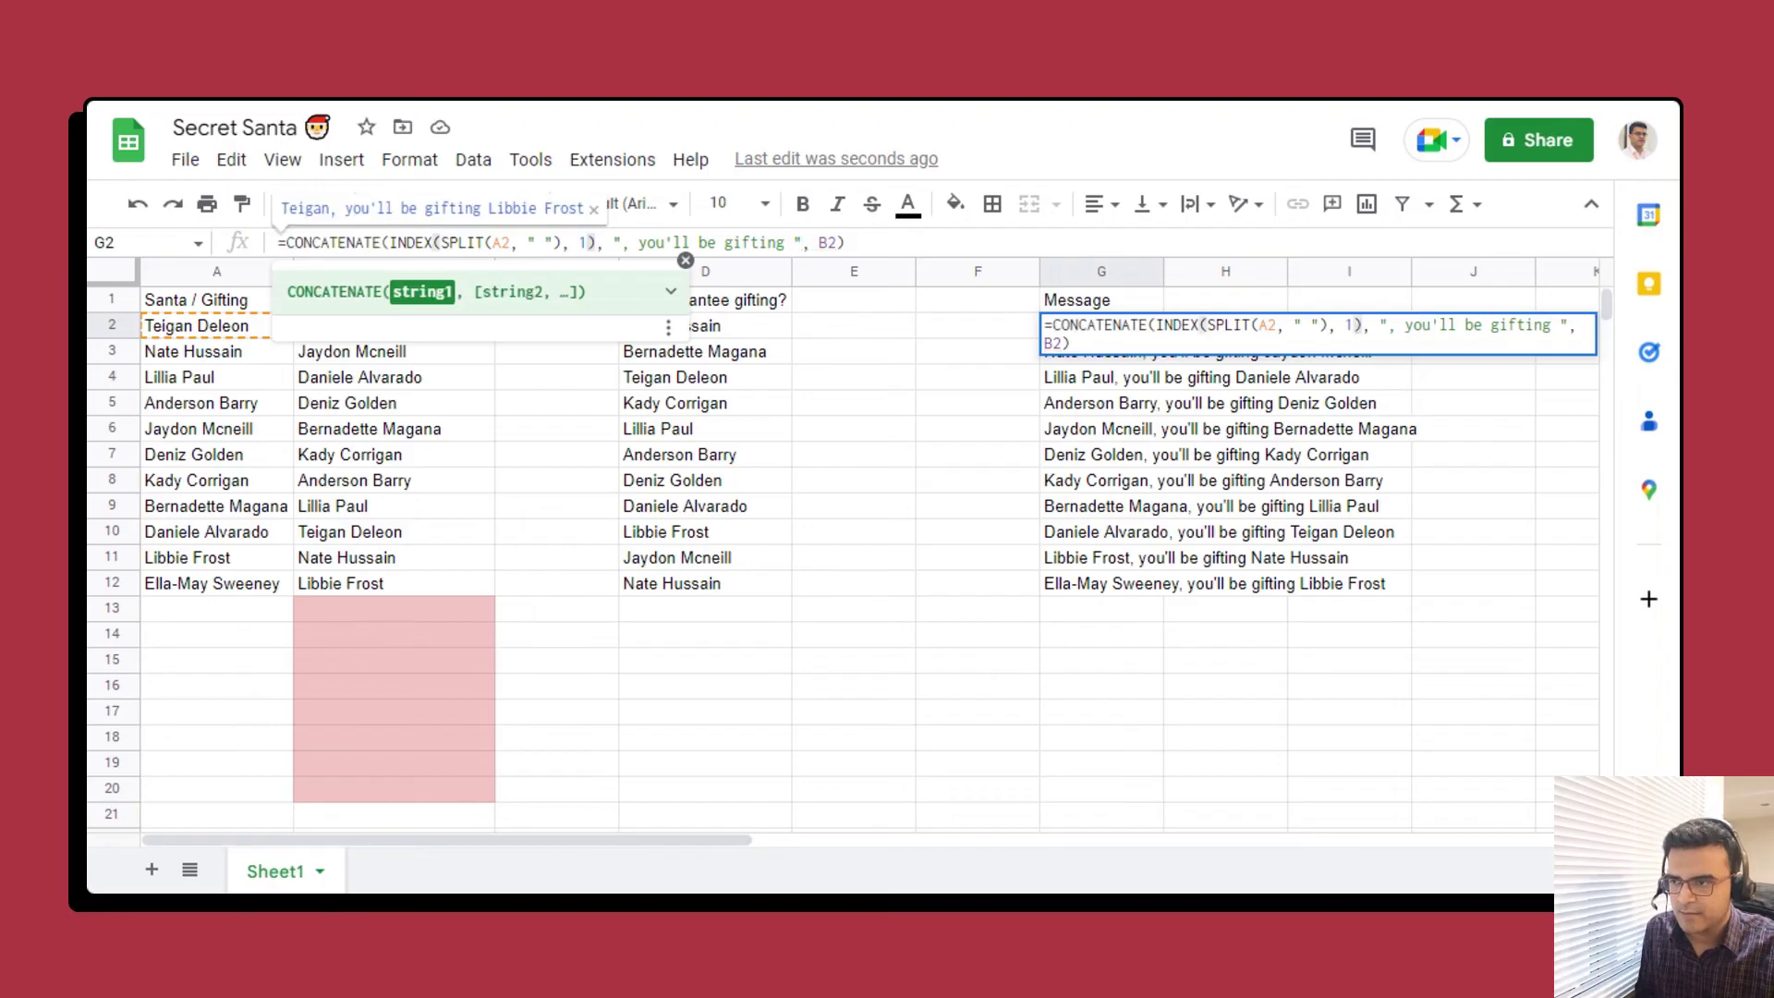
key(Return)
key(Up)
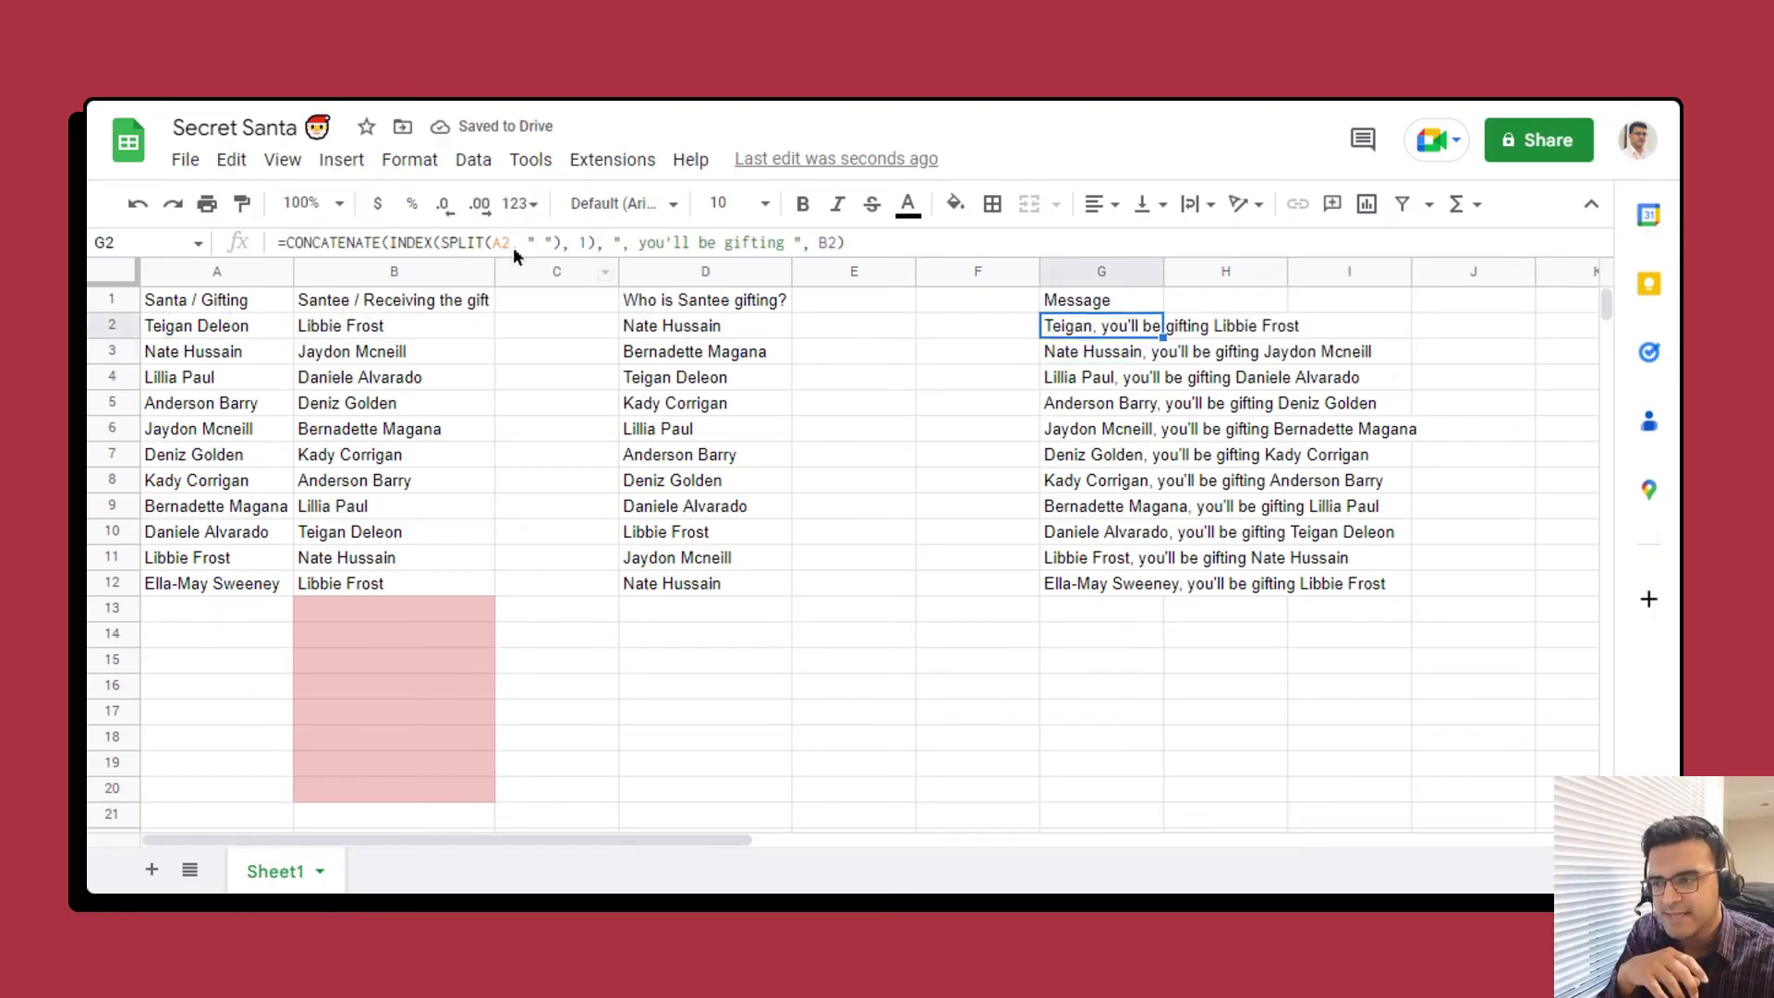
Highlight the SPLIT call, its space delimiter and INDEX's 1 argument in the formula
drag(440, 242, 584, 242)
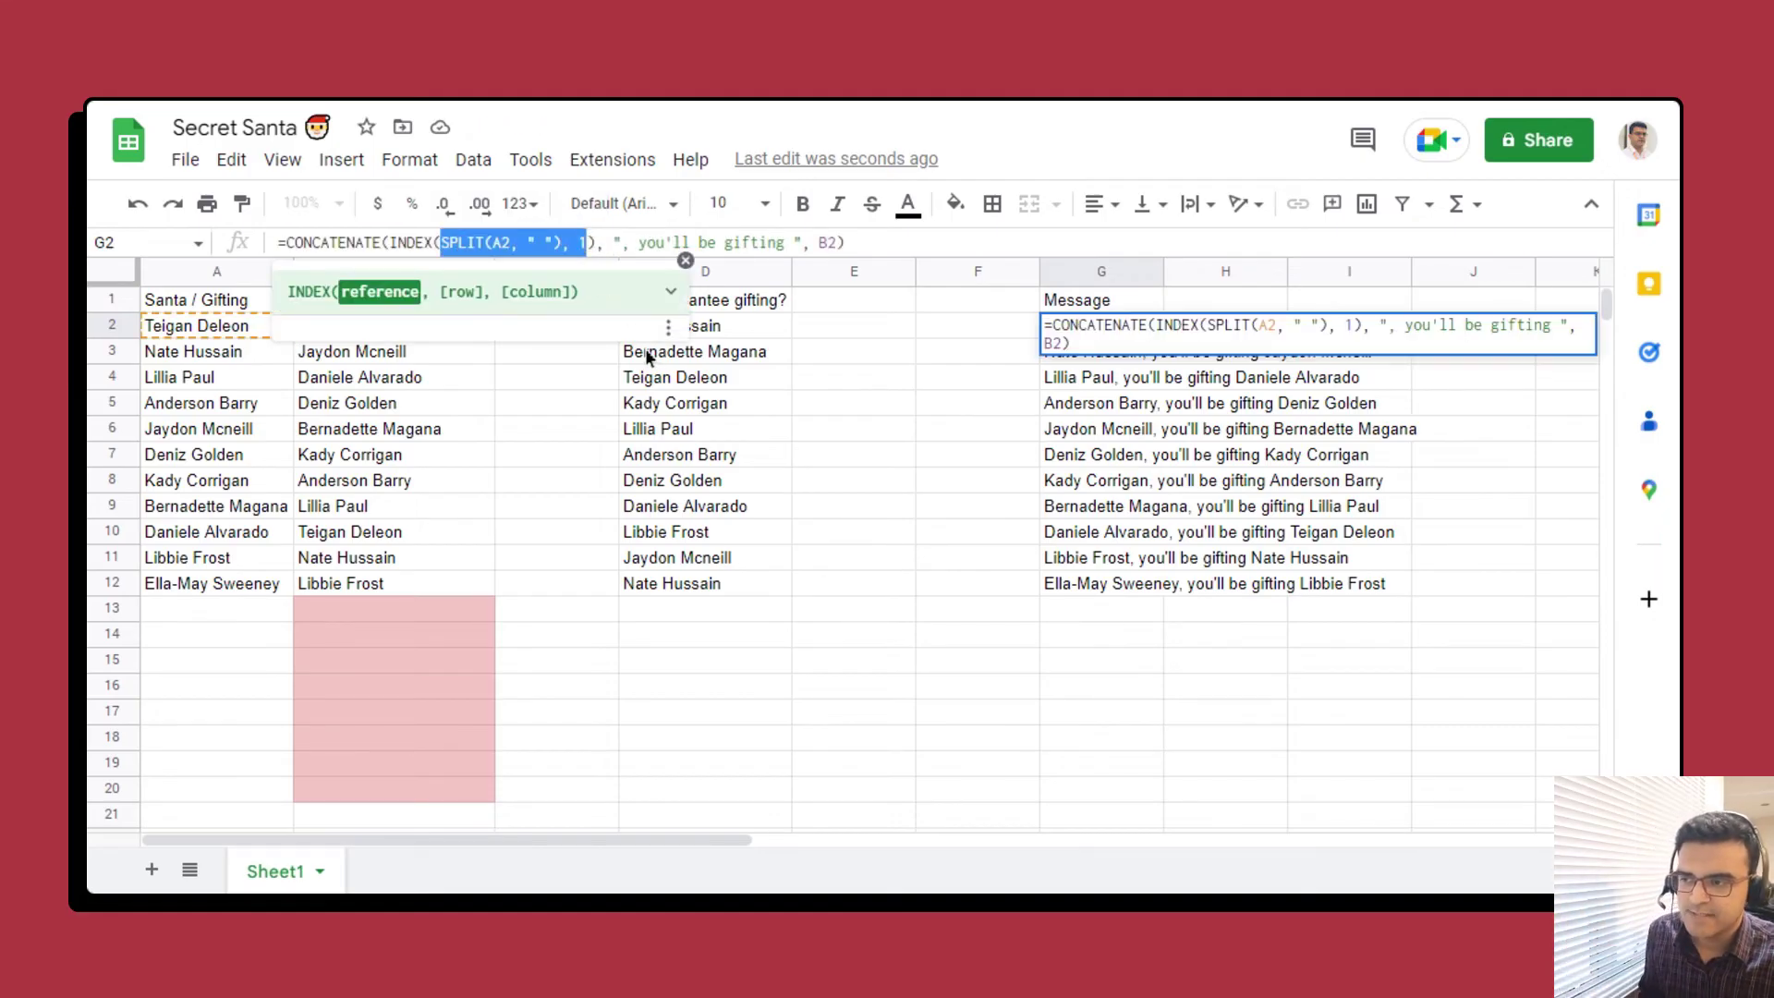
key(shift+Left)
key(shift+Left)
key(shift+Left)
key(shift+Left)
key(shift+Left)
key(shift+Right)
key(shift+Right)
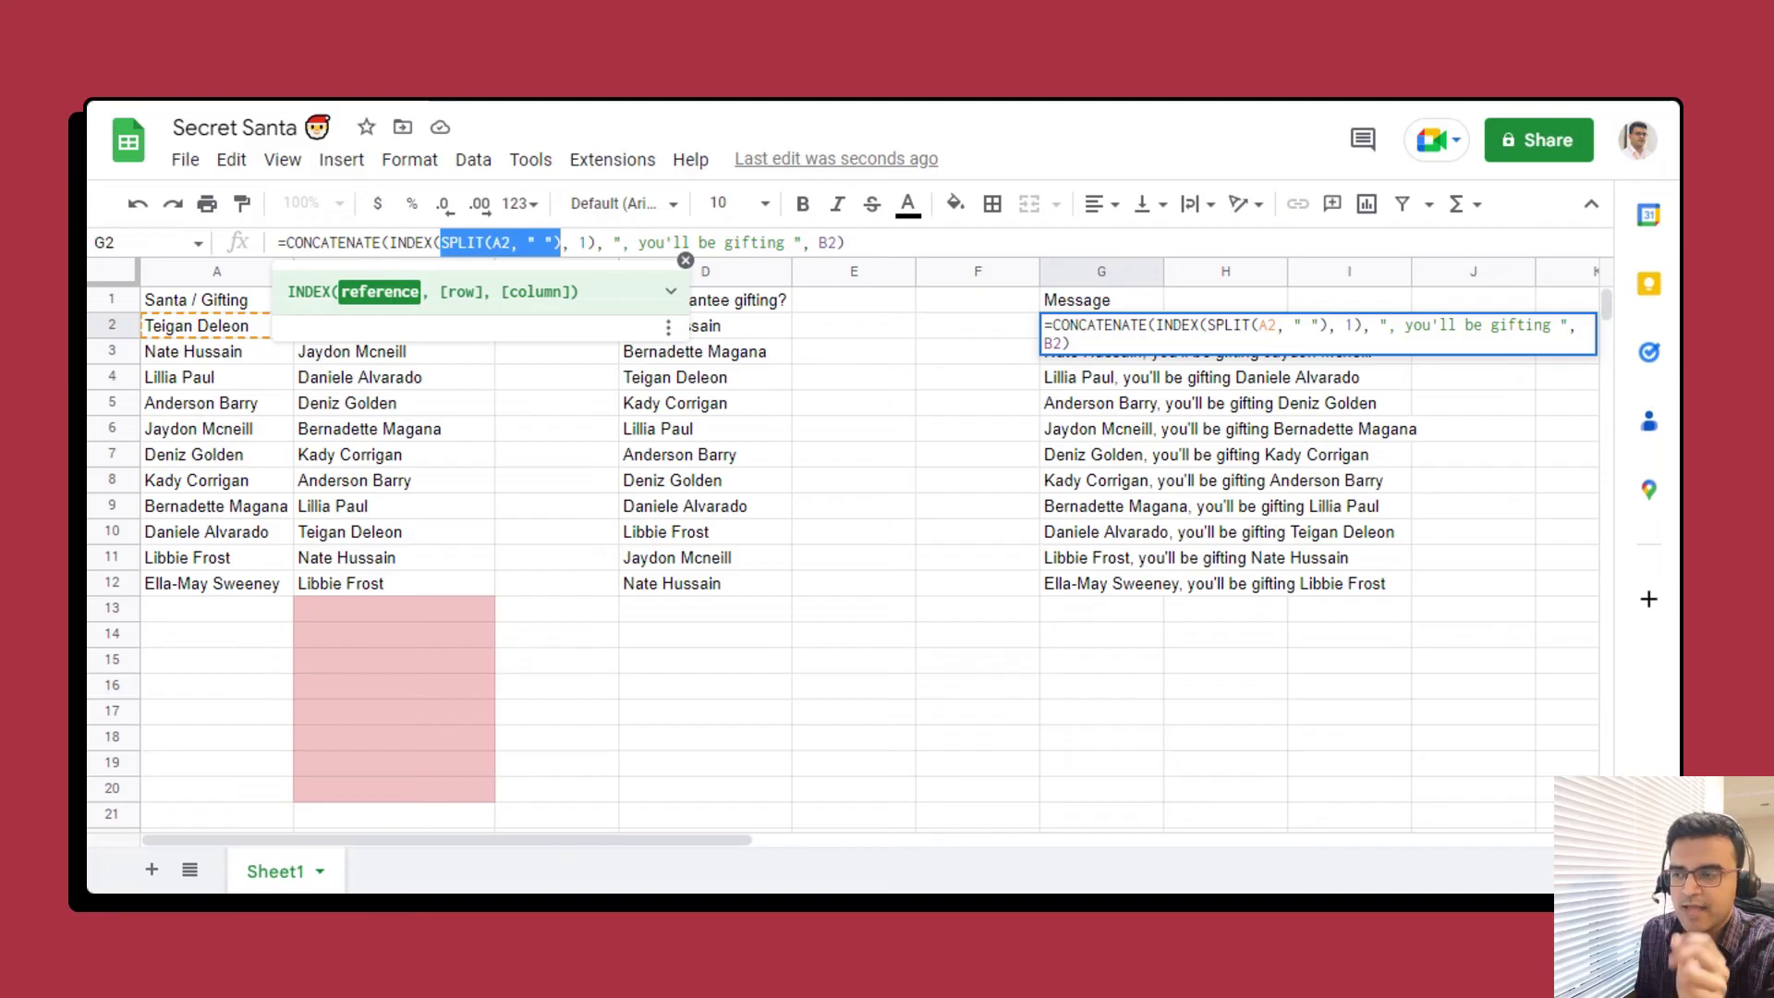
click(441, 242)
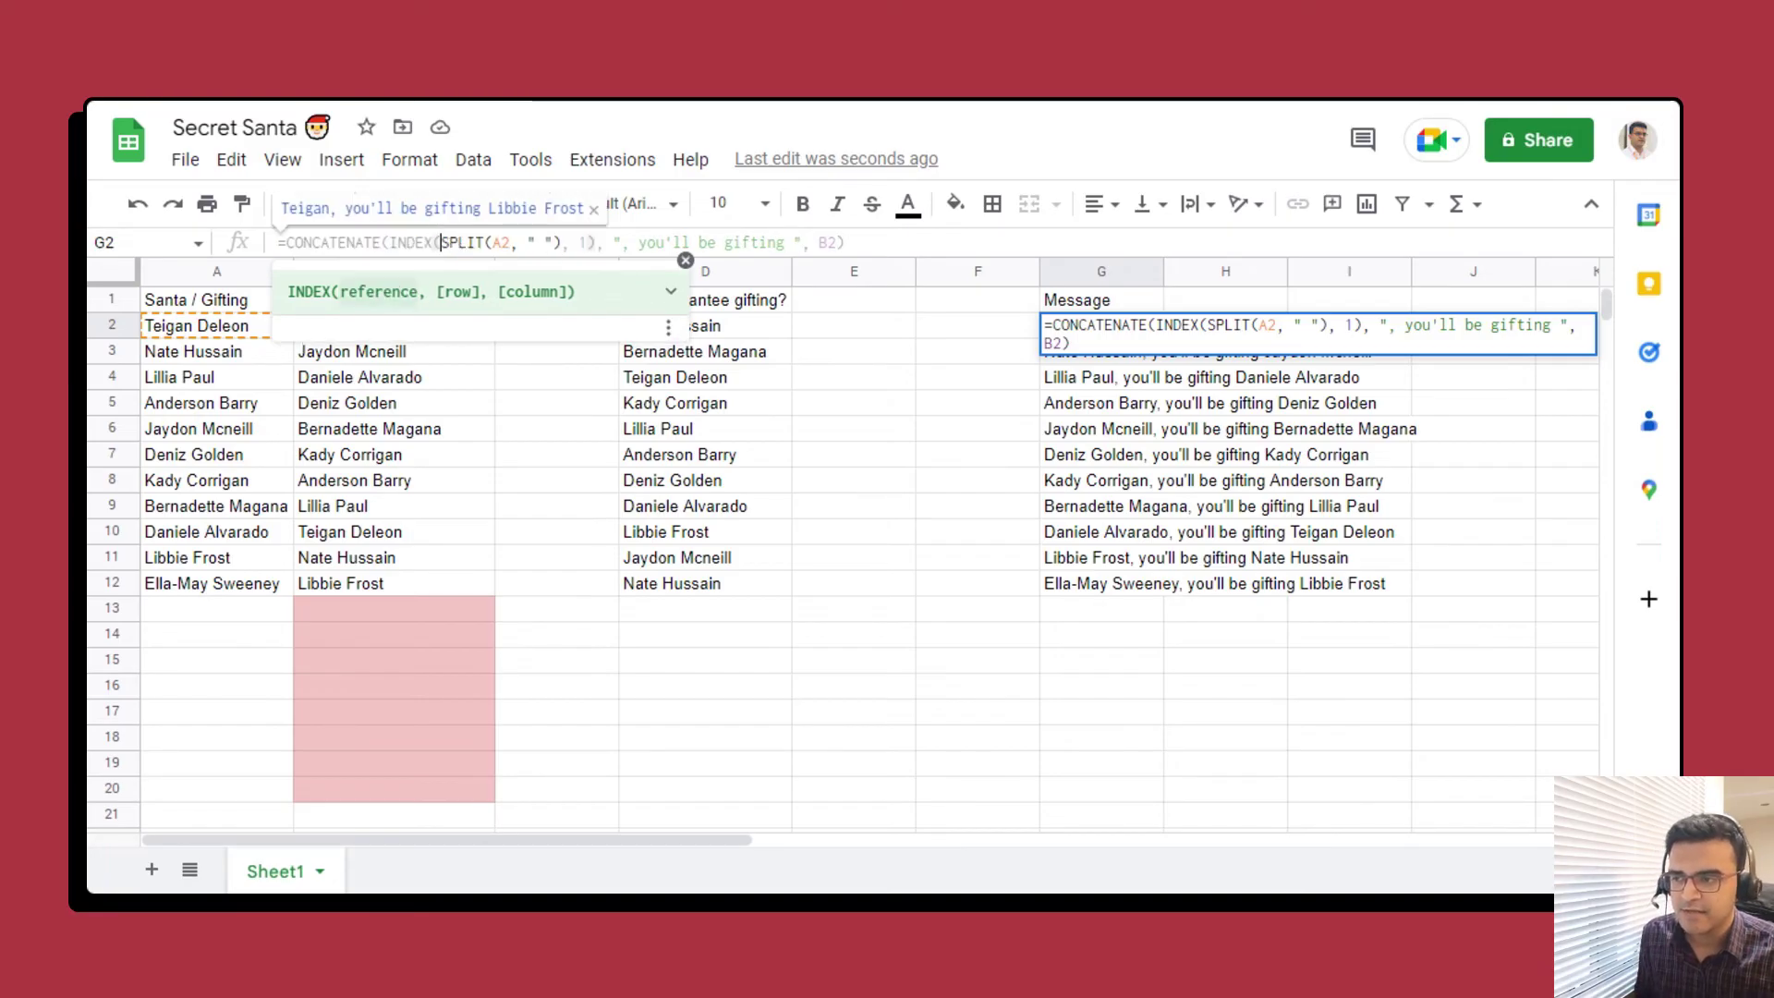
drag(441, 242, 579, 242)
click(580, 242)
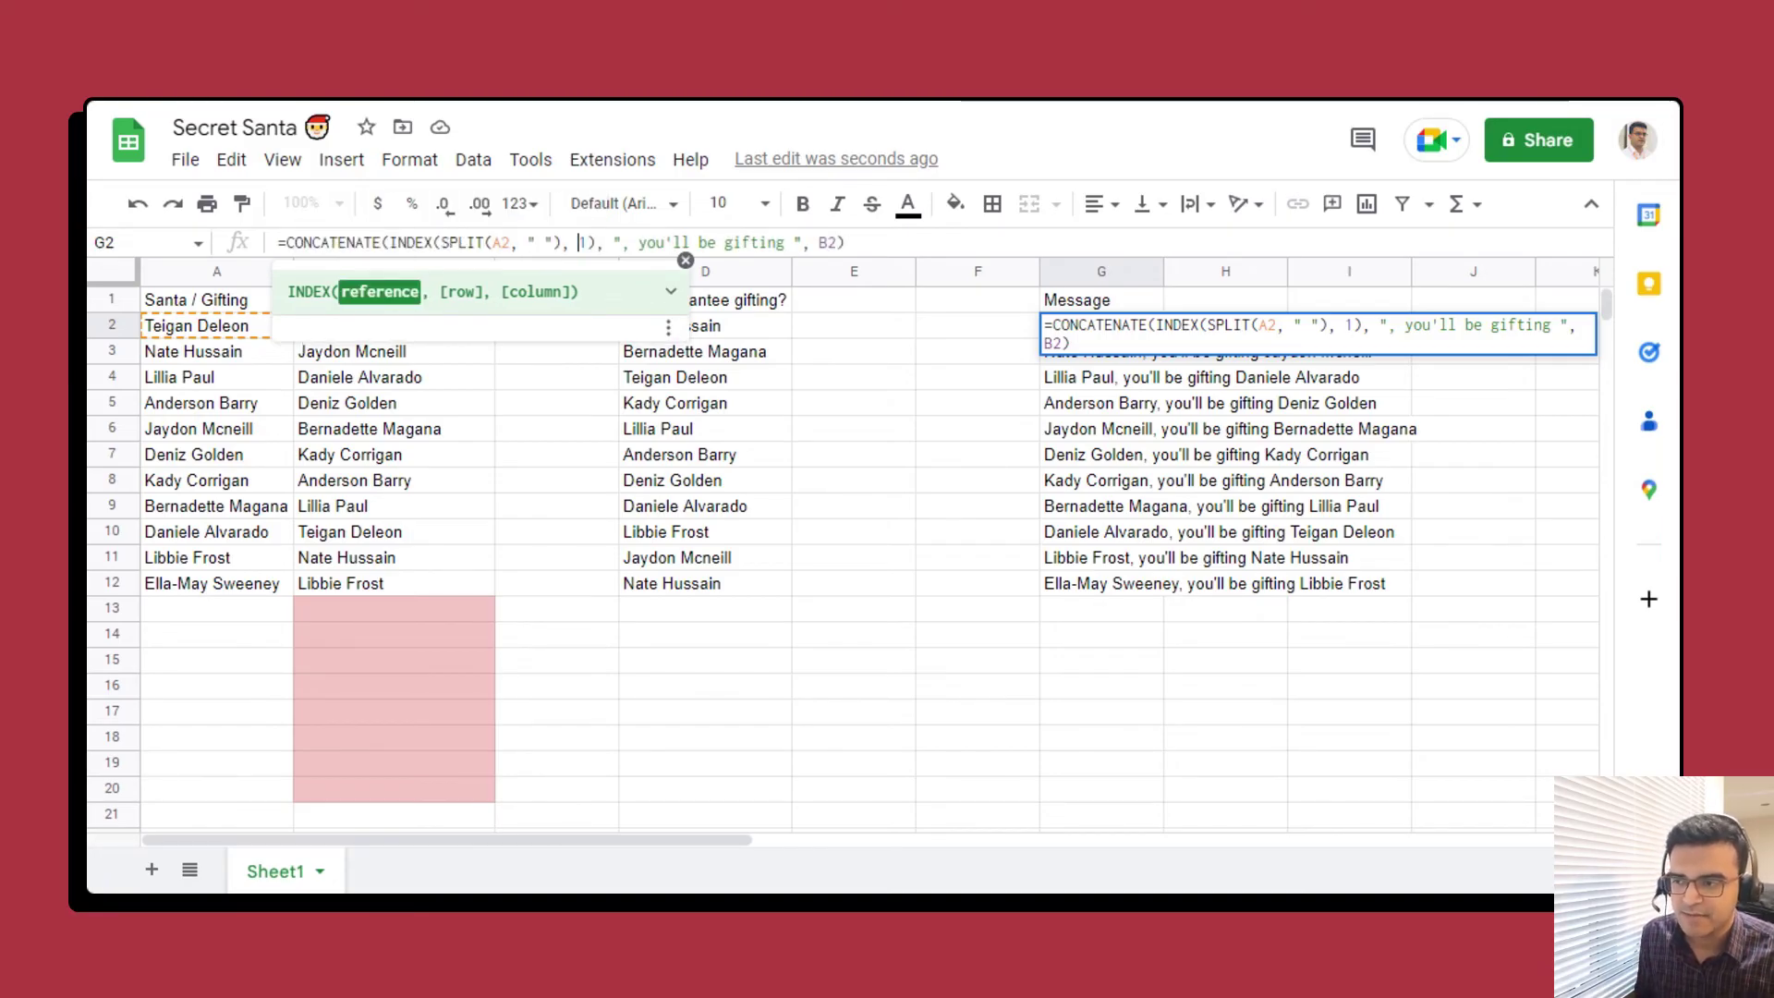
double_click(582, 243)
click(560, 243)
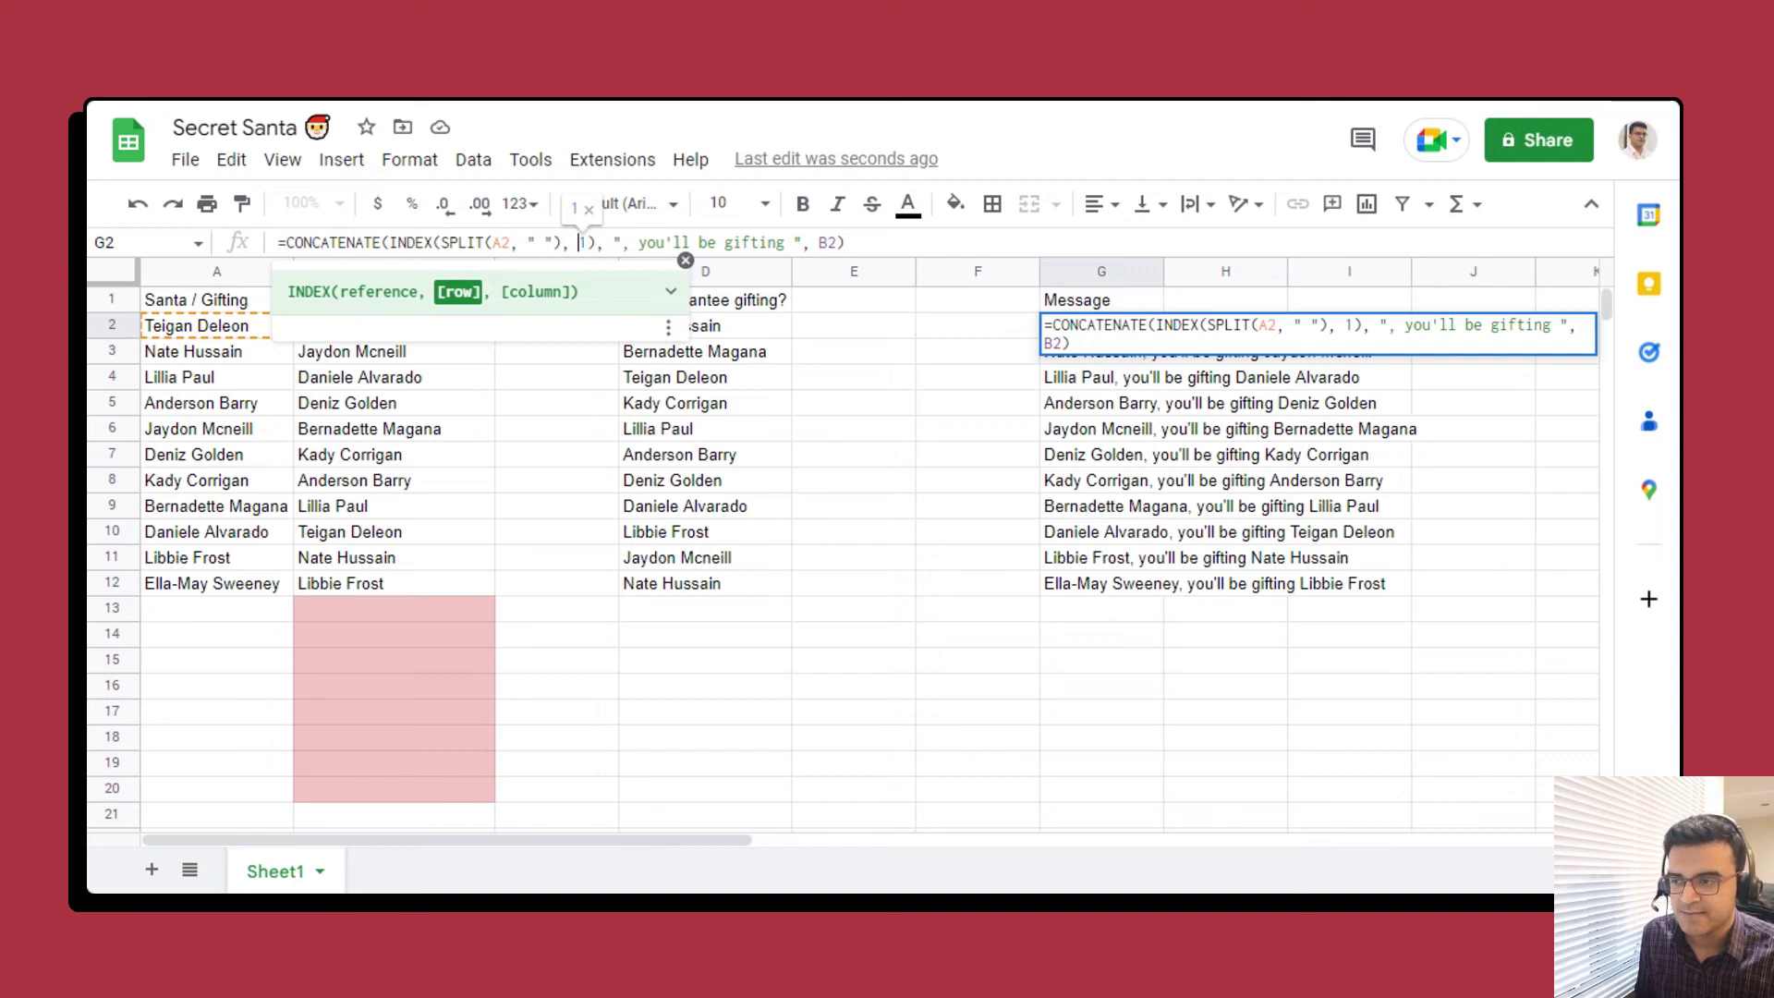
drag(560, 242, 510, 242)
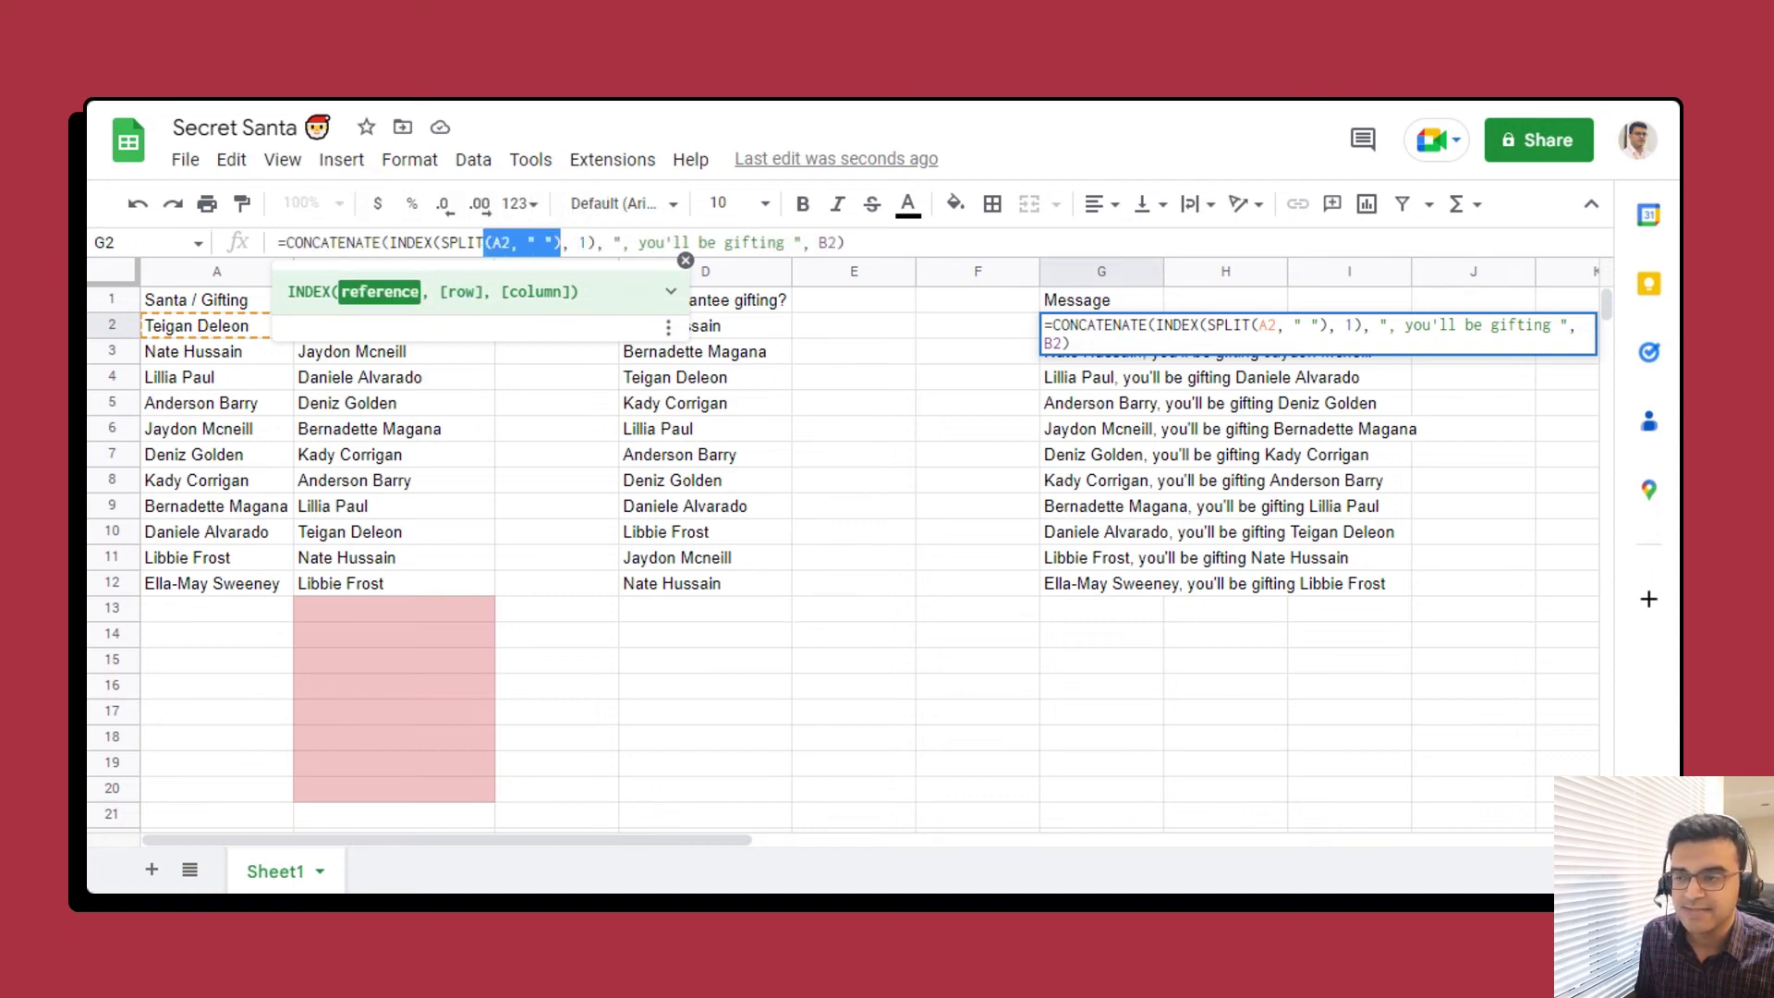
Change INDEX's part number to 2 to show the surname, then restore 1
click(581, 242)
text(2)
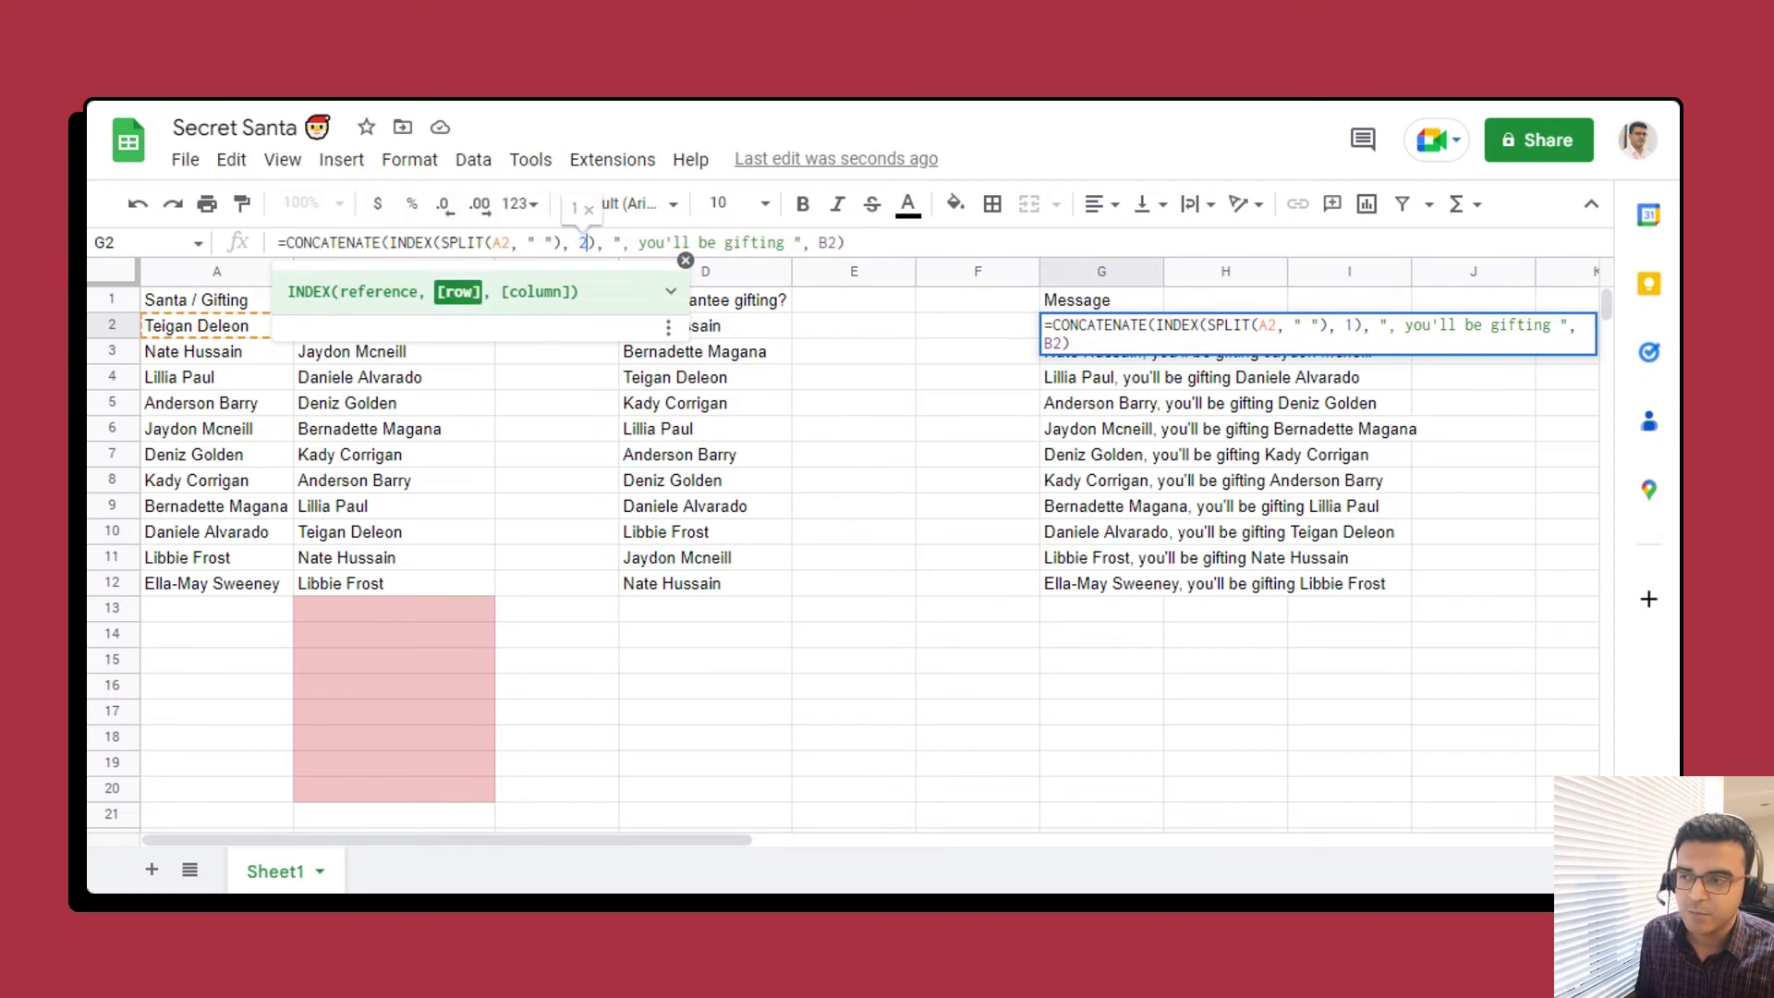
key(Return)
key(Up)
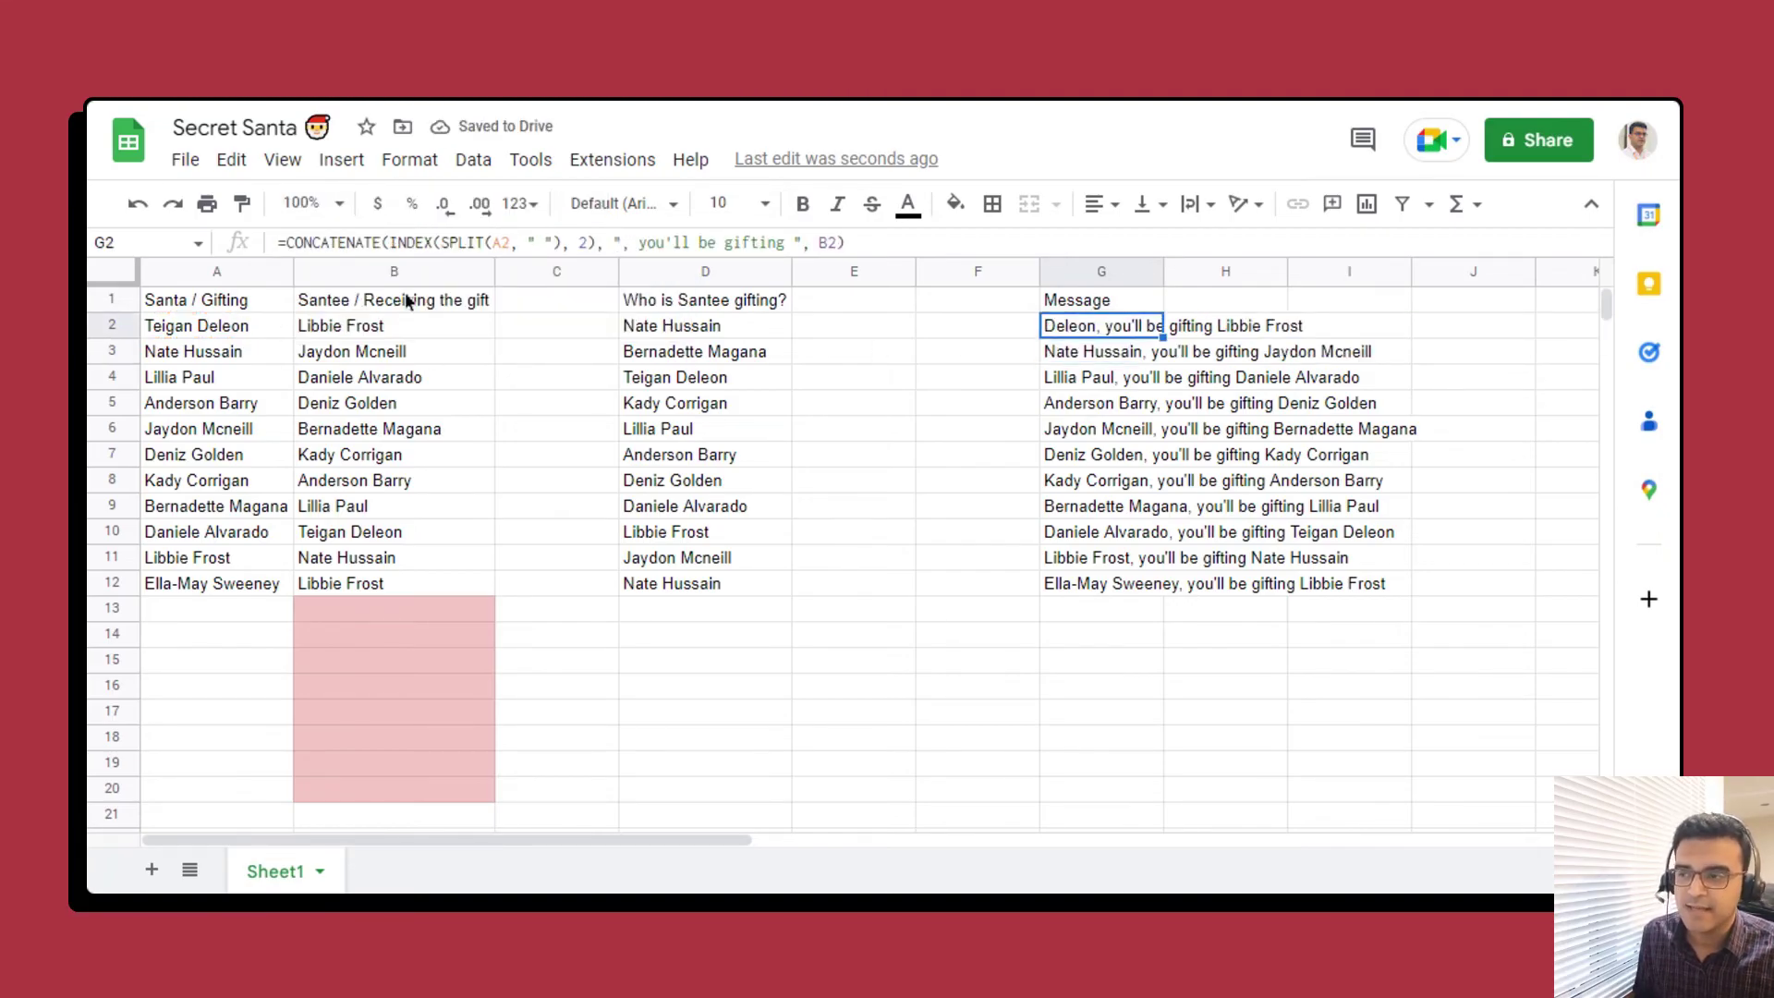
click(582, 242)
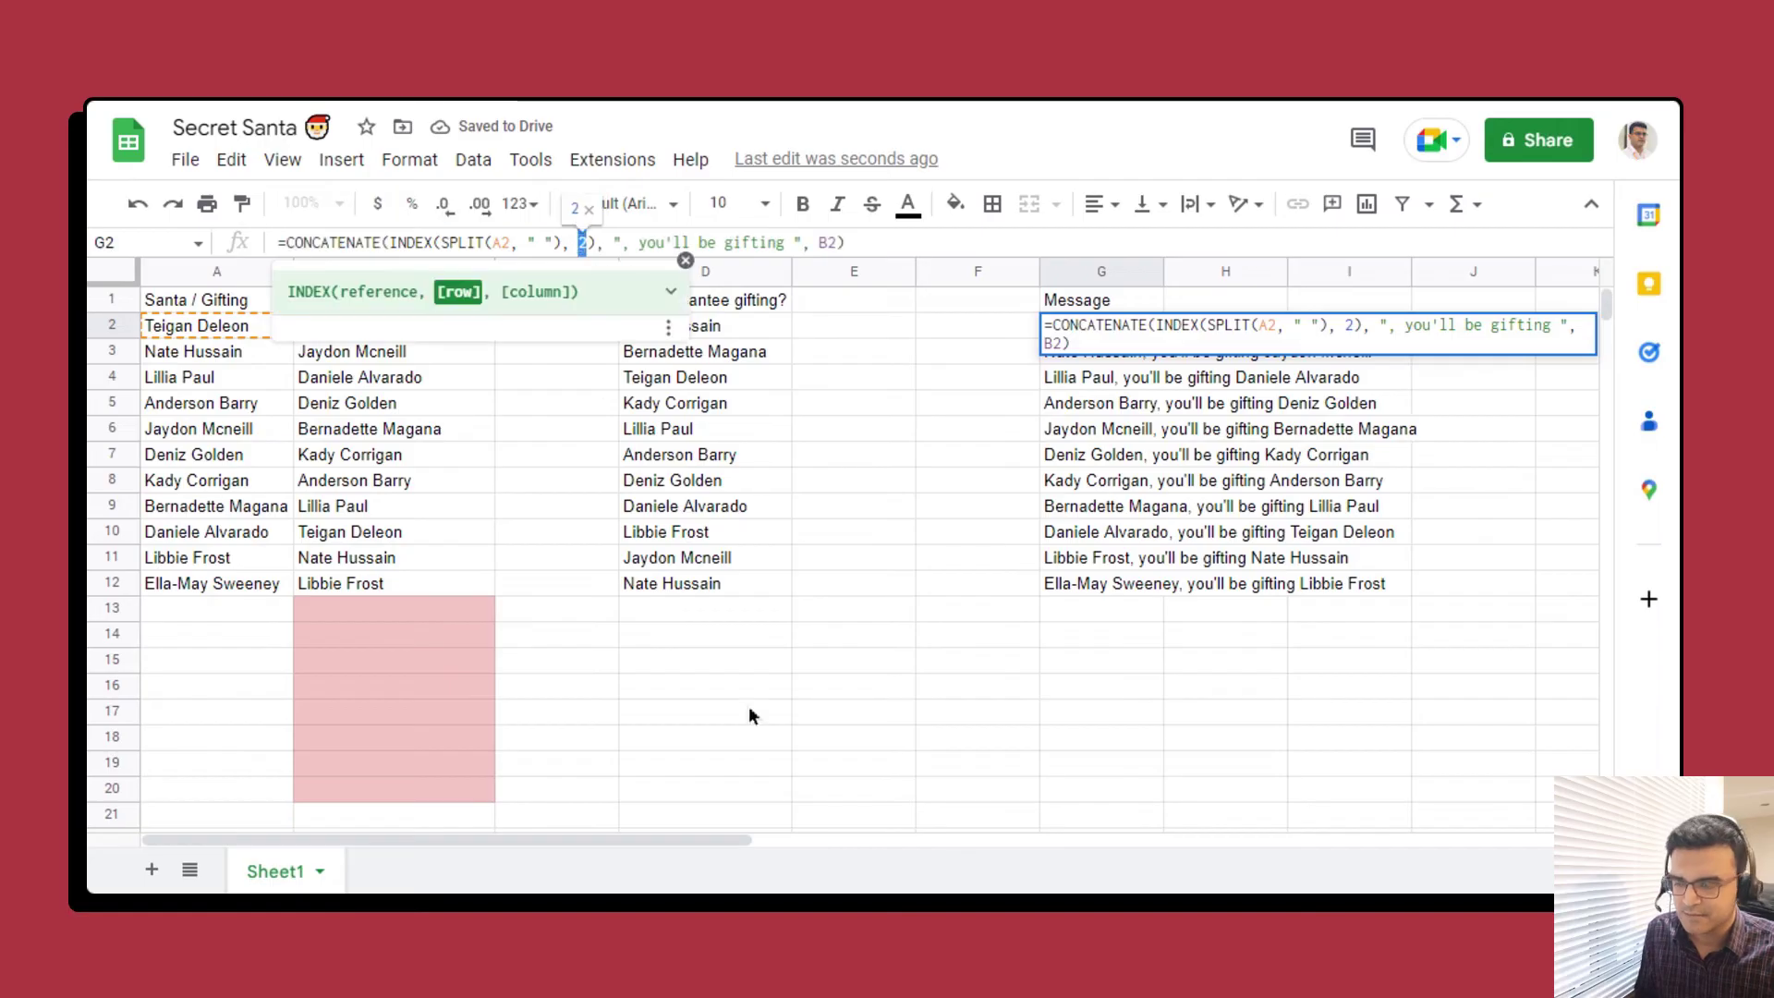
key(Return)
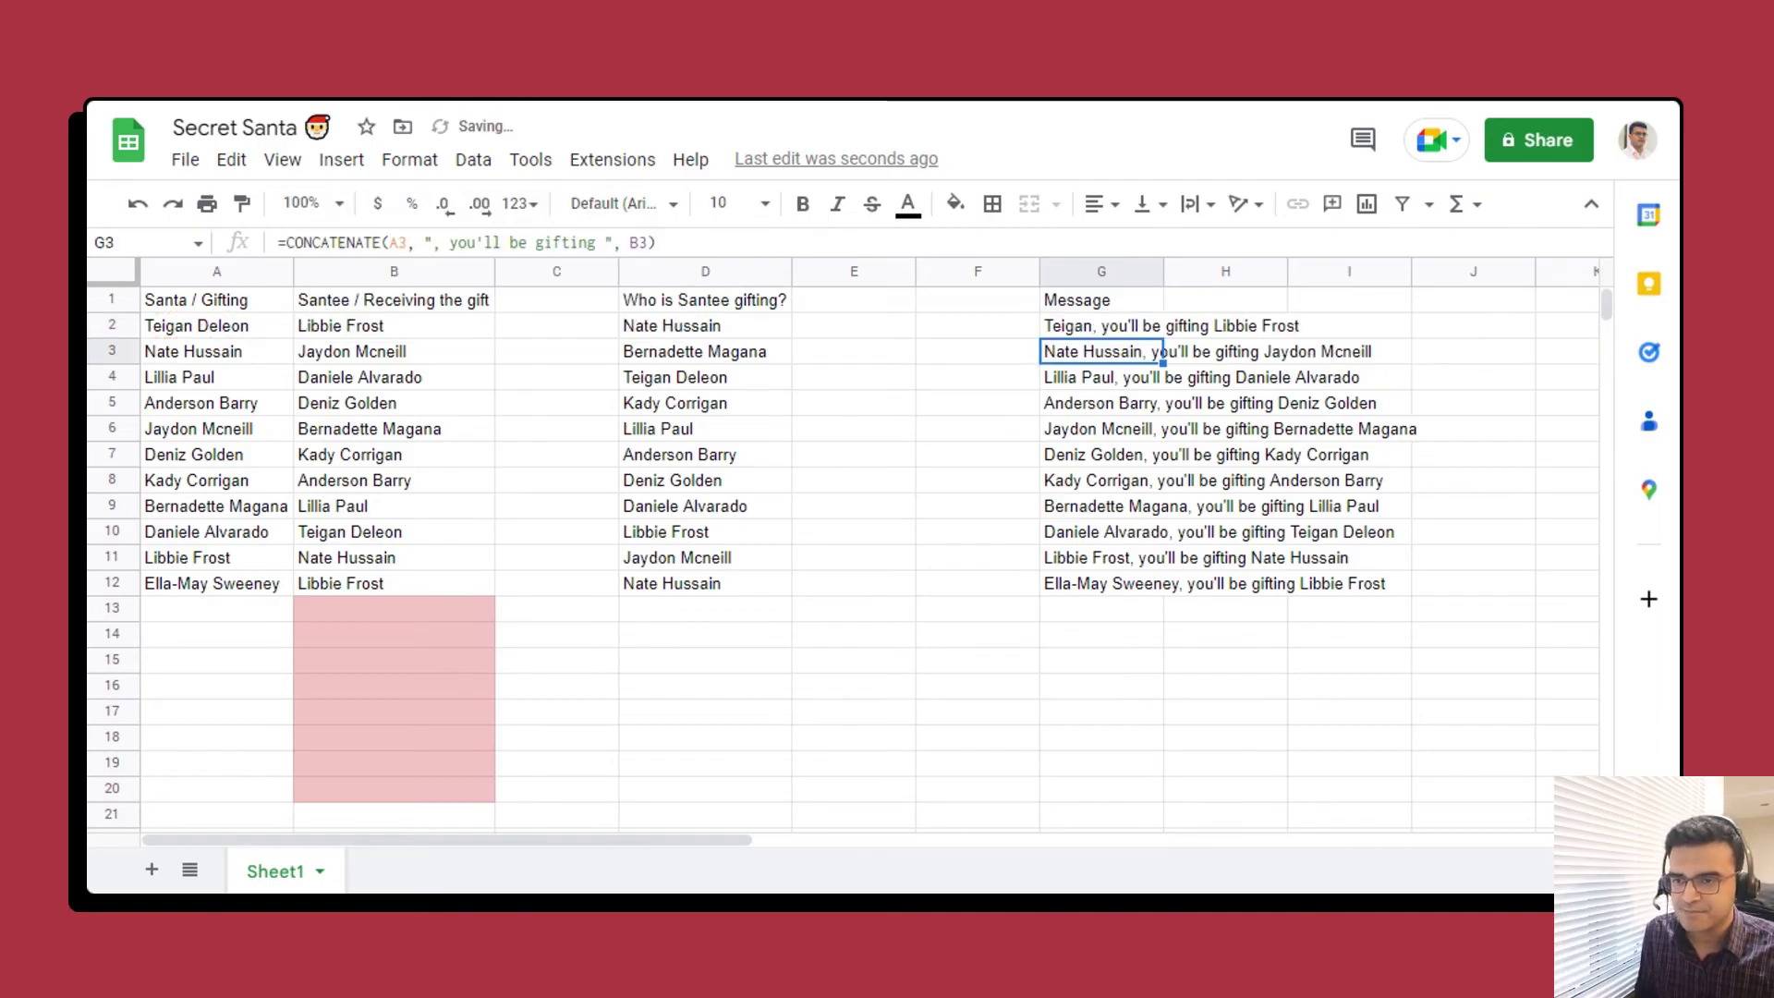
Fill G2's first-name greeting formula down through G12
click(1155, 330)
drag(1164, 338, 1176, 591)
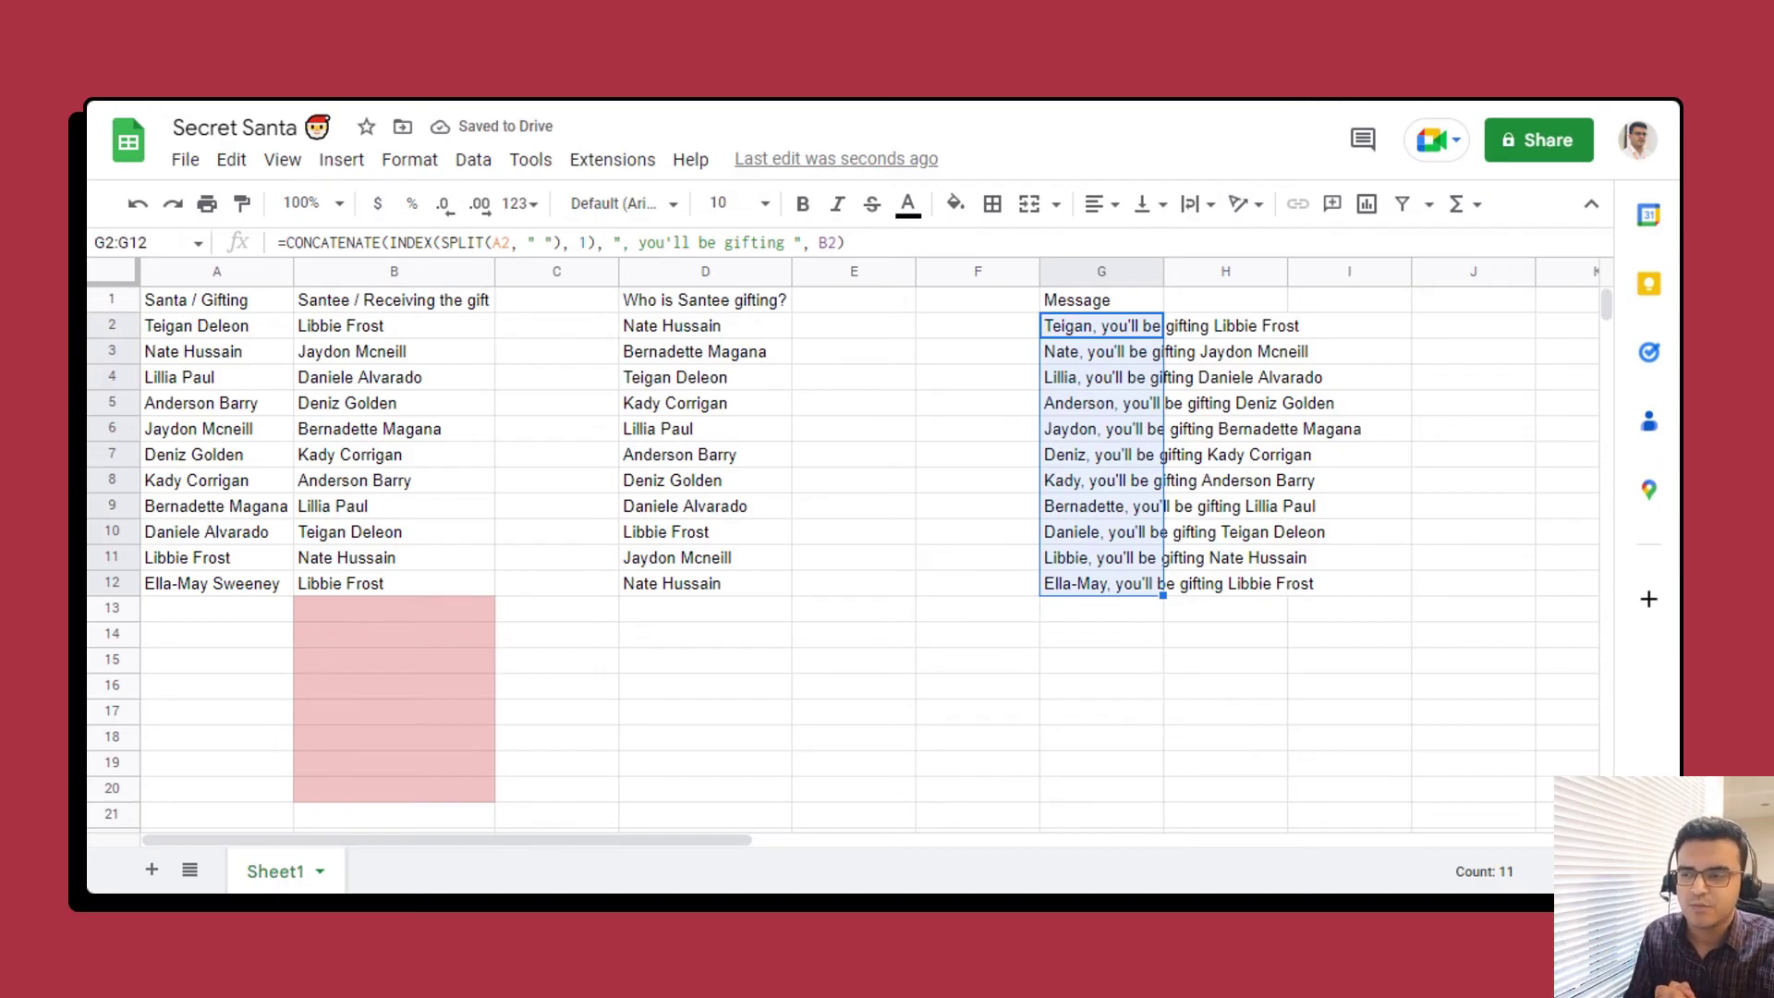
click(1101, 659)
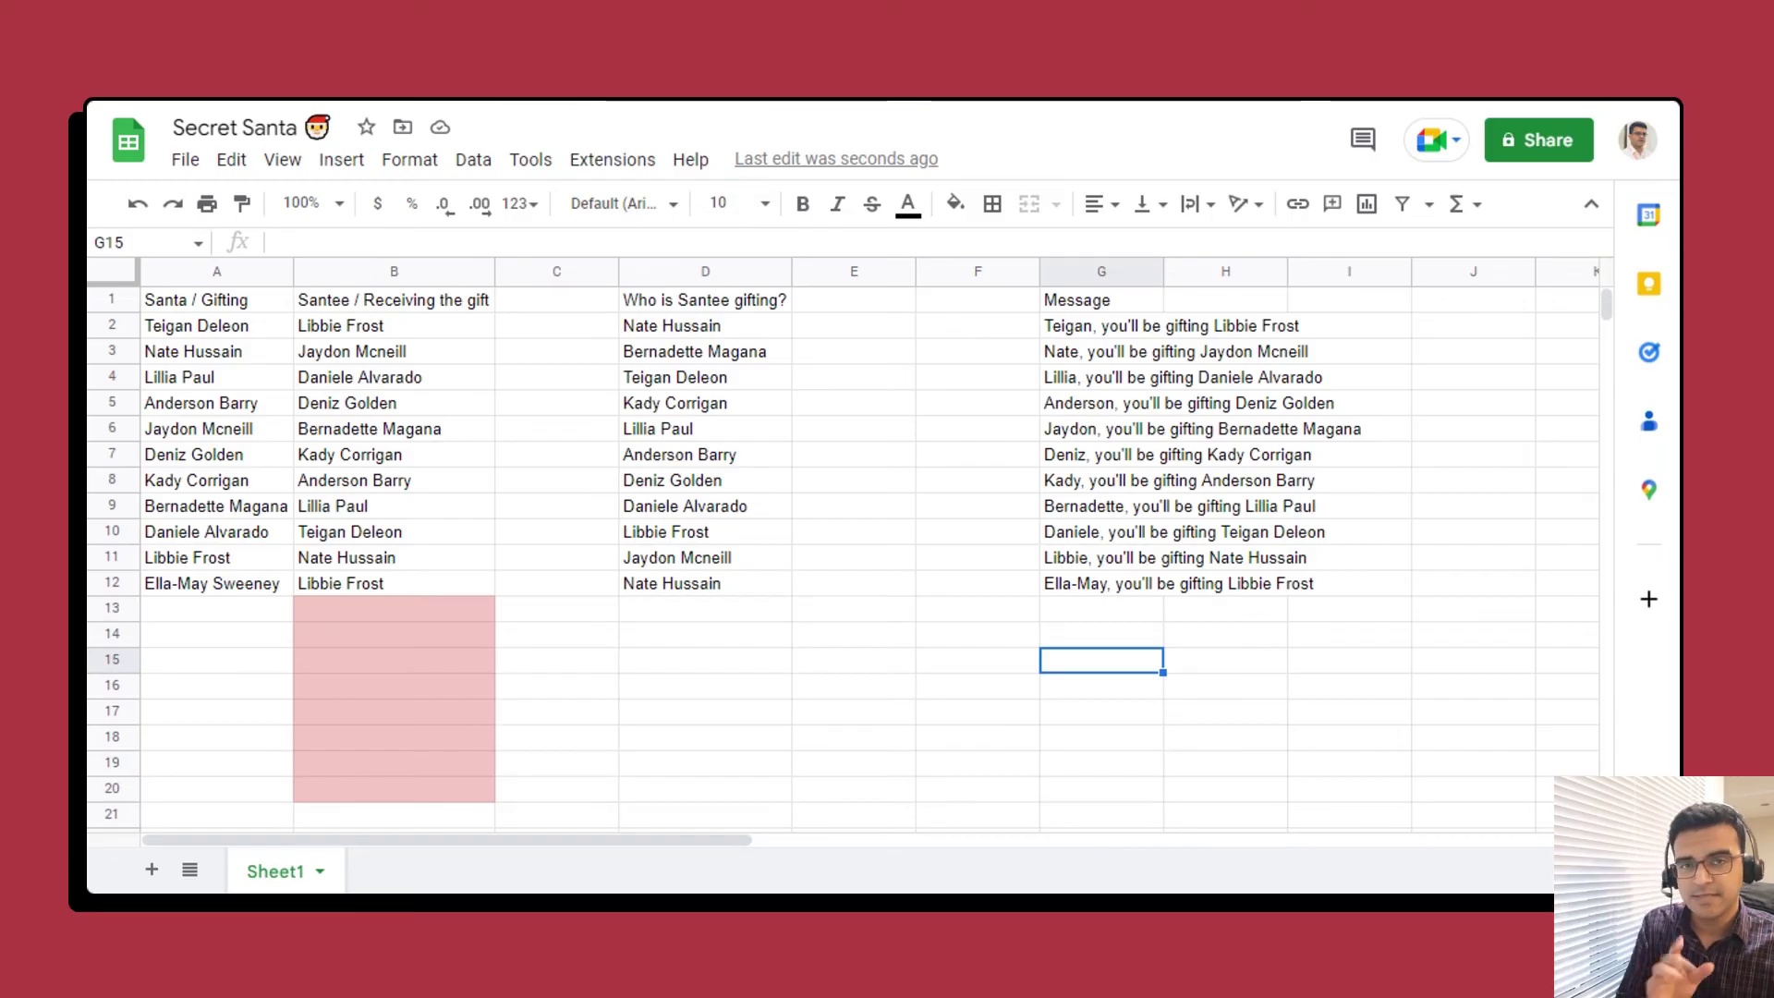
Select columns A and B and the recipient names from B2 to review them, ending on A2
click(226, 272)
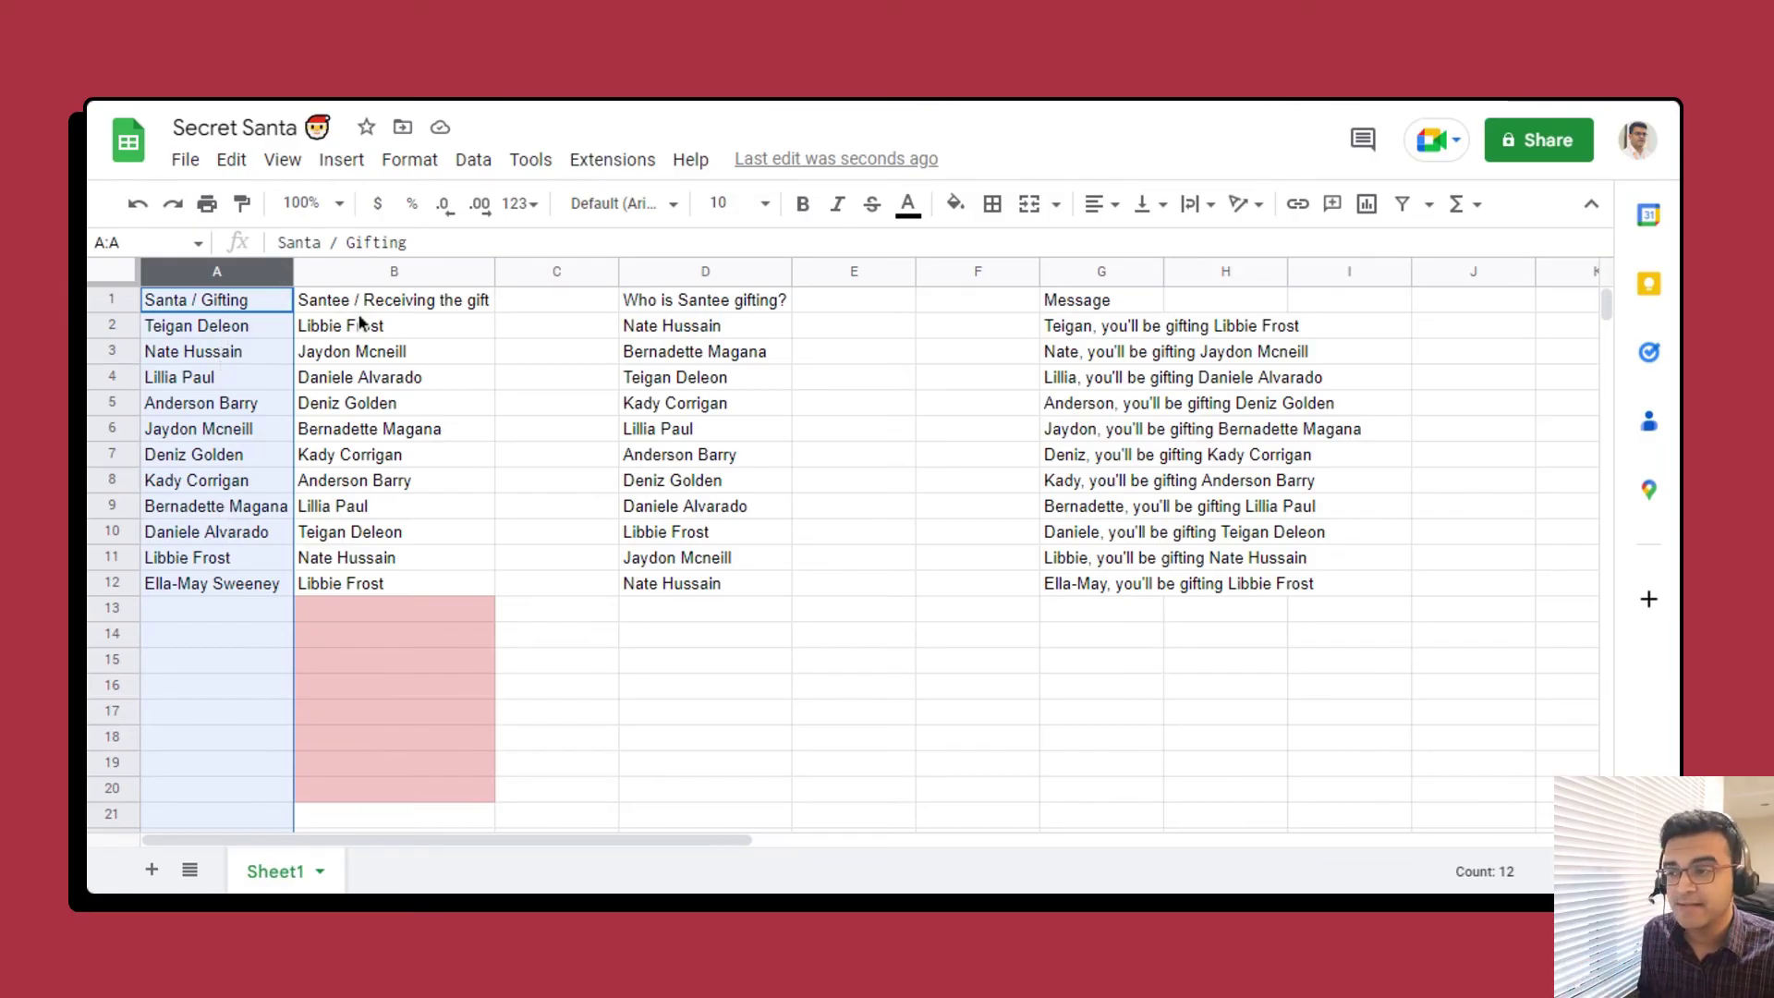
click(386, 272)
click(396, 357)
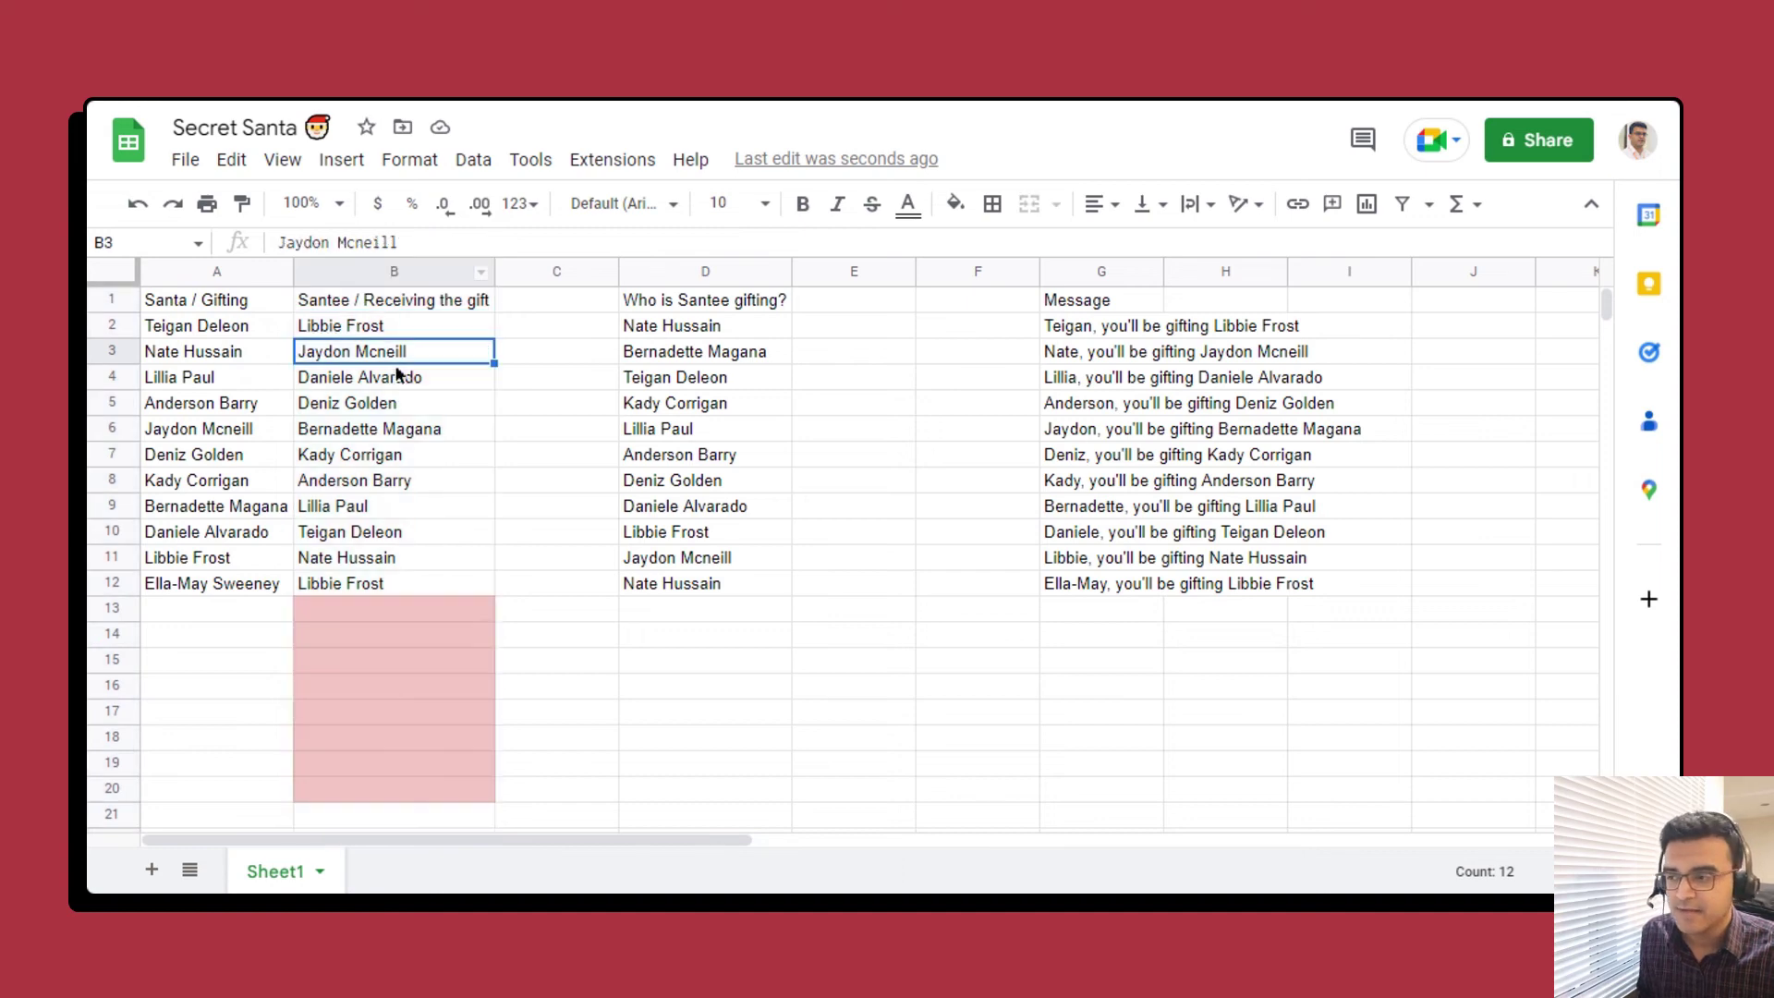
click(395, 330)
shift+click(397, 565)
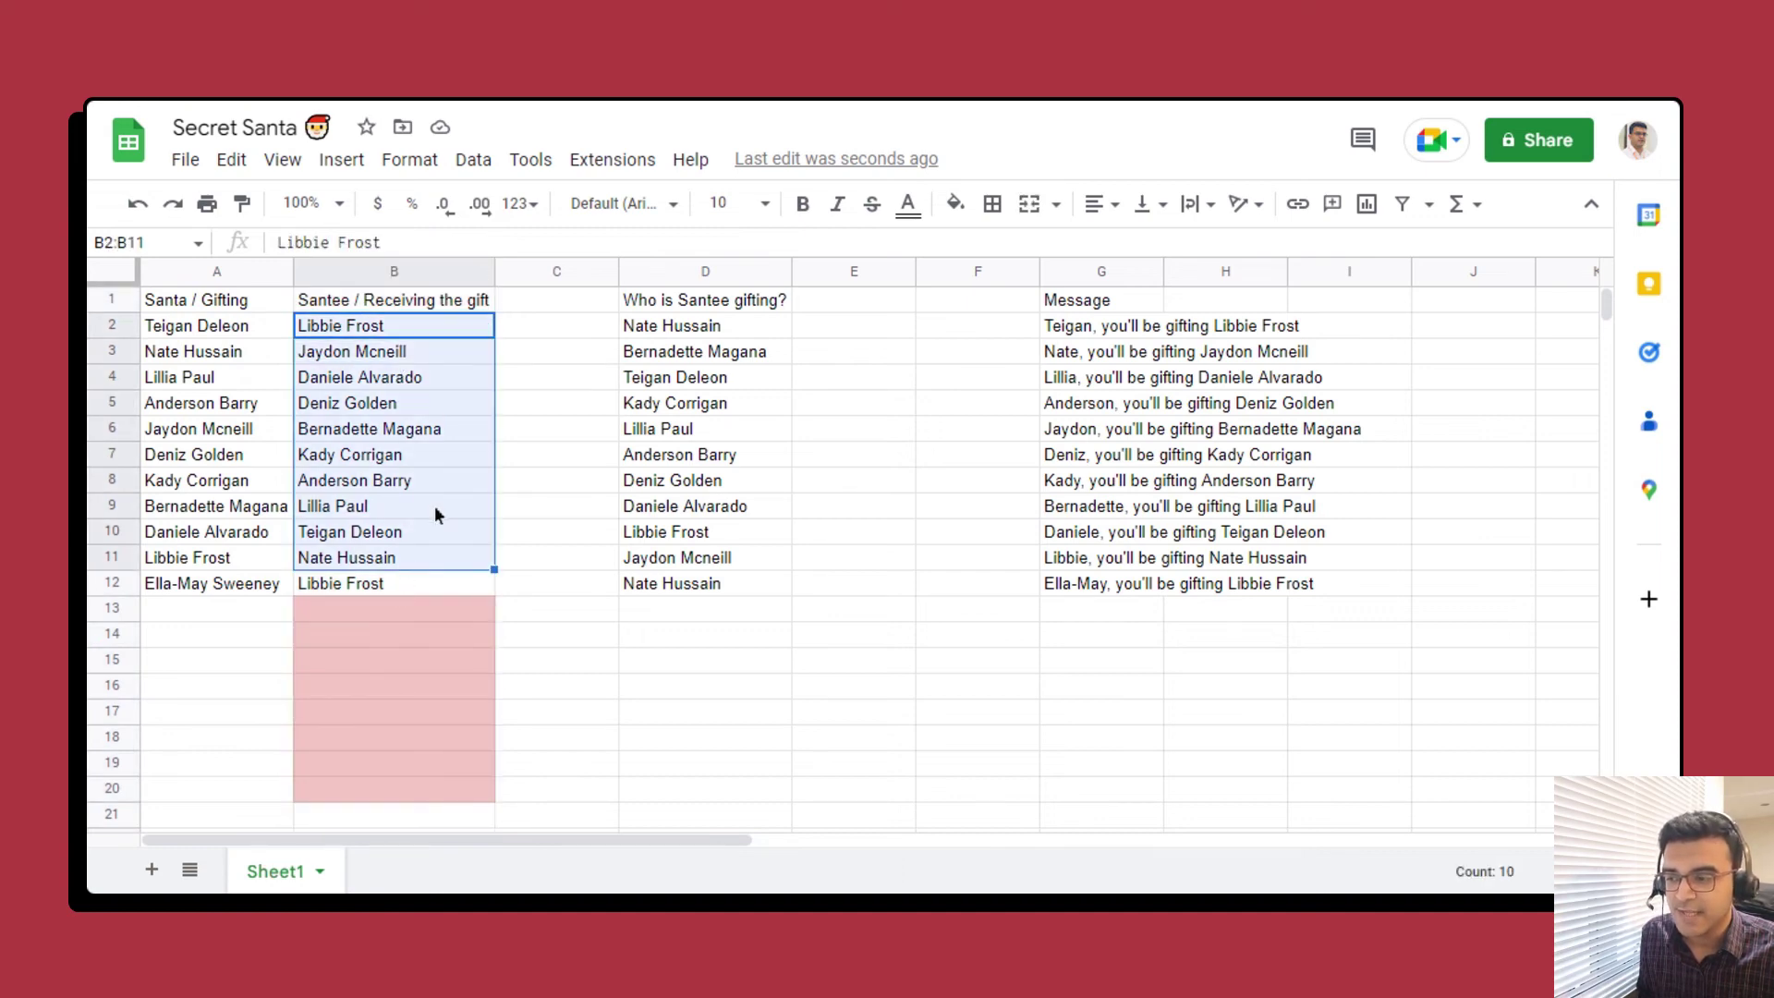
shift+click(397, 584)
click(473, 159)
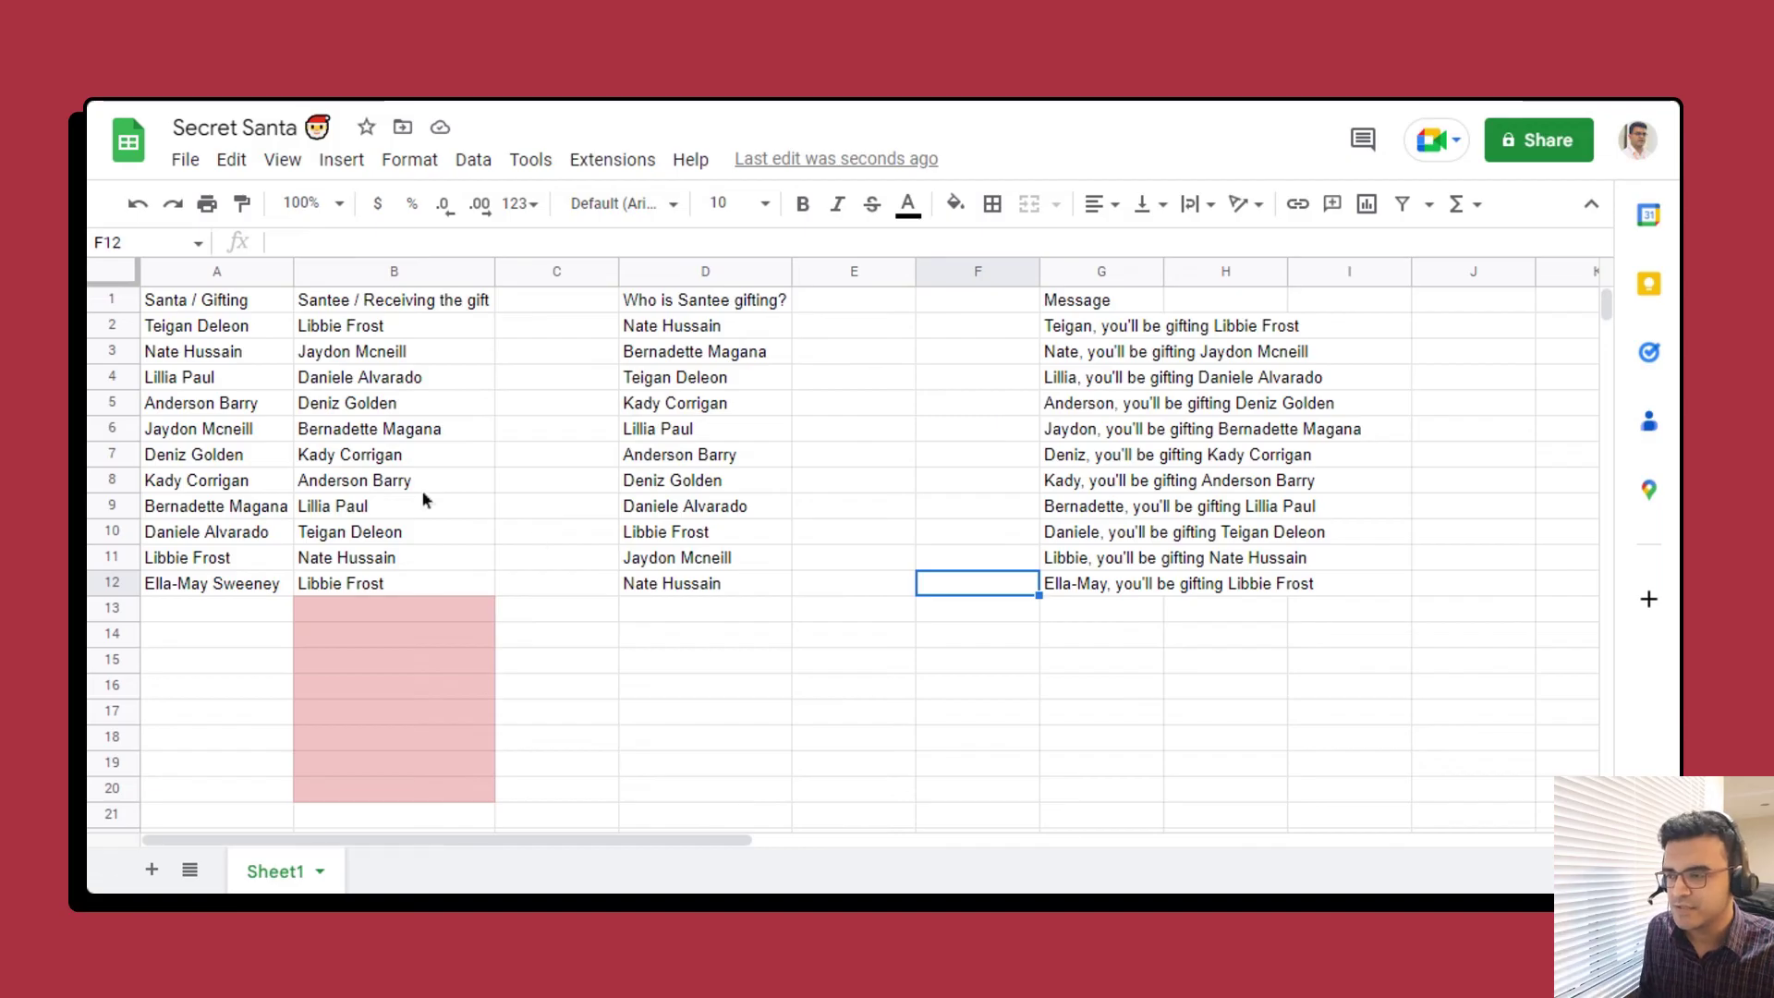
click(245, 328)
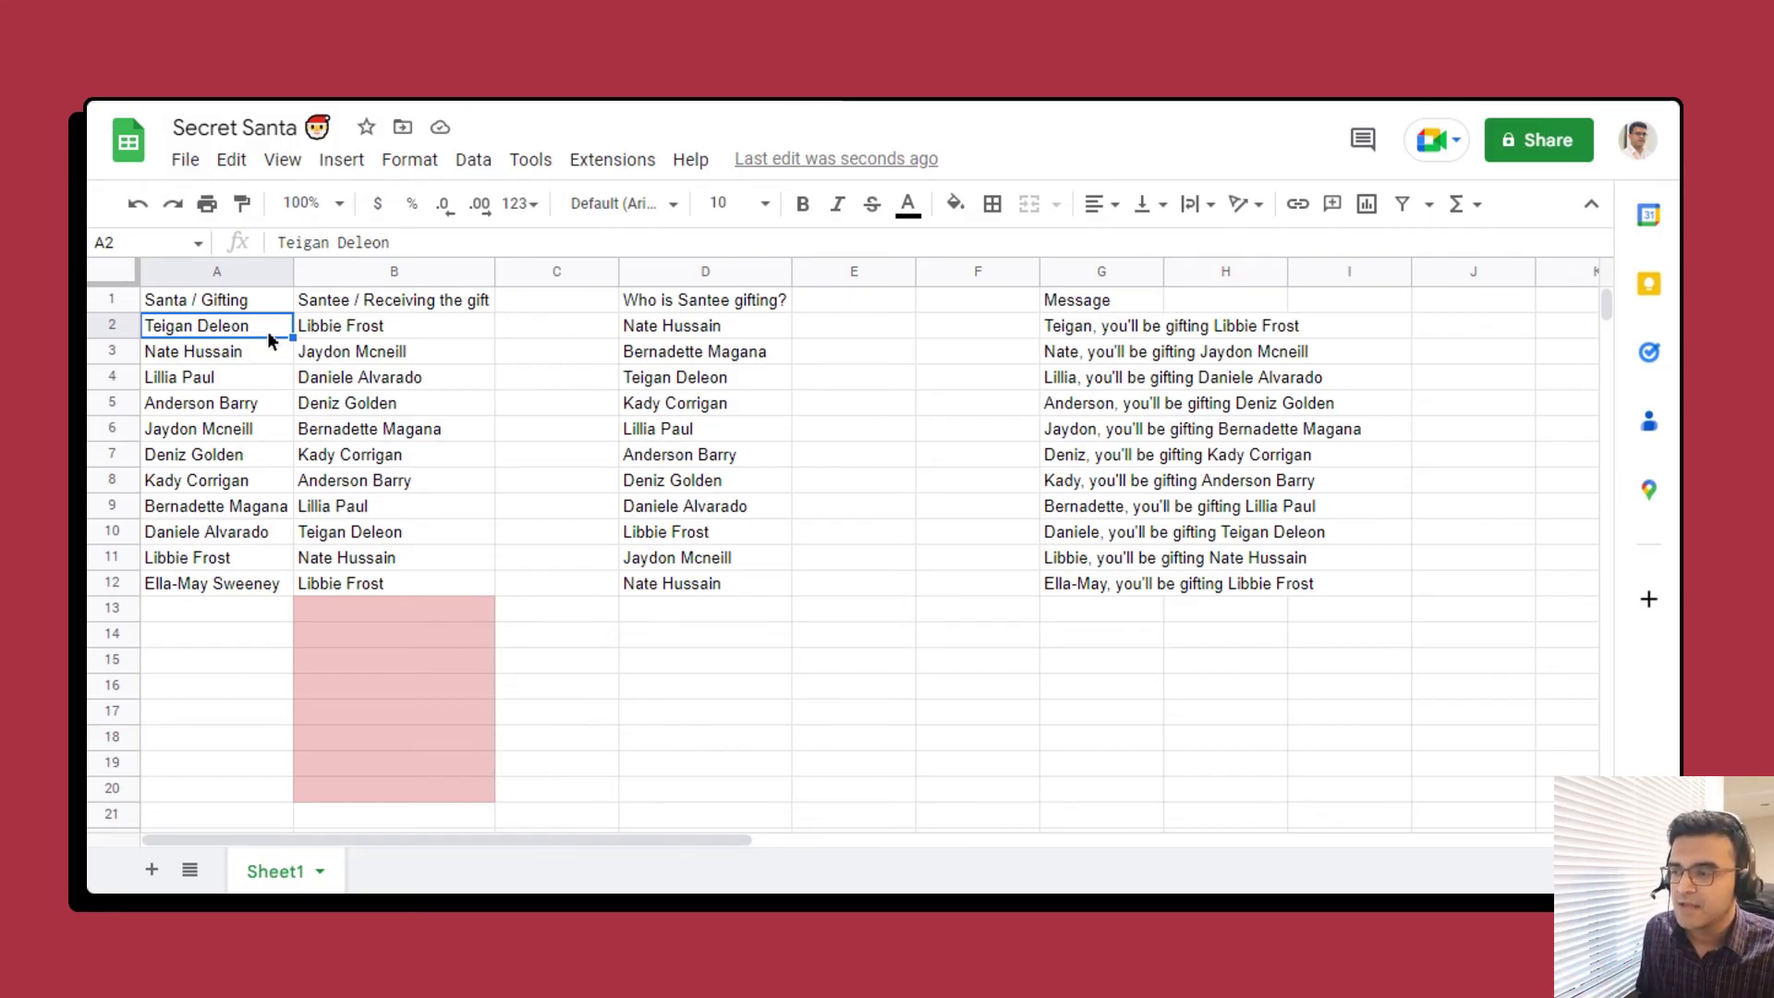
click(399, 272)
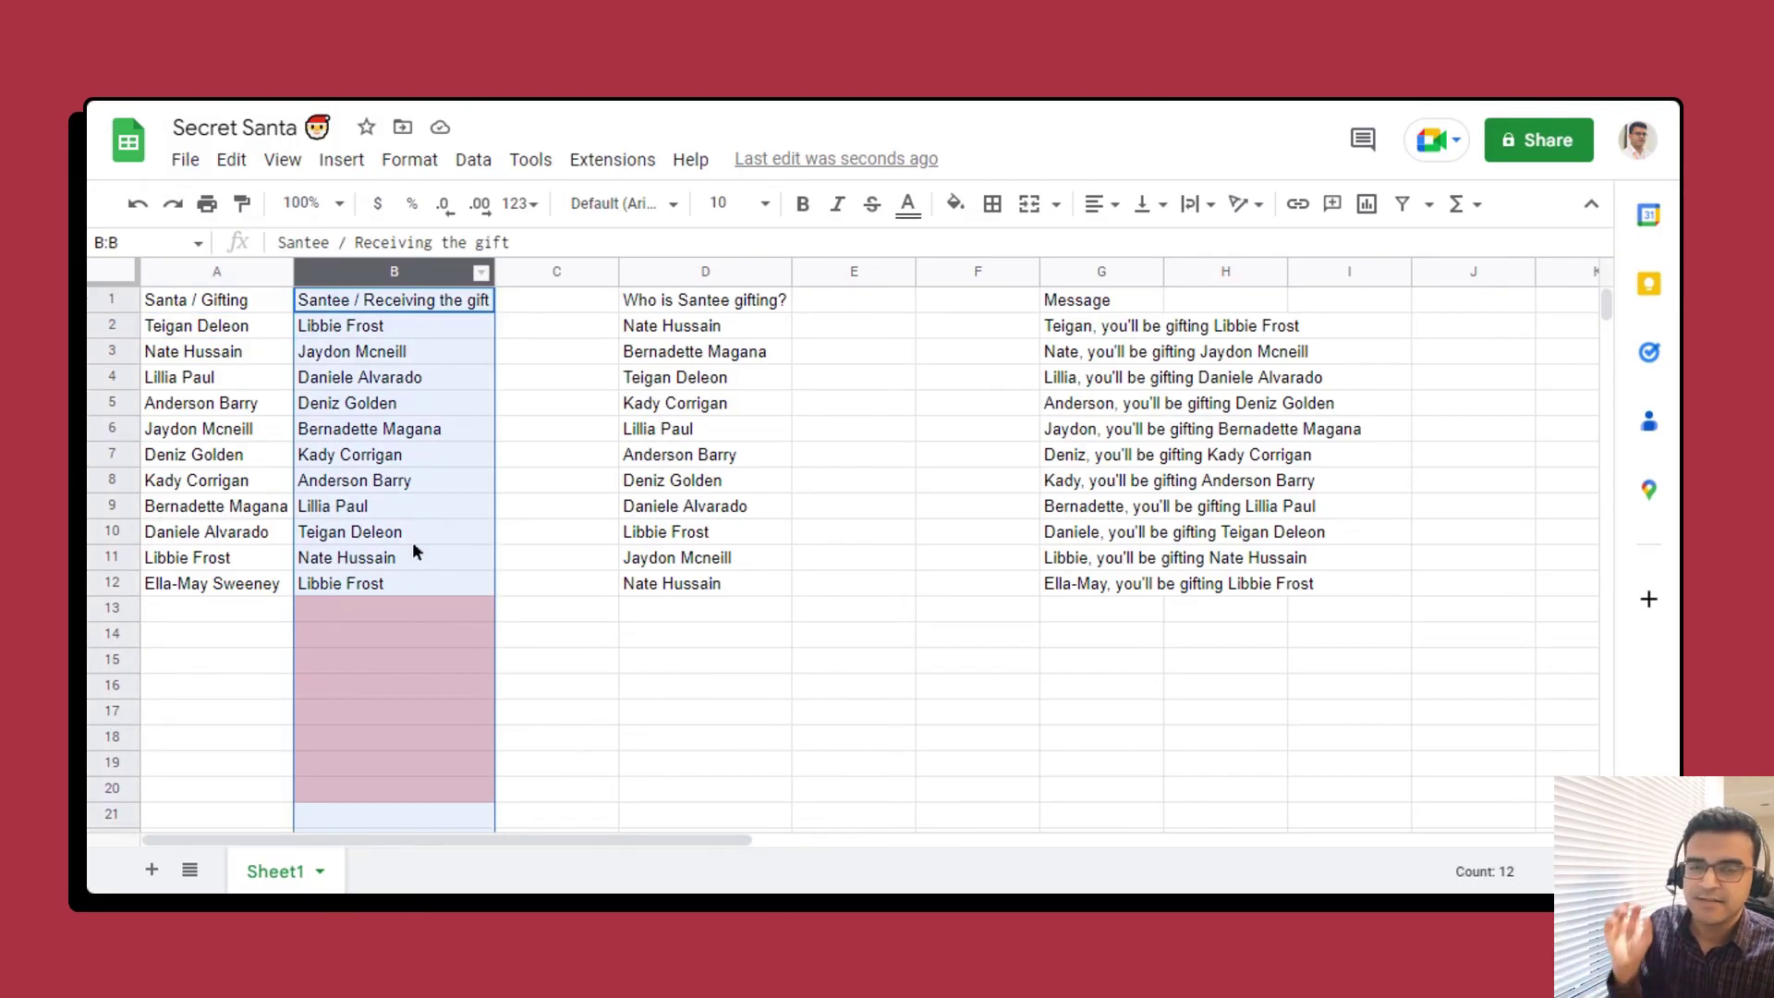
click(341, 160)
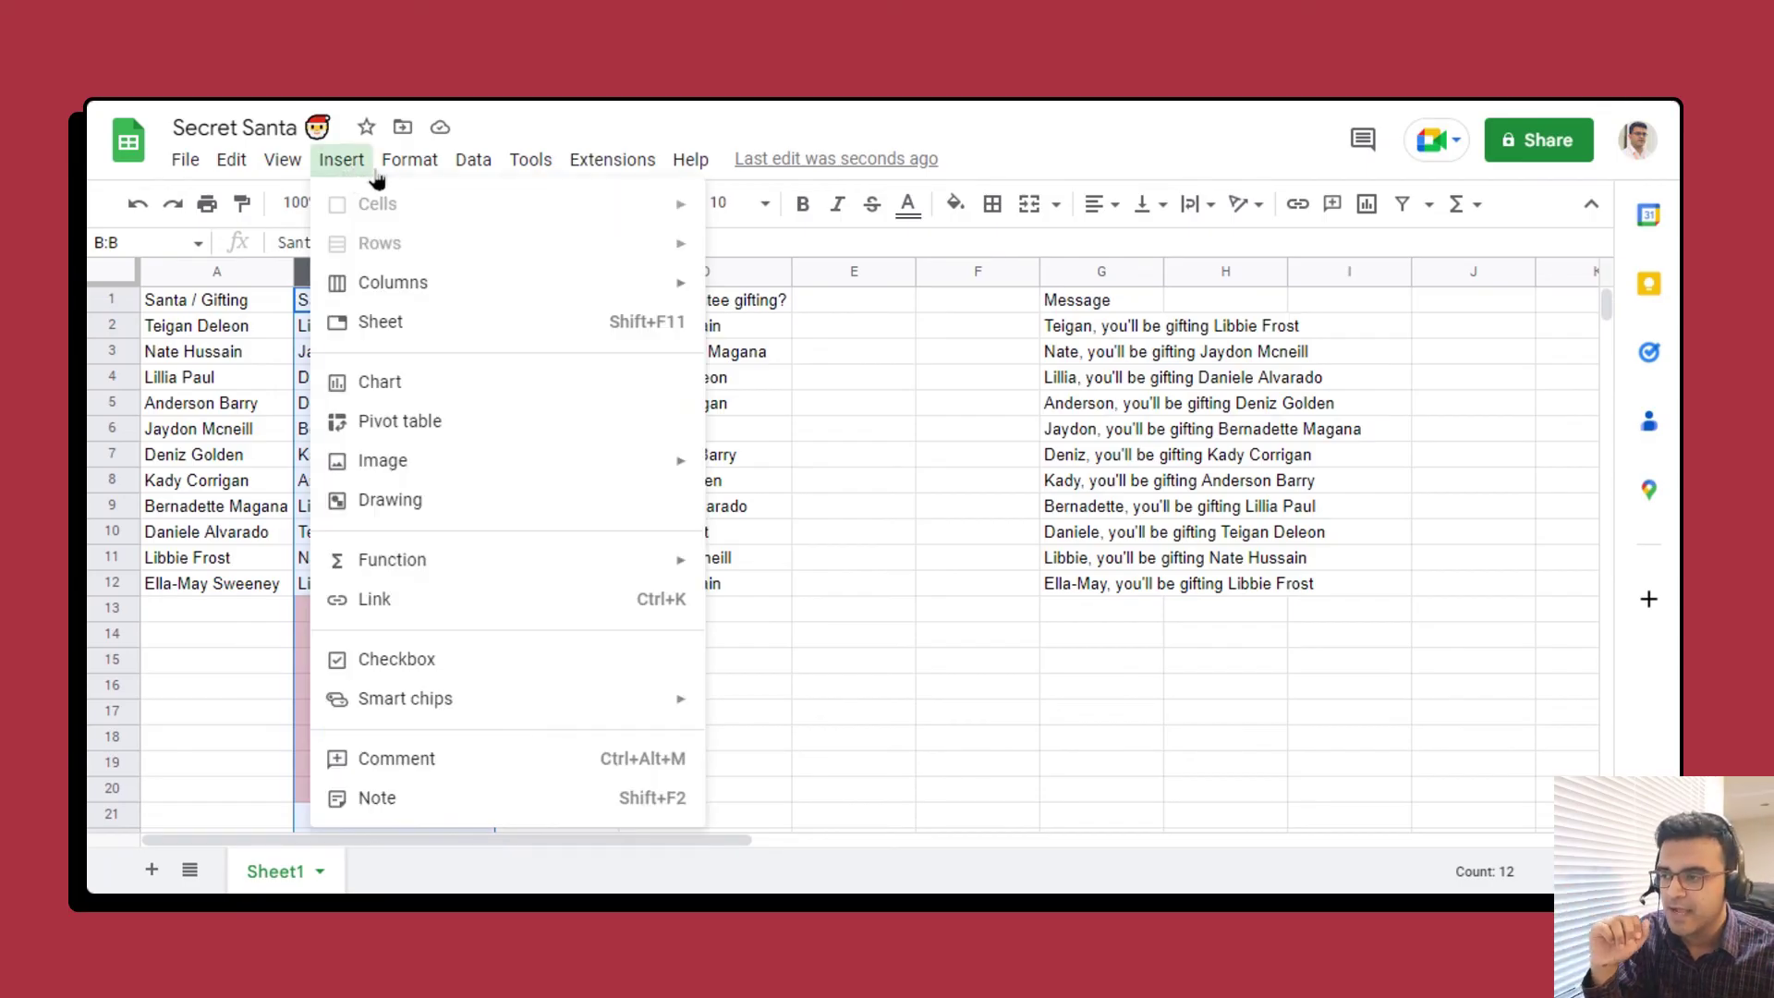
mouse_move(403, 167)
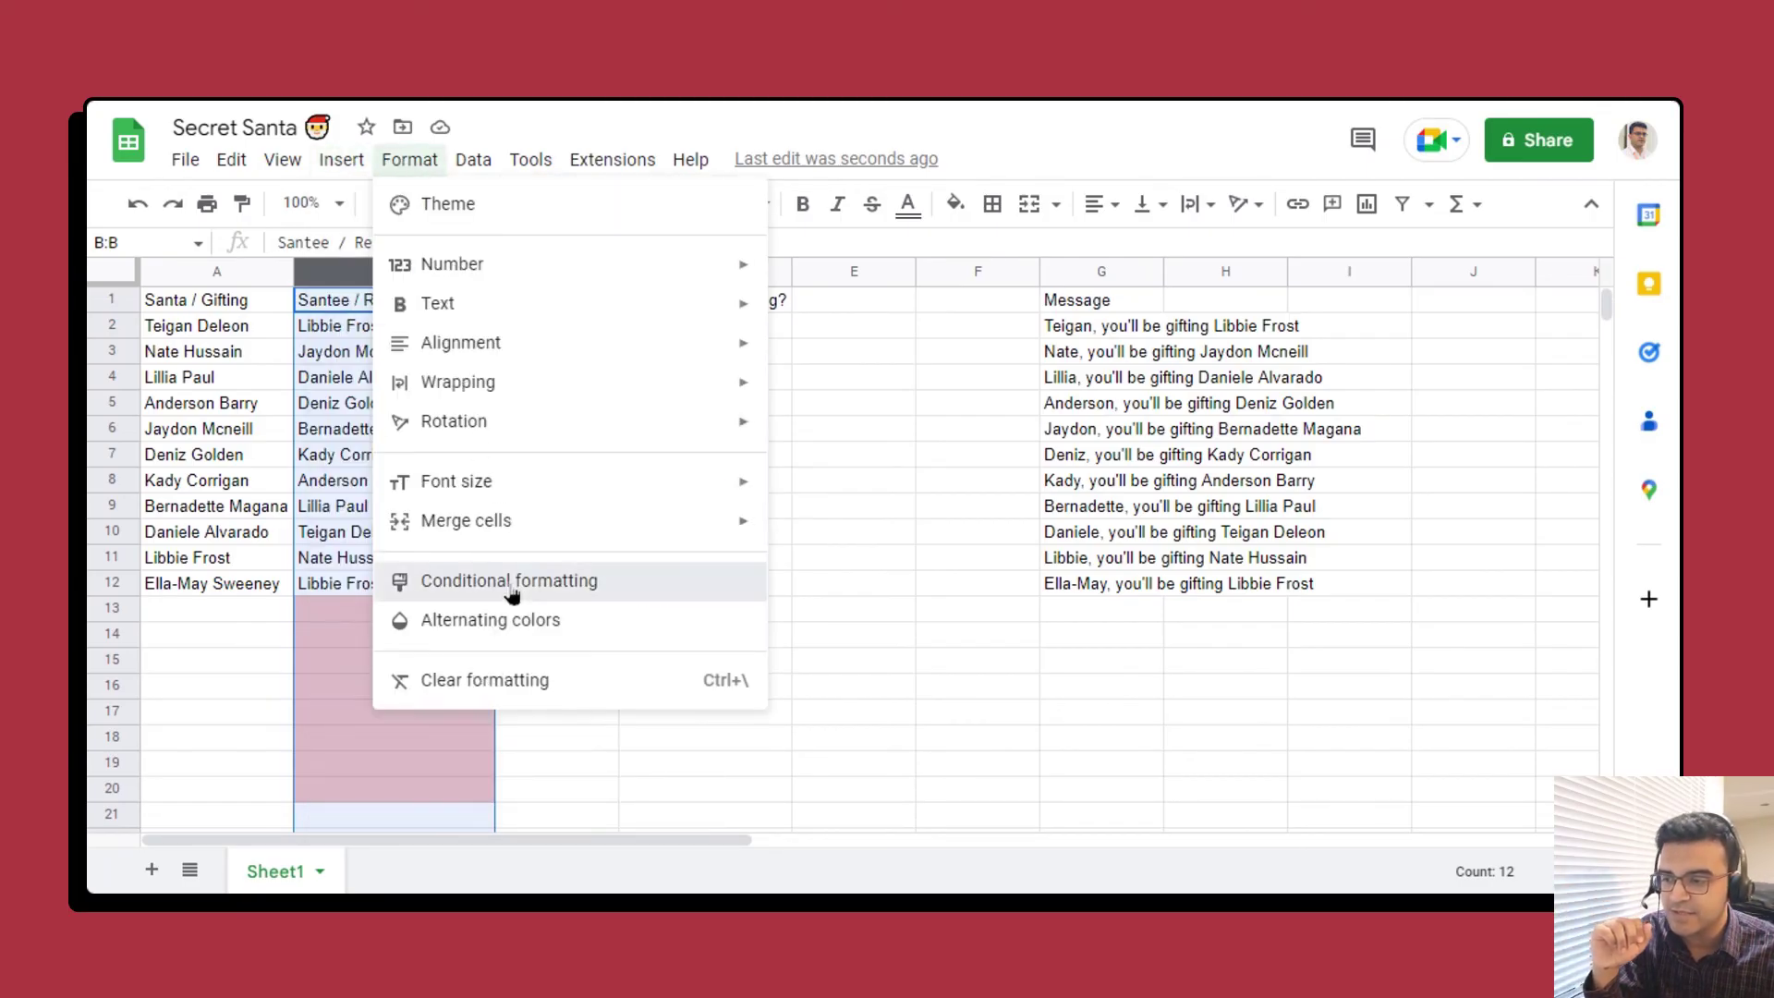
click(511, 582)
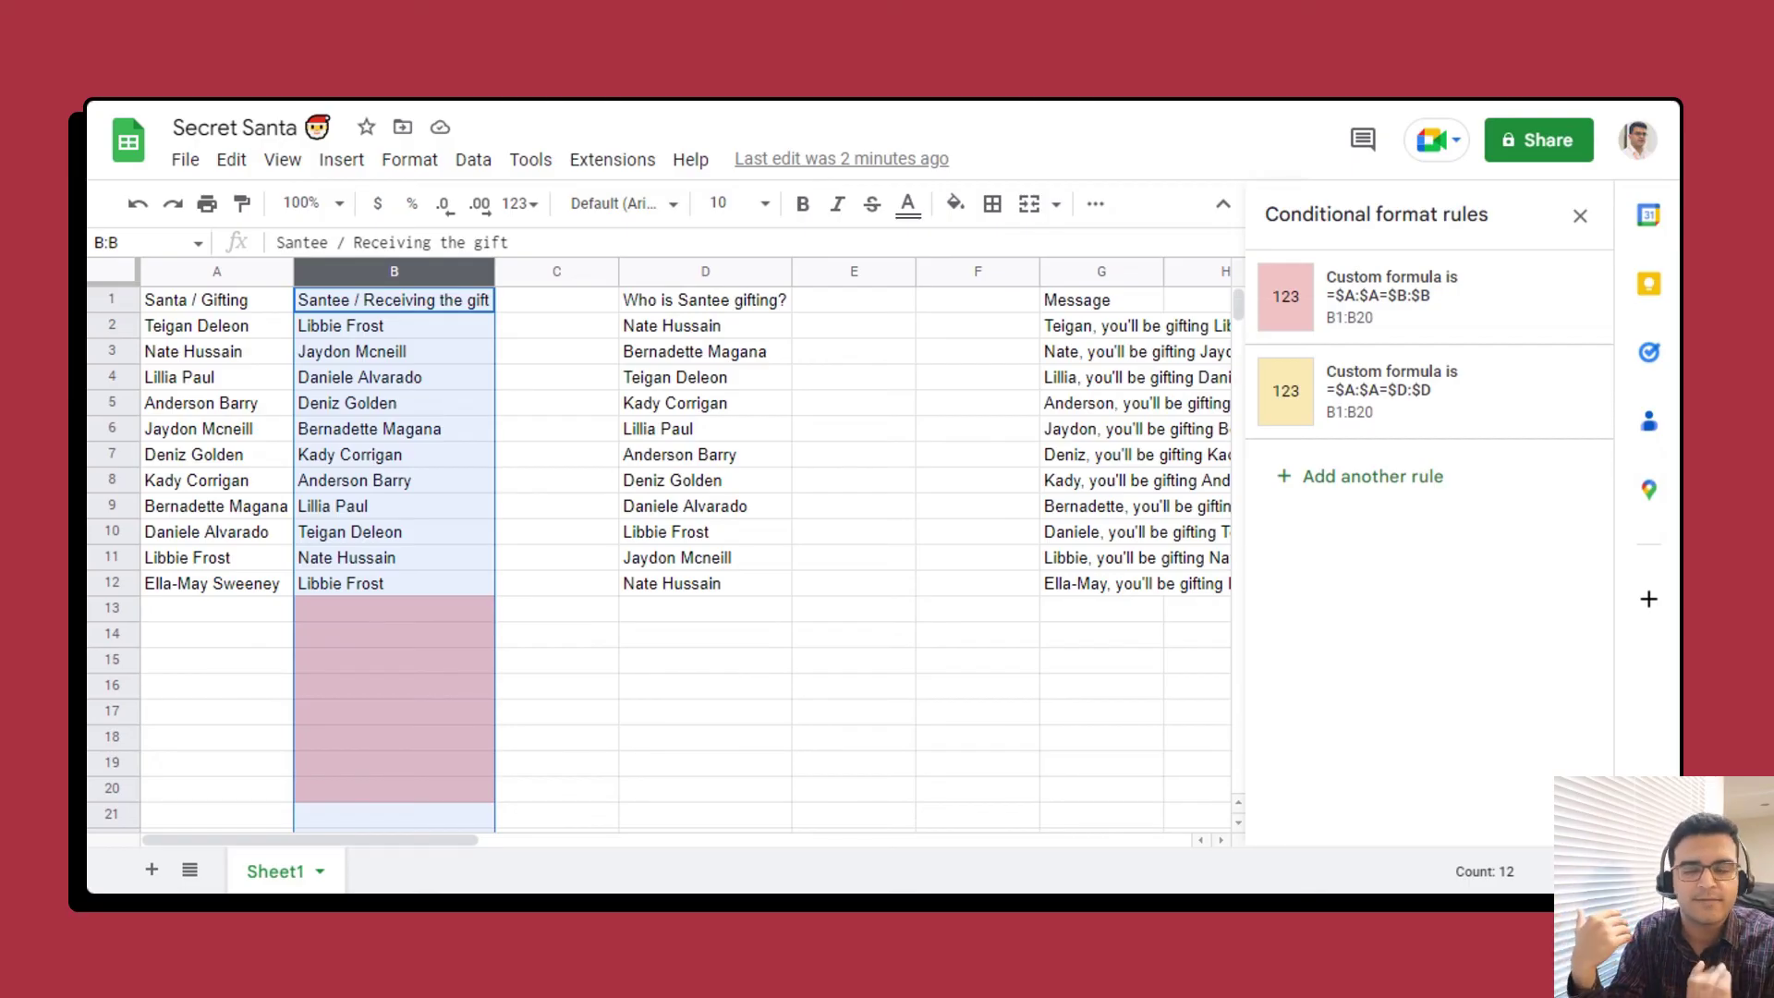
click(1580, 216)
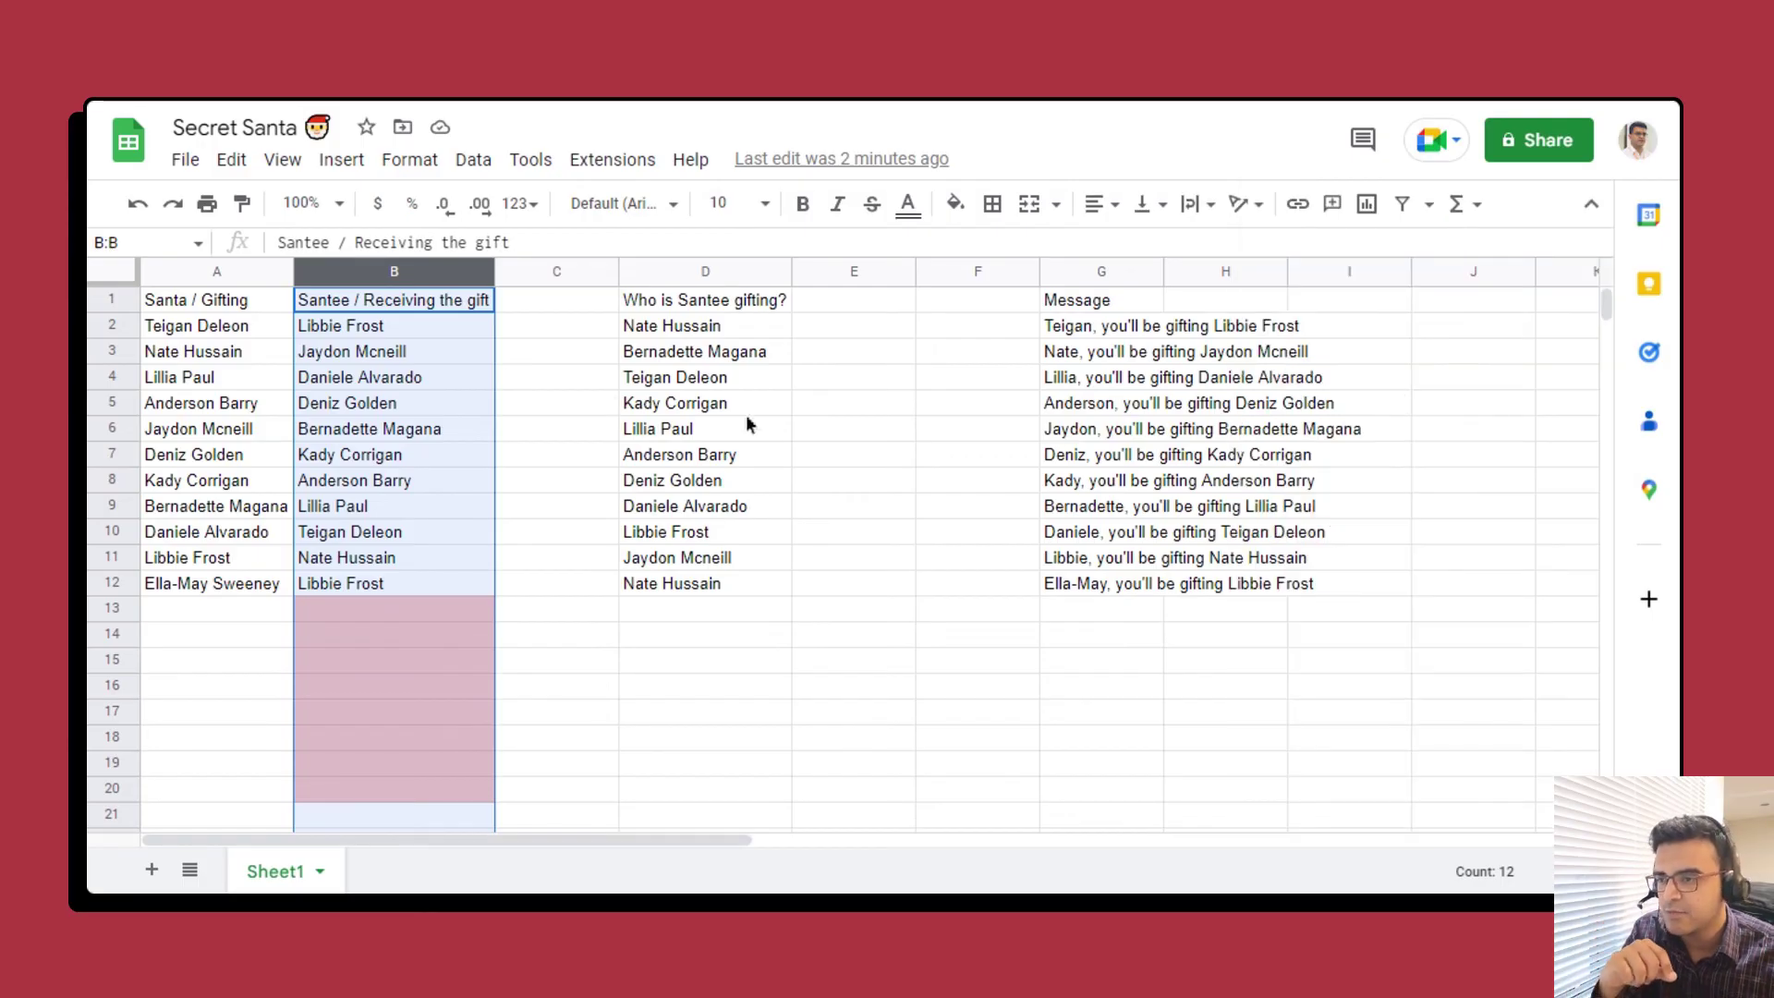
click(691, 325)
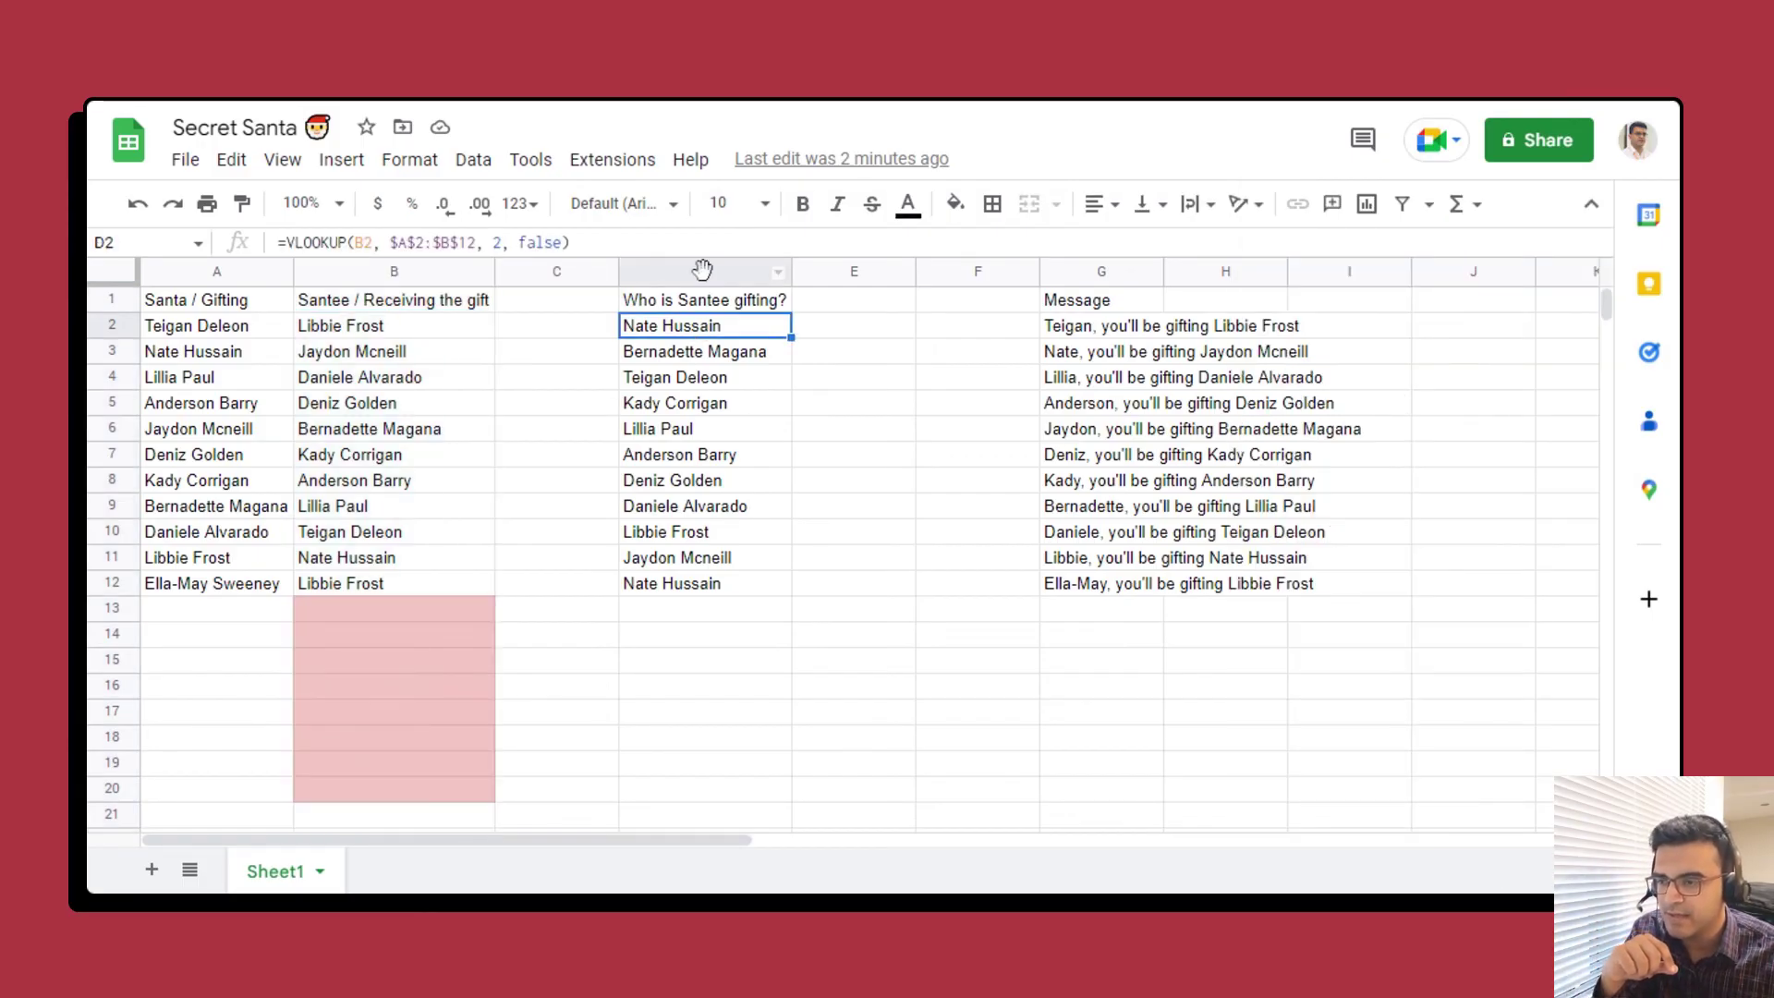
click(705, 271)
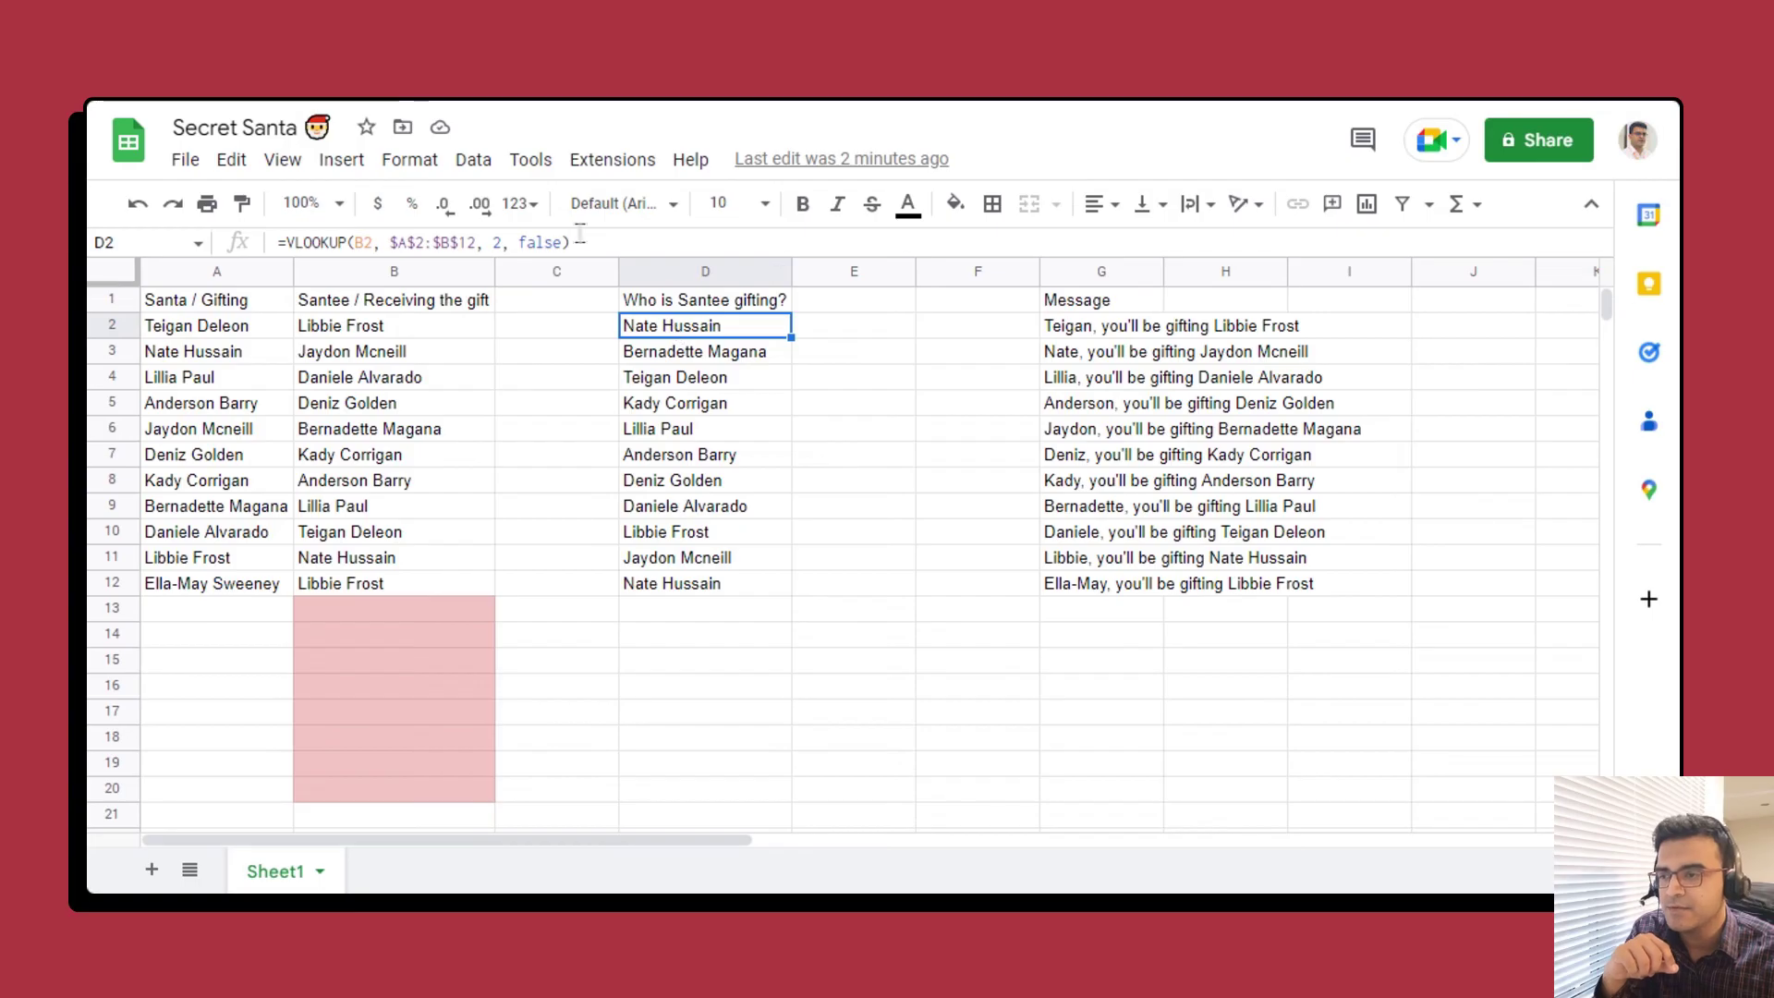
double_click(676, 334)
click(539, 404)
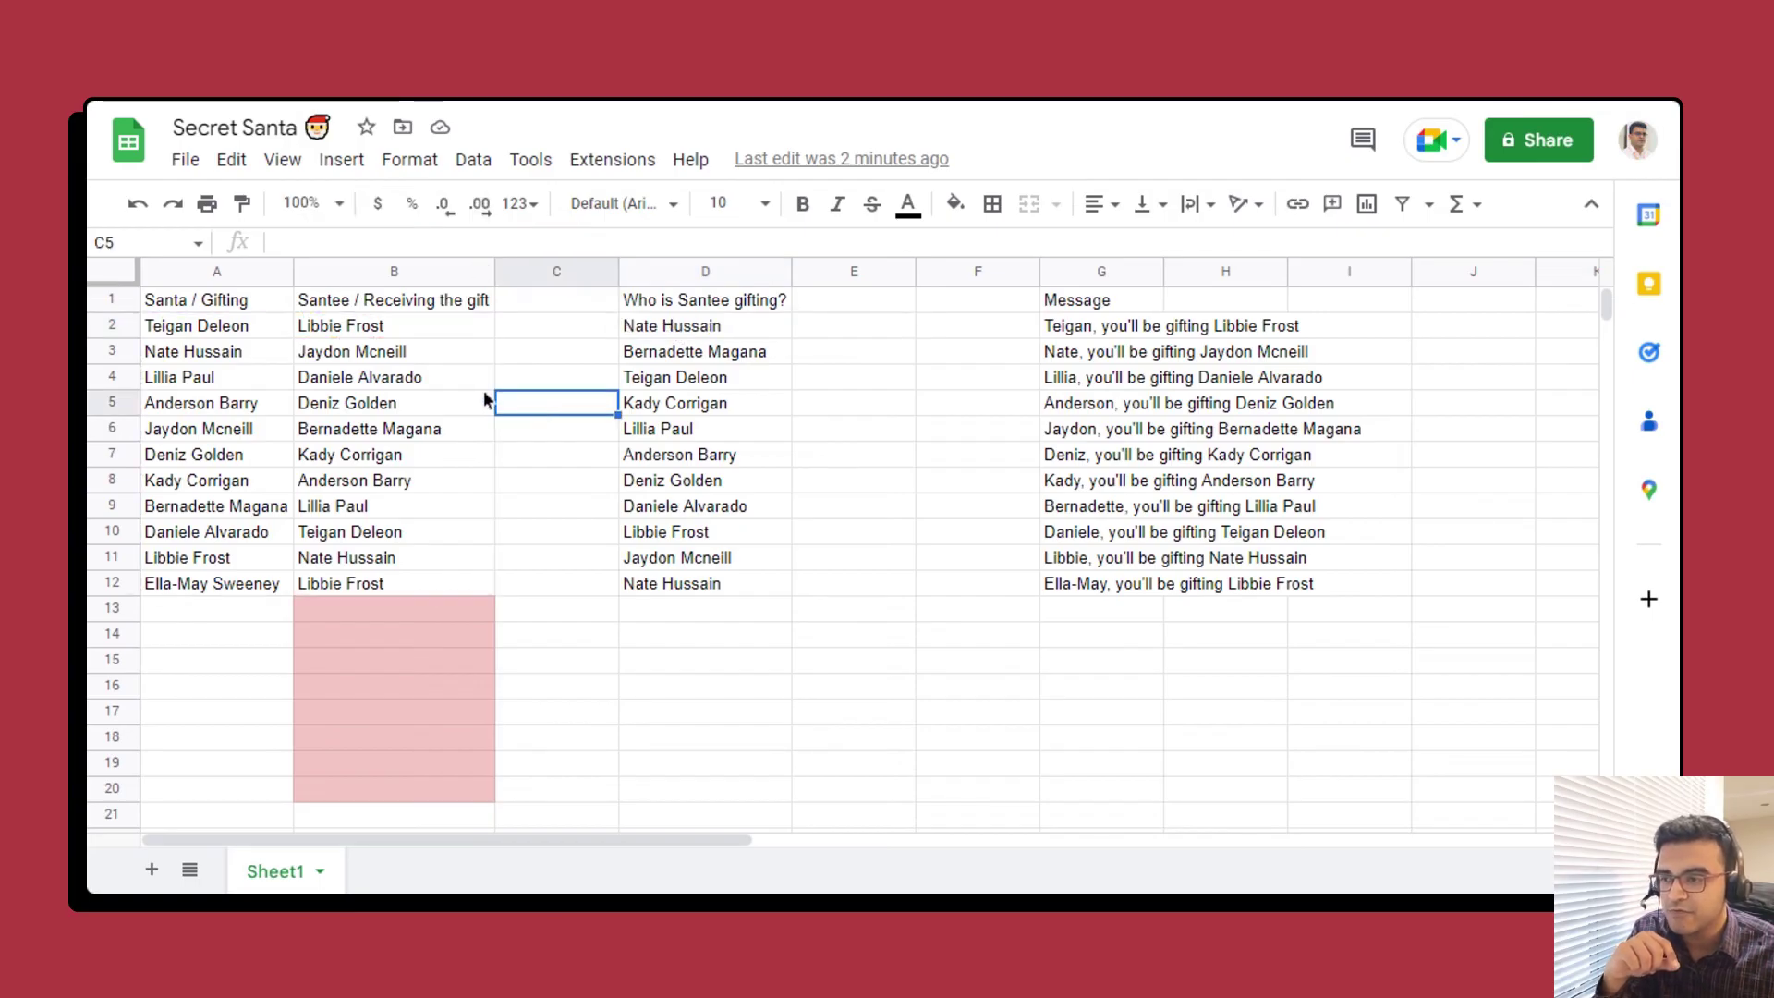
click(398, 333)
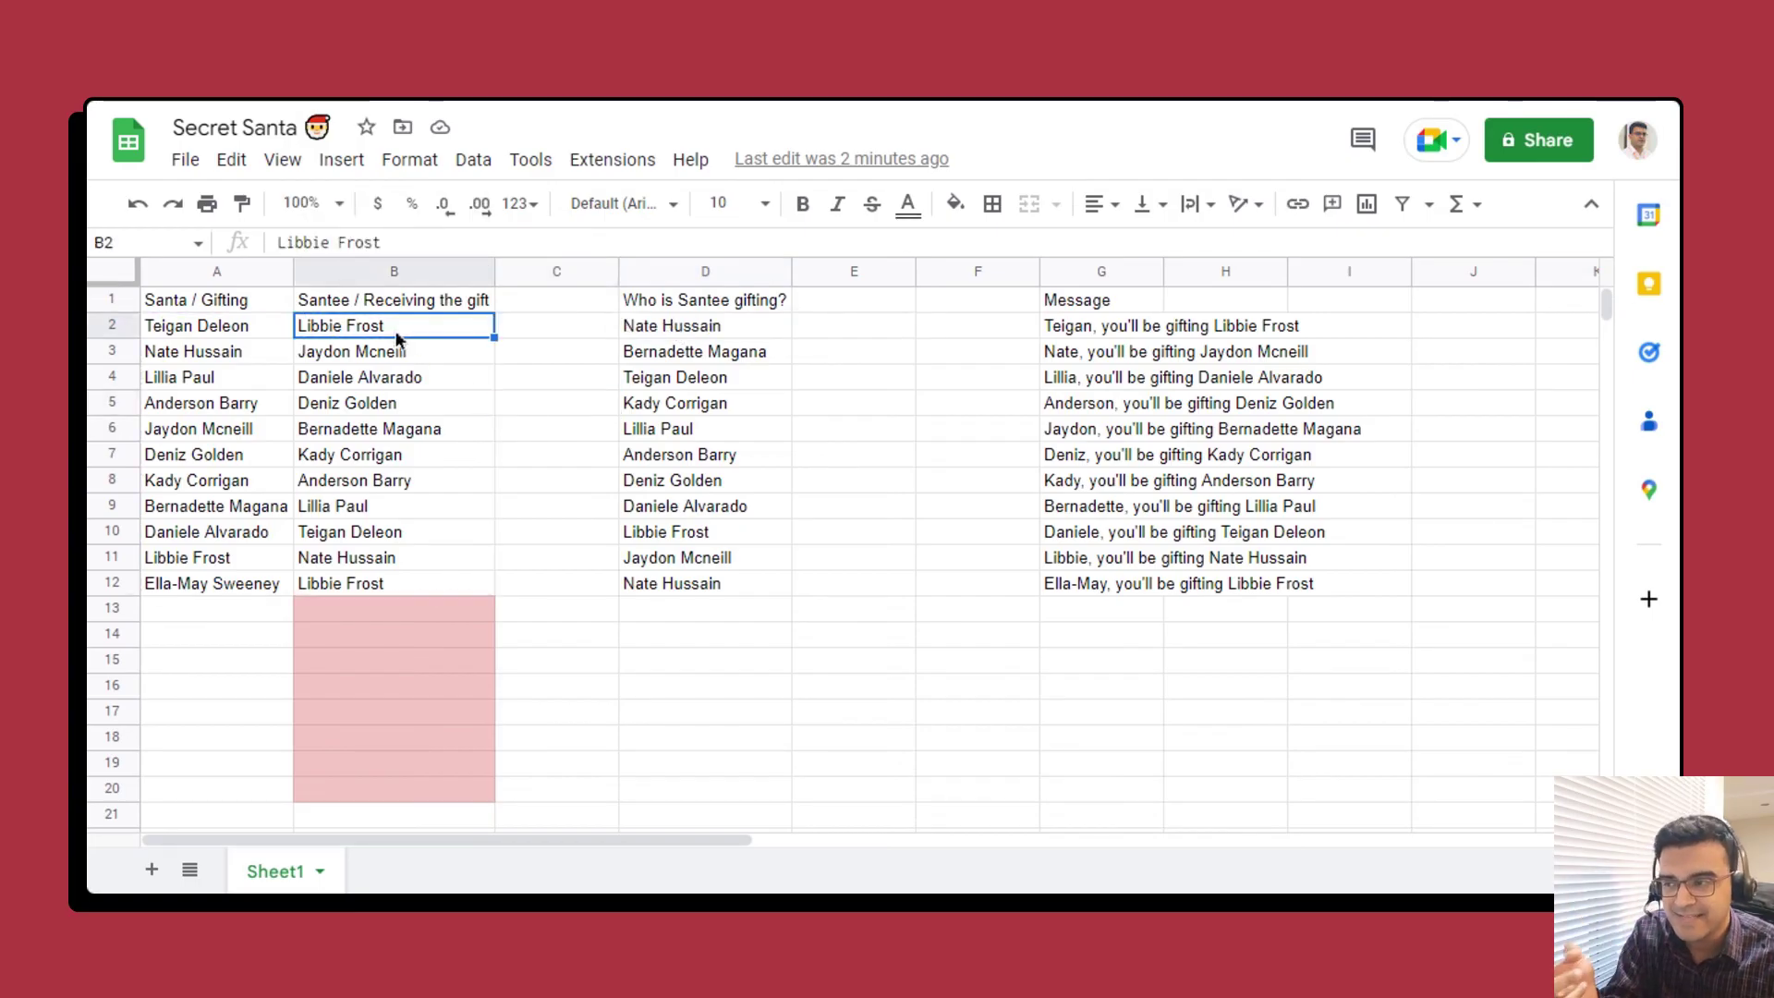
click(705, 337)
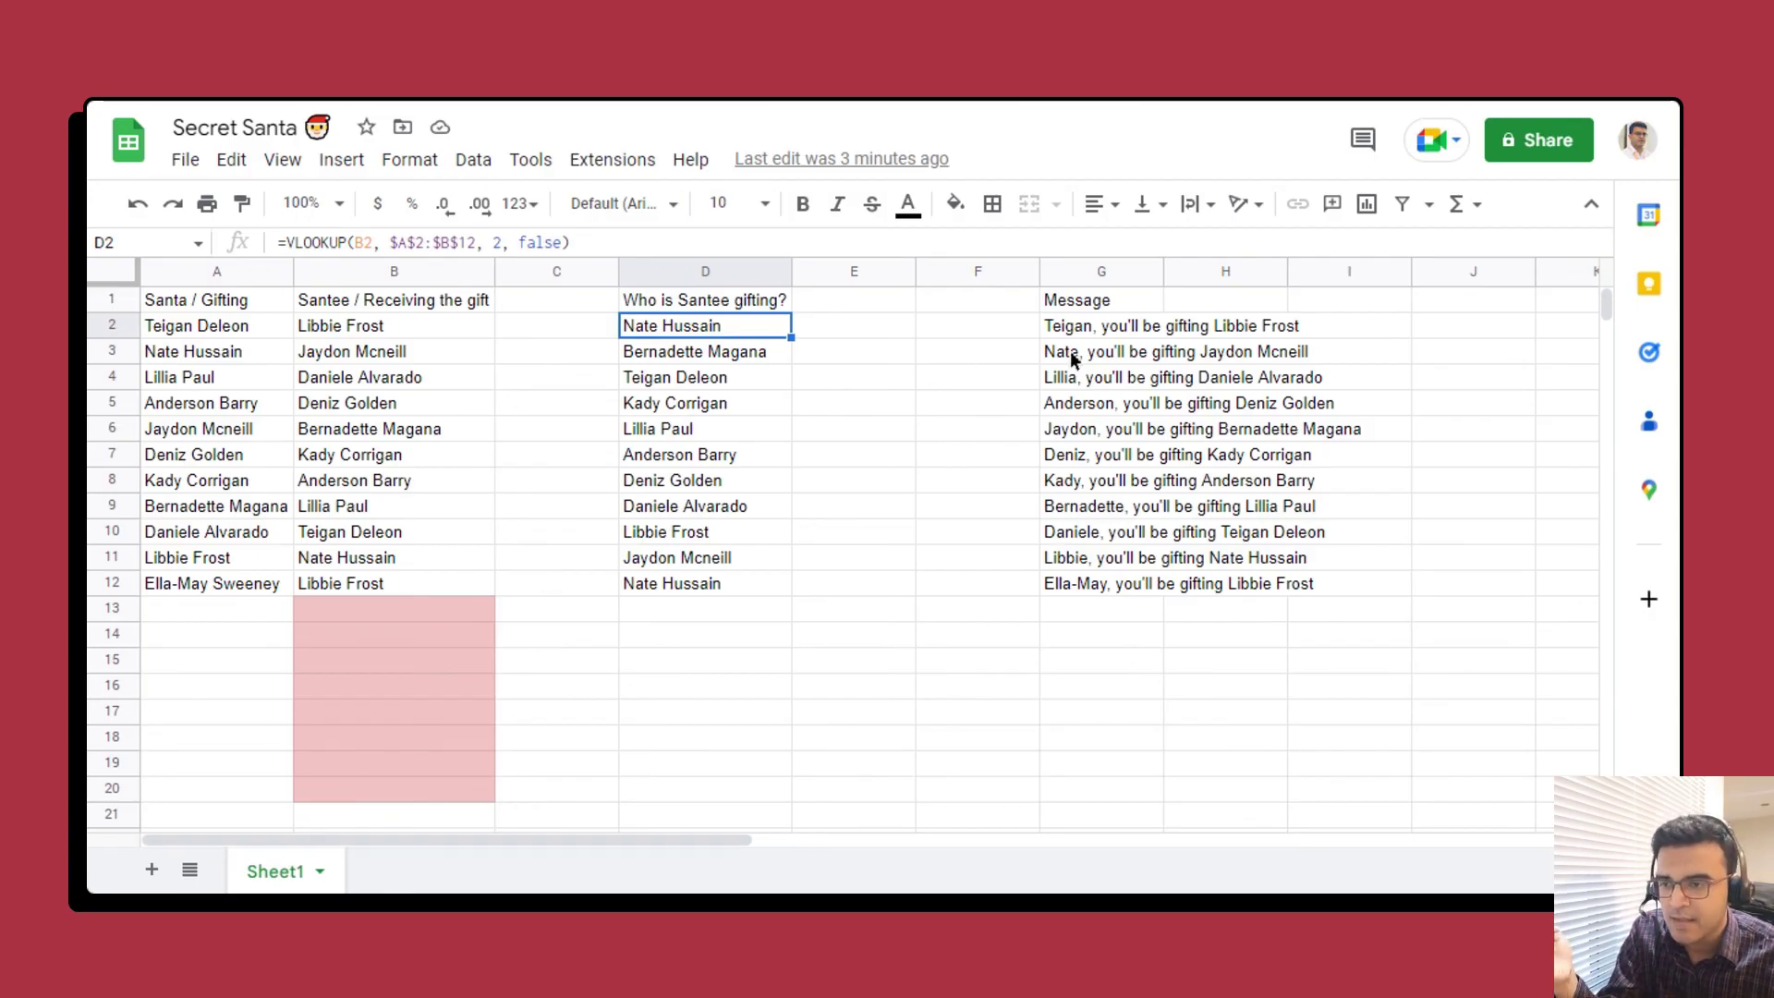
click(1102, 272)
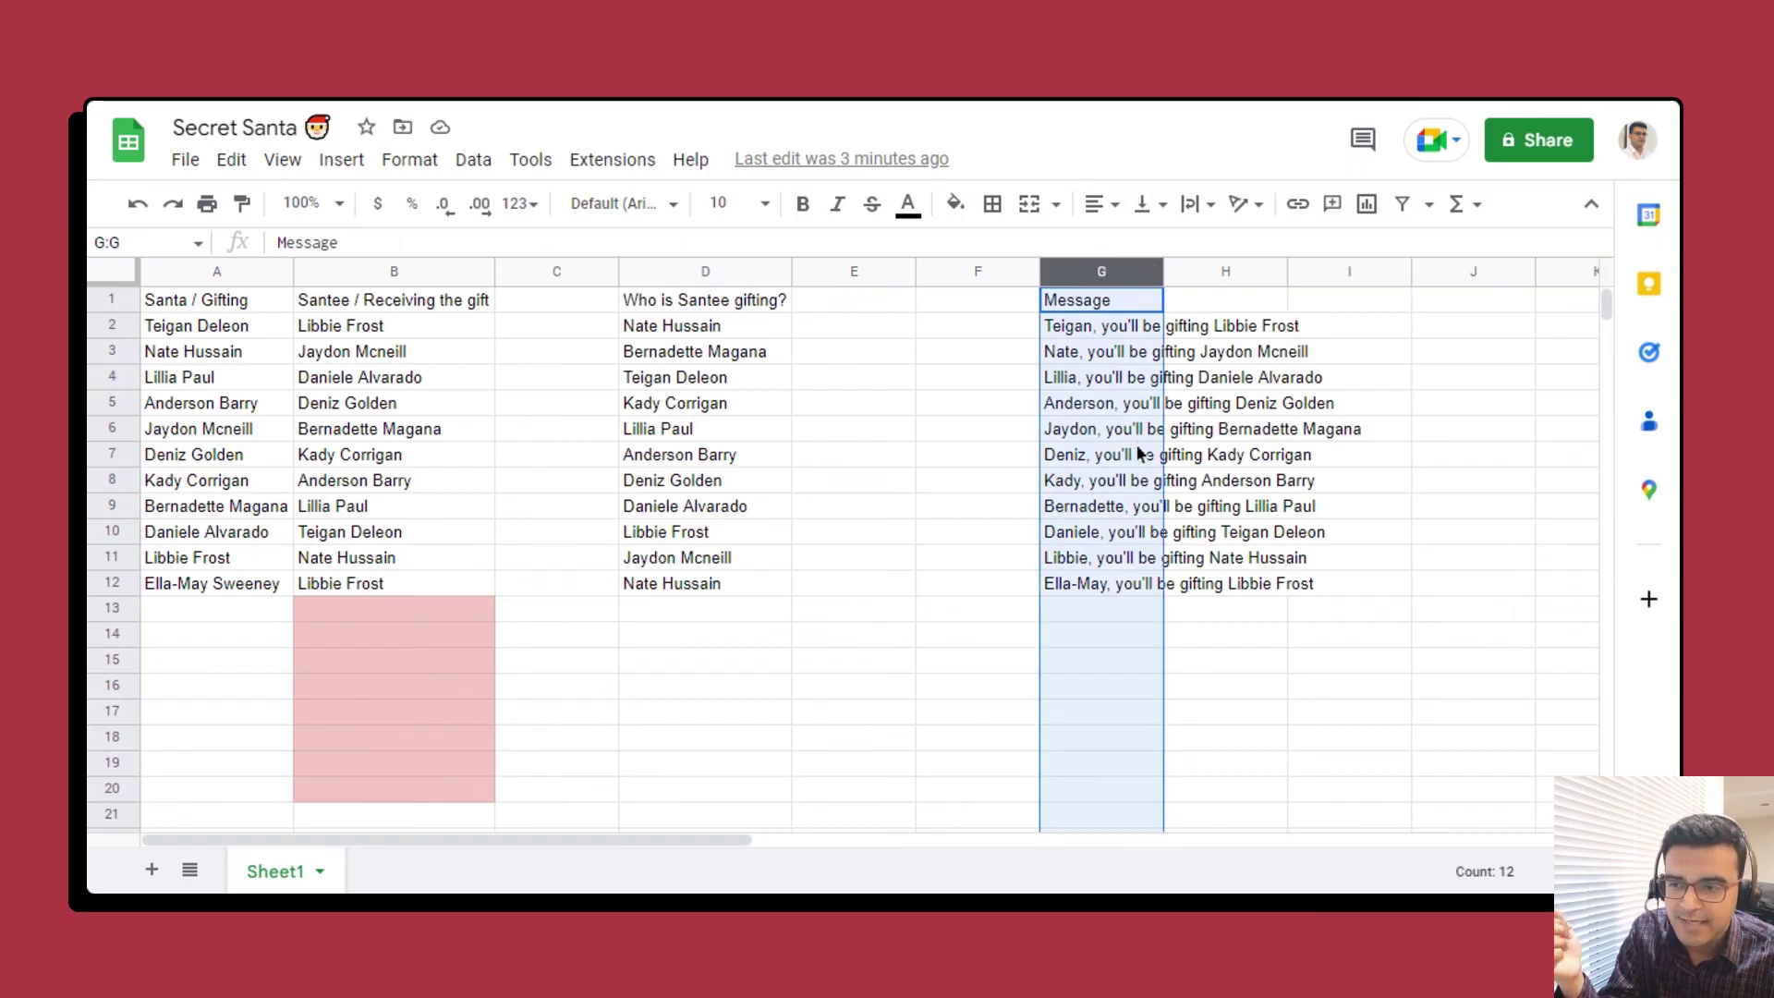
click(1121, 332)
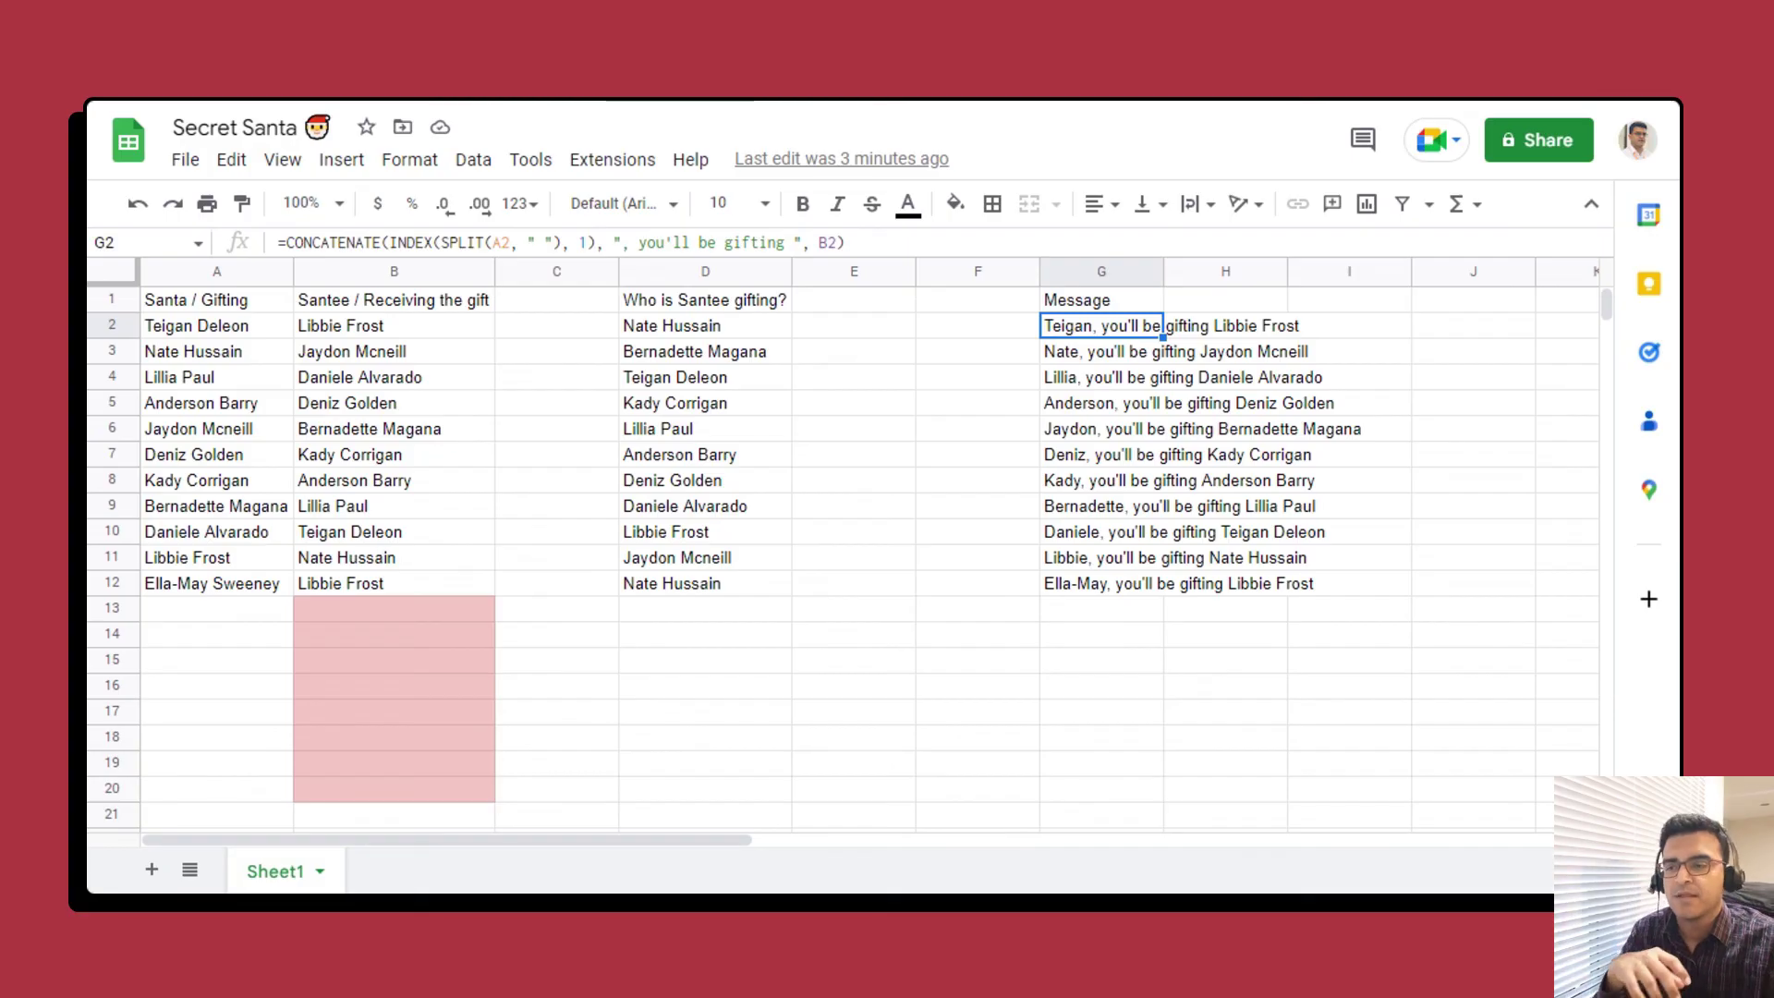
click(841, 565)
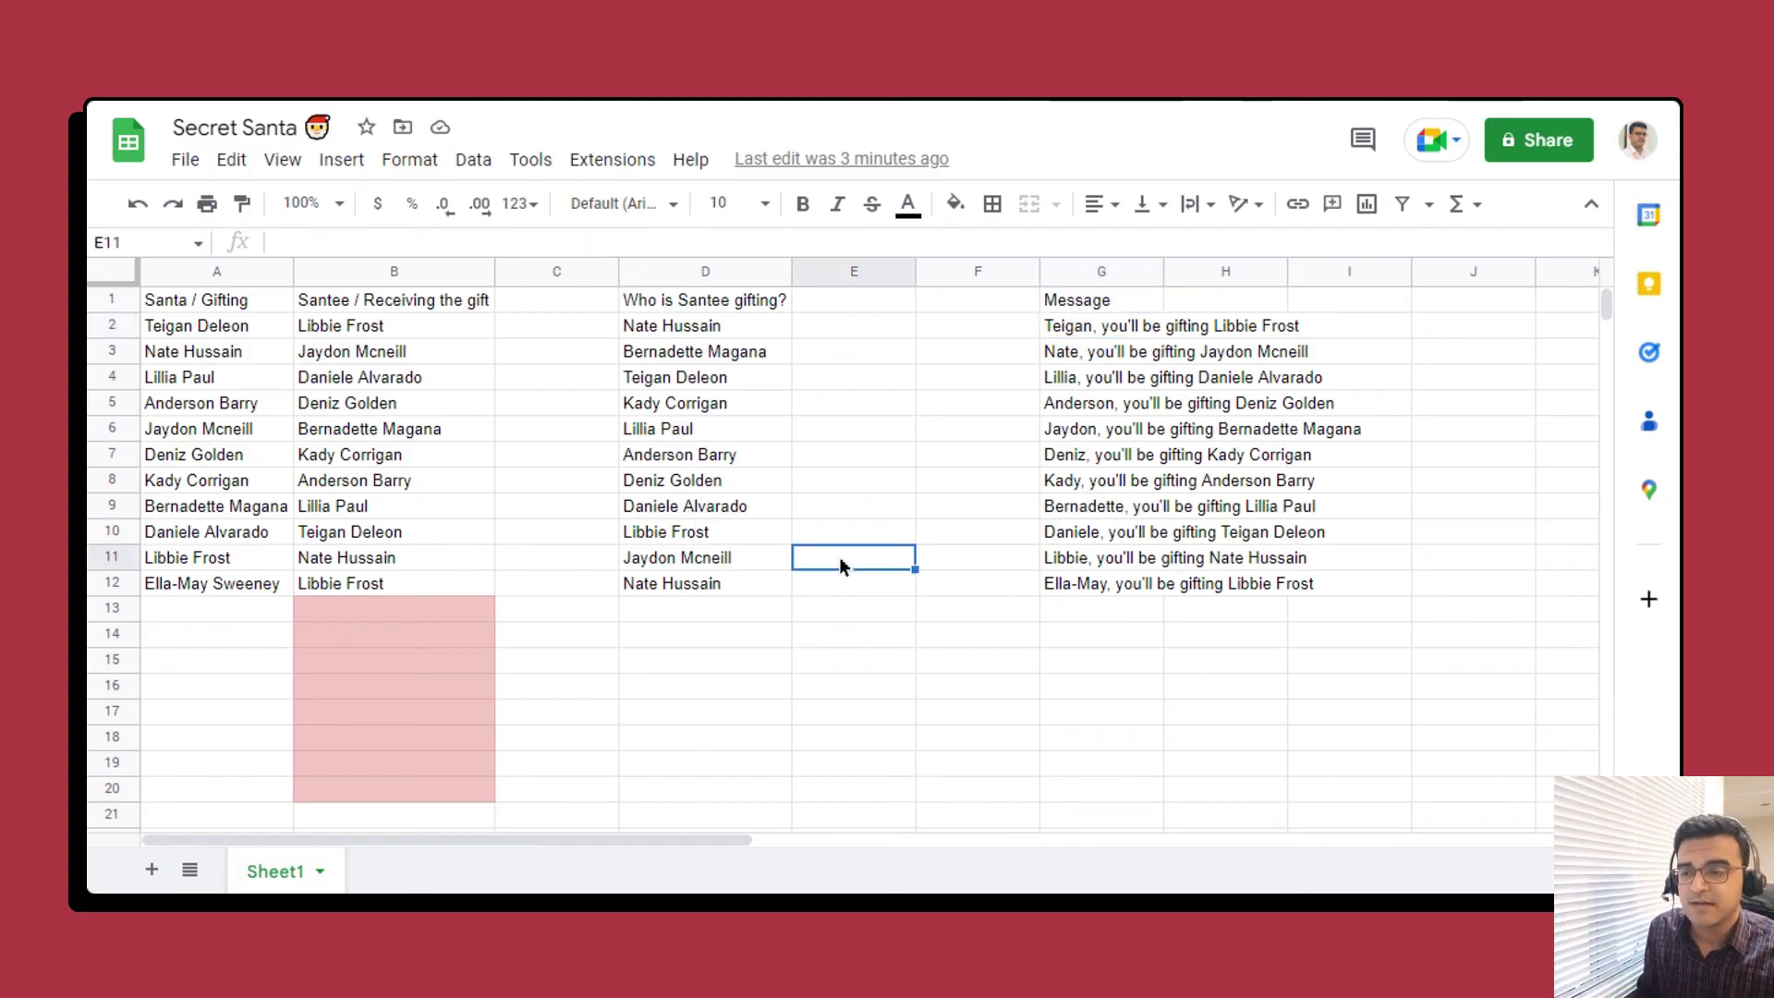